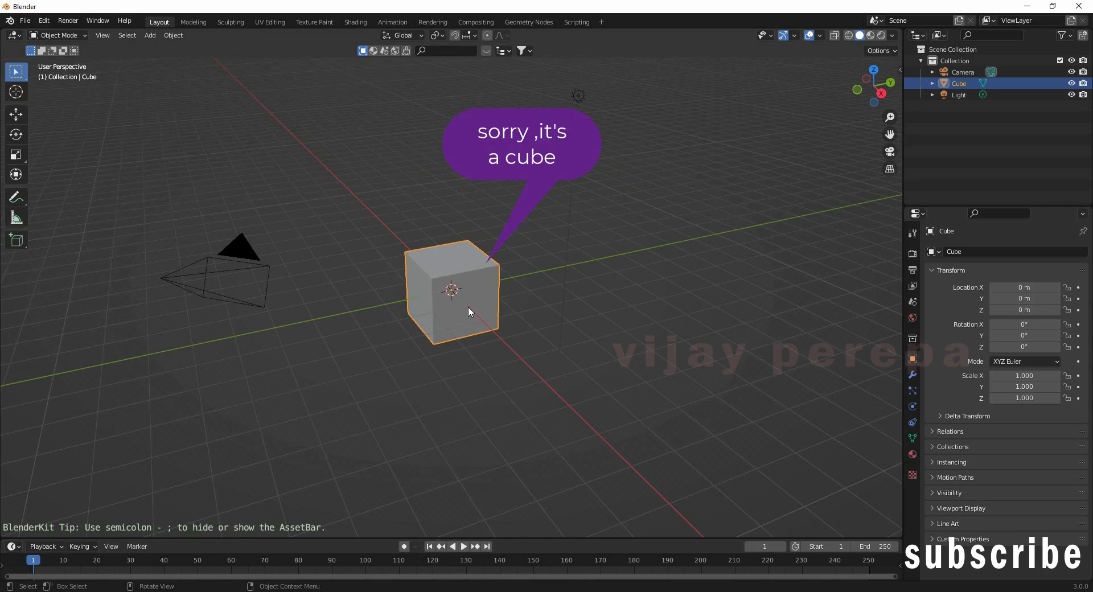
# Step: Delete the default cube and bring up the Shift+A Add menu
pyautogui.press('Delete')
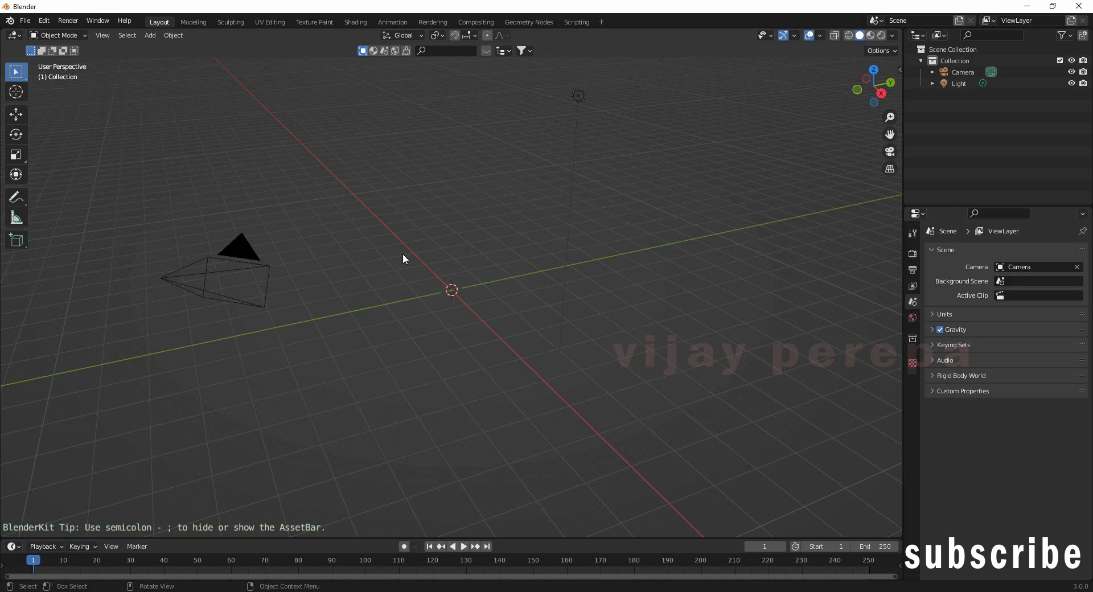
pyautogui.hotkey('shift', 'a')
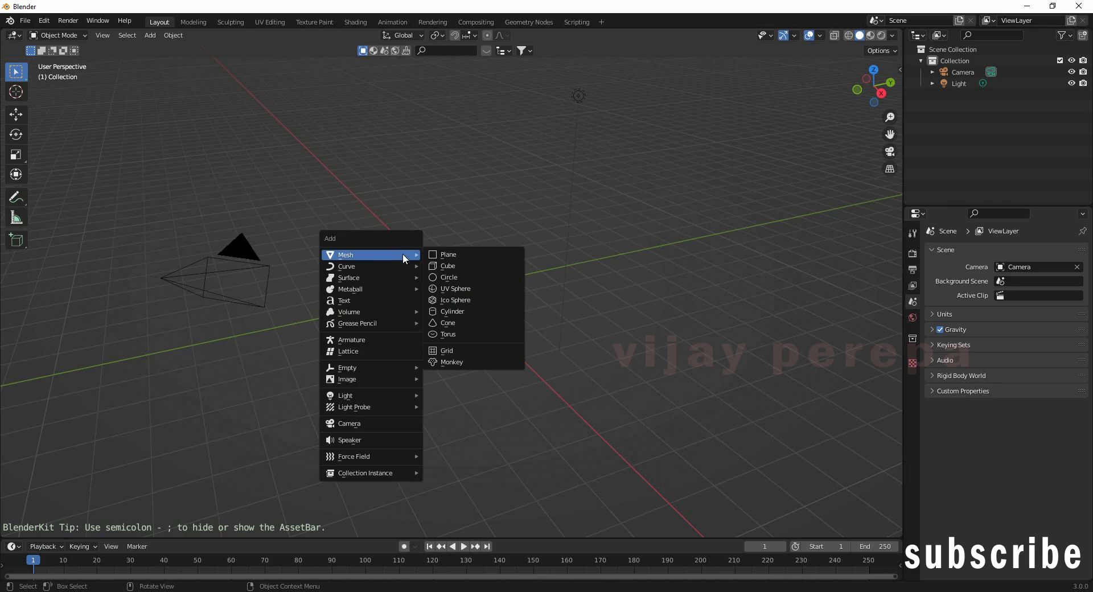
# Step: Add a Text object and rotate it 90° about the X axis
pyautogui.click(351, 302)
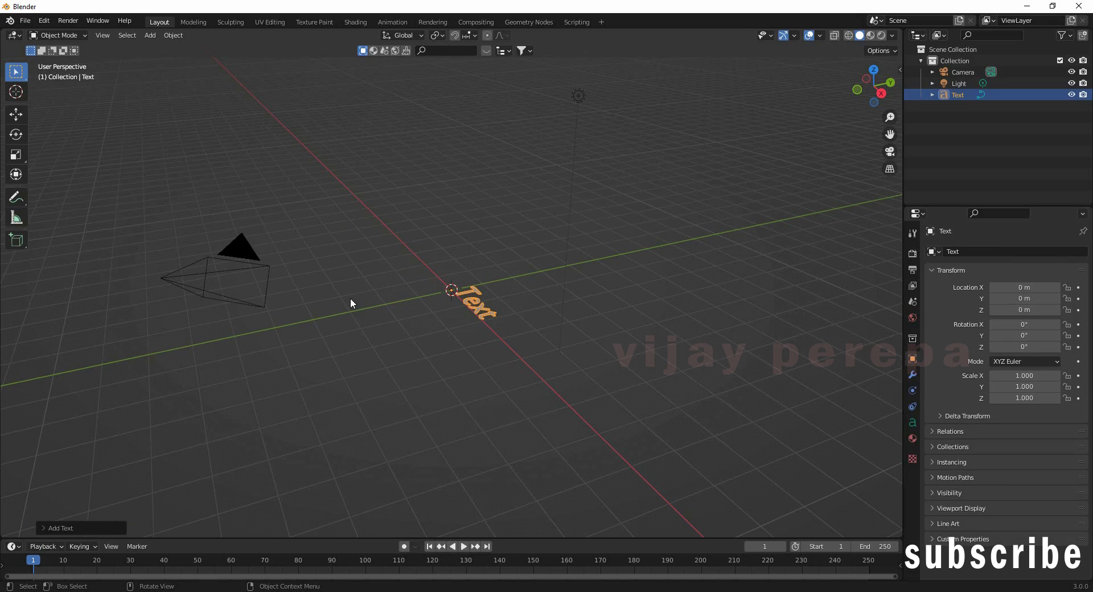
pyautogui.press('r')
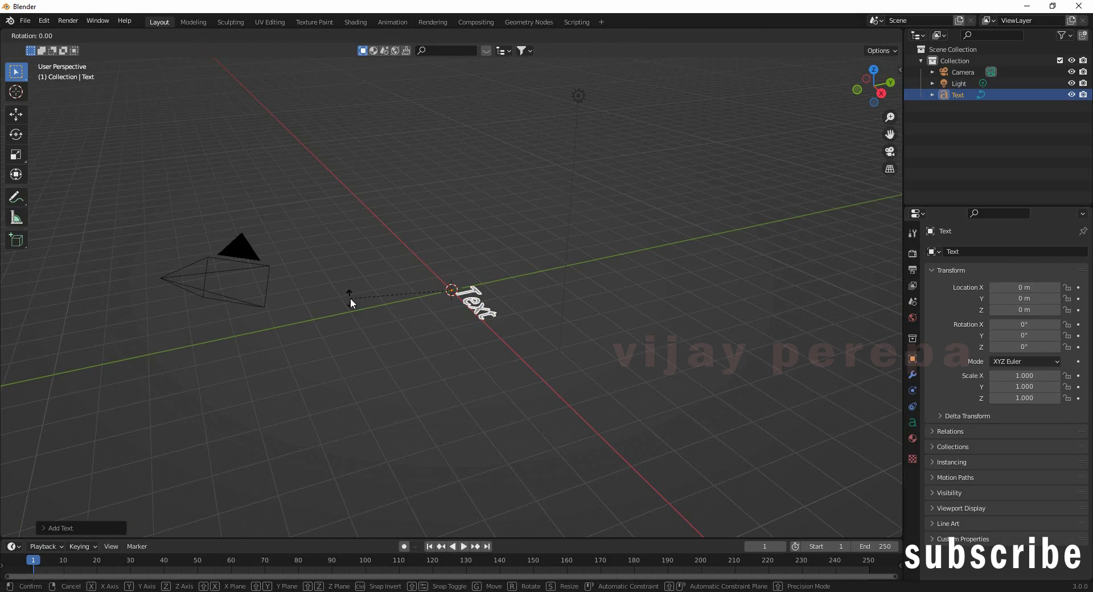
pyautogui.write('x')
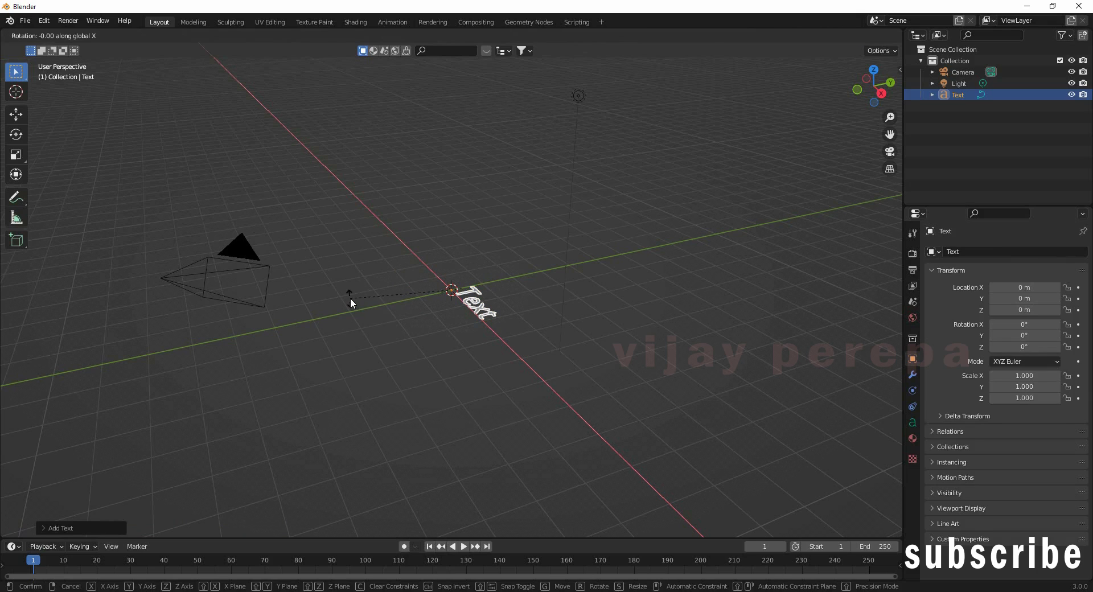
pyautogui.write('90')
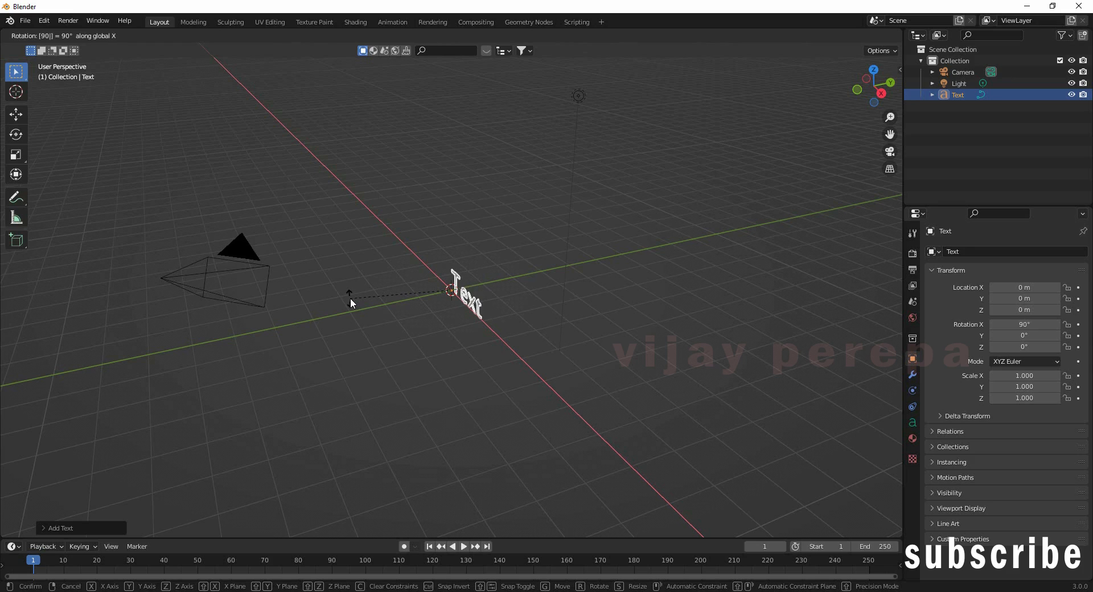
pyautogui.press('Return')
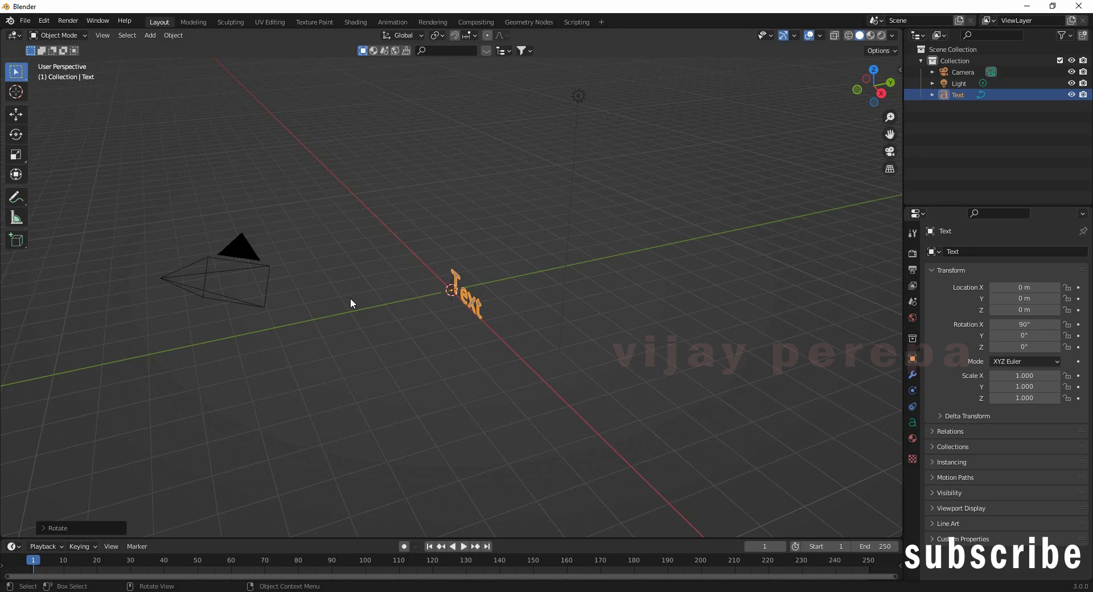
# Step: Rotate the text 90° about Z so it stands upright facing the view
pyautogui.press('r')
pyautogui.press('z')
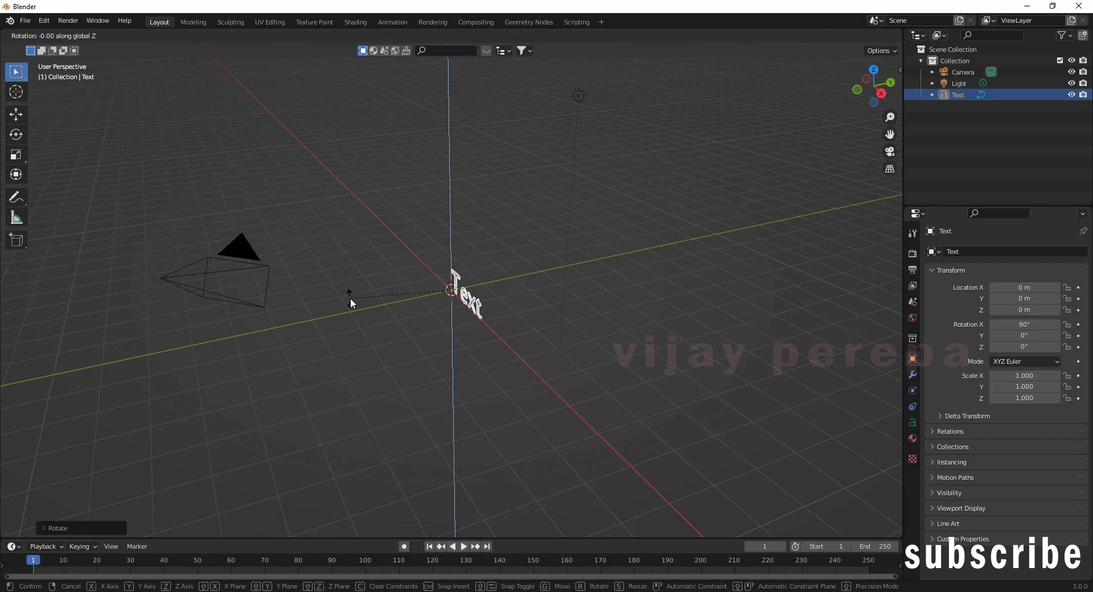
pyautogui.write('90')
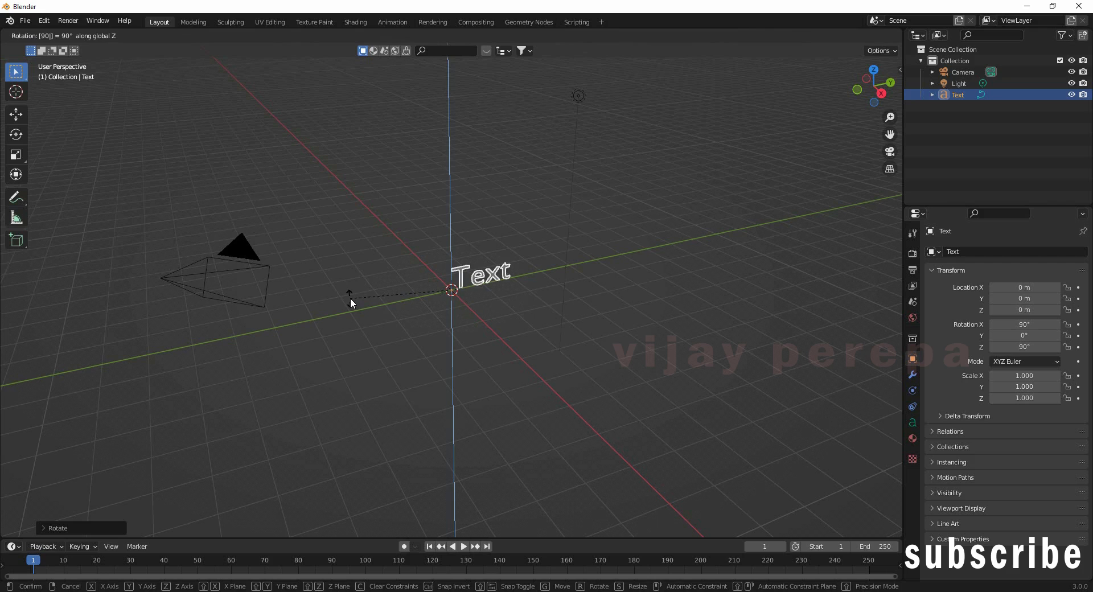
pyautogui.press('Return')
pyautogui.scroll(6, 493, 290)
pyautogui.moveTo(449, 270); pyautogui.dragTo(330, 297, button='middle')
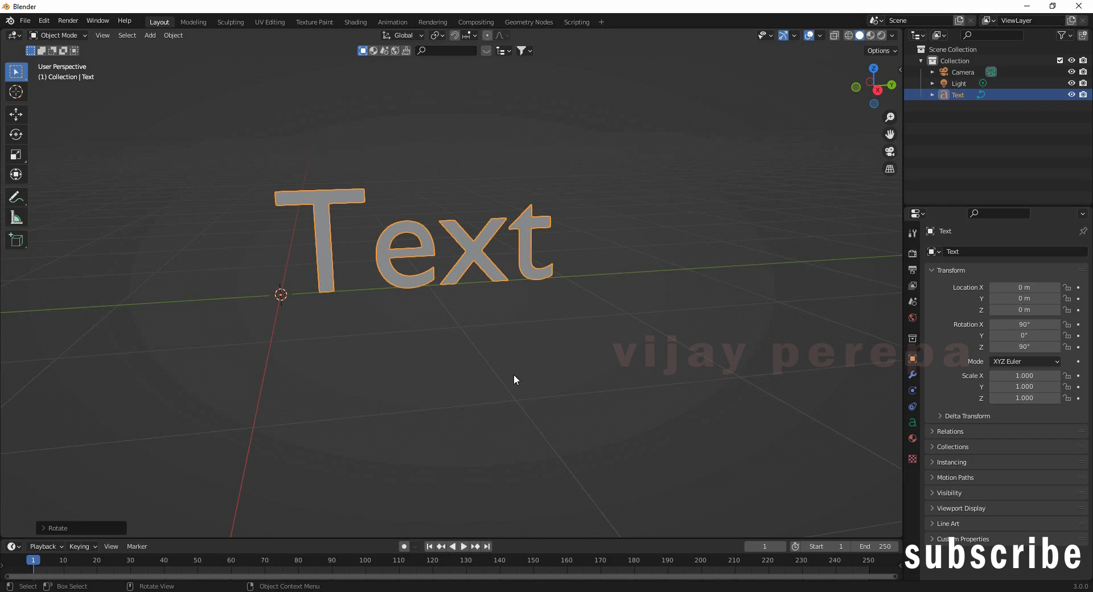
# Step: Replace the default 'Text' wording with 'PEREPA EDU' and return to Object Mode
pyautogui.press('Tab')
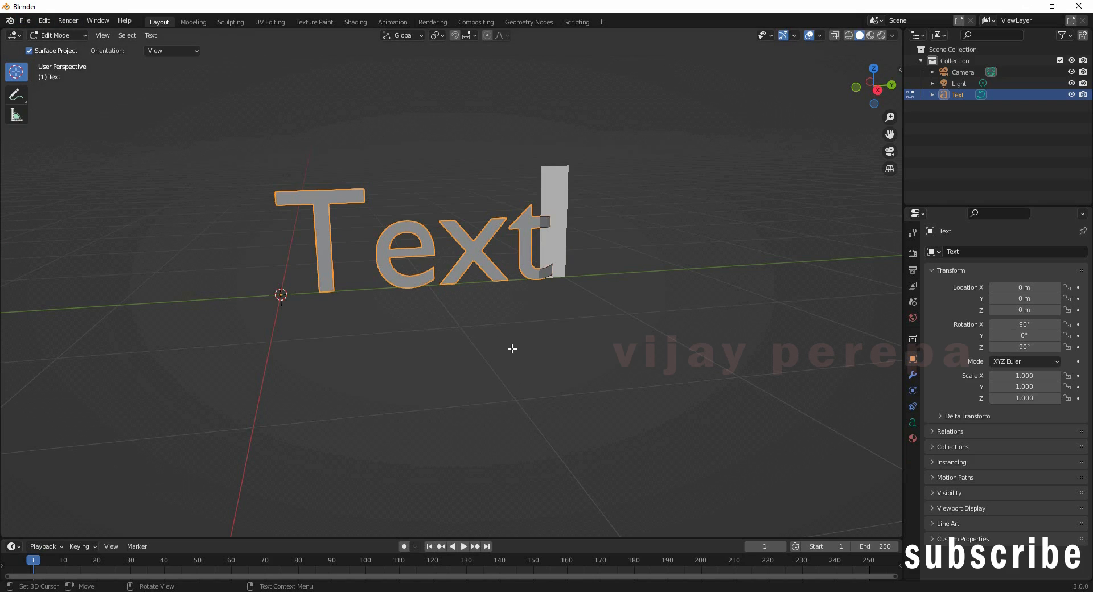
pyautogui.press('BackSpace')
pyautogui.press('BackSpace')
pyautogui.press('BackSpace')
pyautogui.press('BackSpace')
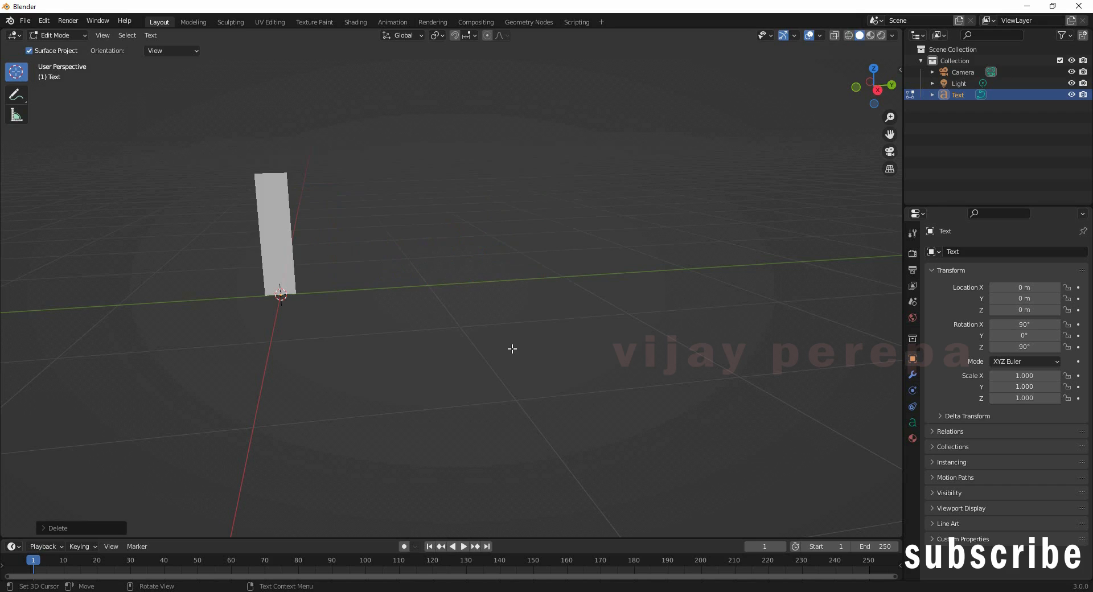
pyautogui.write('PERE')
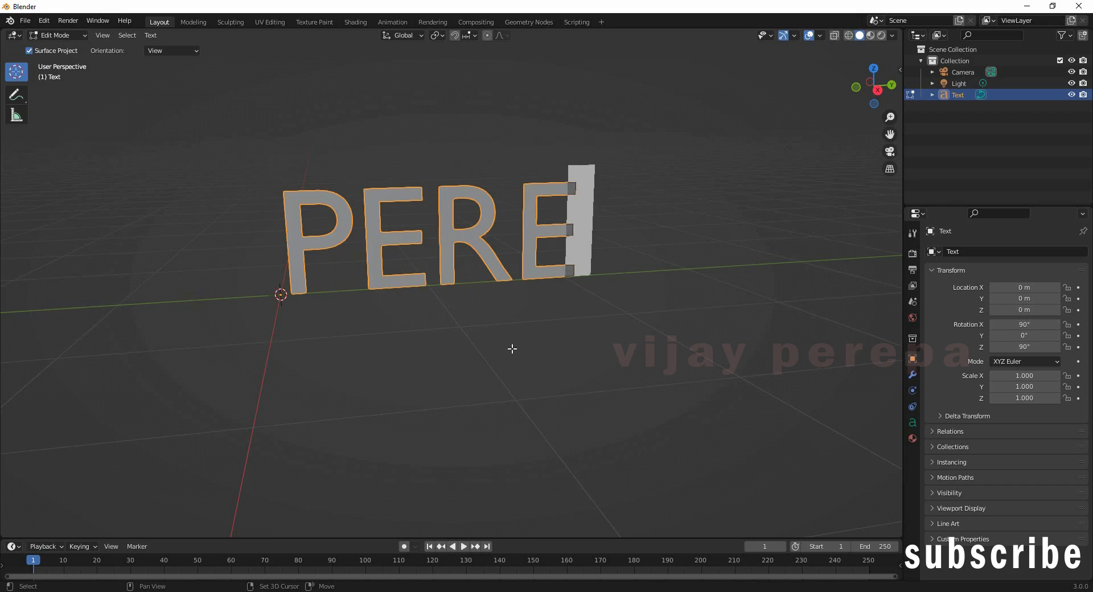
pyautogui.write('PA ED')
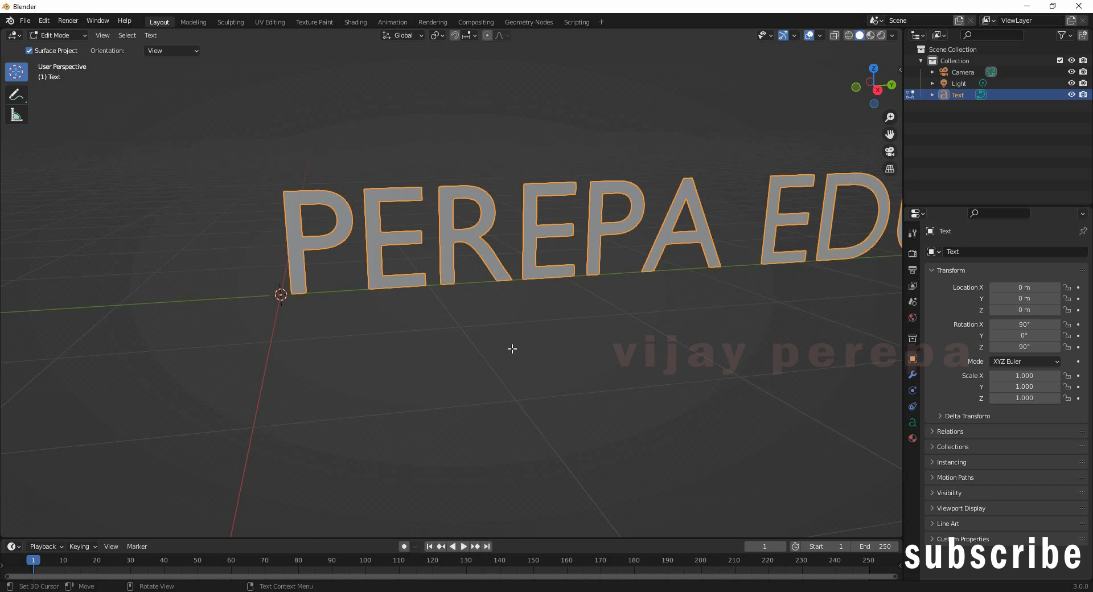
pyautogui.press('Tab')
pyautogui.scroll(-4, 572, 443)
pyautogui.moveTo(572, 442); pyautogui.dragTo(578, 400, button='middle')
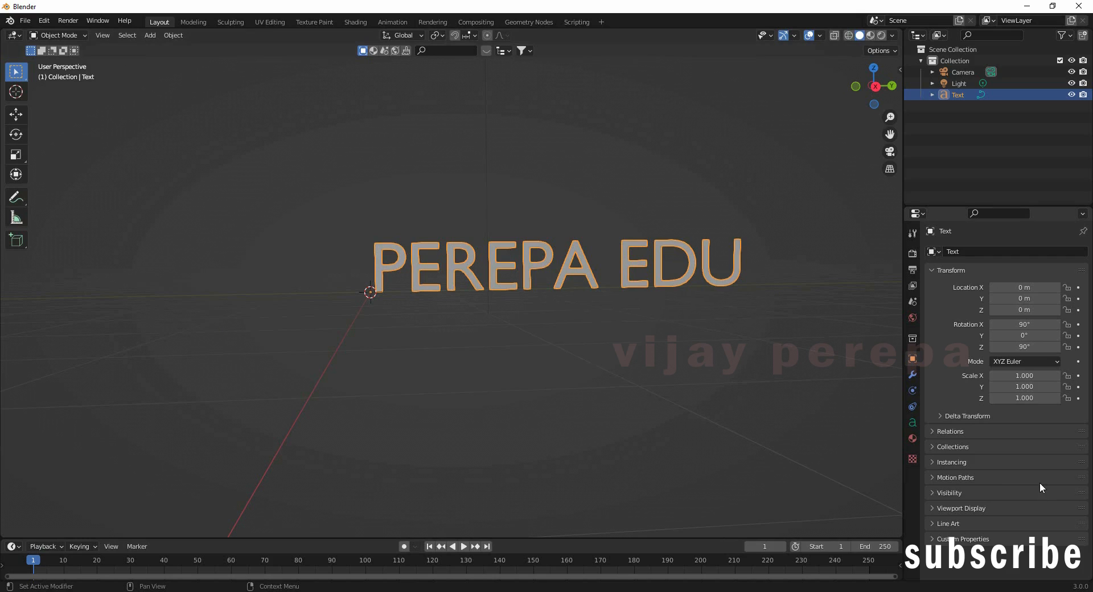
# Step: Set the text's Paragraph horizontal alignment to Center
pyautogui.click(914, 424)
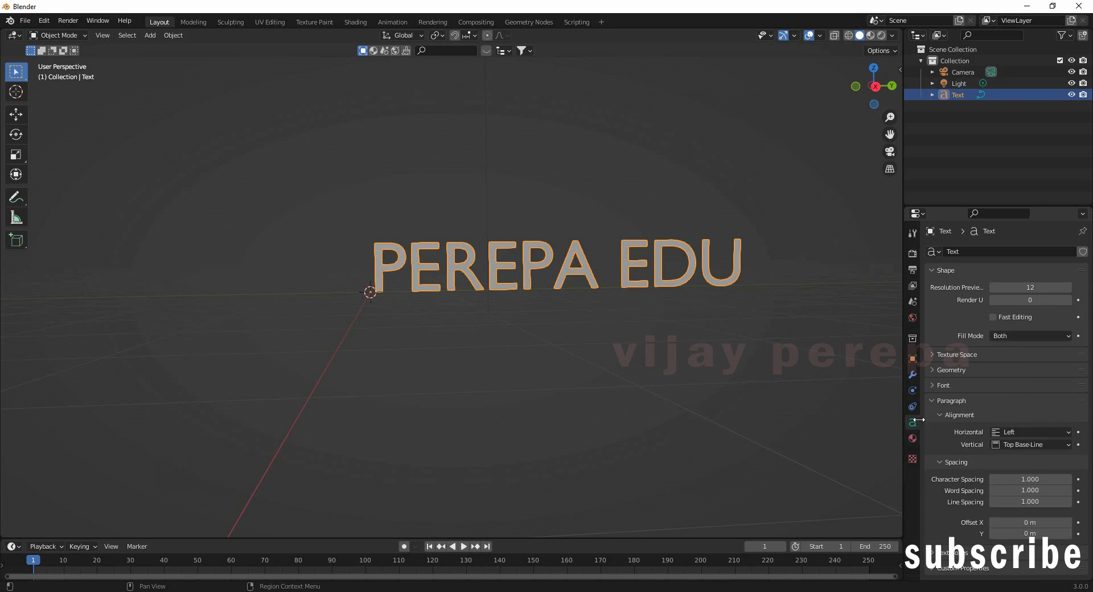
pyautogui.click(942, 402)
pyautogui.click(927, 269)
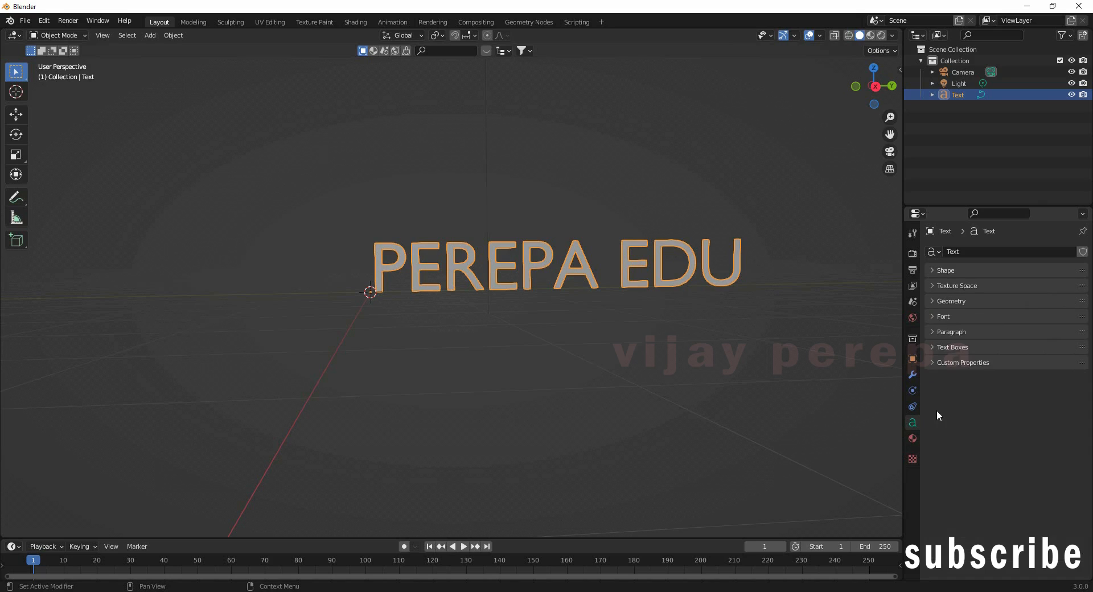
pyautogui.click(932, 331)
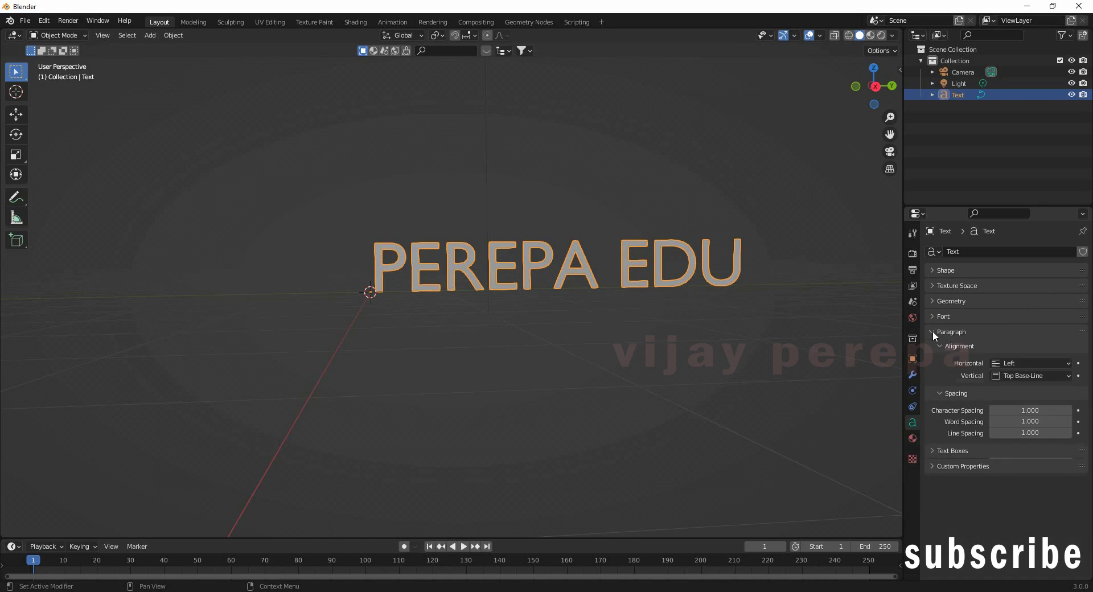
pyautogui.click(1029, 361)
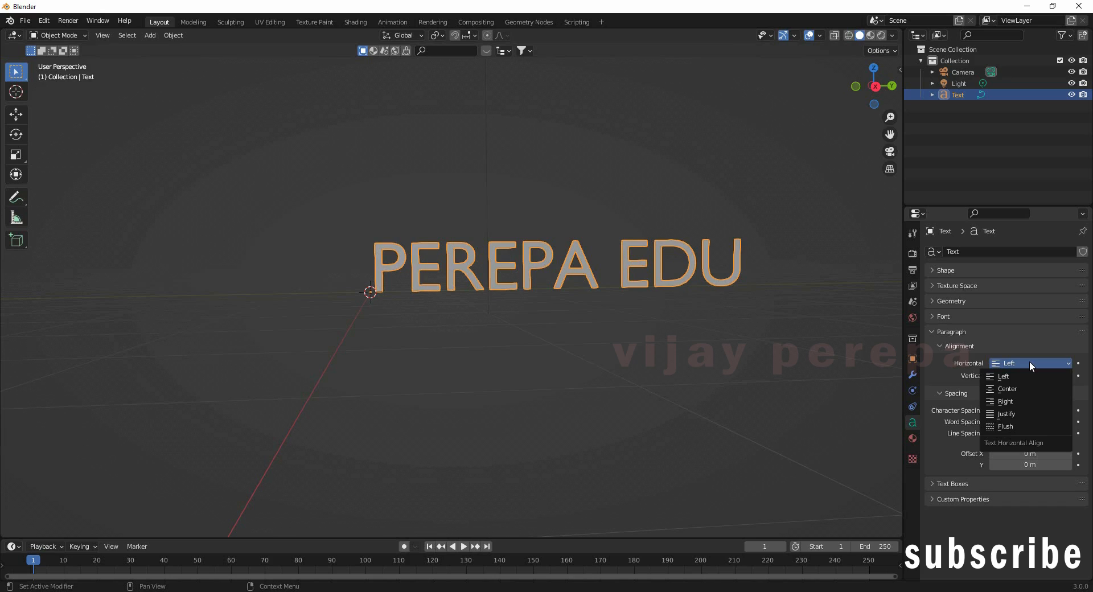
pyautogui.click(1021, 390)
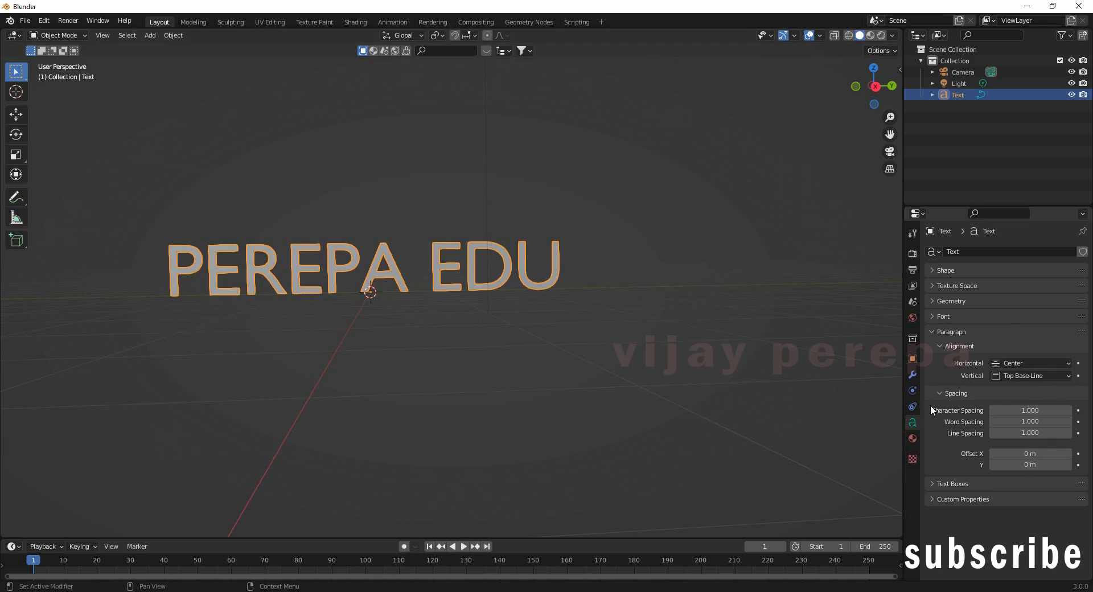
# Step: Raise the text's character spacing to 1.200
pyautogui.click(1069, 410)
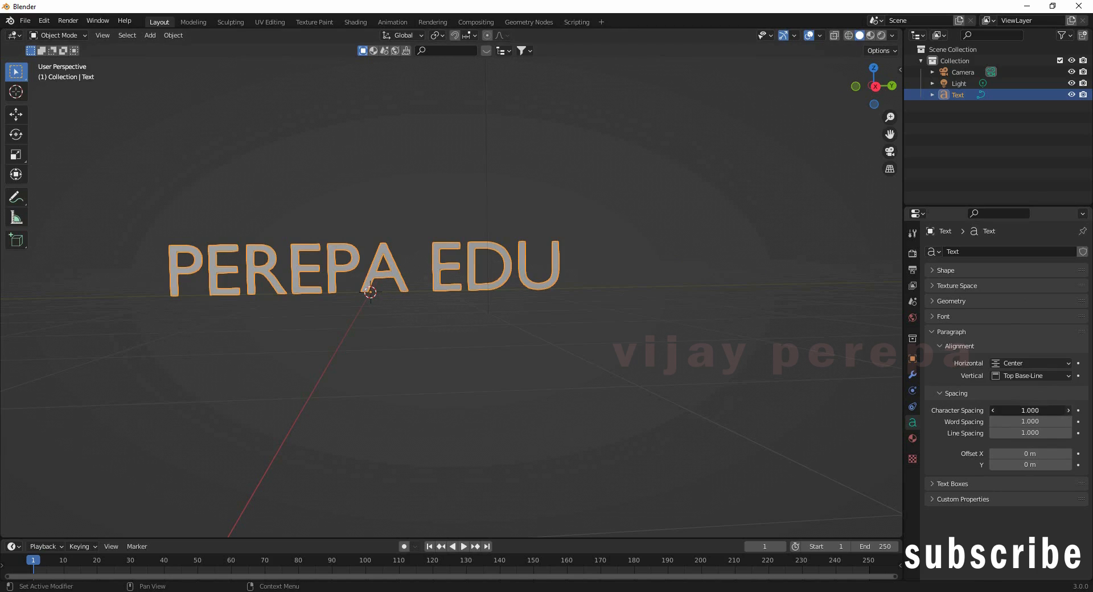
pyautogui.click(1069, 410)
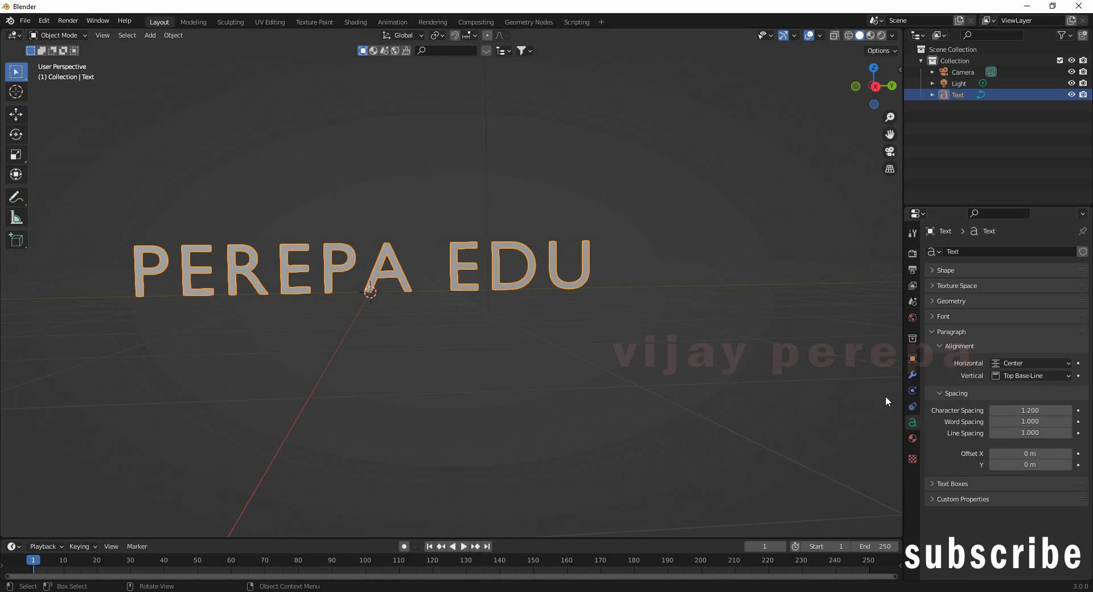
pyautogui.click(934, 332)
pyautogui.click(934, 316)
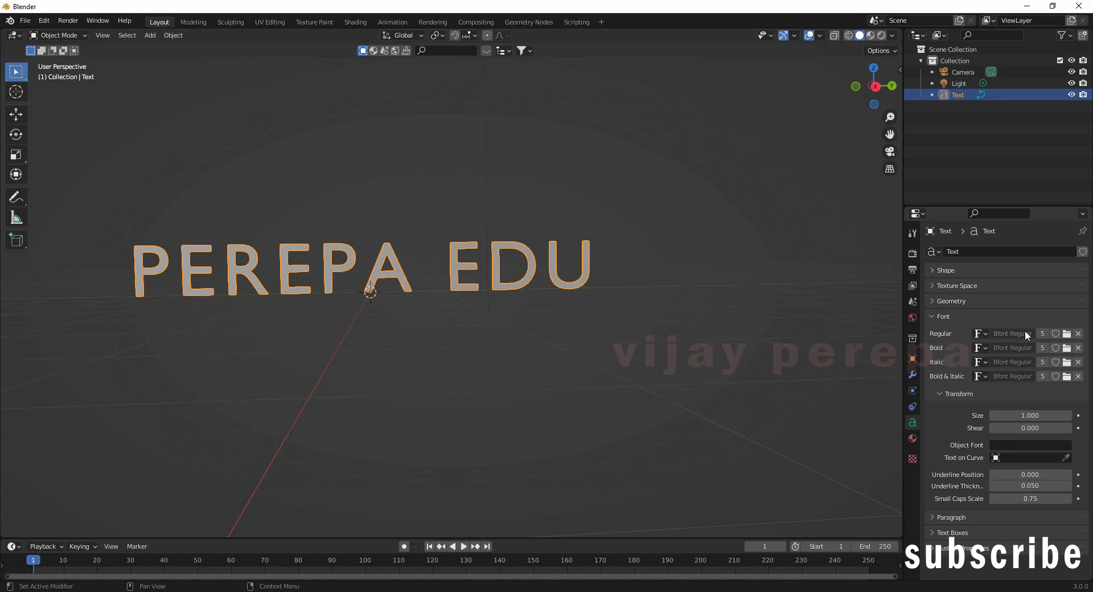
# Step: Load BarlowCondensed-Black.ttf from C:\WINDOWS\Fonts as the text's regular font
pyautogui.click(1068, 335)
pyautogui.click(787, 384)
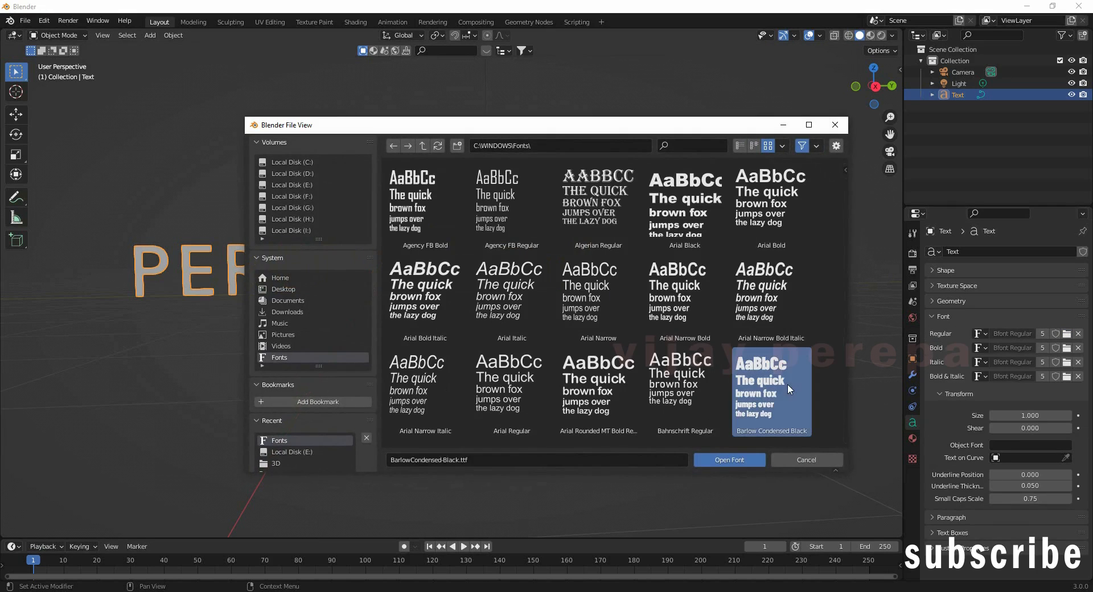
pyautogui.click(740, 463)
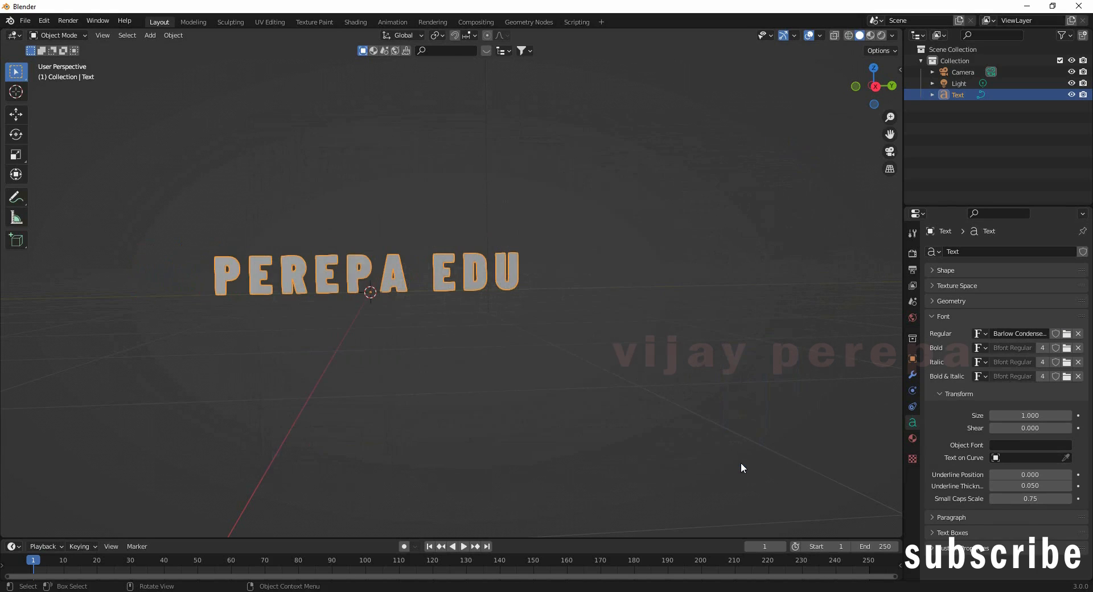
pyautogui.click(928, 317)
# Step: Raise the text's Geometry Extrude value to 0.08 m and check the depth
pyautogui.click(933, 302)
pyautogui.moveTo(1013, 334); pyautogui.dragTo(1032, 333)
pyautogui.click(654, 347)
pyautogui.moveTo(654, 347)
pyautogui.mouseDown(button='middle')
pyautogui.moveTo(544, 384)
pyautogui.moveTo(655, 366)
pyautogui.mouseUp(button='middle')
pyautogui.moveTo(1070, 331); pyautogui.dragTo(1077, 331)
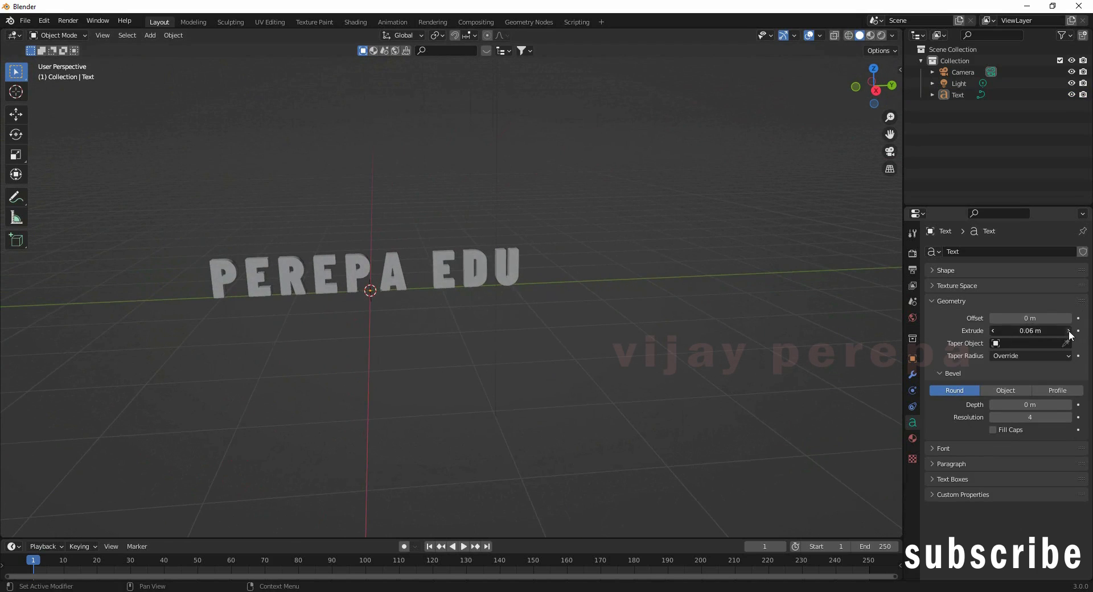
pyautogui.moveTo(733, 349); pyautogui.dragTo(575, 298, button='middle')
pyautogui.moveTo(539, 330); pyautogui.dragTo(573, 328, button='middle')
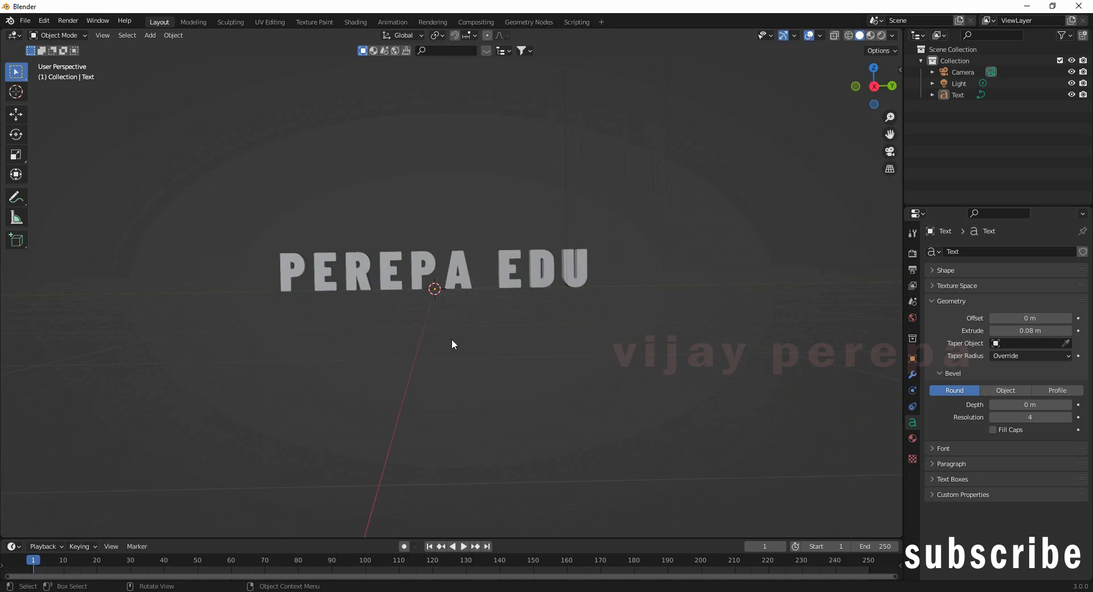
# Step: Convert PEREPA EDU to a mesh via Convert To > Mesh and inspect its geometry
pyautogui.rightClick(428, 264)
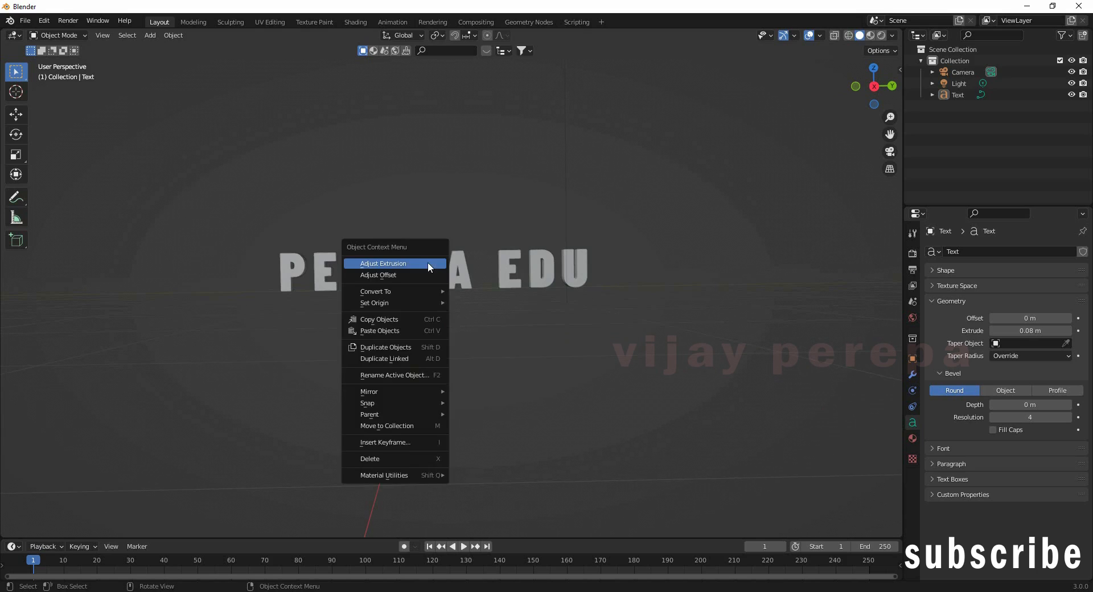
pyautogui.click(569, 295)
pyautogui.click(511, 276)
pyautogui.rightClick(504, 262)
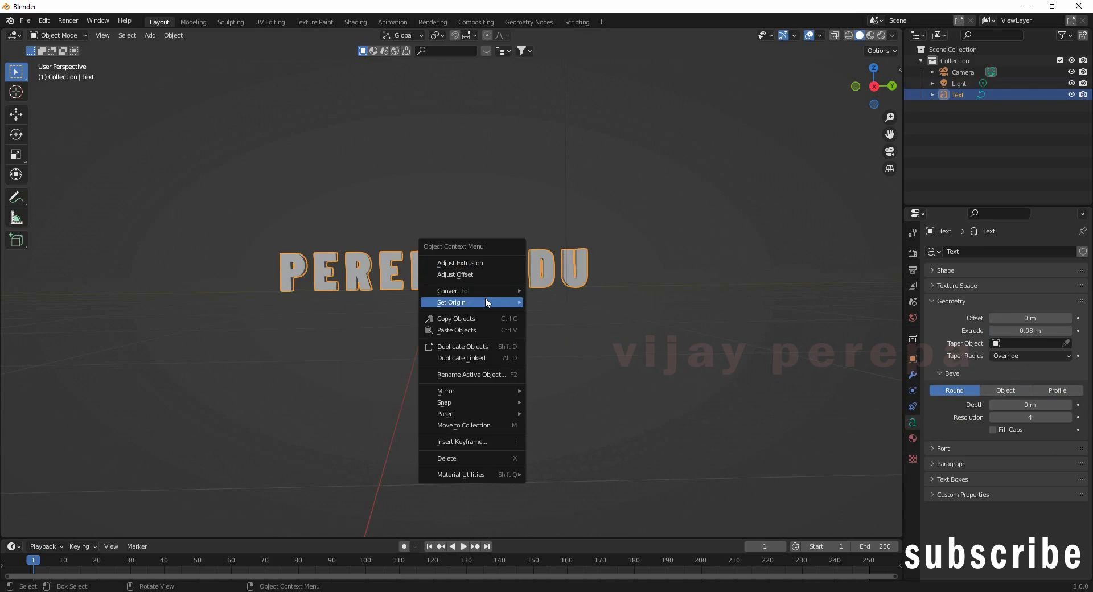
pyautogui.moveTo(489, 289)
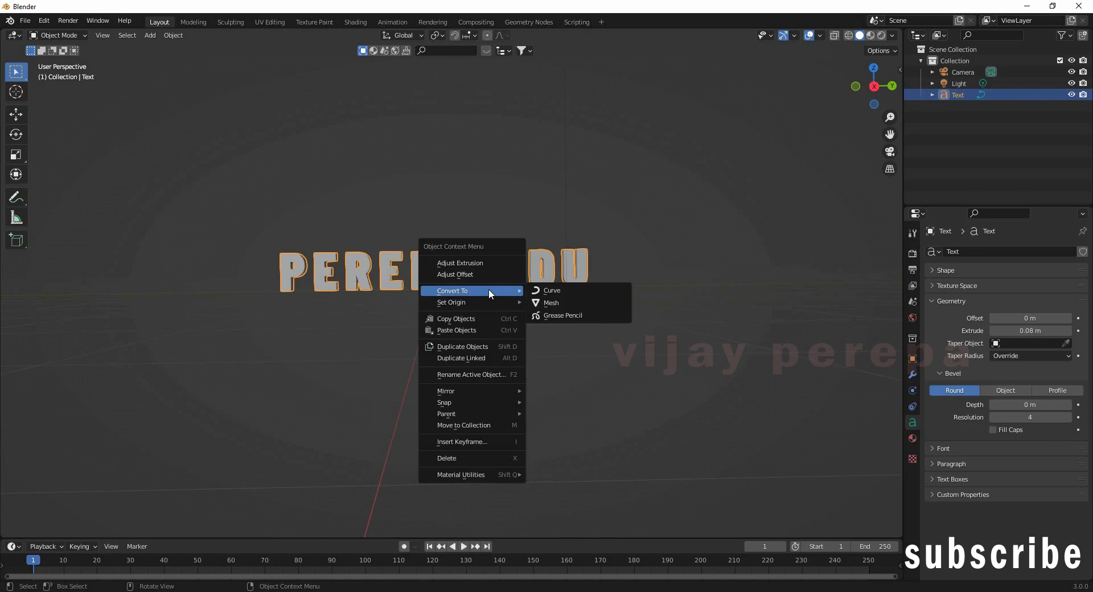
pyautogui.click(556, 302)
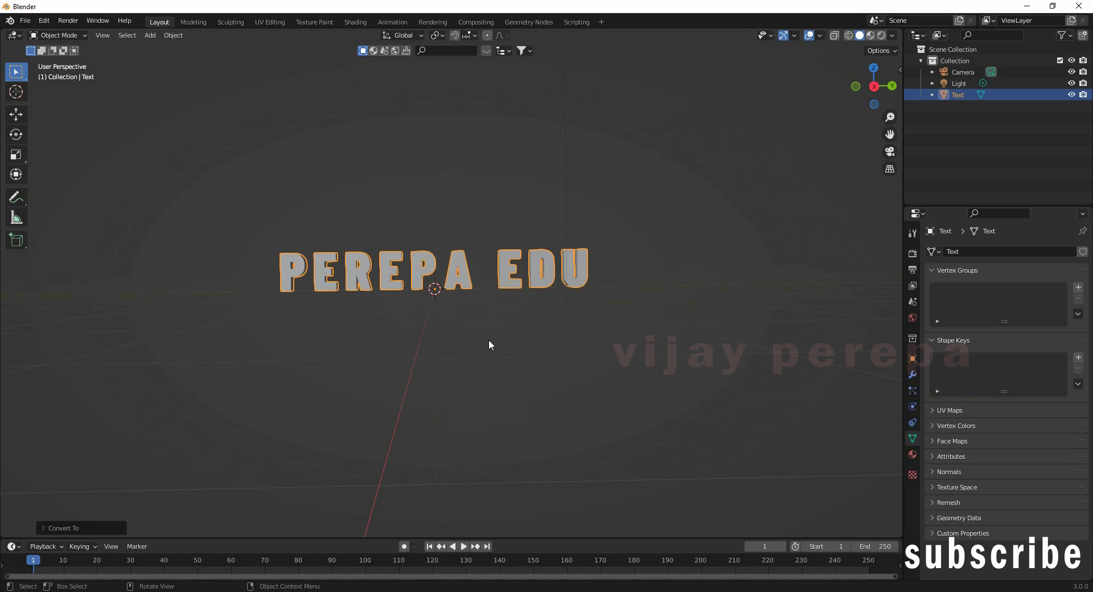
pyautogui.press('Tab')
pyautogui.scroll(4, 473, 342)
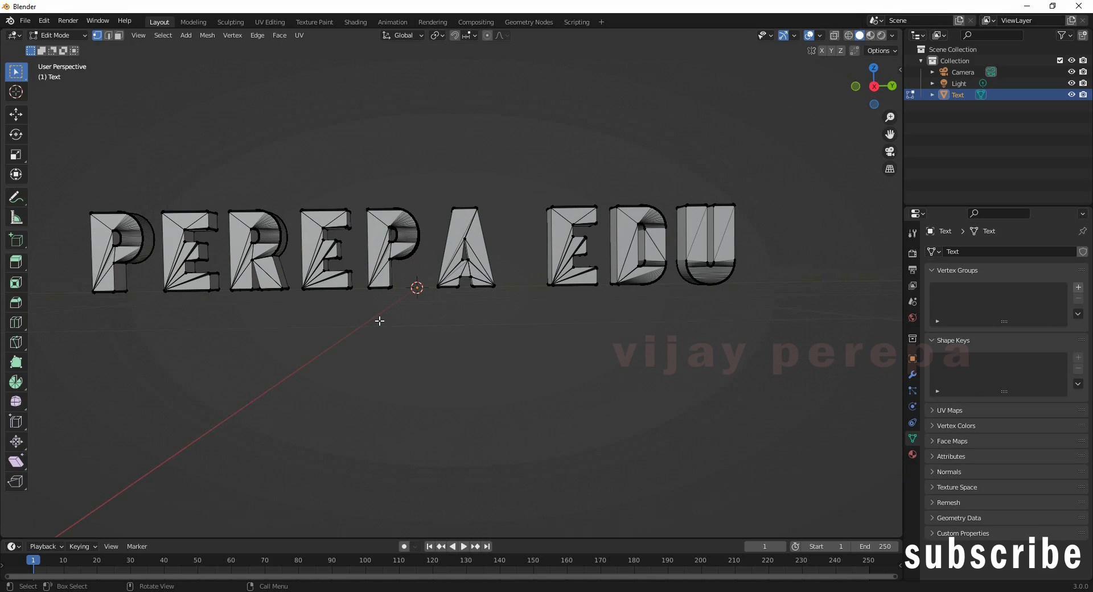
pyautogui.press('Tab')
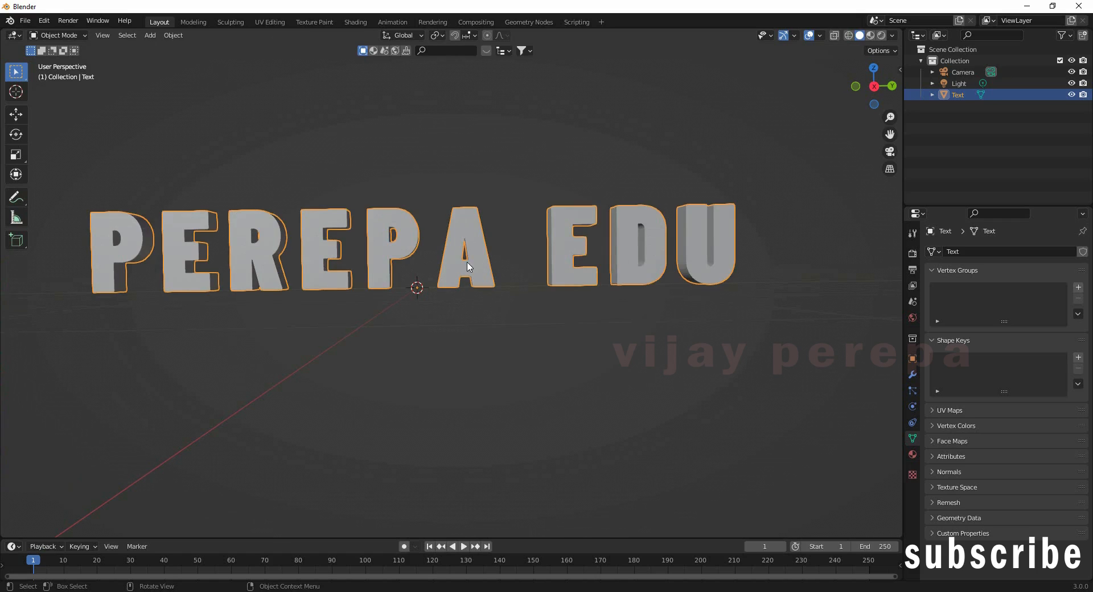
# Step: Add a Remesh modifier in Sharp mode with Remove Disconnected turned off
pyautogui.click(912, 376)
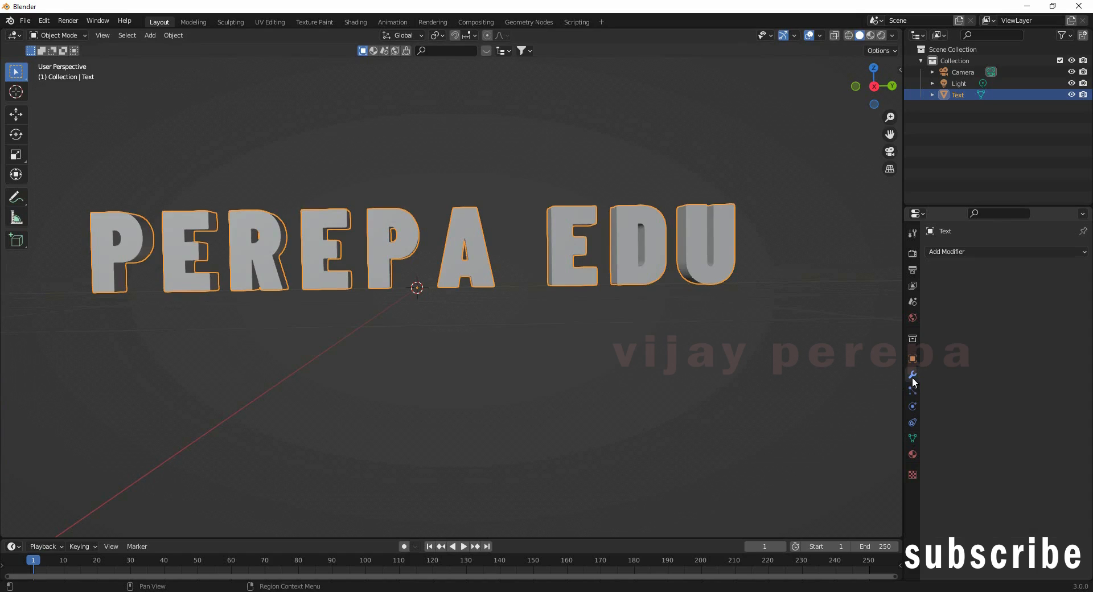
pyautogui.click(973, 252)
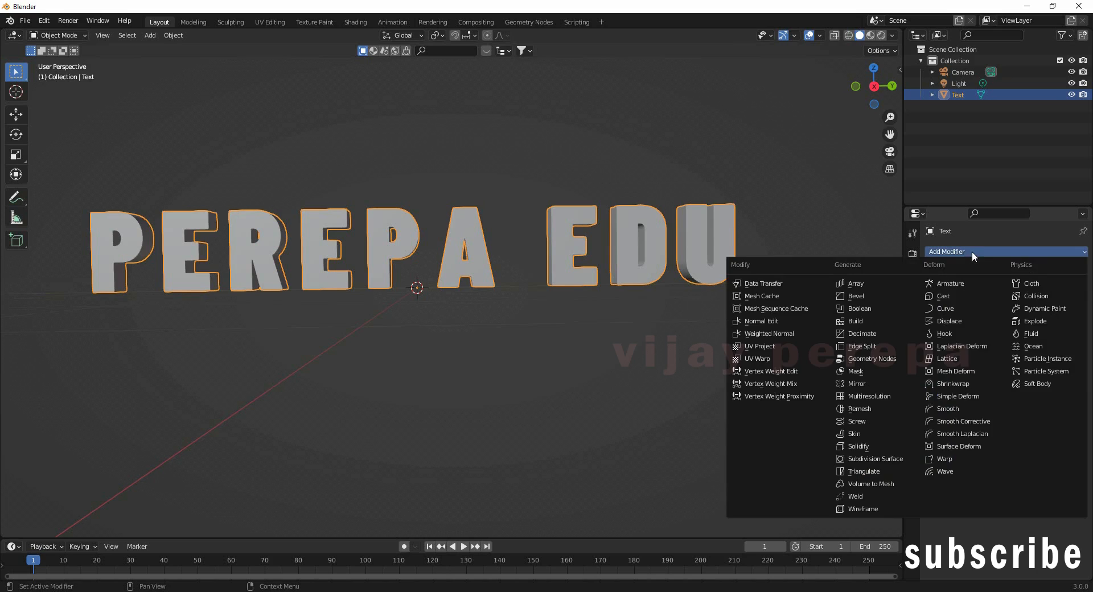
pyautogui.click(873, 409)
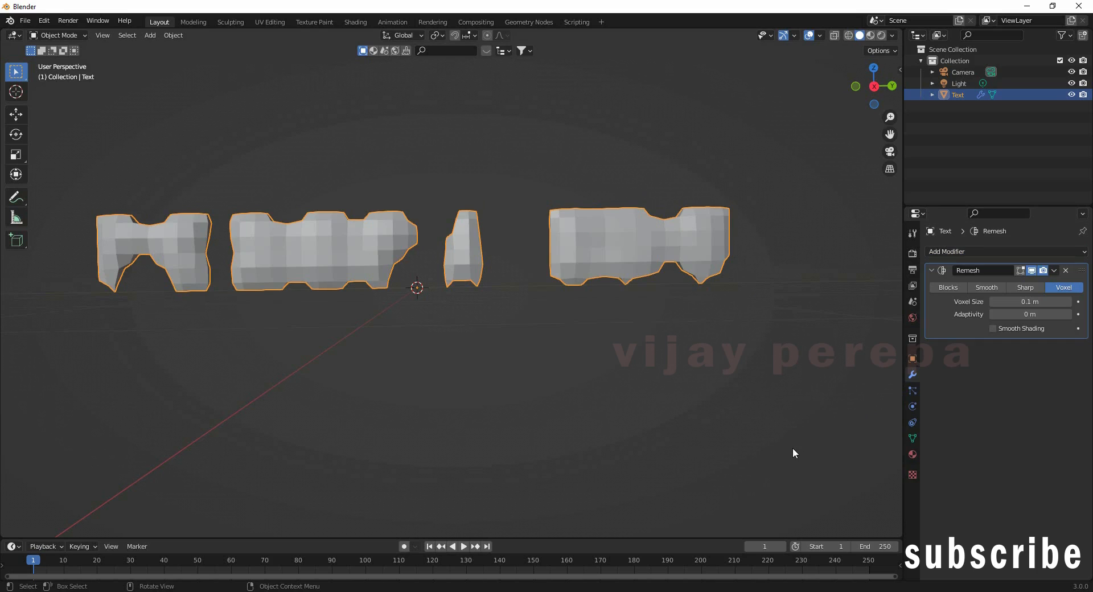
pyautogui.click(1025, 288)
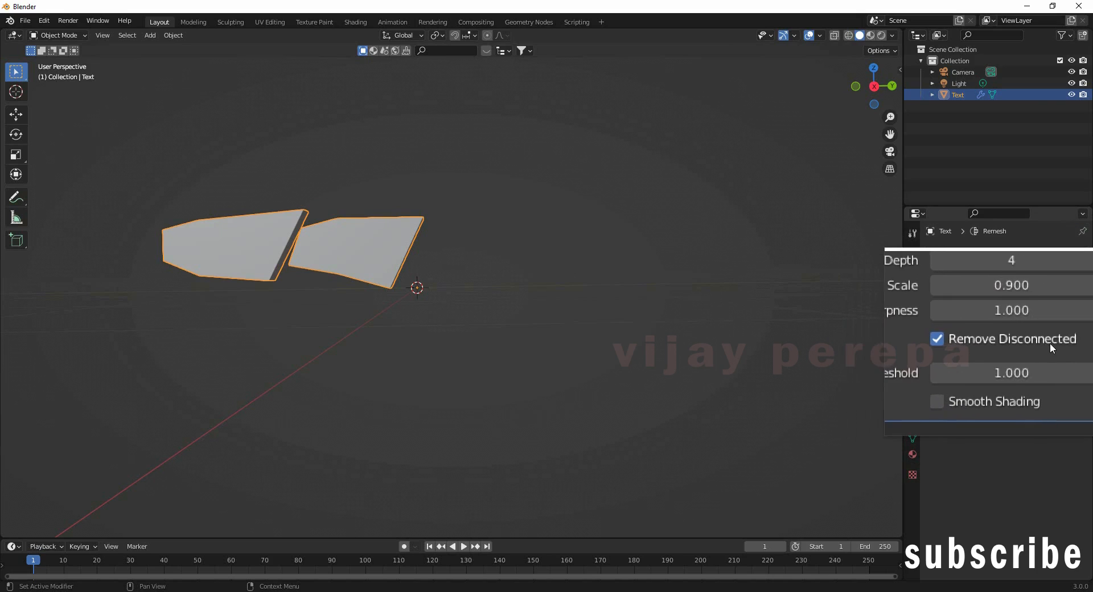
pyautogui.click(1016, 343)
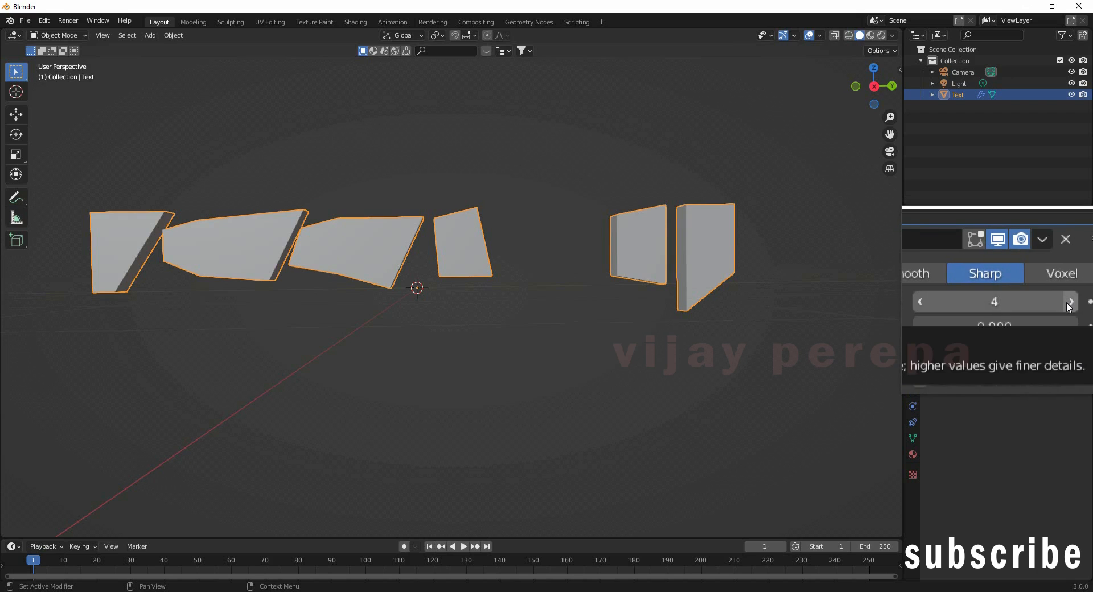
# Step: Set the Remesh octree depth to 10 and apply the modifier permanently
pyautogui.click(1071, 301)
pyautogui.click(1070, 302)
pyautogui.click(1071, 302)
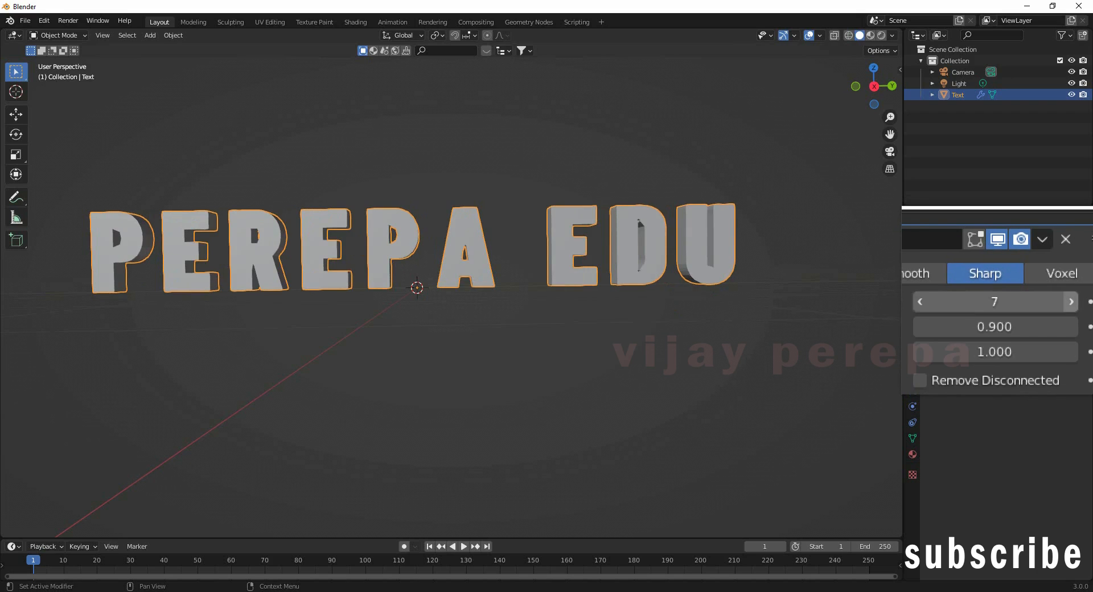
pyautogui.click(1071, 302)
pyautogui.click(1071, 302)
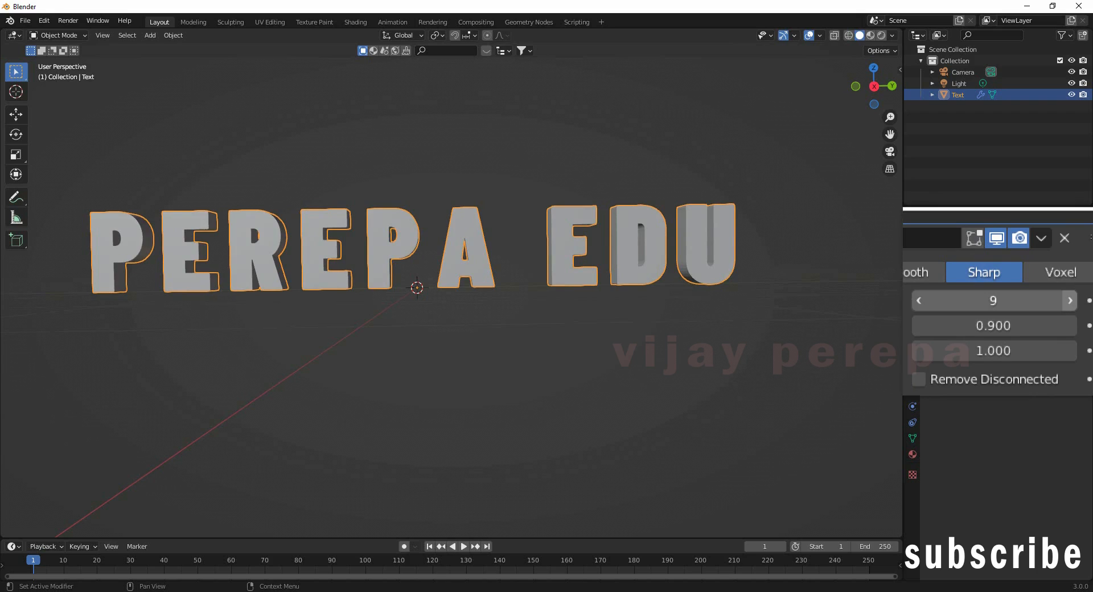
pyautogui.click(1069, 300)
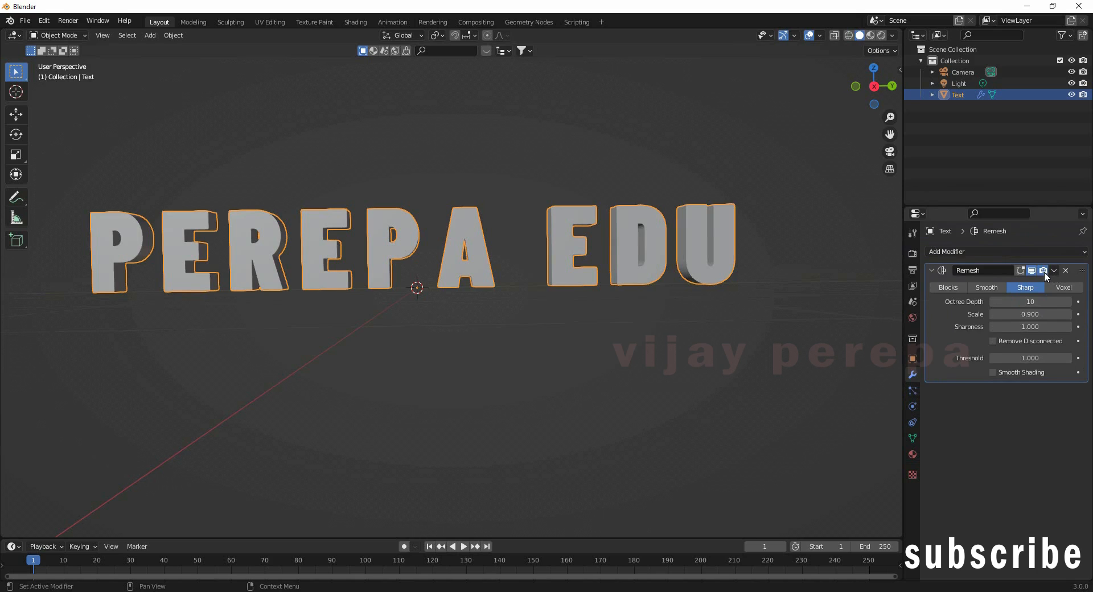
pyautogui.click(1053, 271)
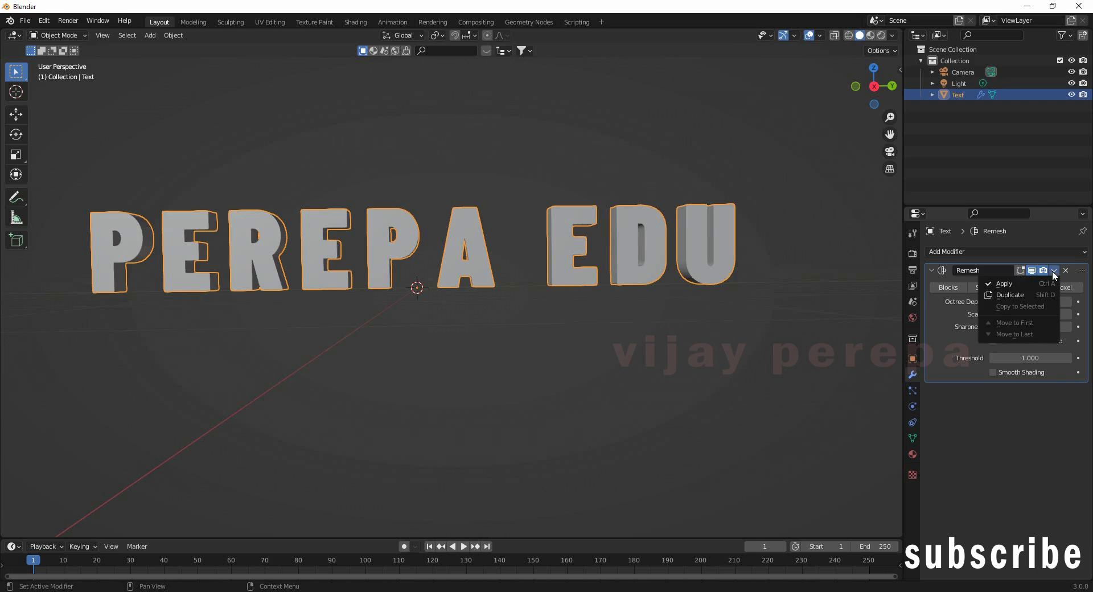
pyautogui.click(1013, 284)
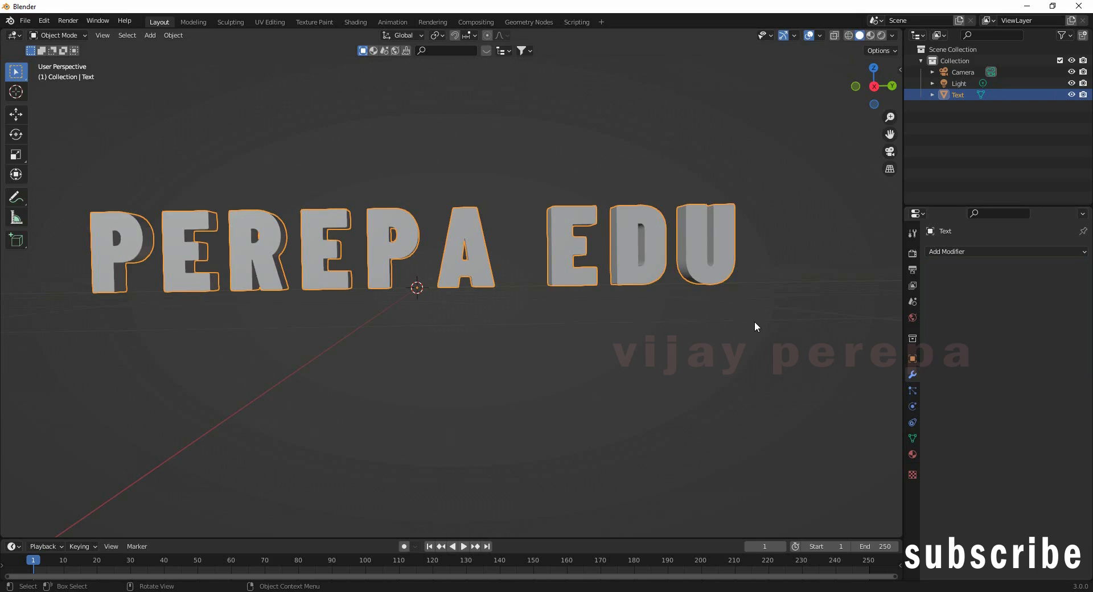
pyautogui.moveTo(604, 305); pyautogui.dragTo(557, 290, button='middle')
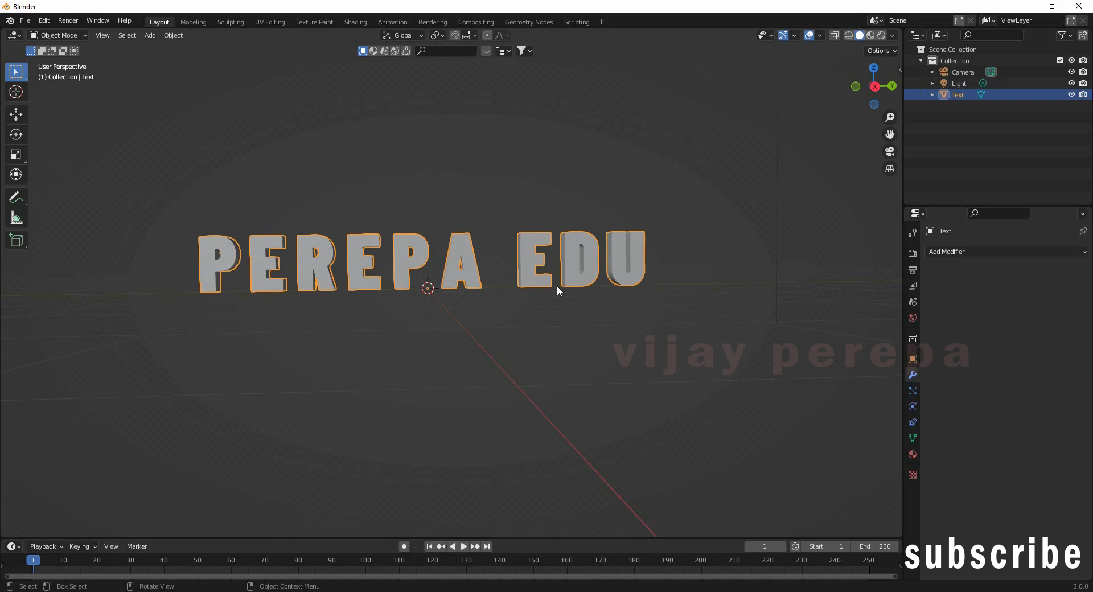
pyautogui.press('Tab')
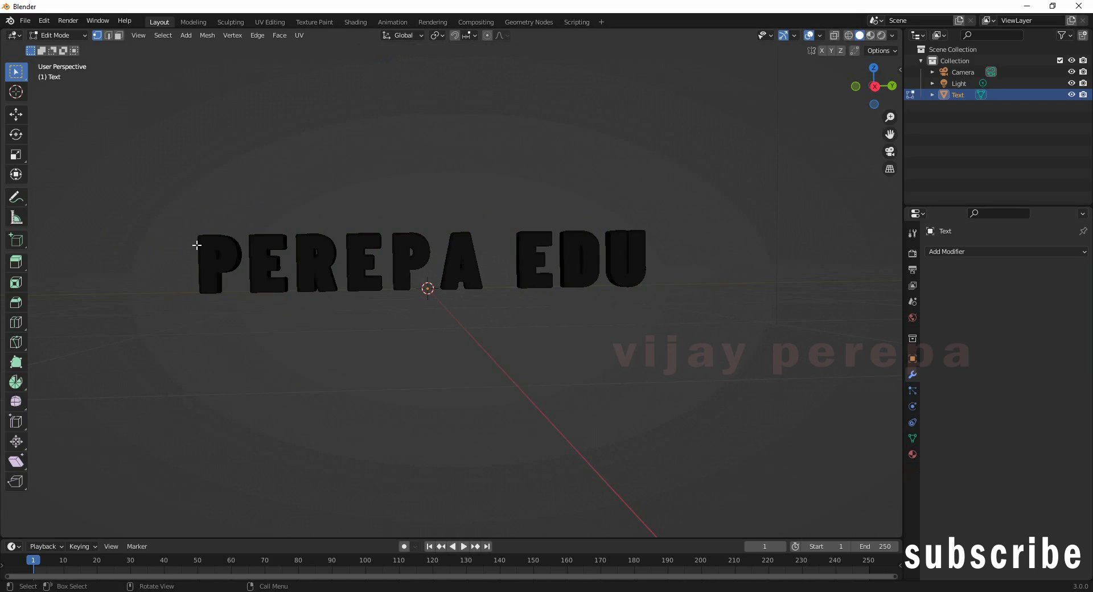
# Step: Look for Cell Fracture under Object > Quick Effects, then open Edit > Preferences
pyautogui.press('Tab')
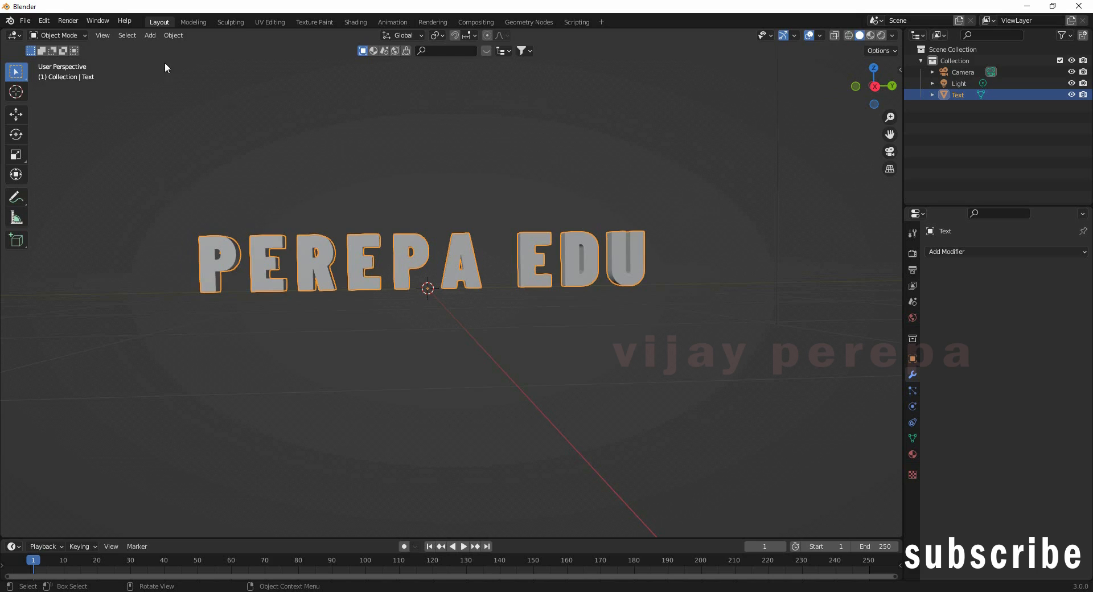
pyautogui.click(173, 35)
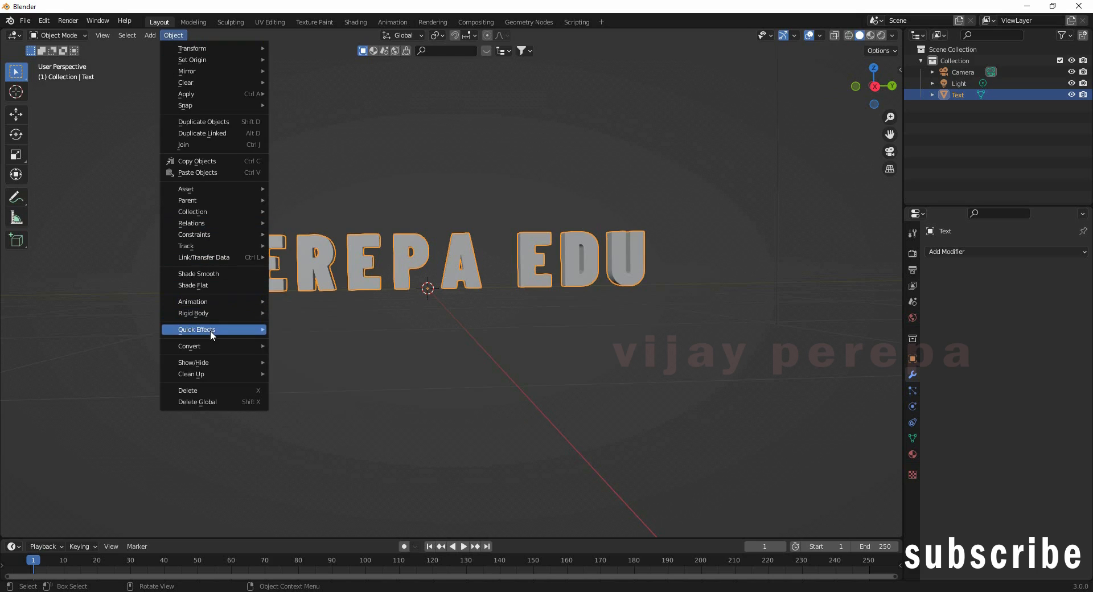
pyautogui.moveTo(210, 330)
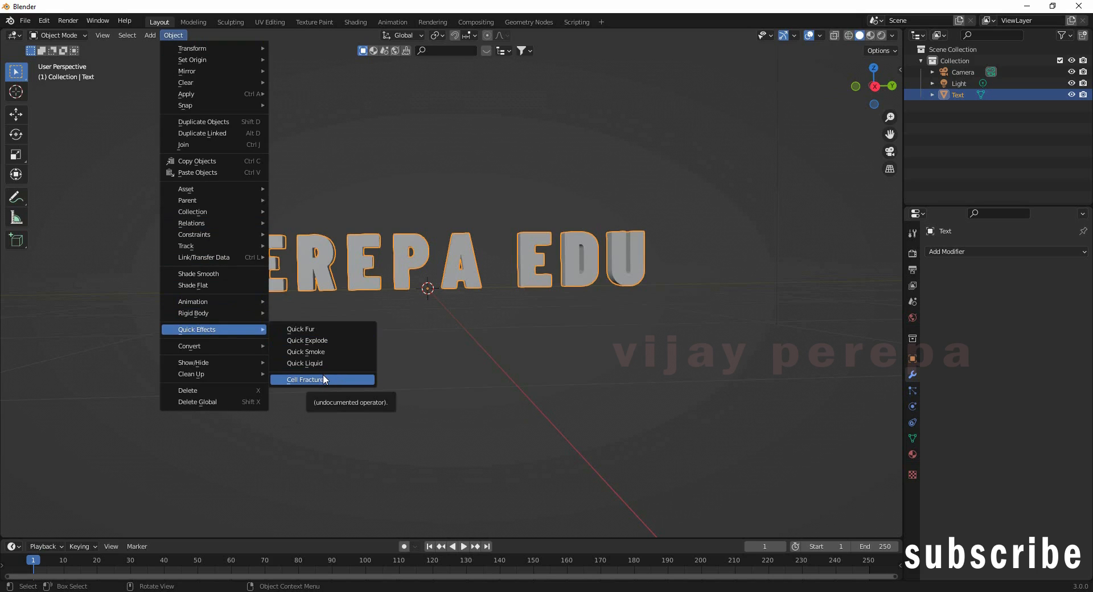
pyautogui.click(439, 366)
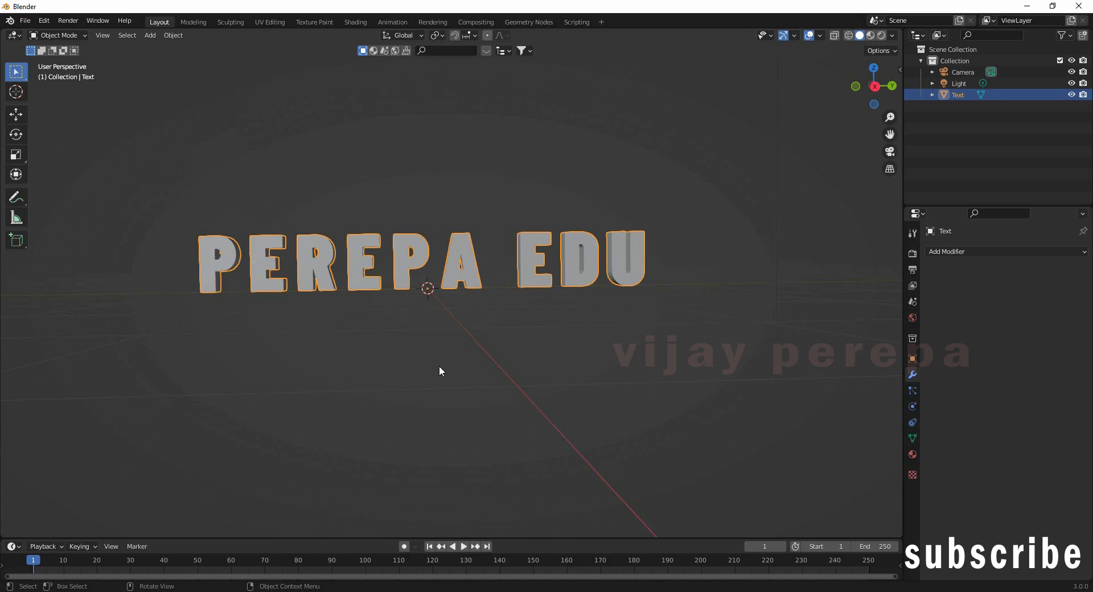
pyautogui.click(44, 21)
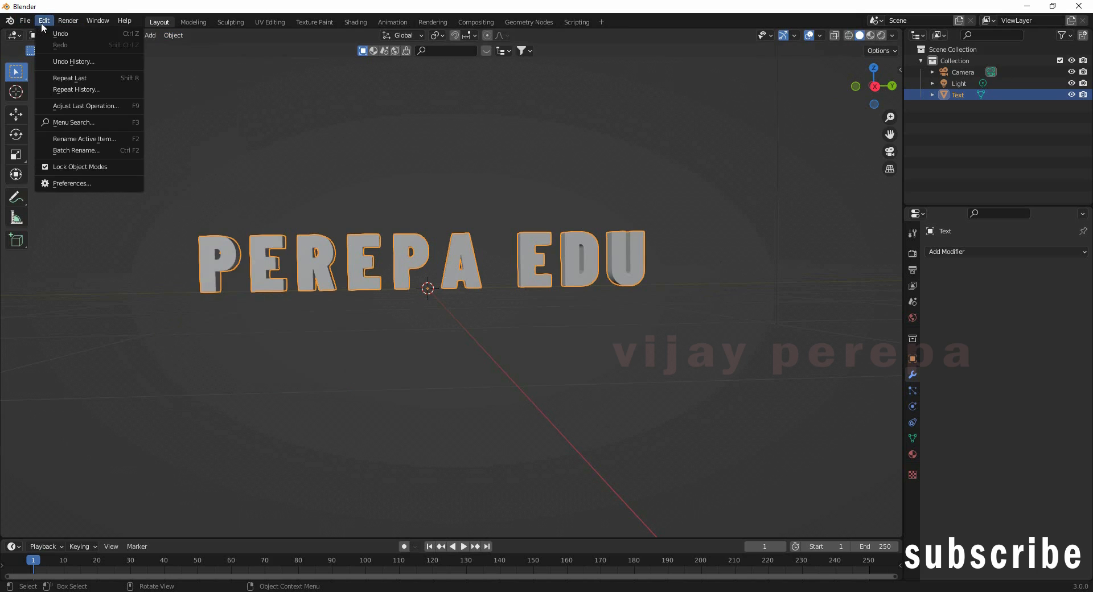
pyautogui.click(66, 184)
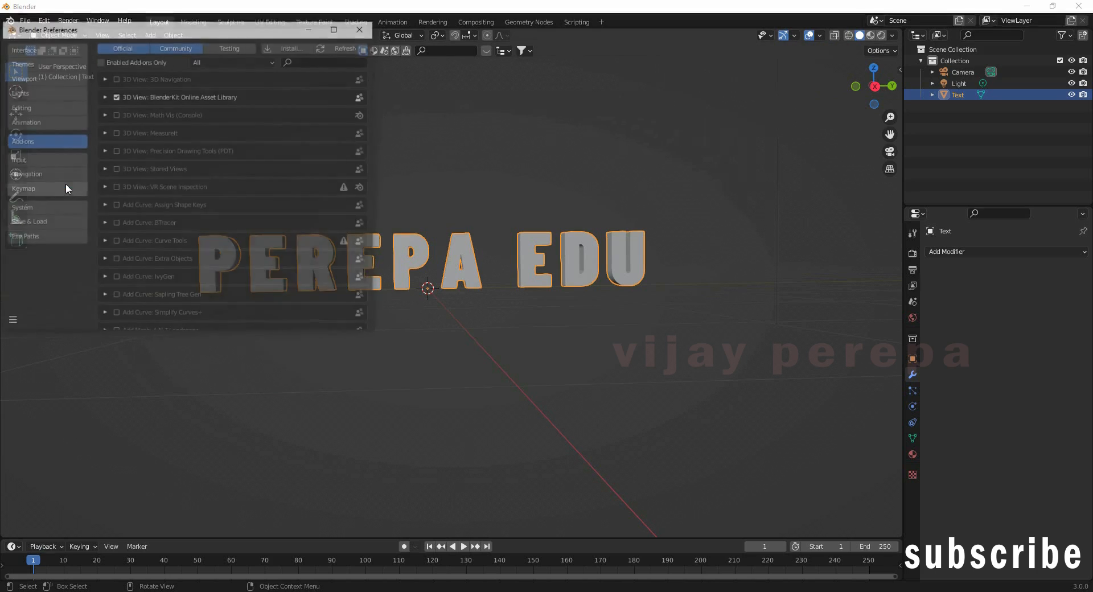
# Step: Search add-ons for 'cell', confirm Object: Cell Fracture is enabled, and close Preferences
pyautogui.click(344, 61)
pyautogui.write('cell f')
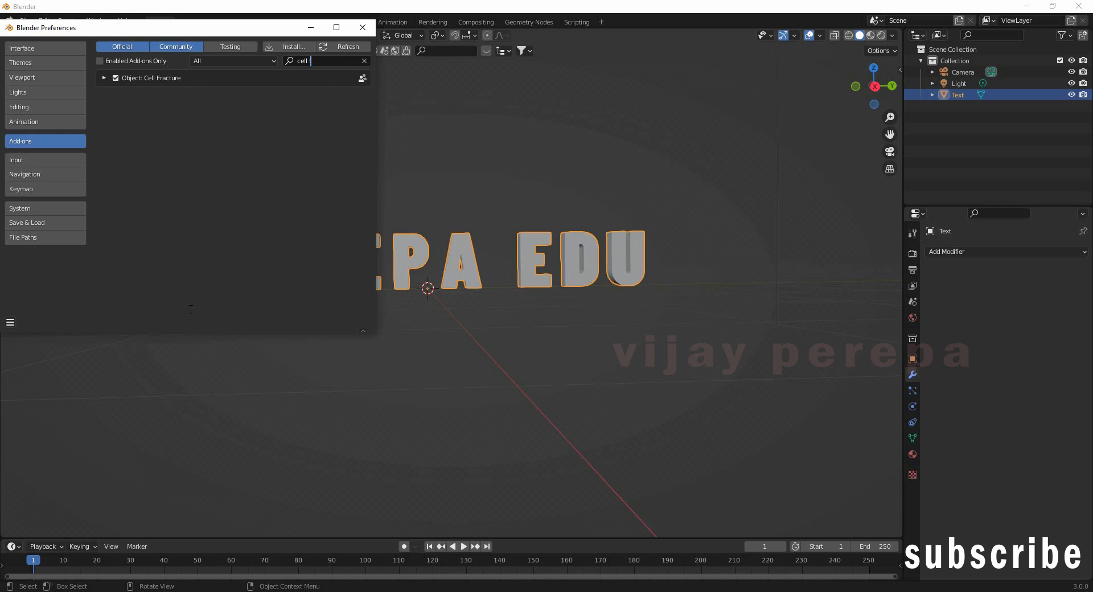
pyautogui.click(363, 27)
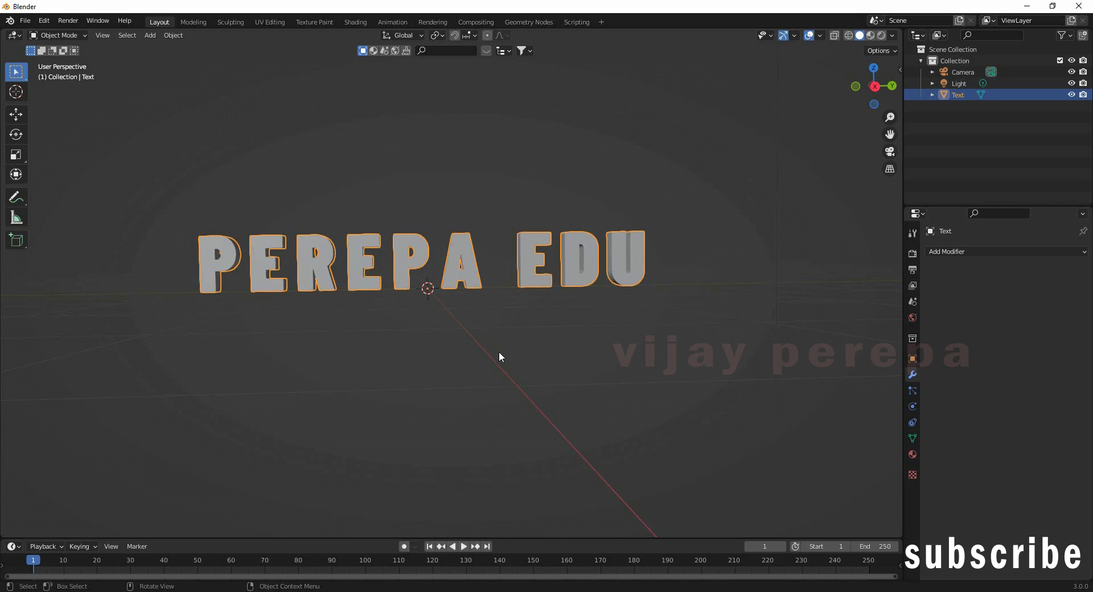
# Step: Switch to the Annotate tool with stroke Placement set to Surface
pyautogui.moveTo(563, 359); pyautogui.dragTo(566, 386, button='middle')
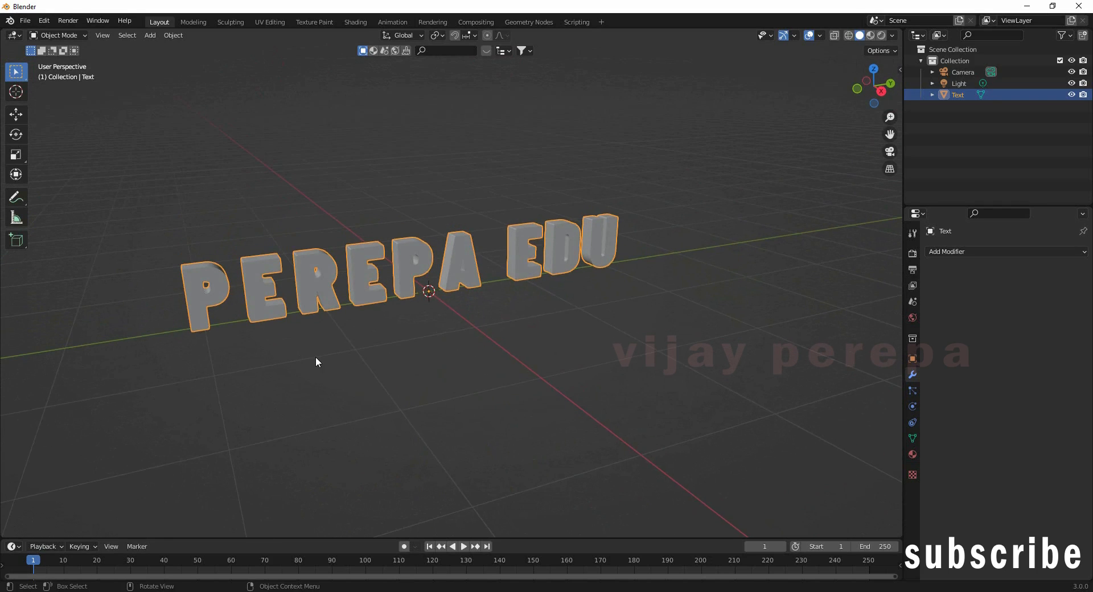
pyautogui.click(15, 202)
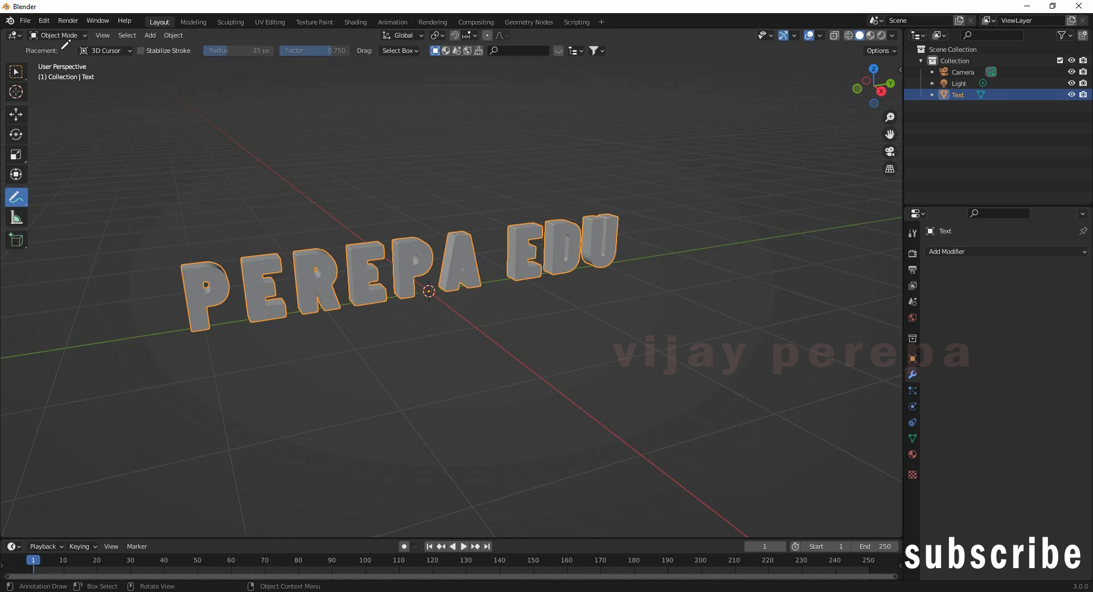
pyautogui.click(121, 51)
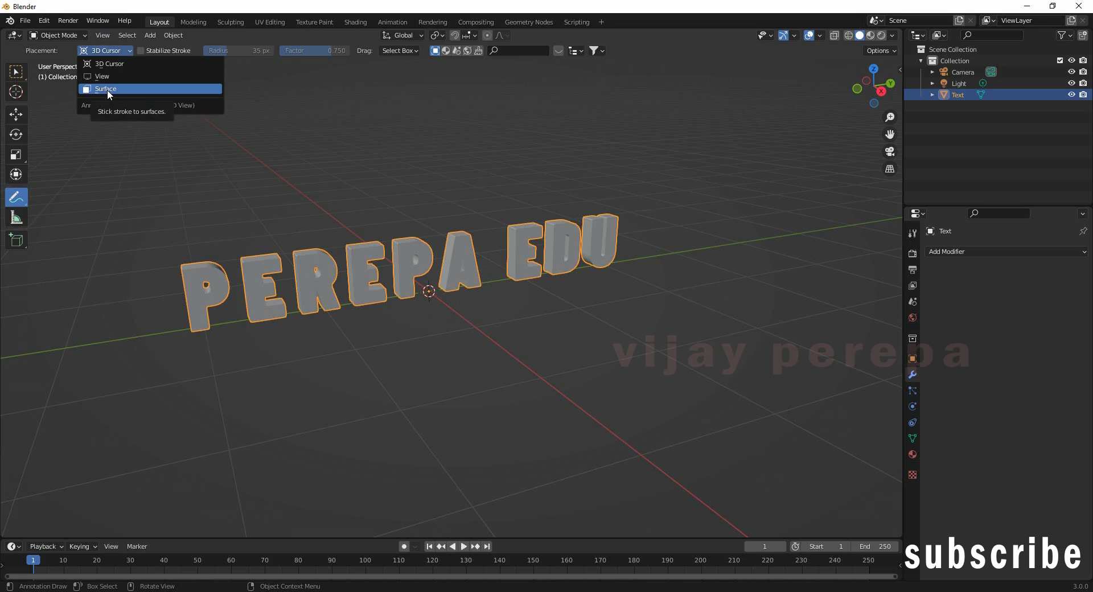
pyautogui.click(108, 90)
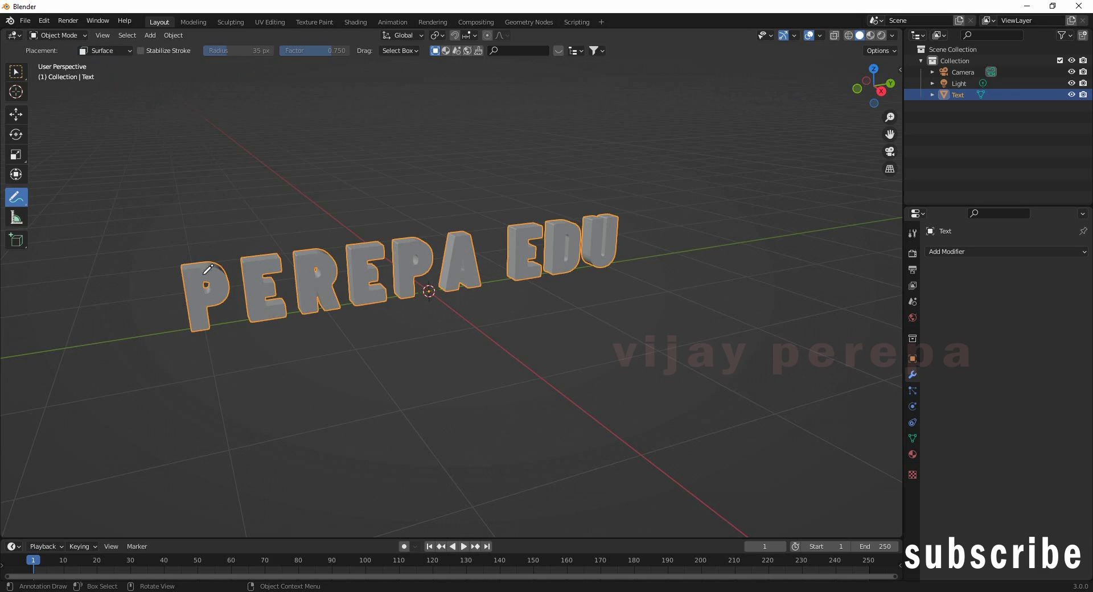
# Step: Scribble blue annotation strokes across every letter of PEREPA EDU, from P through U
pyautogui.moveTo(206, 279)
pyautogui.mouseDown()
pyautogui.moveTo(220, 301)
pyautogui.moveTo(204, 325)
pyautogui.moveTo(223, 280)
pyautogui.moveTo(200, 266)
pyautogui.moveTo(264, 280)
pyautogui.moveTo(244, 300)
pyautogui.moveTo(278, 311)
pyautogui.mouseUp()
pyautogui.moveTo(312, 267)
pyautogui.mouseDown()
pyautogui.moveTo(322, 282)
pyautogui.moveTo(335, 271)
pyautogui.moveTo(316, 263)
pyautogui.moveTo(324, 296)
pyautogui.moveTo(368, 236)
pyautogui.moveTo(385, 285)
pyautogui.moveTo(367, 282)
pyautogui.moveTo(422, 259)
pyautogui.moveTo(411, 245)
pyautogui.moveTo(422, 273)
pyautogui.mouseUp()
pyautogui.moveTo(473, 241)
pyautogui.mouseDown()
pyautogui.moveTo(450, 288)
pyautogui.moveTo(460, 236)
pyautogui.moveTo(526, 246)
pyautogui.moveTo(524, 262)
pyautogui.moveTo(560, 239)
pyautogui.moveTo(571, 205)
pyautogui.moveTo(623, 232)
pyautogui.mouseUp()
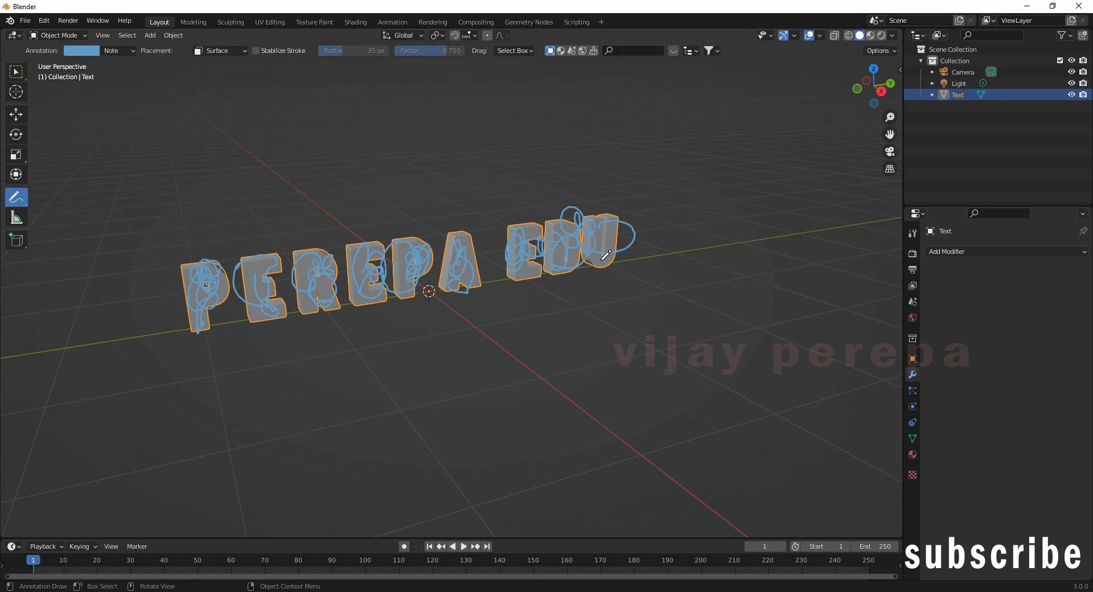
pyautogui.moveTo(622, 231)
pyautogui.mouseDown(button='middle')
pyautogui.moveTo(678, 263)
pyautogui.moveTo(702, 234)
pyautogui.mouseUp(button='middle')
pyautogui.moveTo(702, 233)
pyautogui.mouseDown()
pyautogui.moveTo(661, 276)
pyautogui.moveTo(513, 262)
pyautogui.moveTo(567, 240)
pyautogui.moveTo(359, 277)
pyautogui.moveTo(335, 262)
pyautogui.moveTo(276, 259)
pyautogui.moveTo(288, 273)
pyautogui.mouseUp()
pyautogui.moveTo(288, 274)
pyautogui.mouseDown(button='middle')
pyautogui.moveTo(273, 321)
pyautogui.moveTo(183, 324)
pyautogui.moveTo(176, 349)
pyautogui.mouseUp(button='middle')
pyautogui.moveTo(251, 314)
pyautogui.mouseDown()
pyautogui.moveTo(319, 307)
pyautogui.moveTo(604, 187)
pyautogui.moveTo(589, 181)
pyautogui.moveTo(572, 219)
pyautogui.mouseUp()
pyautogui.moveTo(564, 283)
pyautogui.mouseDown(button='middle')
pyautogui.moveTo(520, 307)
pyautogui.moveTo(490, 288)
pyautogui.mouseUp(button='middle')
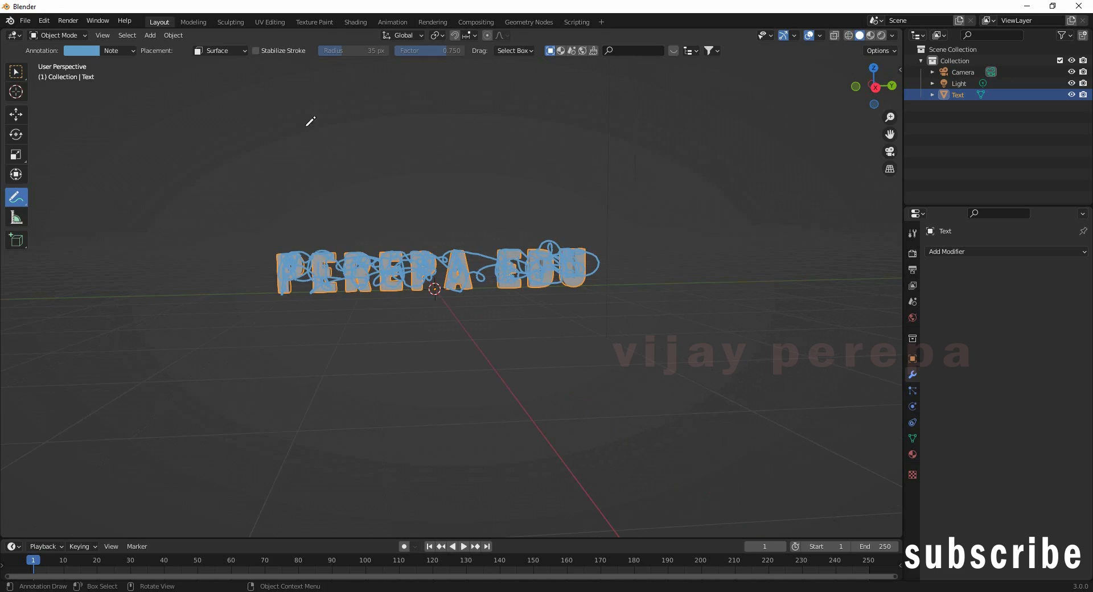
# Step: Run Cell Fracture with Point Source Annotation Pencil, Source Limit 500, into collection 'Fracture'
pyautogui.click(173, 36)
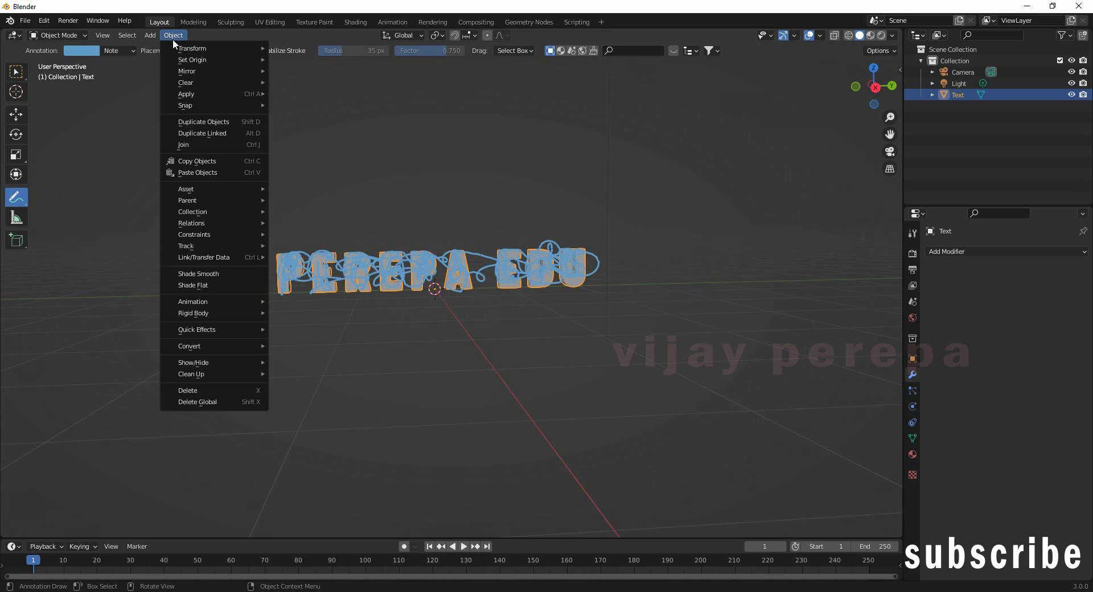
pyautogui.moveTo(250, 330)
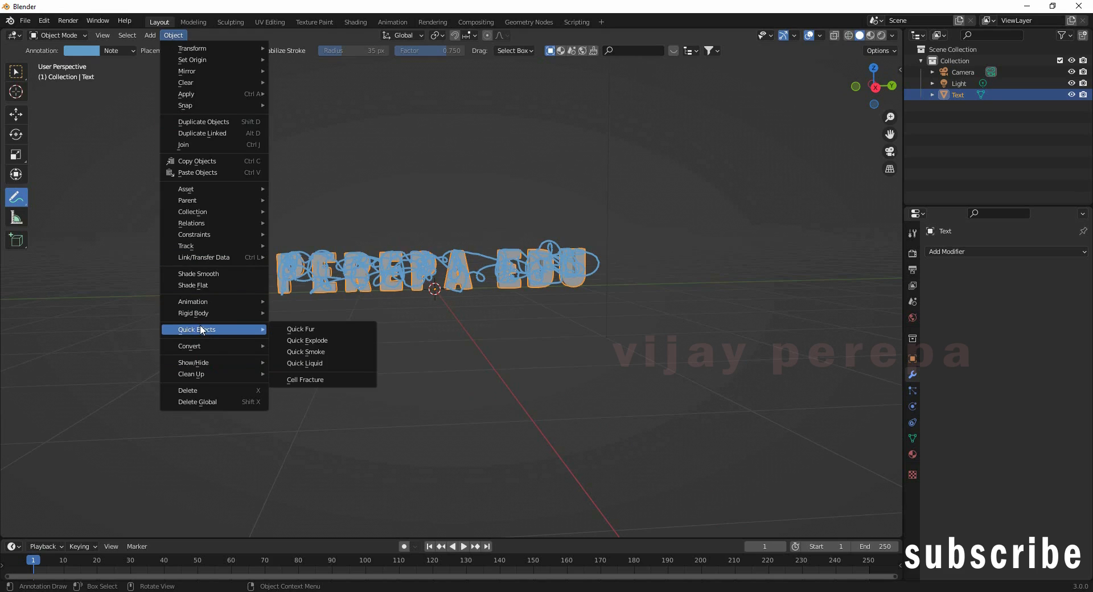
pyautogui.click(315, 381)
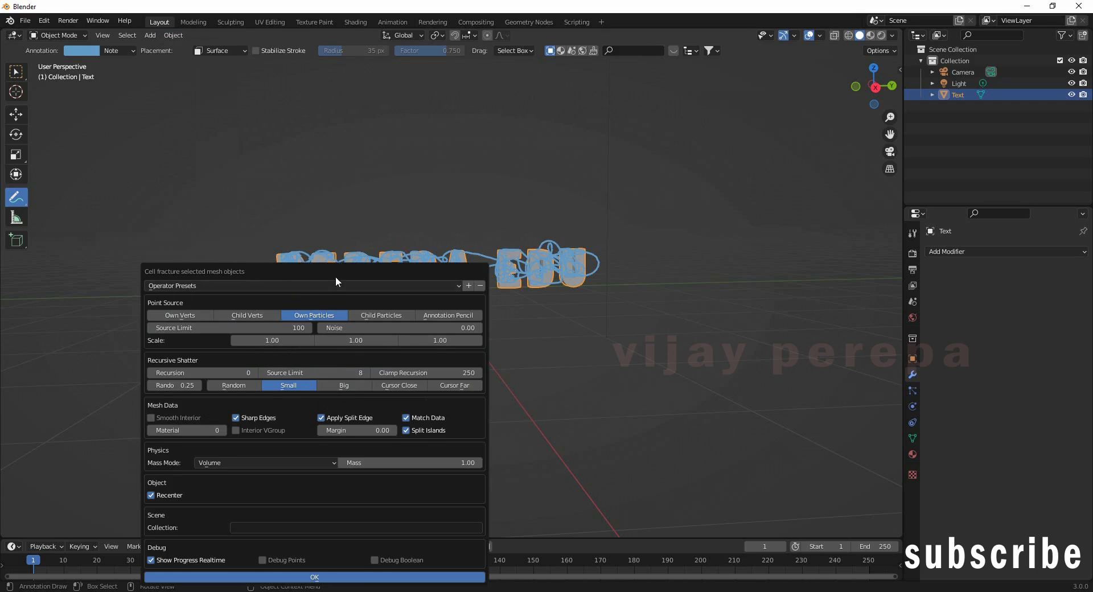
pyautogui.moveTo(336, 276); pyautogui.dragTo(286, 140)
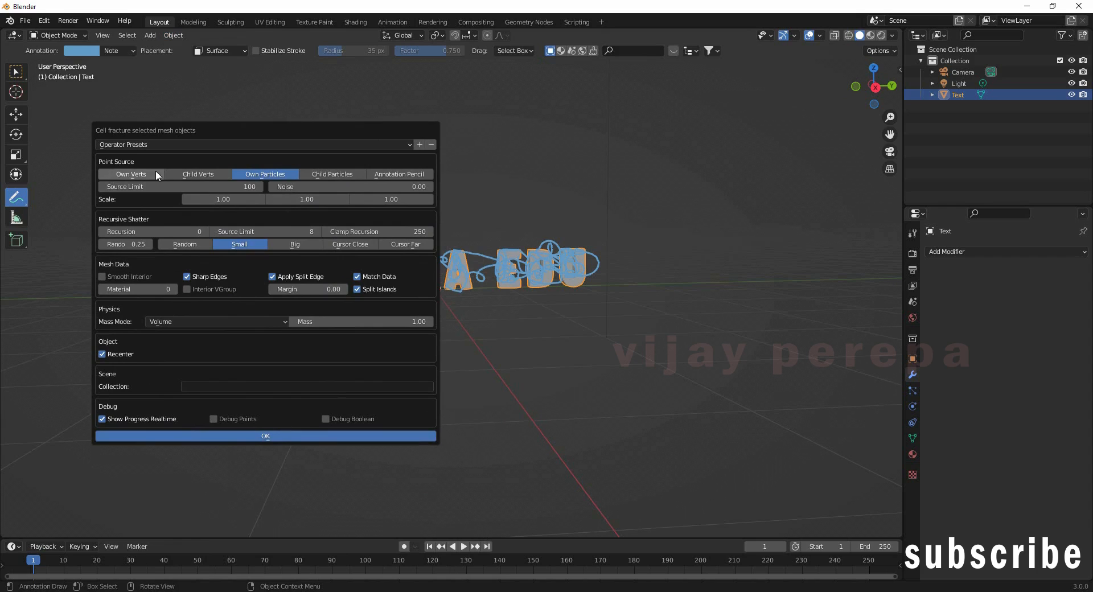
pyautogui.click(395, 176)
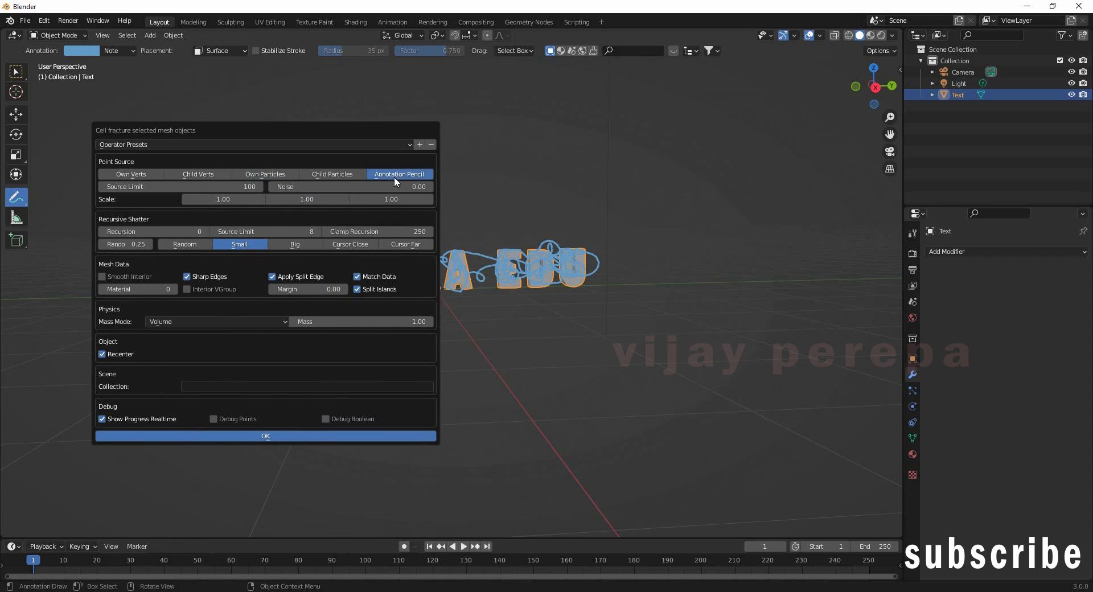
pyautogui.click(250, 188)
pyautogui.write('500')
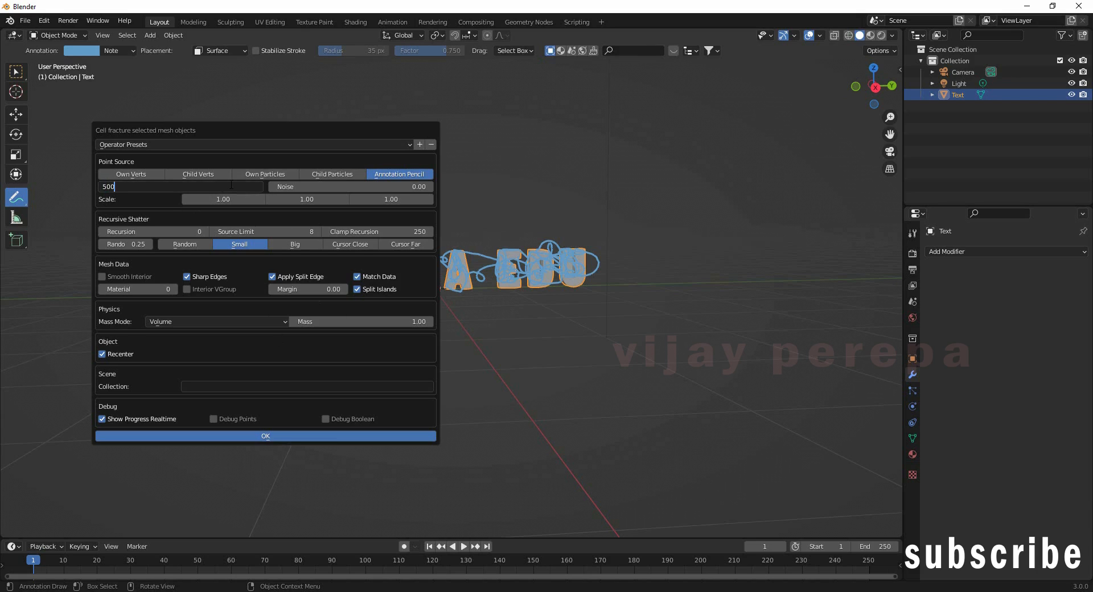
pyautogui.press('Return')
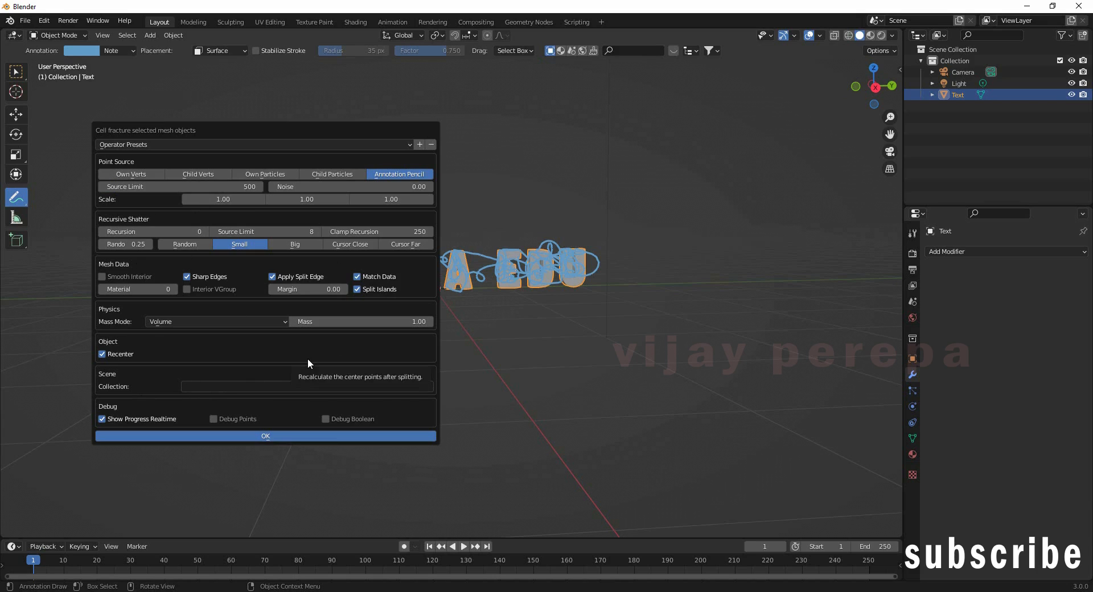
pyautogui.click(231, 389)
pyautogui.write('Fracture')
pyautogui.press('Return')
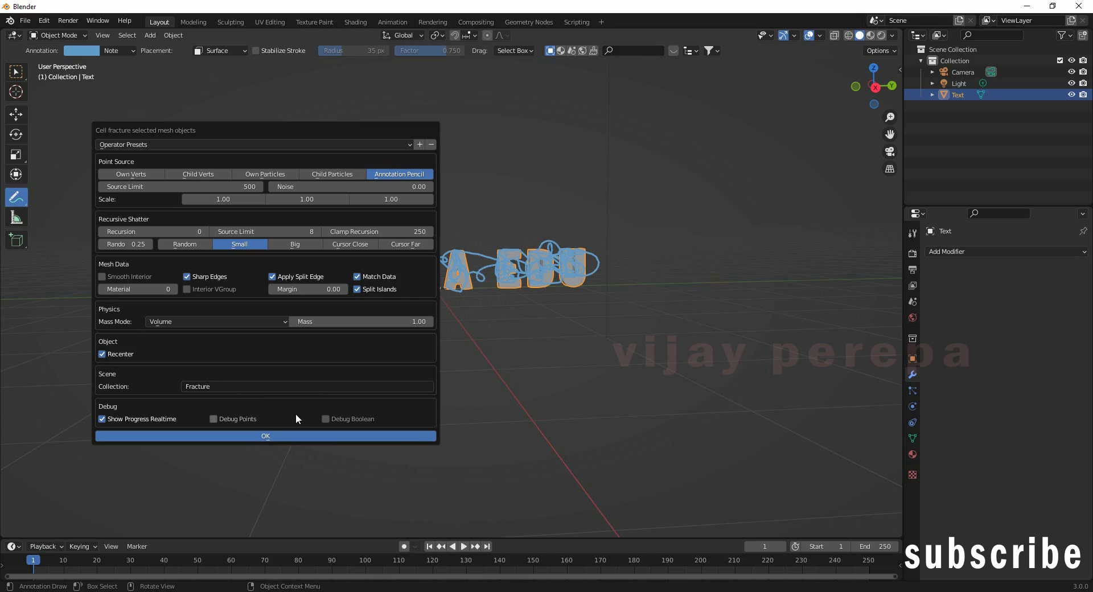
pyautogui.click(268, 437)
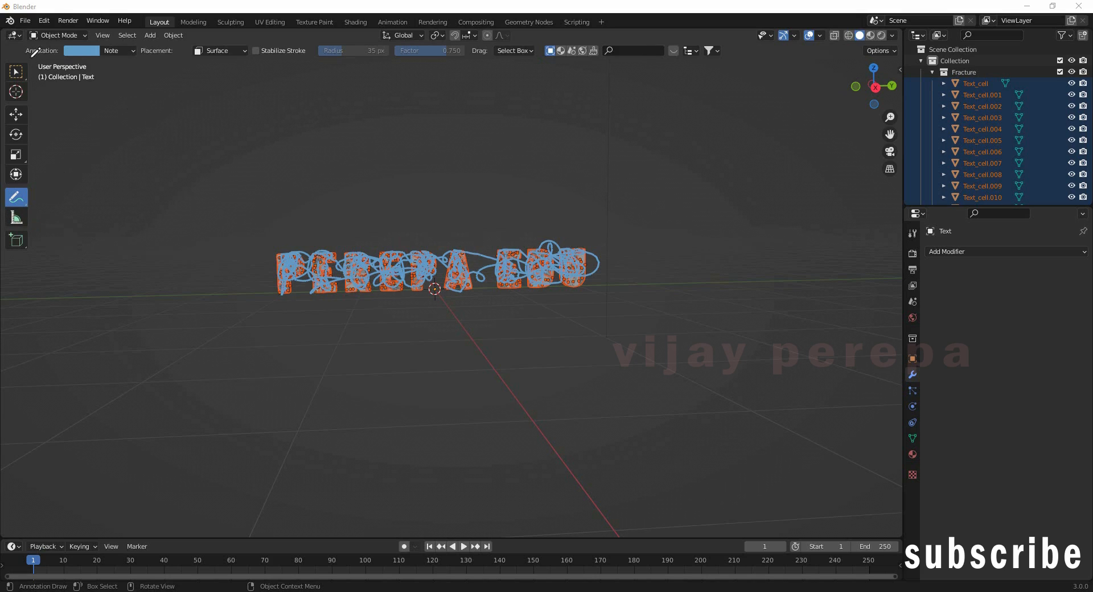
# Step: Delete the Note annotation layer with its scribbles and collapse the Fracture collection
pyautogui.click(134, 51)
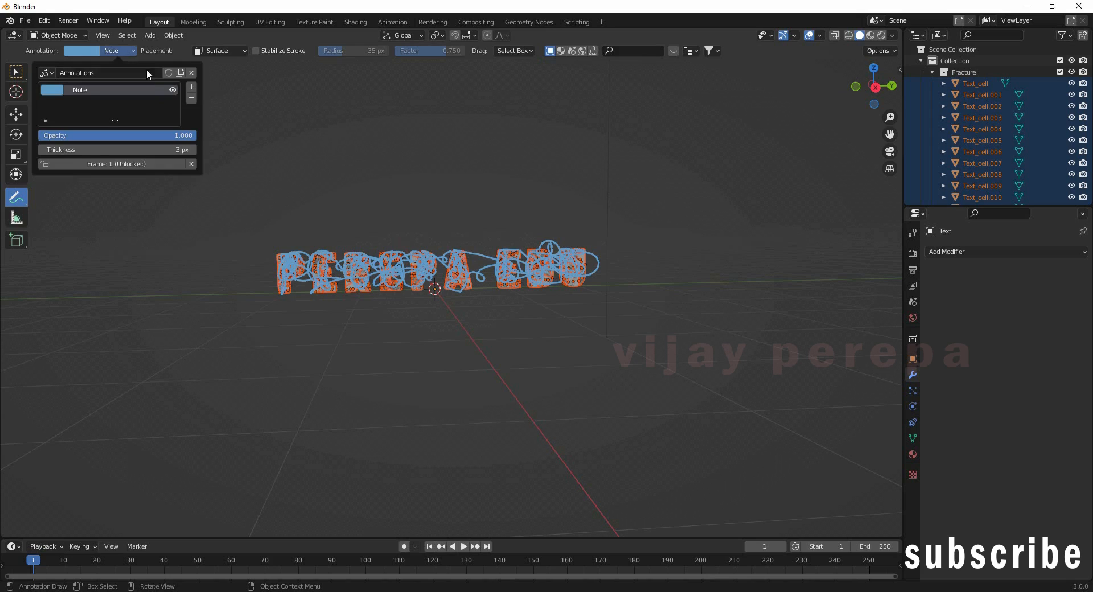
pyautogui.click(192, 98)
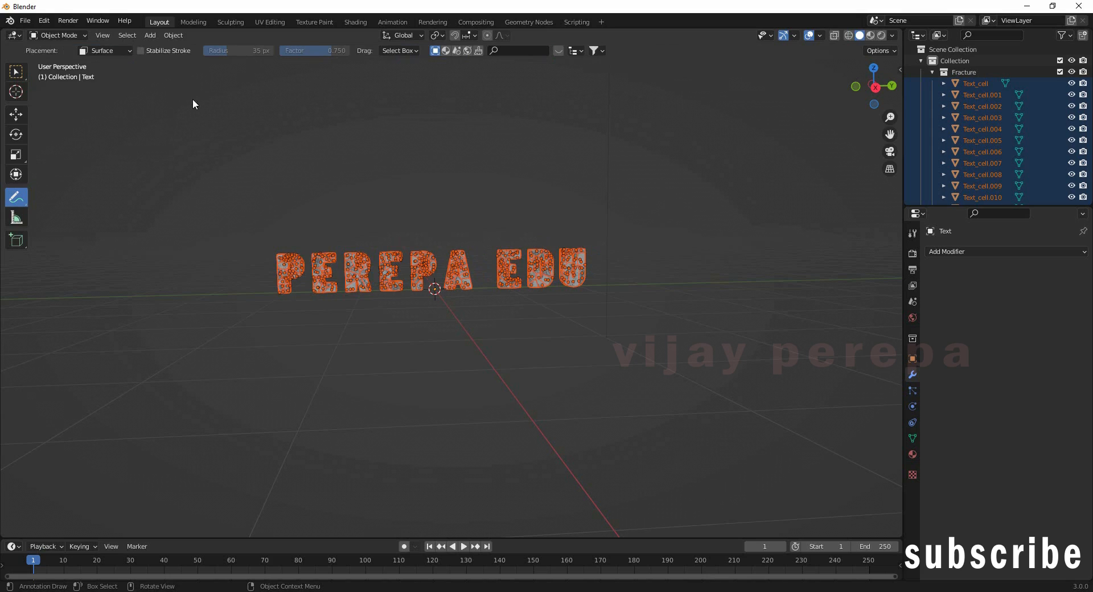
pyautogui.click(934, 73)
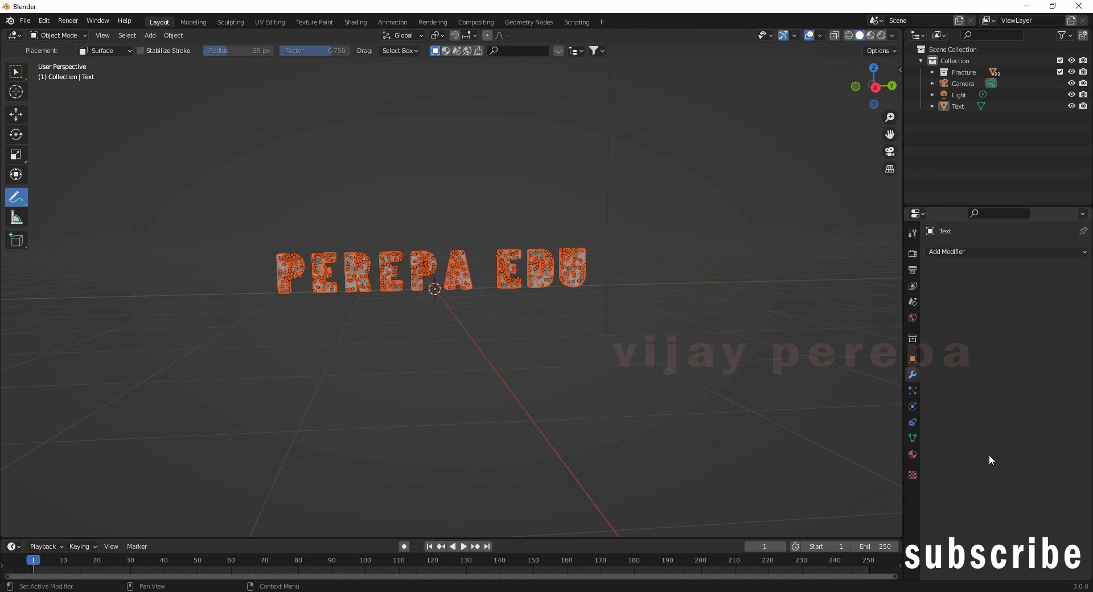
# Step: Make the text an active rigid body with a mass of 0.1 kg
pyautogui.click(913, 407)
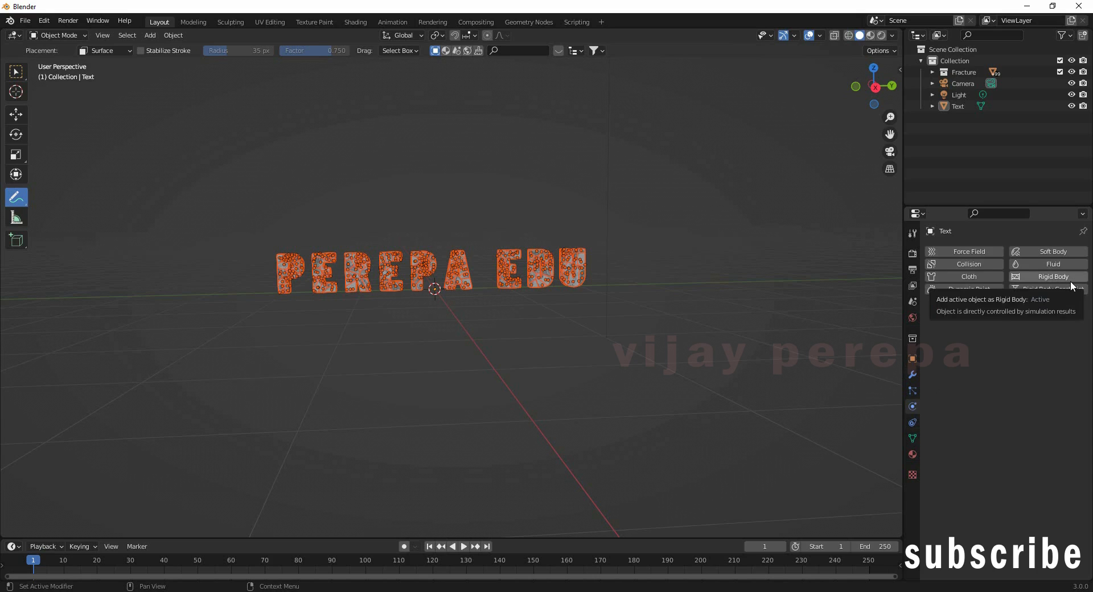
pyautogui.click(1053, 276)
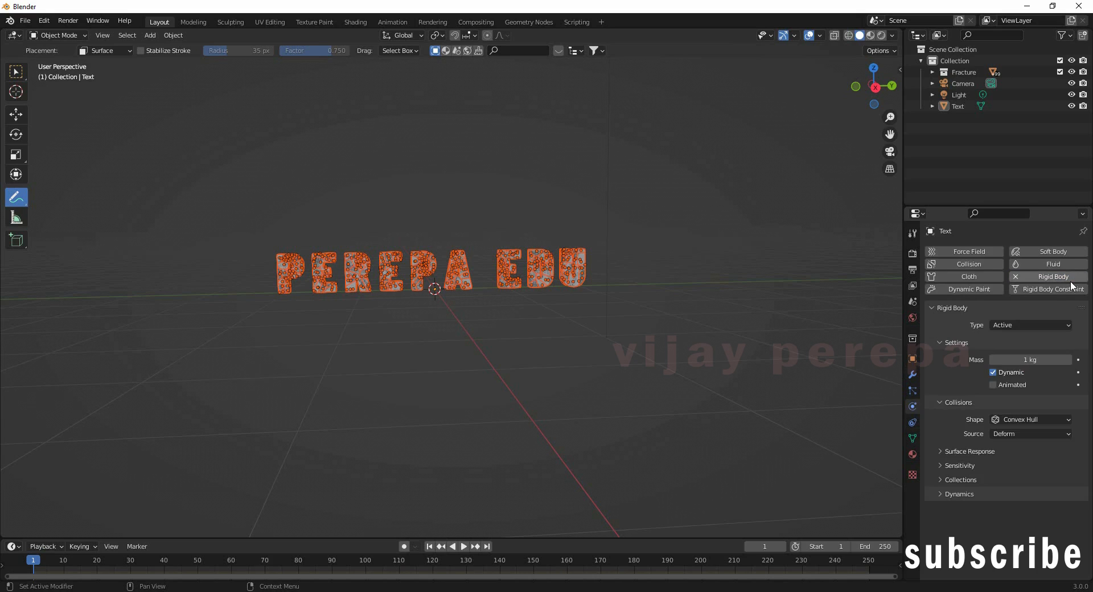
pyautogui.click(1039, 360)
pyautogui.write('.1')
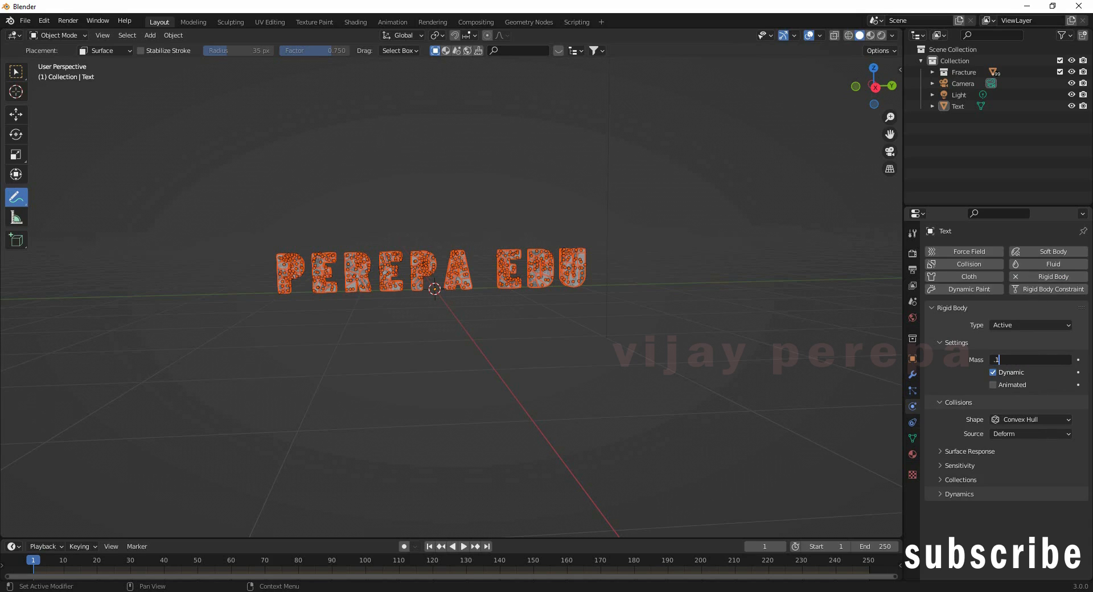
pyautogui.press('Return')
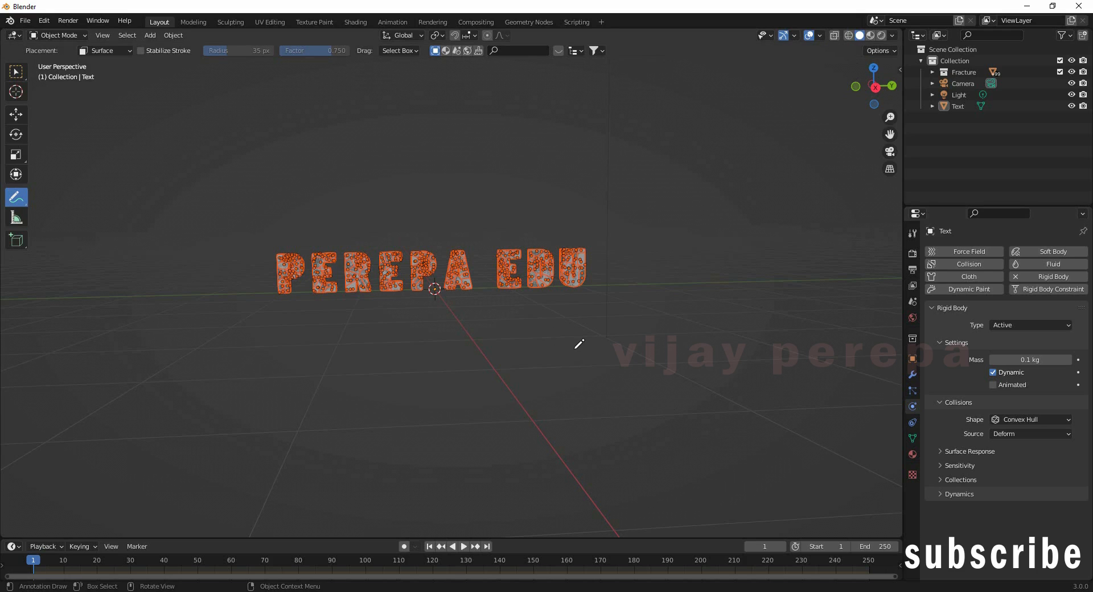
# Step: Copy the active rigid body settings to all fracture fragments
pyautogui.click(174, 35)
pyautogui.moveTo(212, 312)
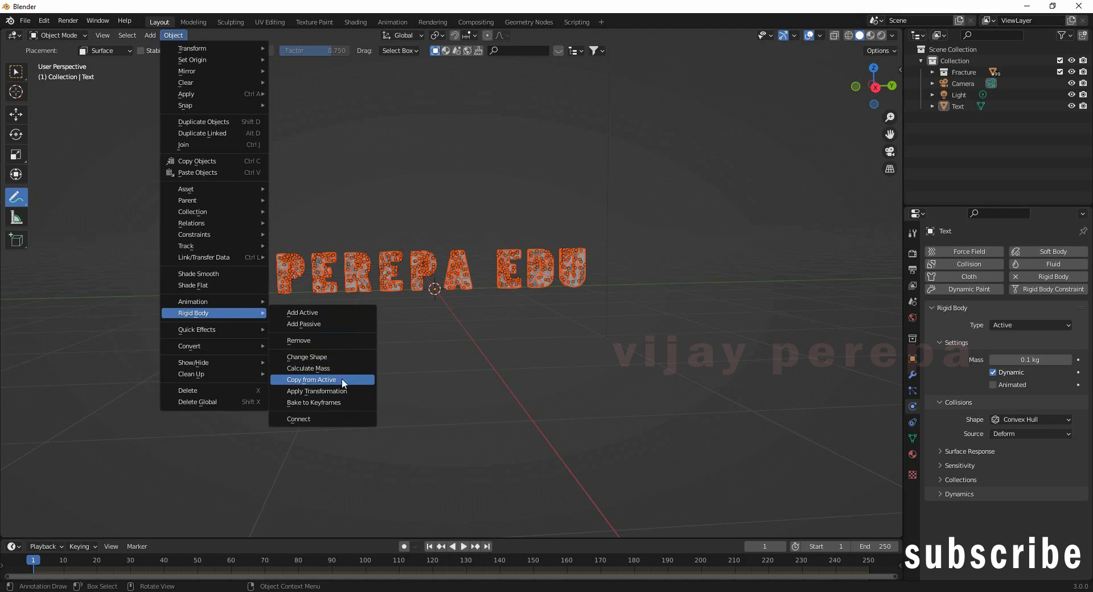
pyautogui.click(314, 384)
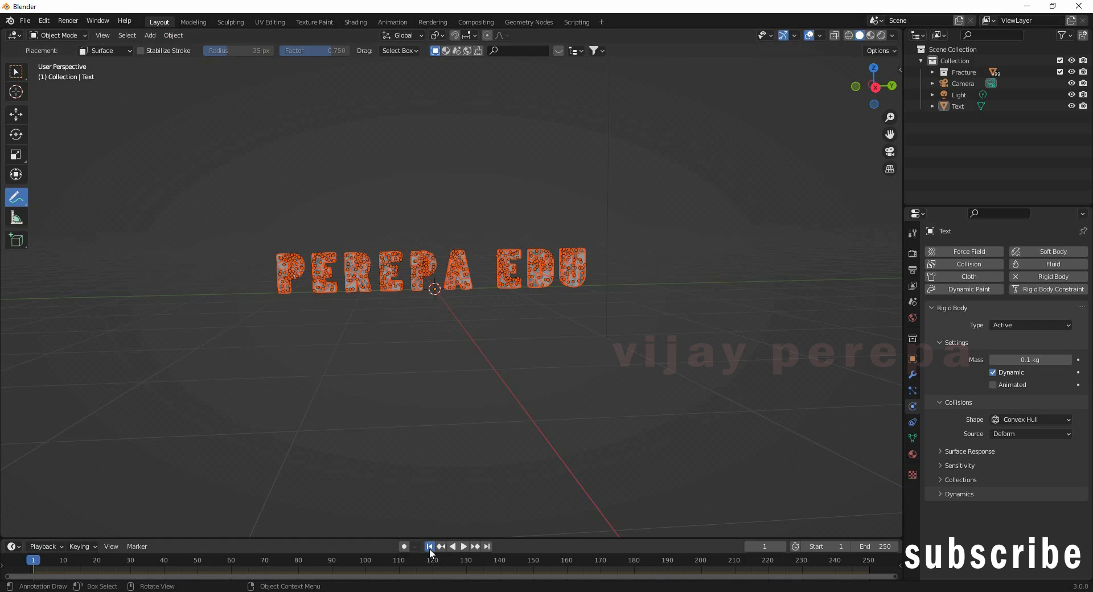
pyautogui.click(466, 546)
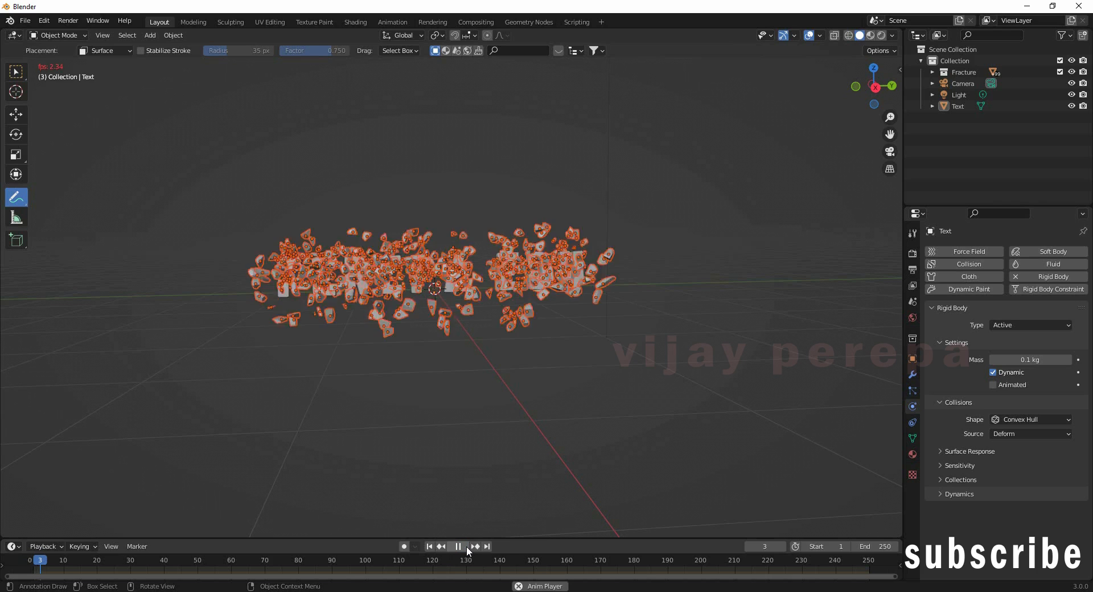
pyautogui.click(460, 547)
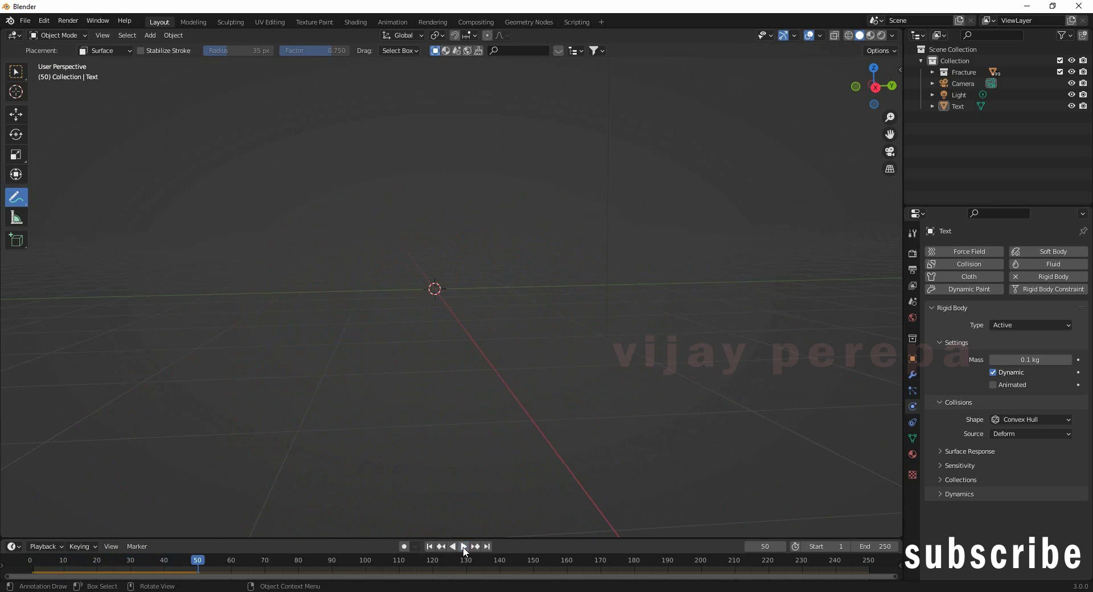
pyautogui.click(430, 546)
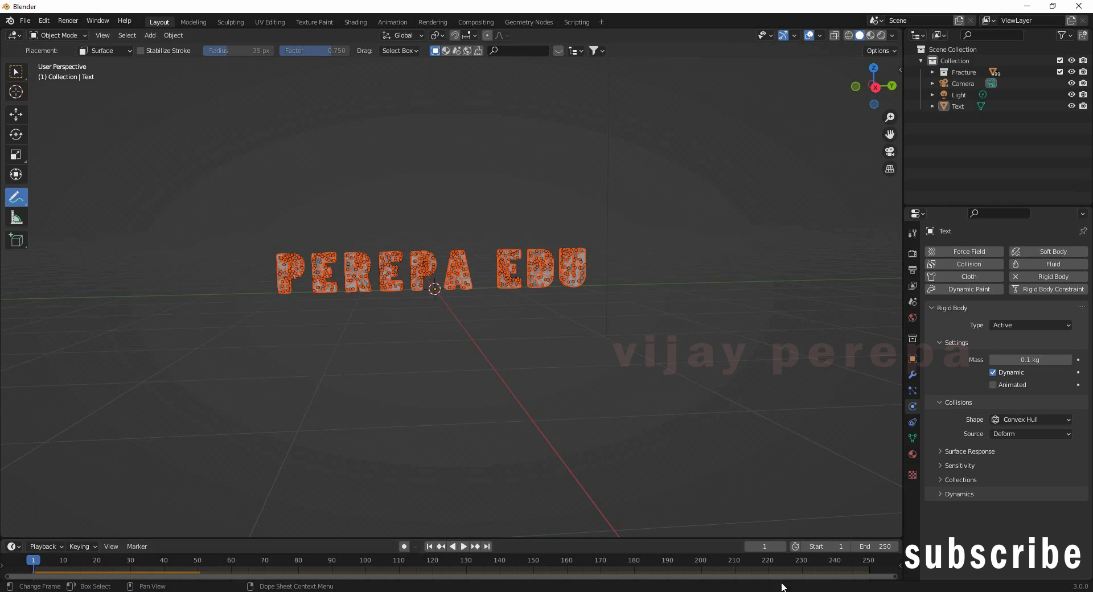
# Step: Set the rigid body world simulation cache to start at frame 30
pyautogui.click(911, 302)
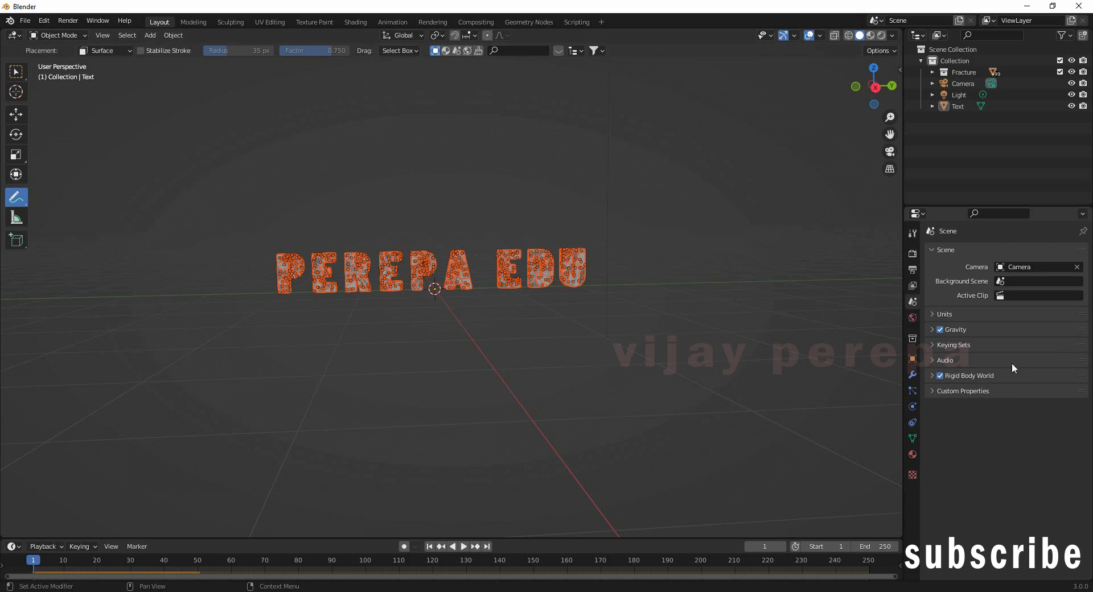
pyautogui.click(932, 375)
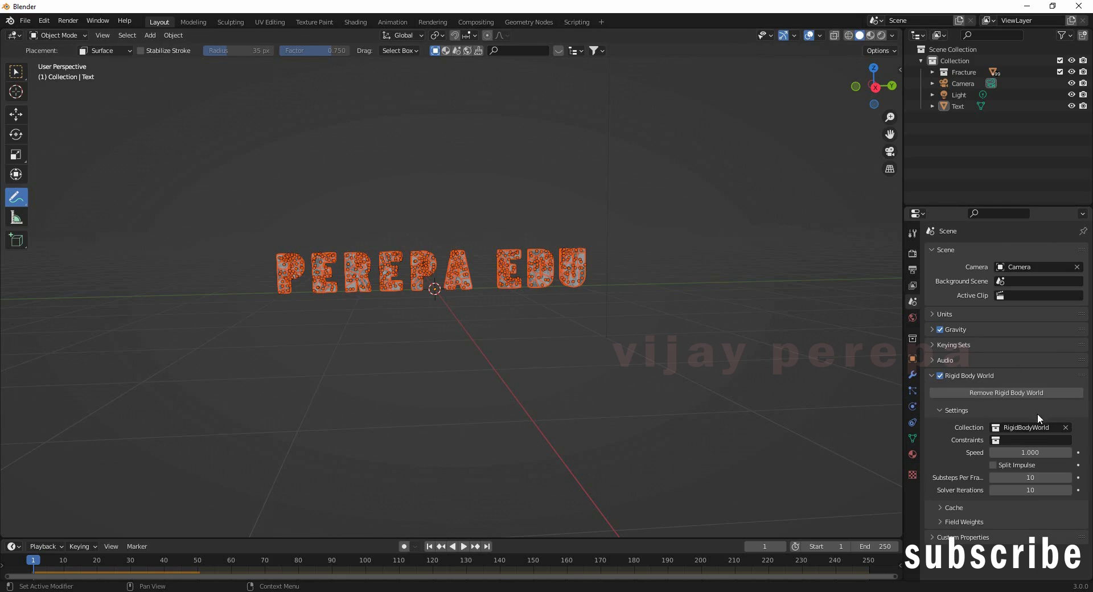
pyautogui.click(944, 507)
pyautogui.scroll(-3, 957, 467)
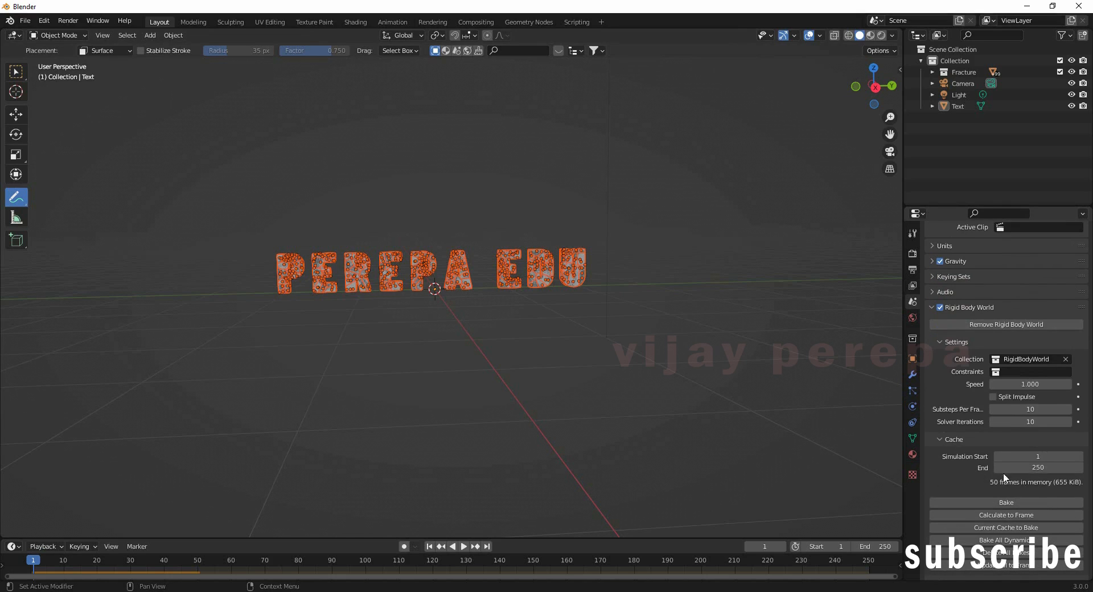
pyautogui.click(1029, 459)
pyautogui.write('30')
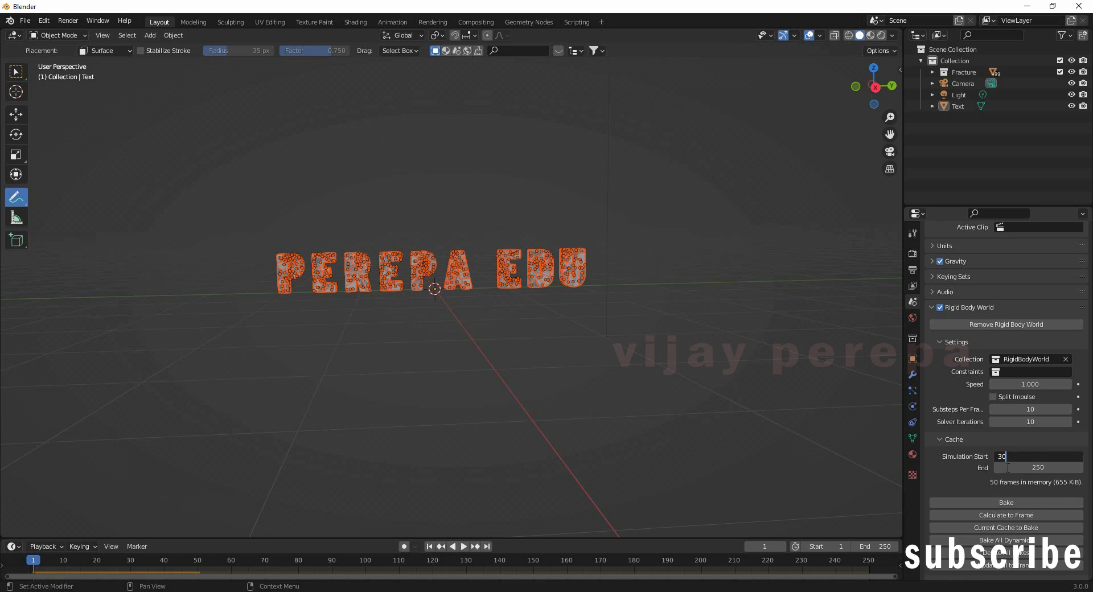
pyautogui.press('Return')
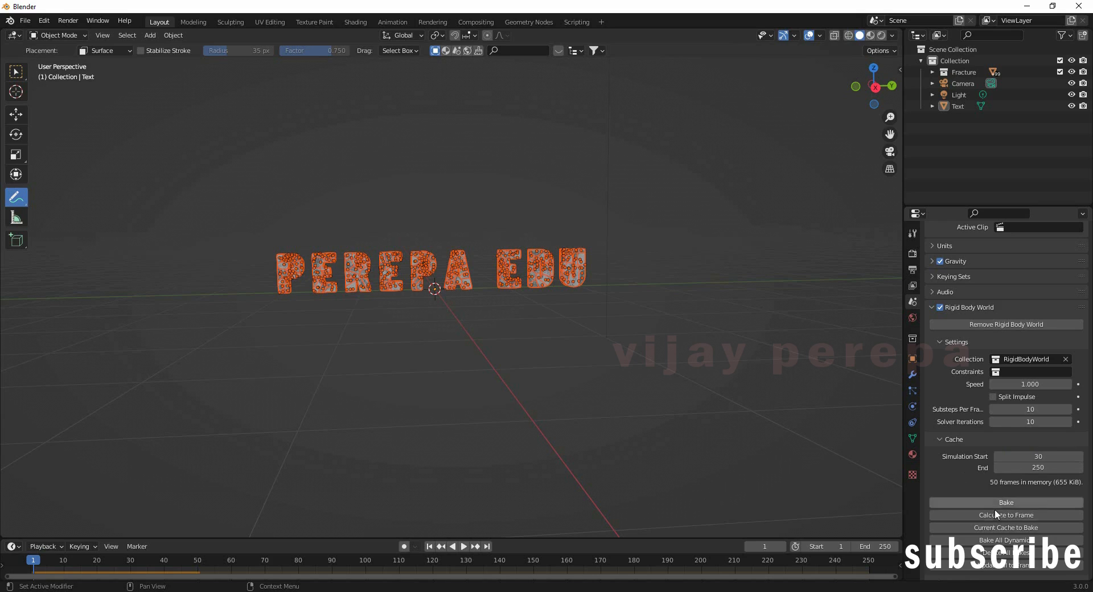
# Step: Set the rigid body world's Gravity field weight to 0
pyautogui.click(940, 440)
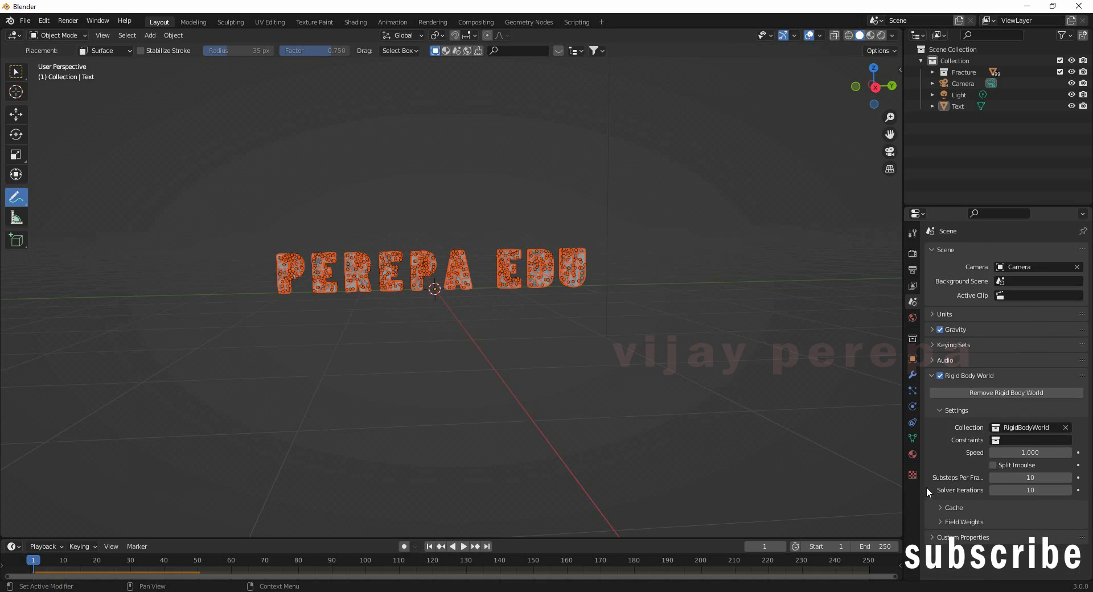
pyautogui.click(941, 521)
pyautogui.scroll(-6, 960, 476)
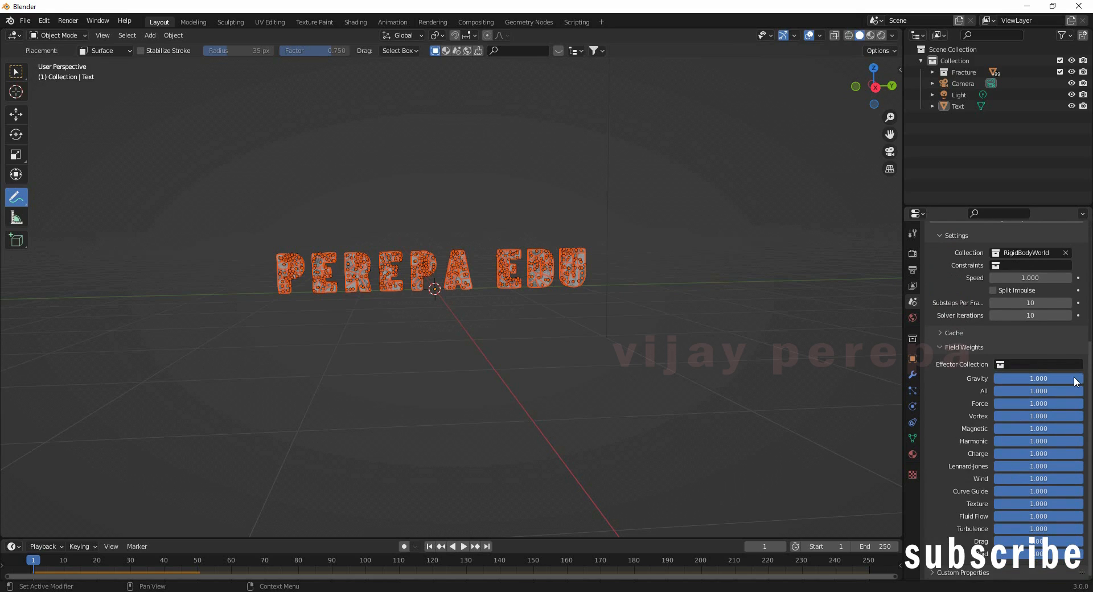
pyautogui.moveTo(1076, 380); pyautogui.dragTo(935, 399)
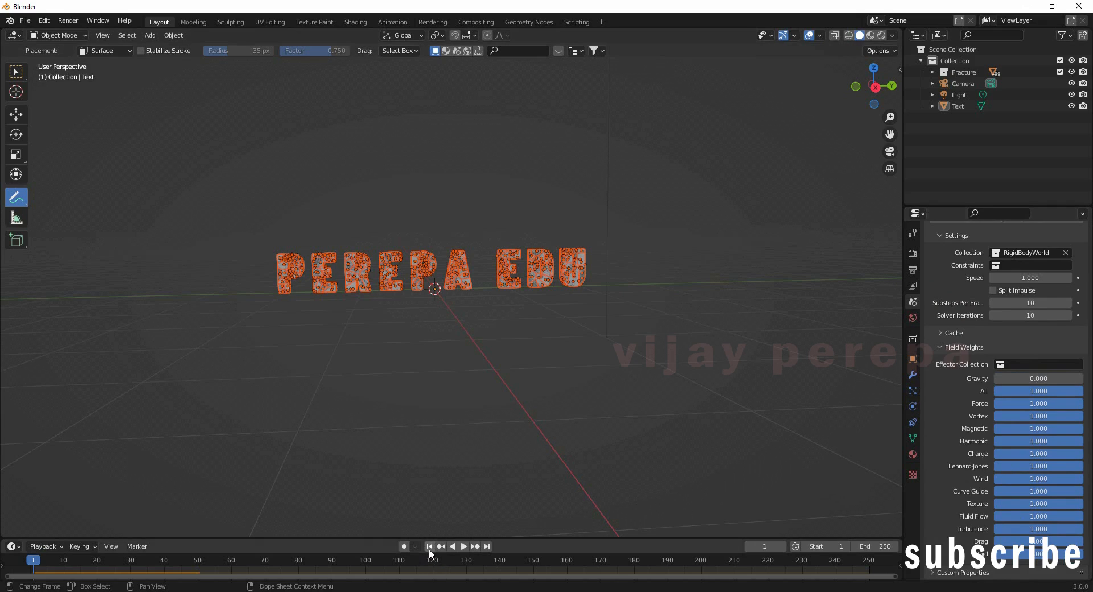
# Step: Play the simulation, pause it, and rewind to frame 1
pyautogui.click(463, 546)
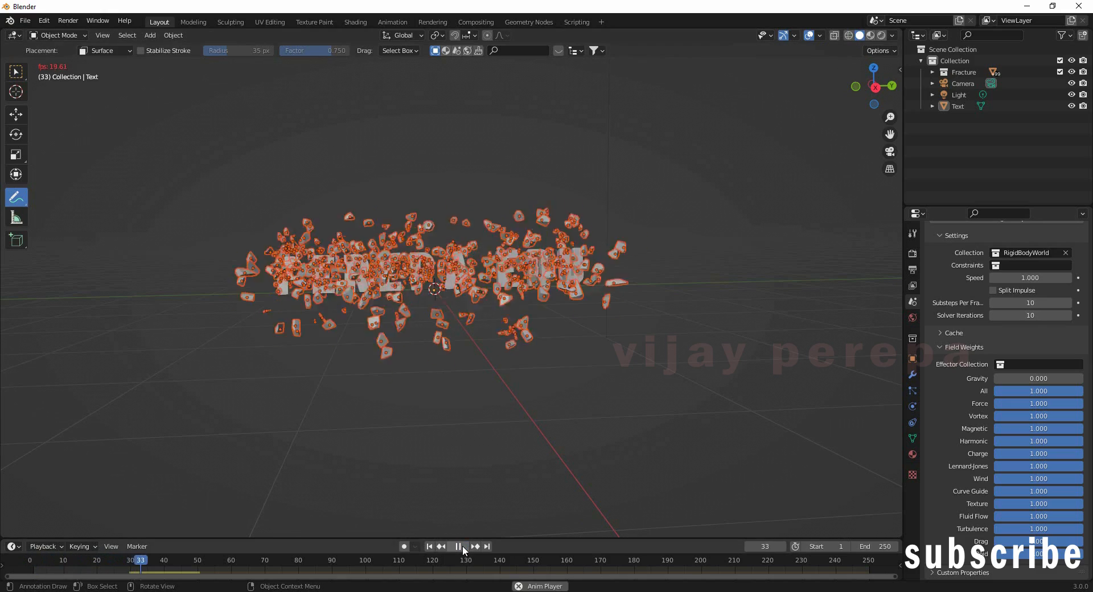
pyautogui.click(459, 546)
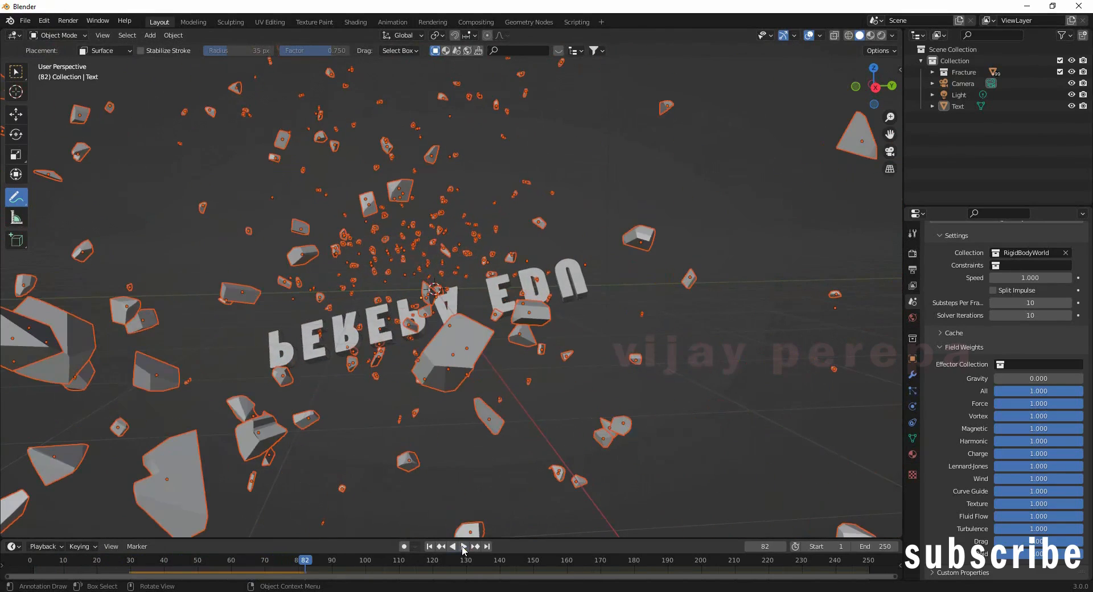
pyautogui.click(430, 546)
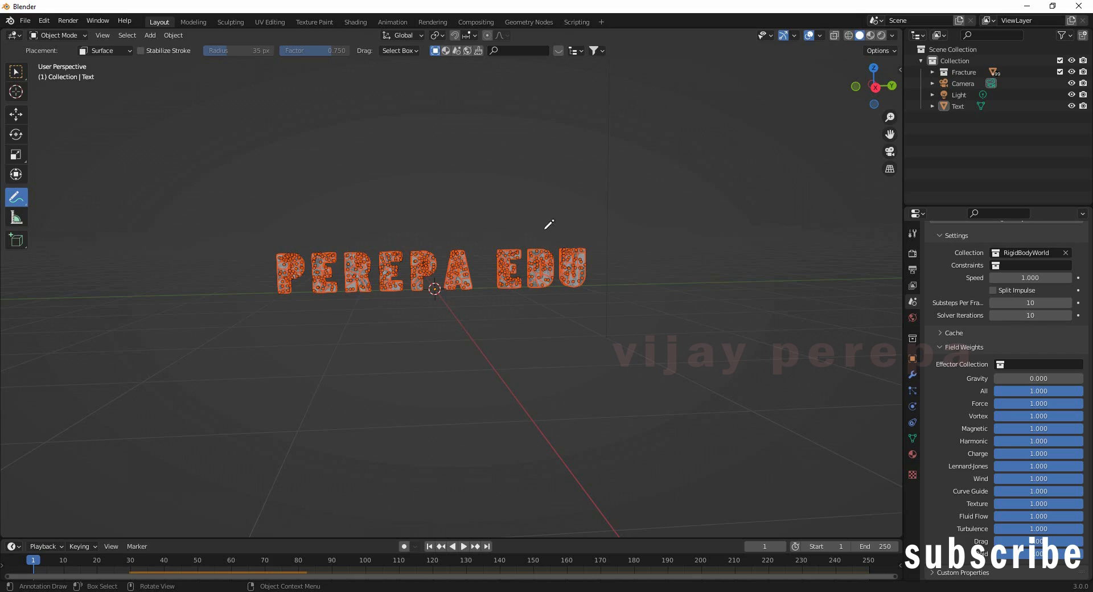
# Step: Delete the original Text object from the Outliner
pyautogui.click(933, 106)
pyautogui.click(959, 107)
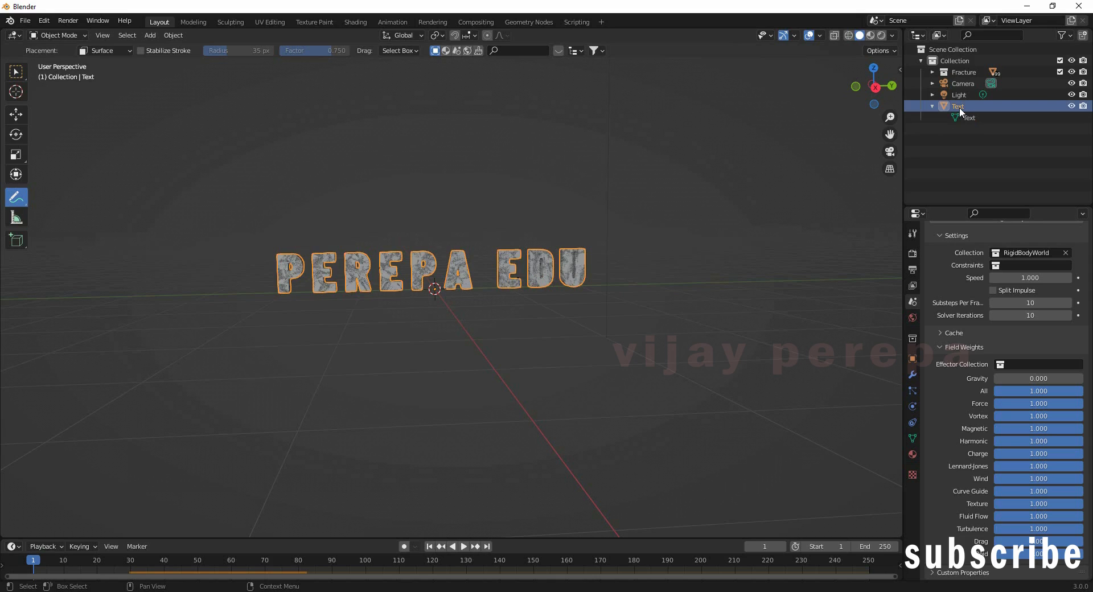
pyautogui.press('Delete')
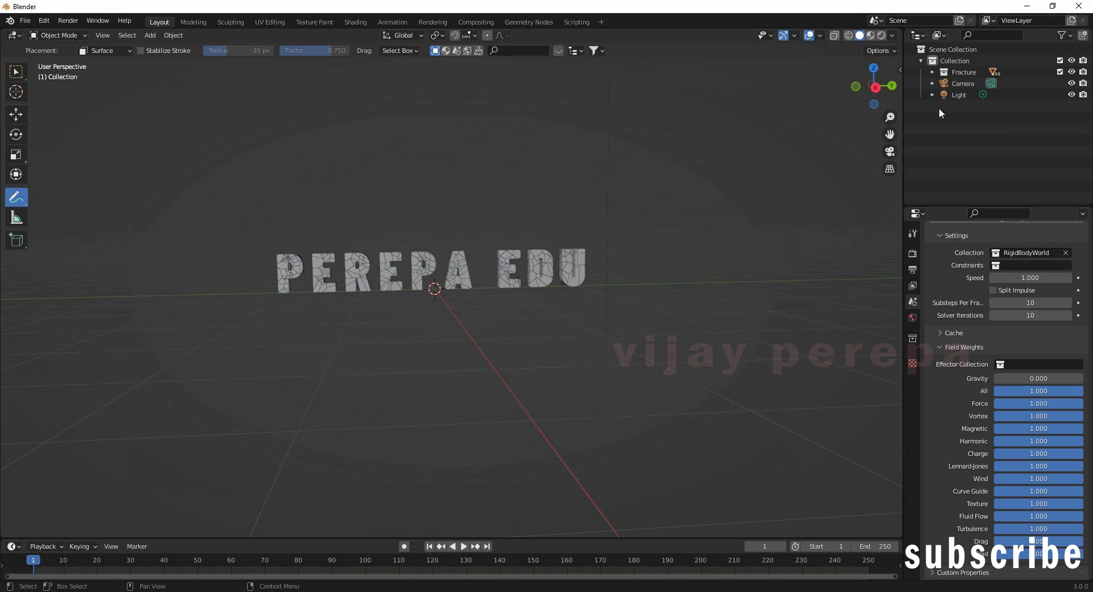
# Step: Preview the fragment animation twice, stopping at frames 46 and 70, and rewind to frame 1
pyautogui.click(463, 546)
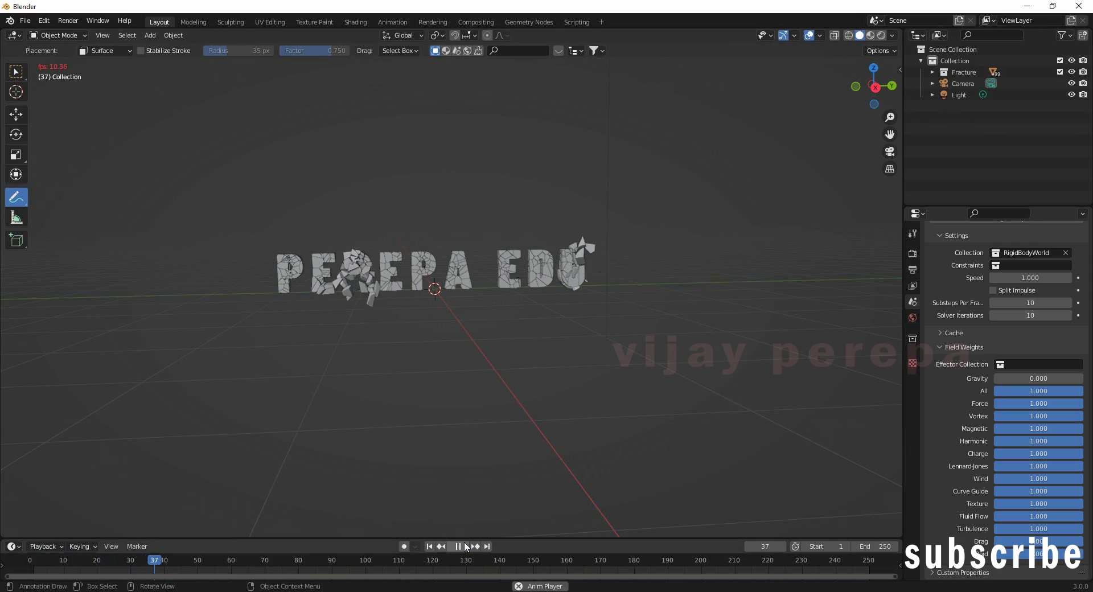
pyautogui.click(460, 547)
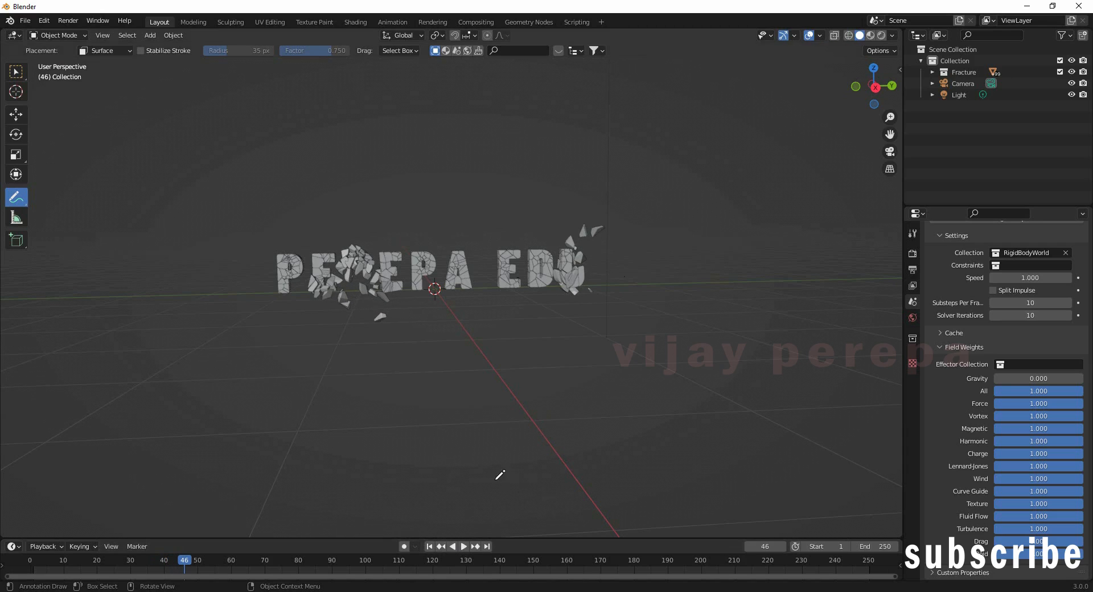
pyautogui.click(429, 547)
pyautogui.click(464, 547)
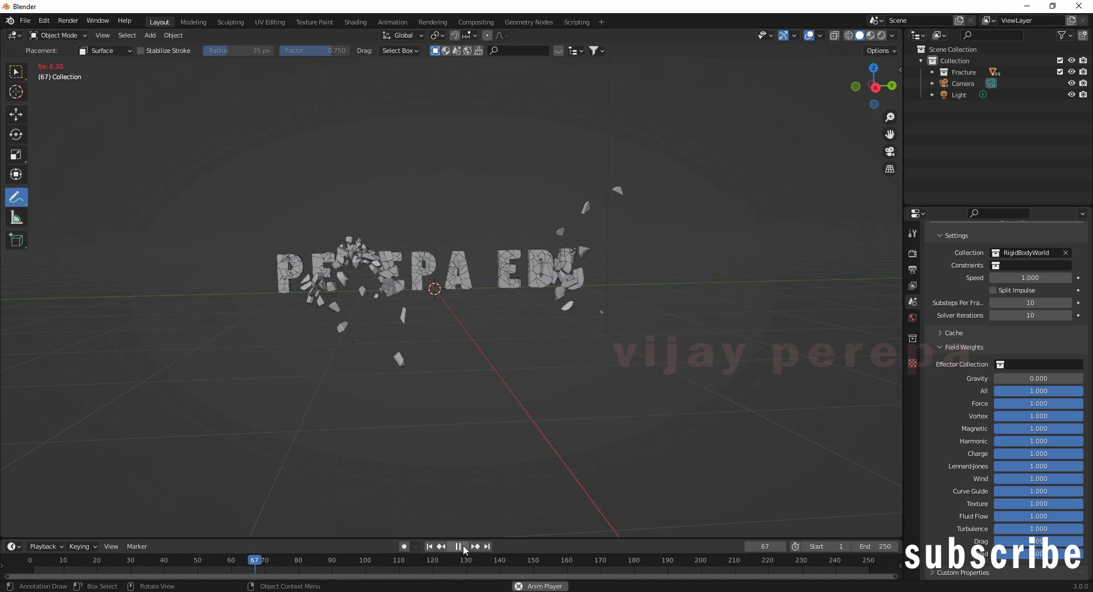
pyautogui.click(463, 545)
pyautogui.click(431, 547)
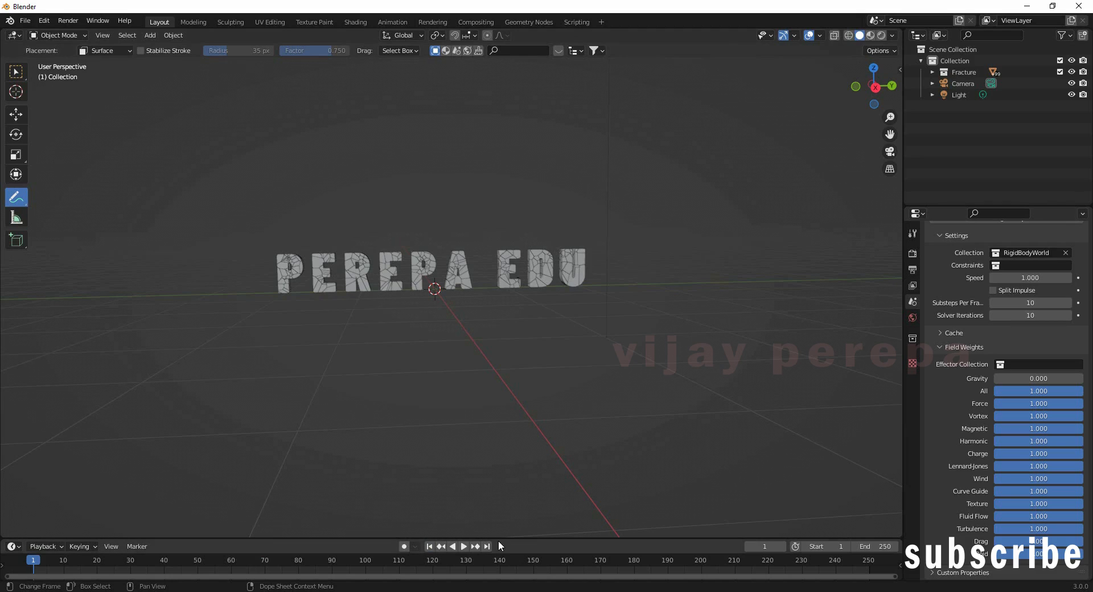
# Step: With the Move tool active, add a Wind force field via Shift+A
pyautogui.click(16, 114)
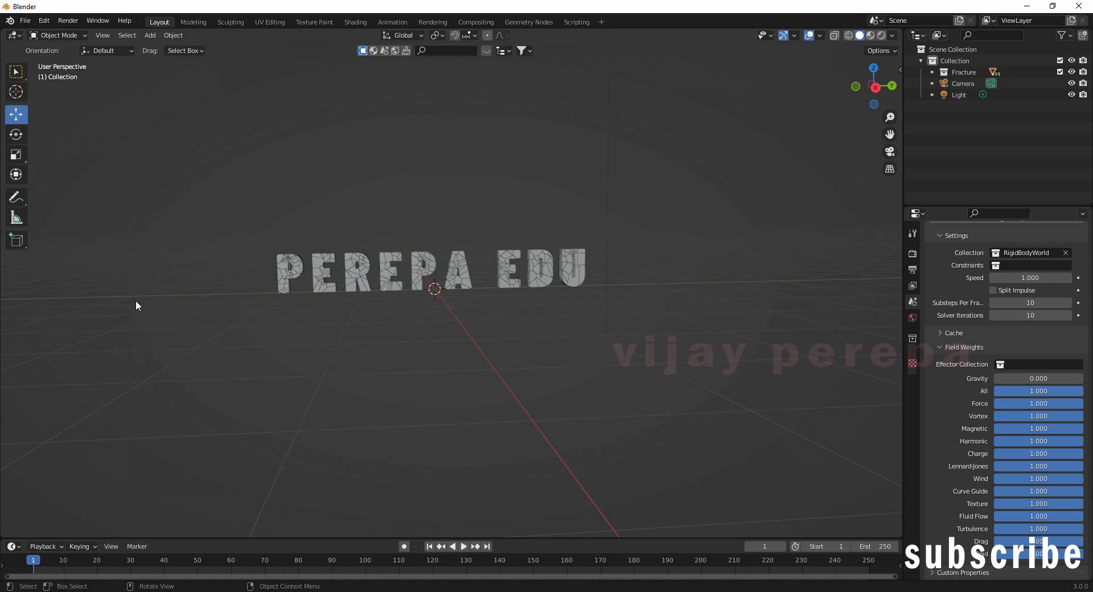
pyautogui.hotkey('shift', 'a')
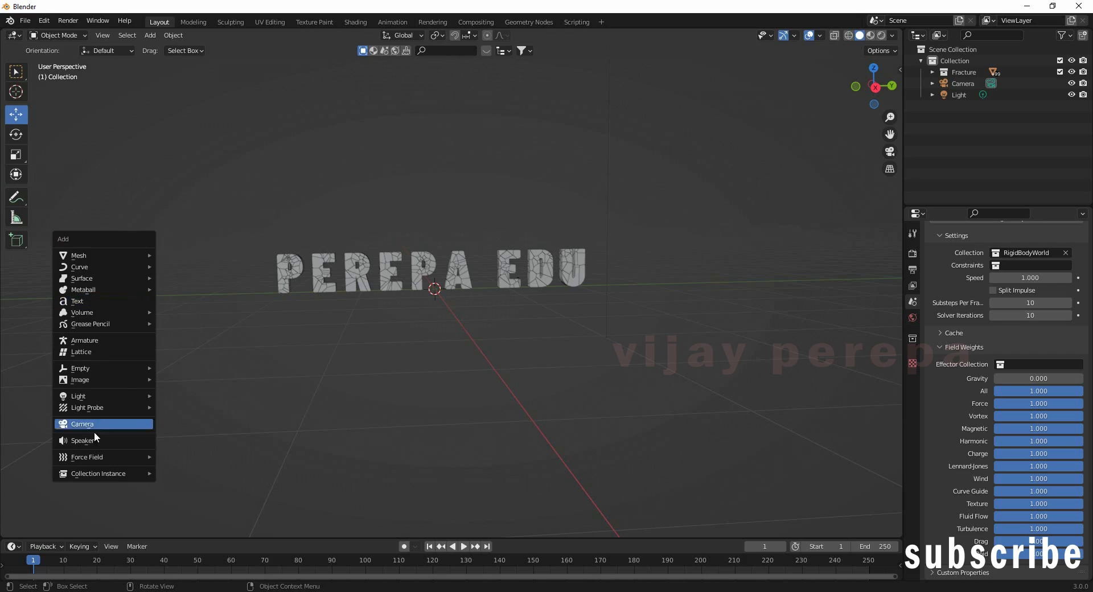
pyautogui.moveTo(71, 458)
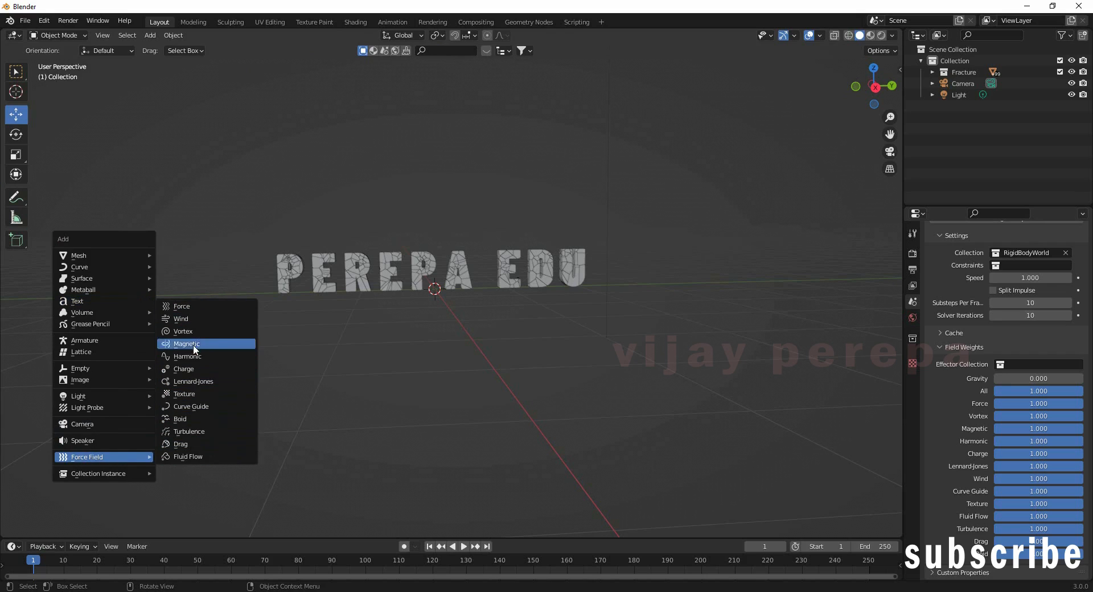
pyautogui.click(198, 324)
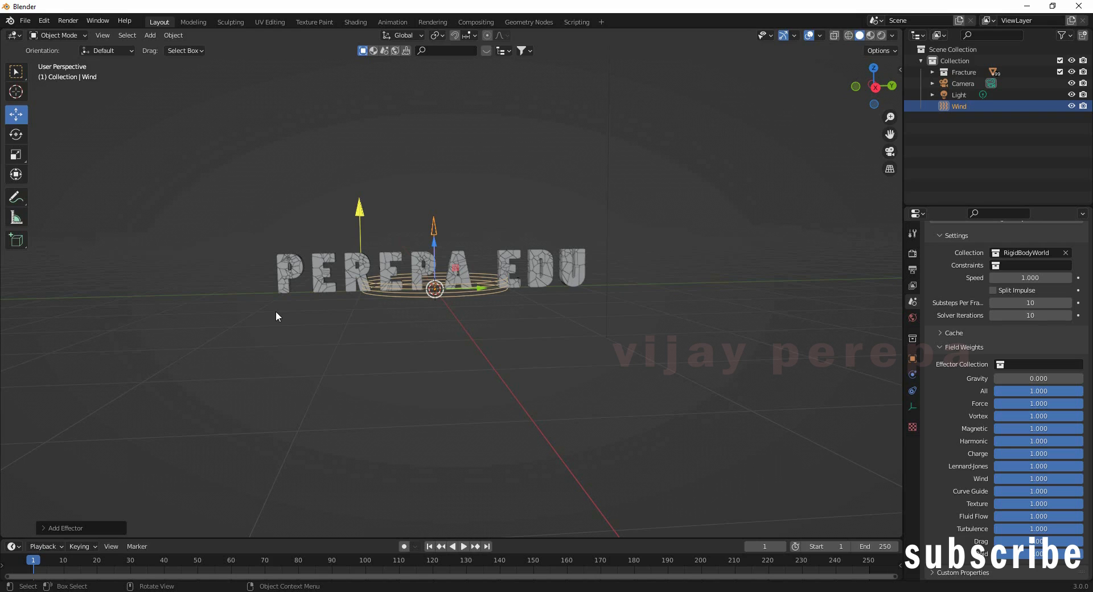
# Step: Stand the Wind field upright and turn it sideways using top and right views
pyautogui.press('KP_7')
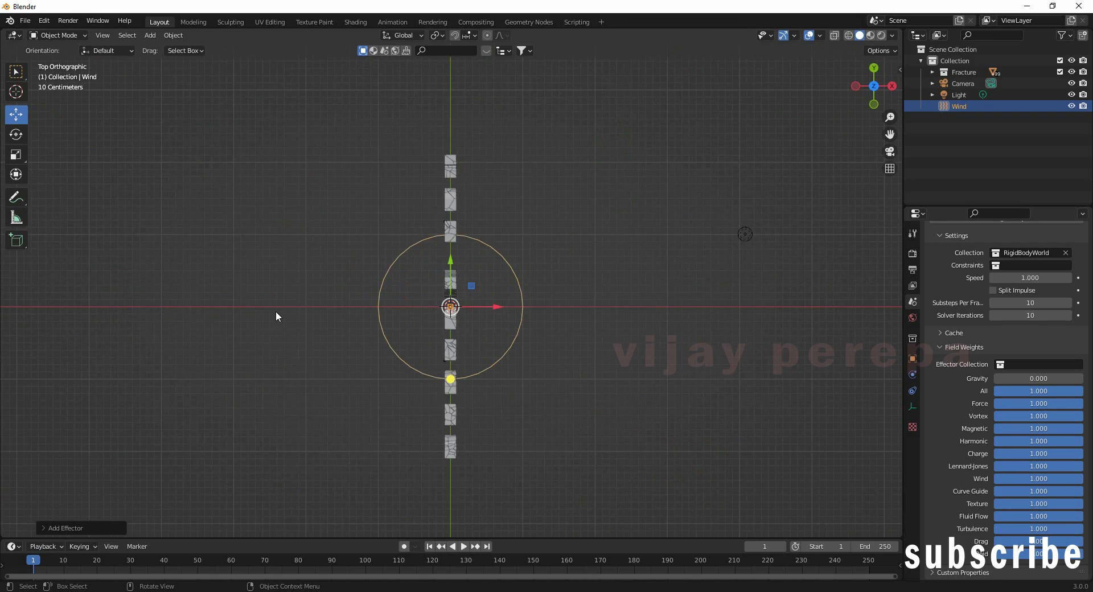
pyautogui.press('r')
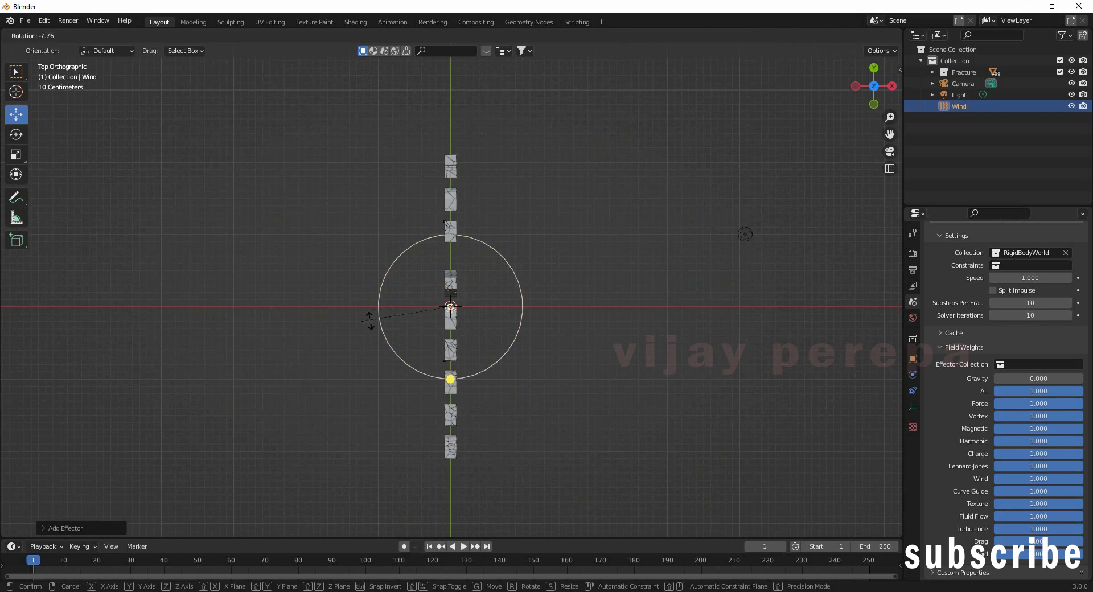
pyautogui.click(544, 296)
pyautogui.press('KP_3')
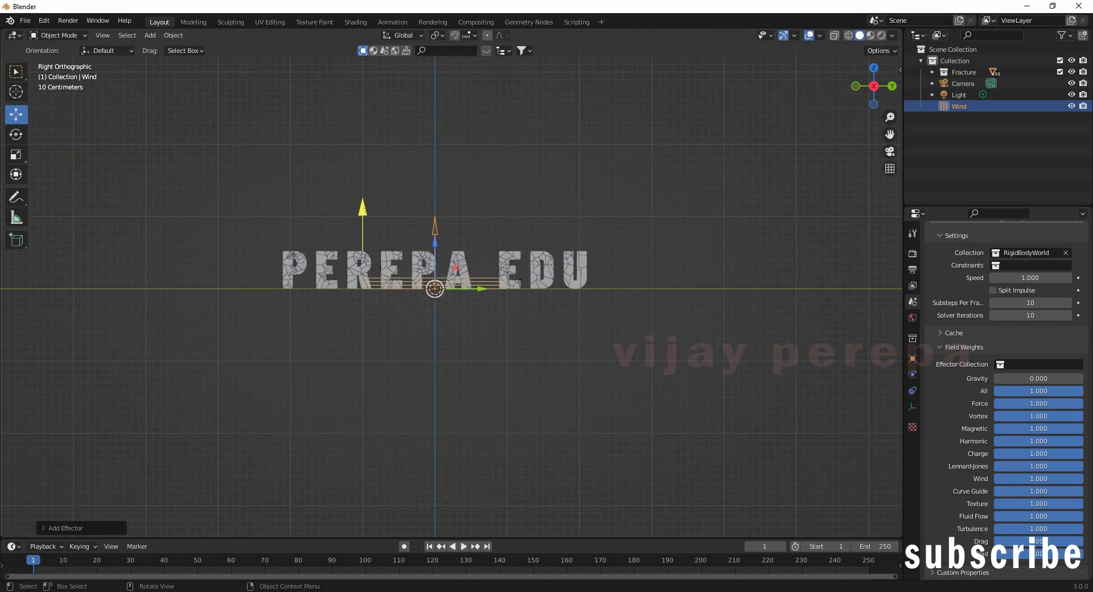
pyautogui.press('r')
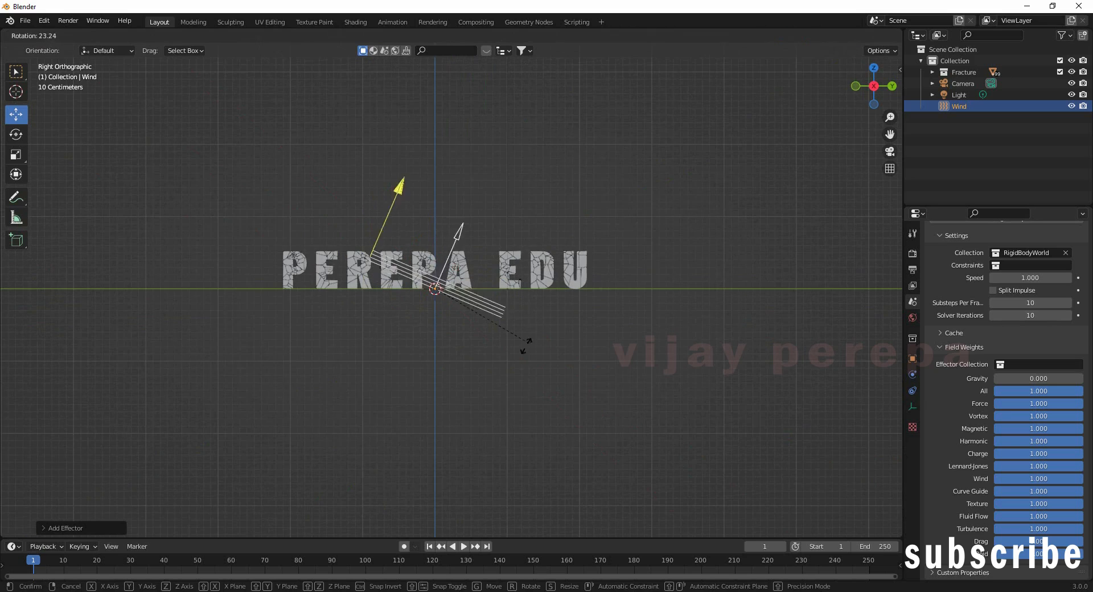
pyautogui.click(428, 360)
pyautogui.press('KP_7')
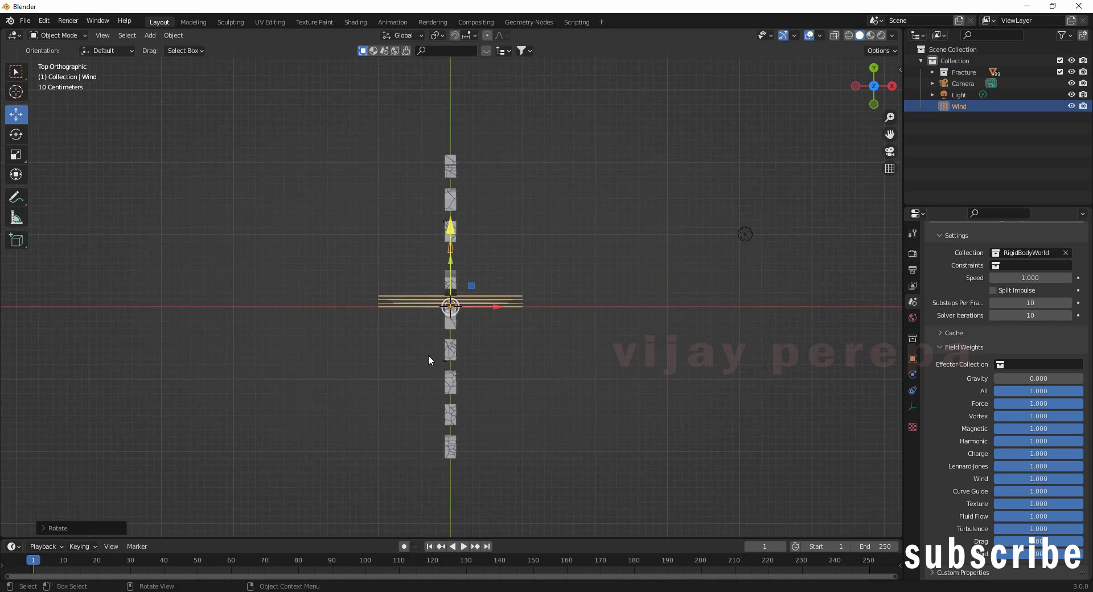
pyautogui.press('r')
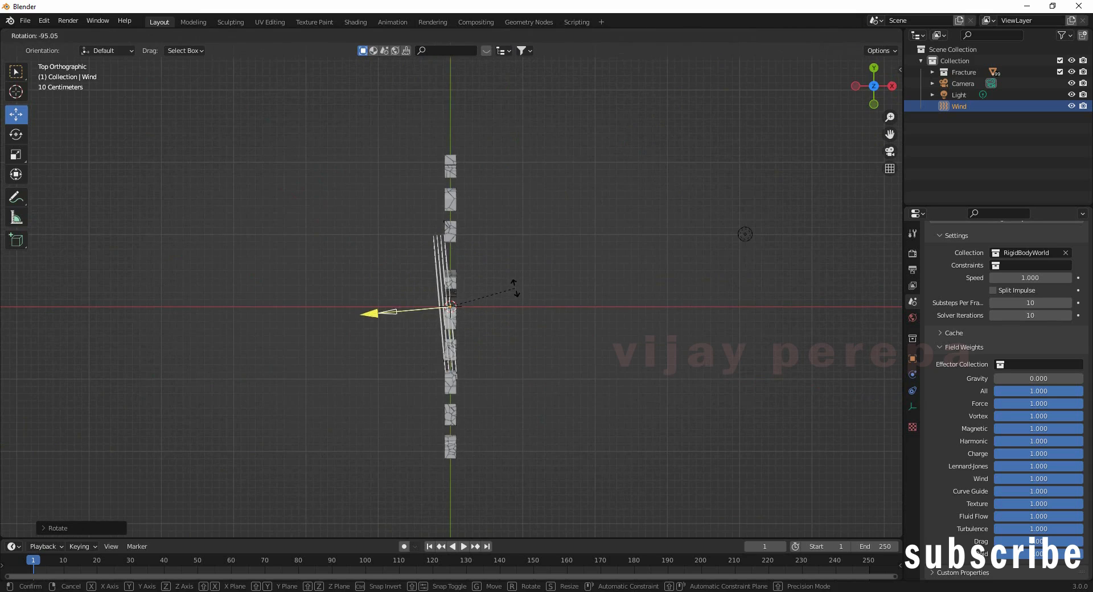
pyautogui.click(514, 294)
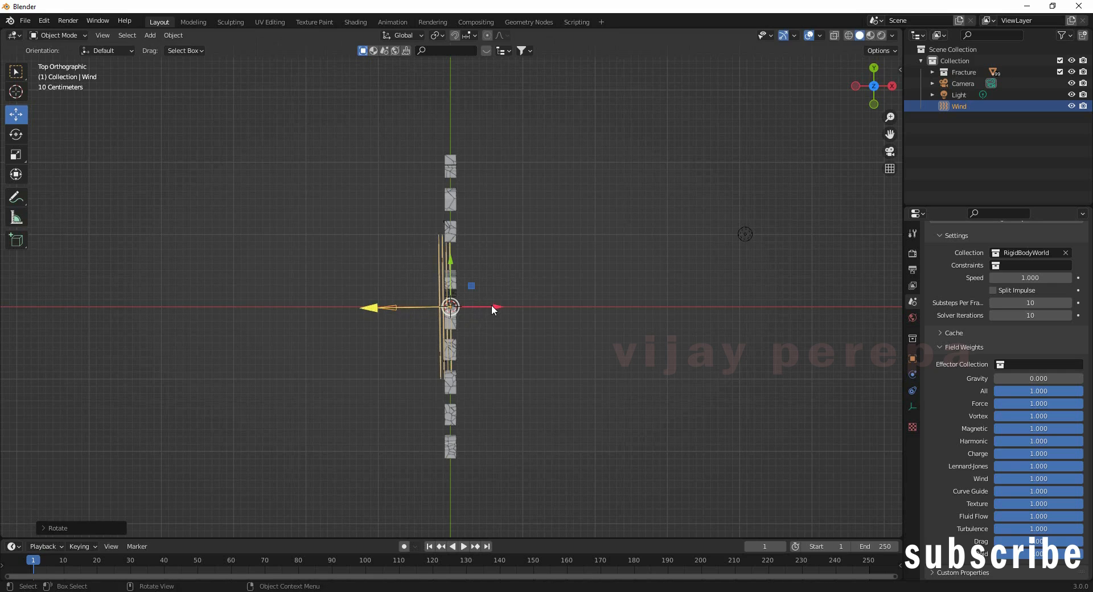
# Step: Slide the Wind ring along X and fine-tune its angle with Z and Y rotations
pyautogui.moveTo(492, 307); pyautogui.dragTo(592, 374)
pyautogui.moveTo(593, 374); pyautogui.dragTo(359, 288, button='middle')
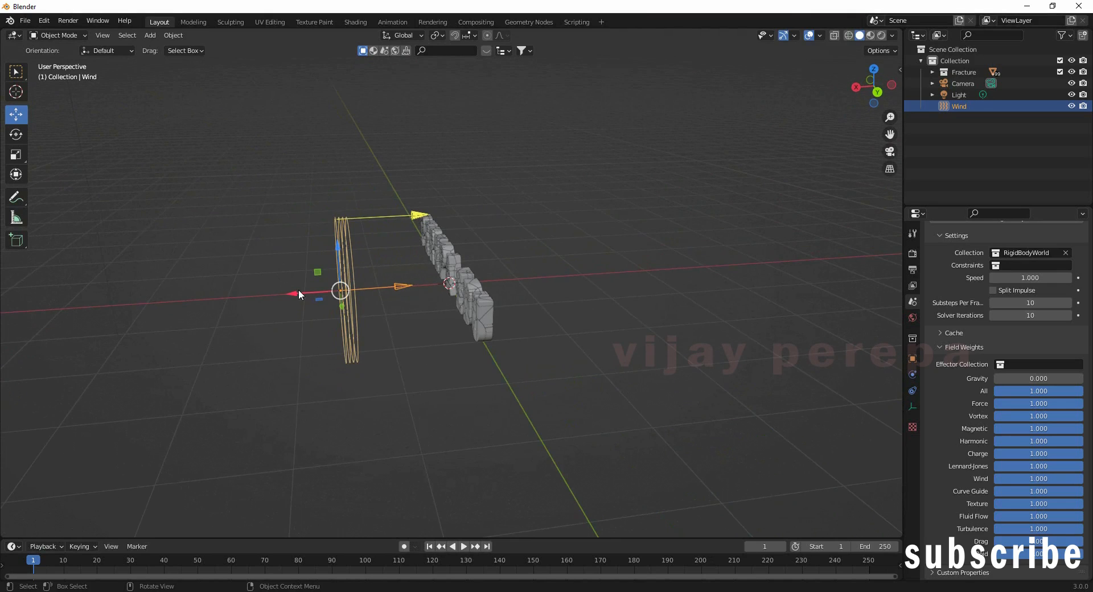
pyautogui.moveTo(299, 292); pyautogui.dragTo(487, 282)
pyautogui.press('r')
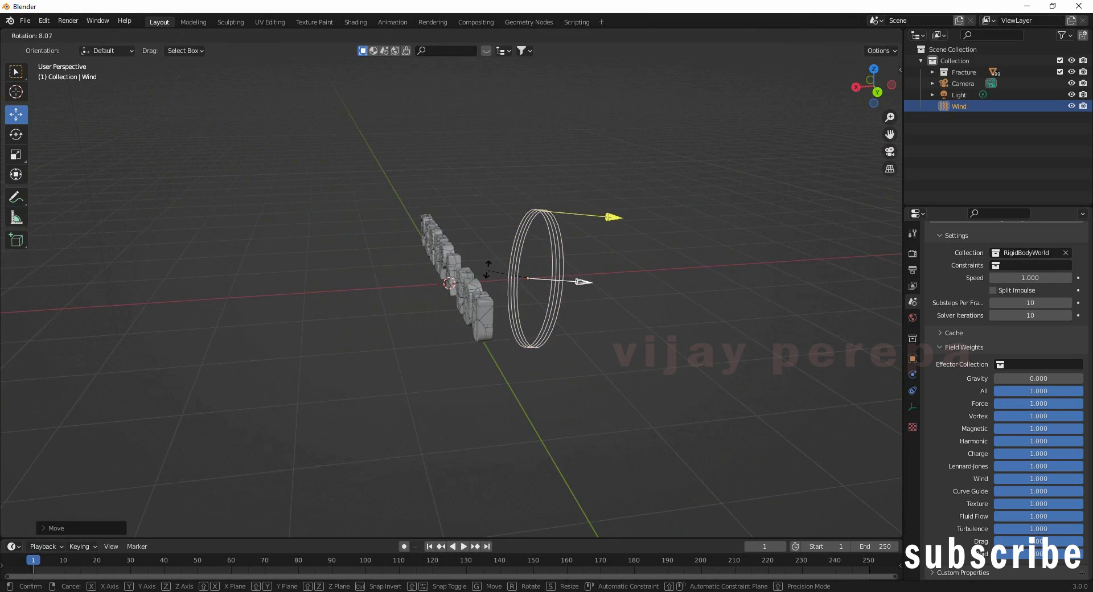
pyautogui.click(671, 292)
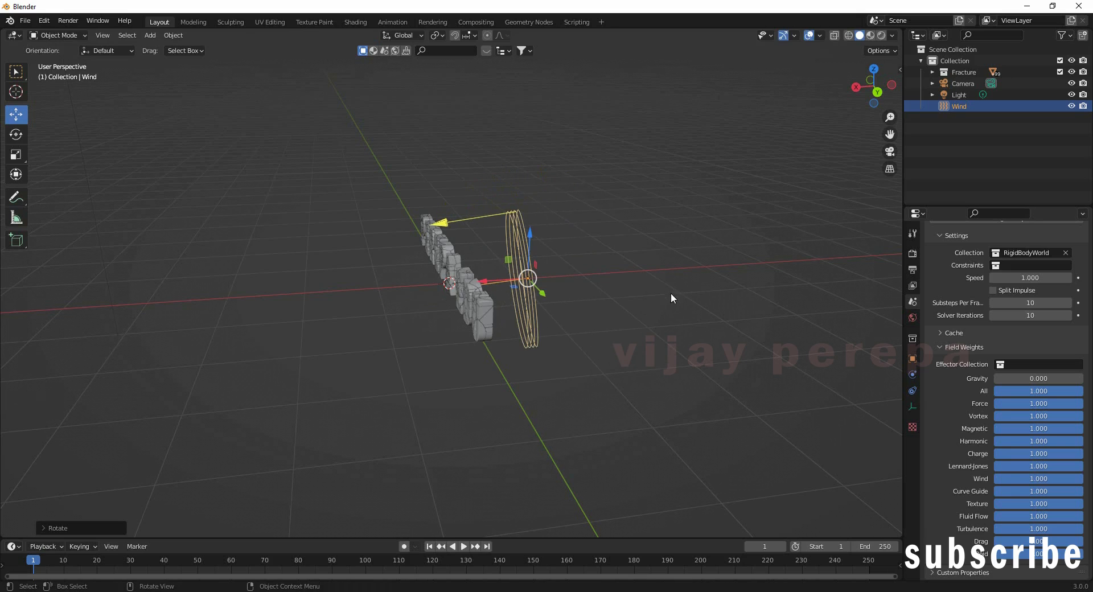
pyautogui.moveTo(671, 292); pyautogui.dragTo(516, 381, button='middle')
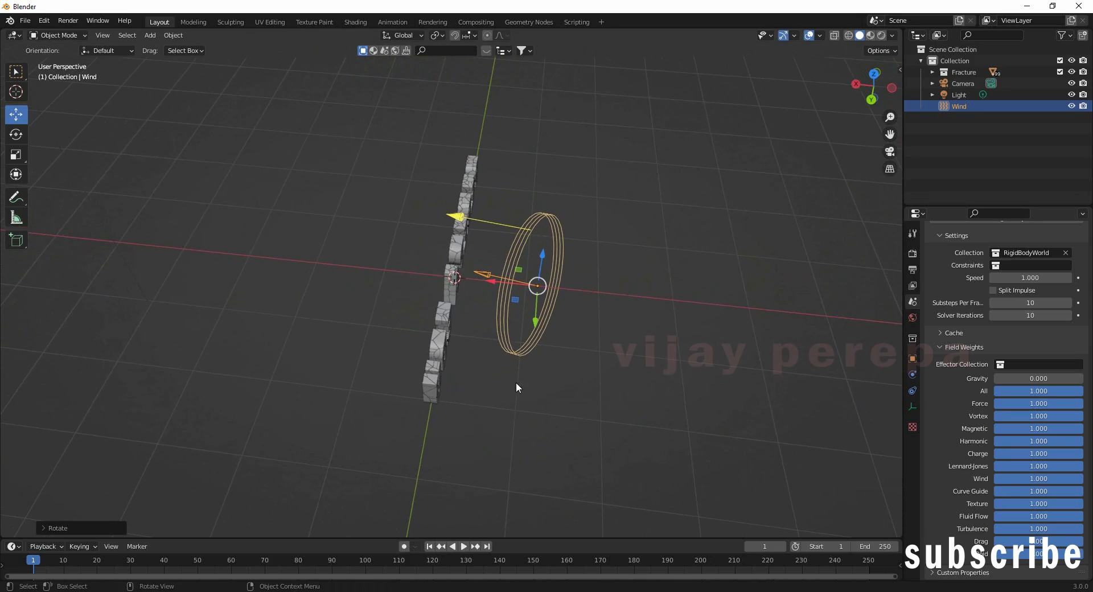
pyautogui.press('r')
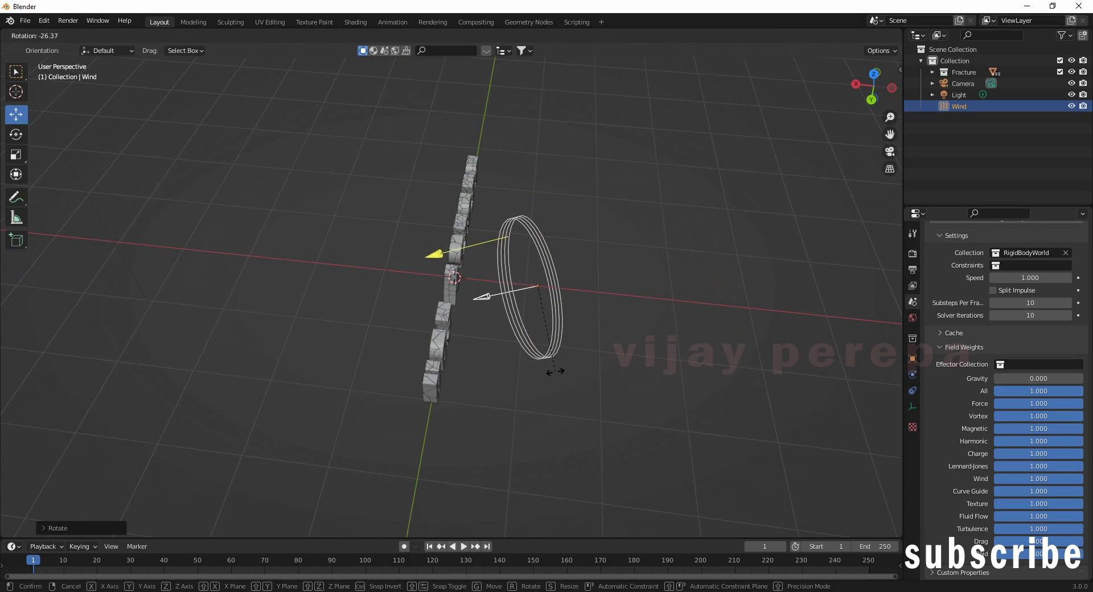
pyautogui.click(551, 367)
pyautogui.press('r')
pyautogui.press('z')
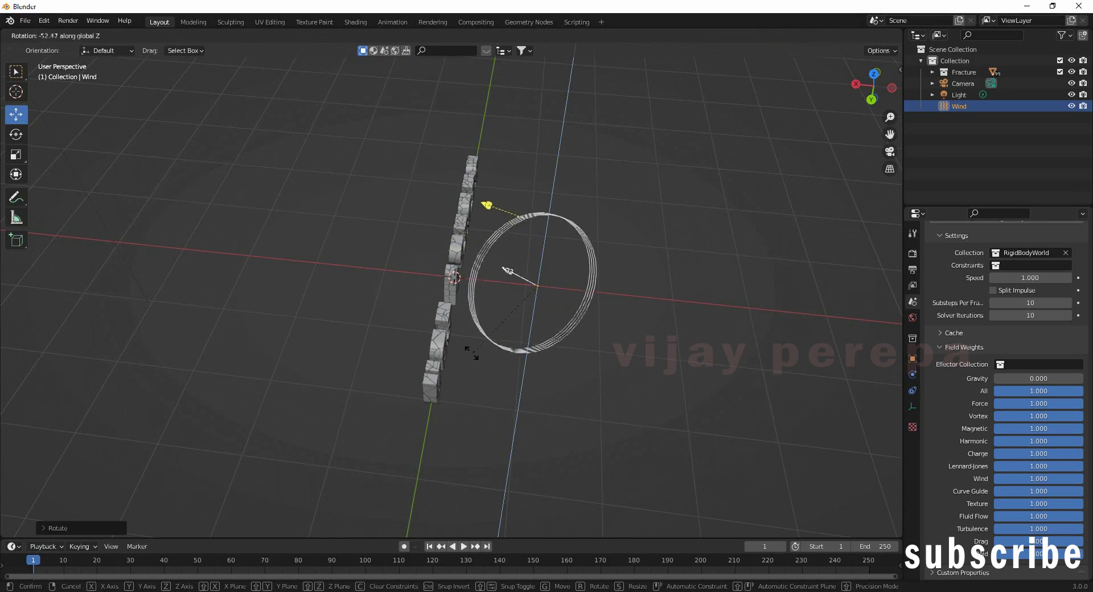
pyautogui.click(549, 355)
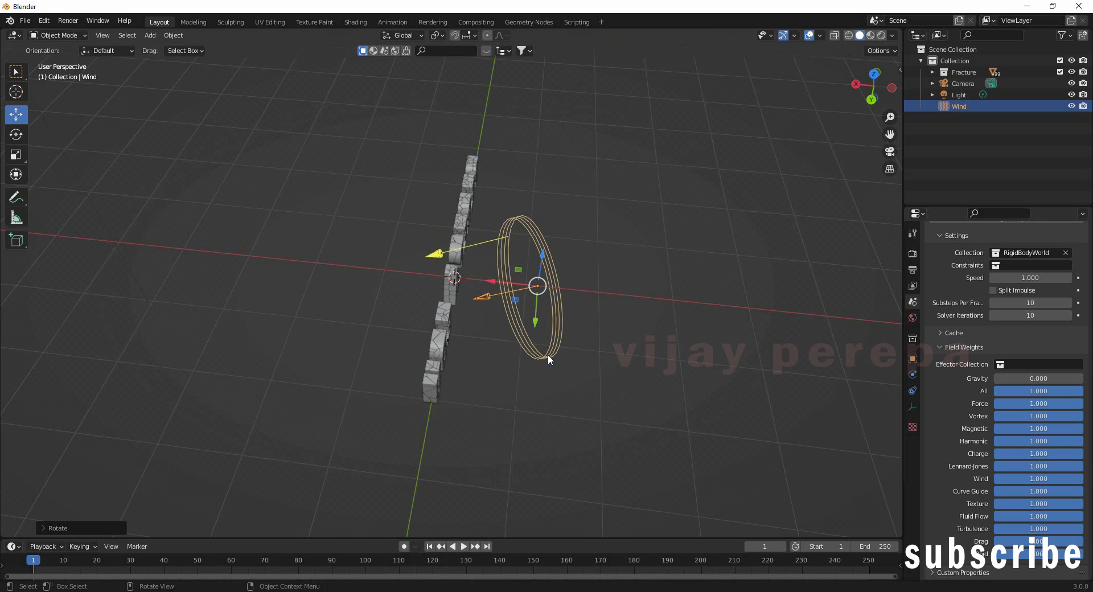
pyautogui.press('r')
pyautogui.press('y')
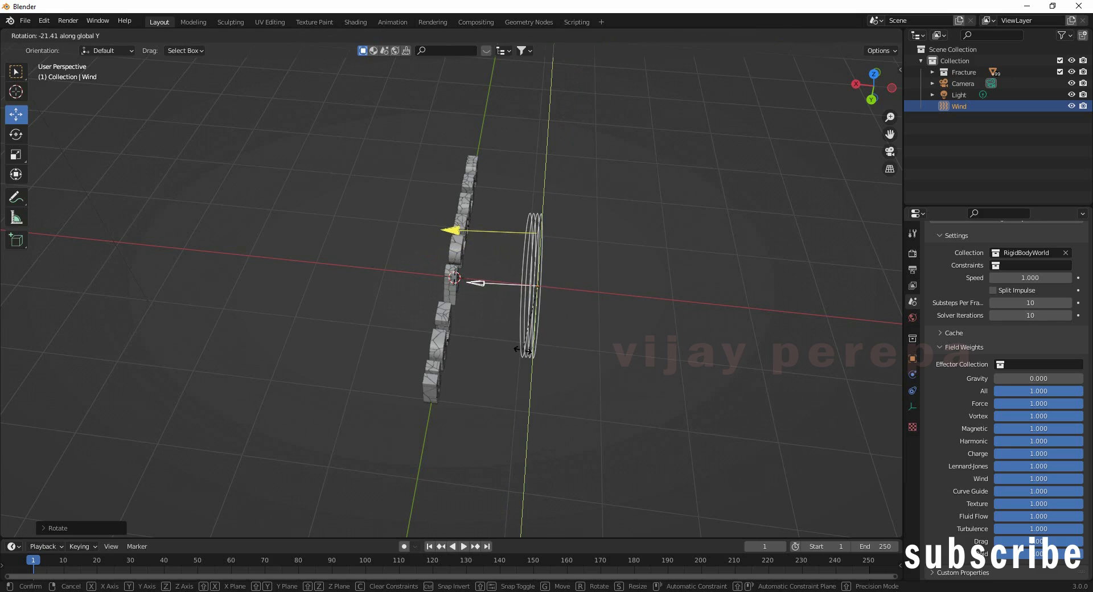
pyautogui.click(523, 349)
# Step: Move the Wind ring along X to sit beside the letters
pyautogui.moveTo(594, 363); pyautogui.dragTo(564, 336, button='middle')
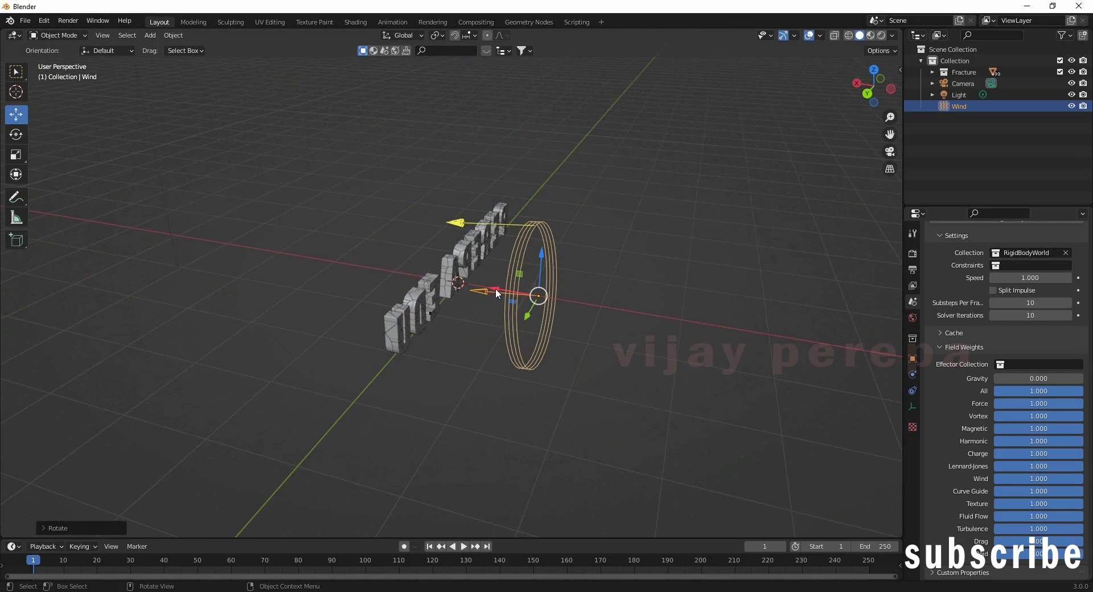
pyautogui.moveTo(495, 289); pyautogui.dragTo(533, 296)
pyautogui.moveTo(541, 389); pyautogui.dragTo(611, 376, button='middle')
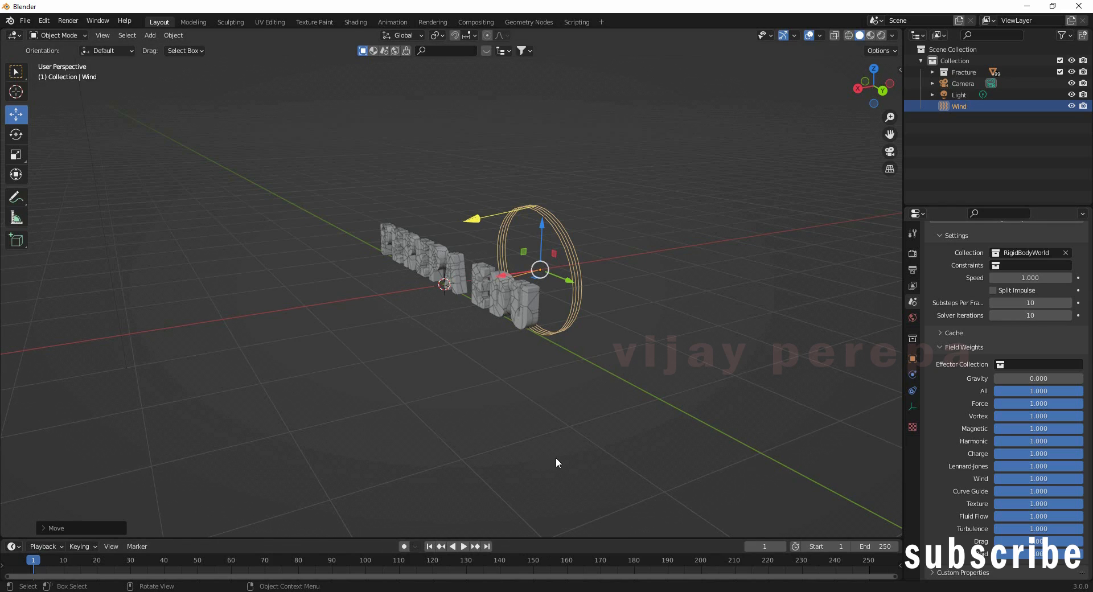
# Step: Set the Wind force field's Strength to 150
pyautogui.click(912, 378)
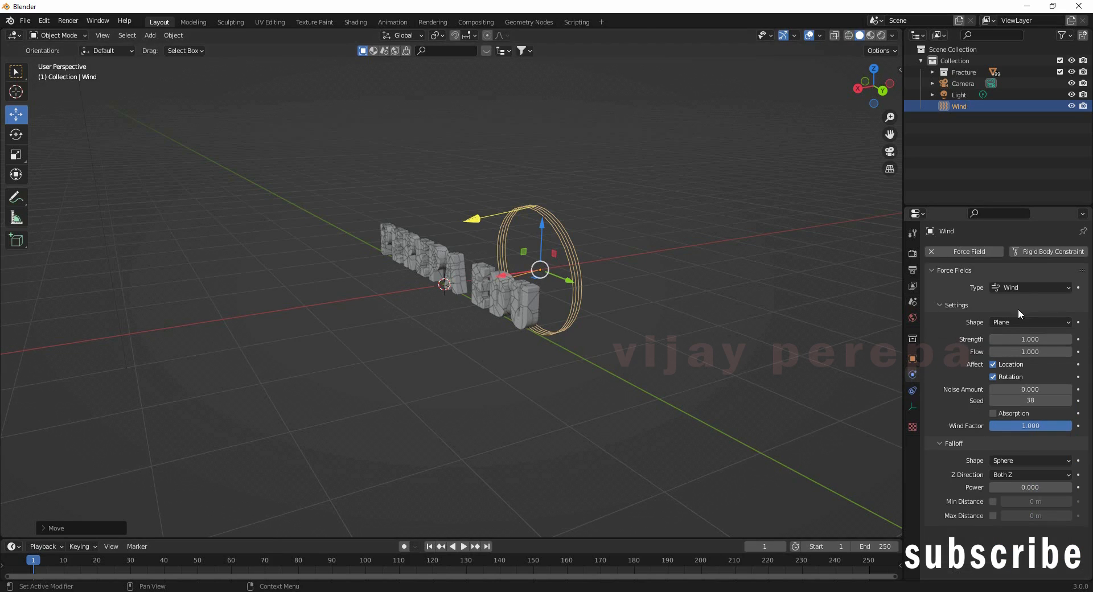
pyautogui.click(1033, 339)
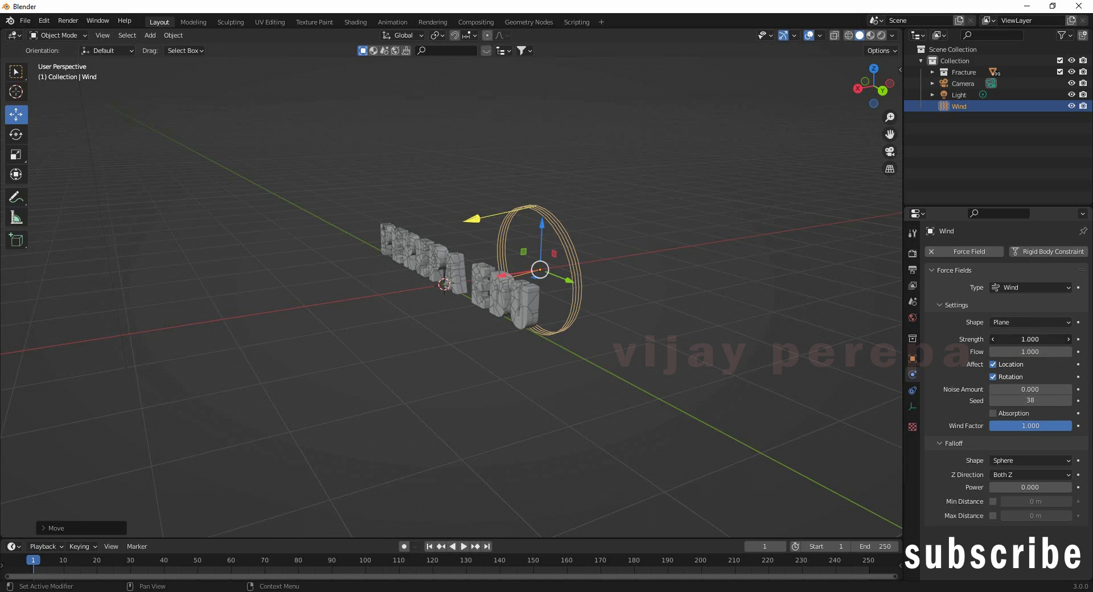
pyautogui.write('150')
pyautogui.press('Return')
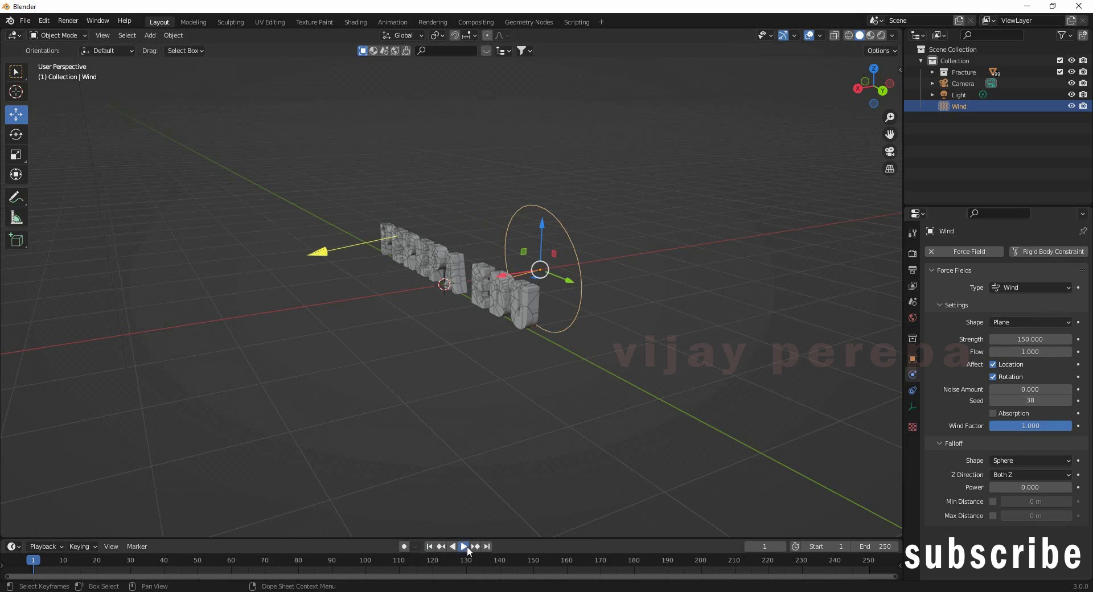
# Step: Play the simulation to watch the fragments blow away, then stop and rewind to frame 1
pyautogui.click(467, 546)
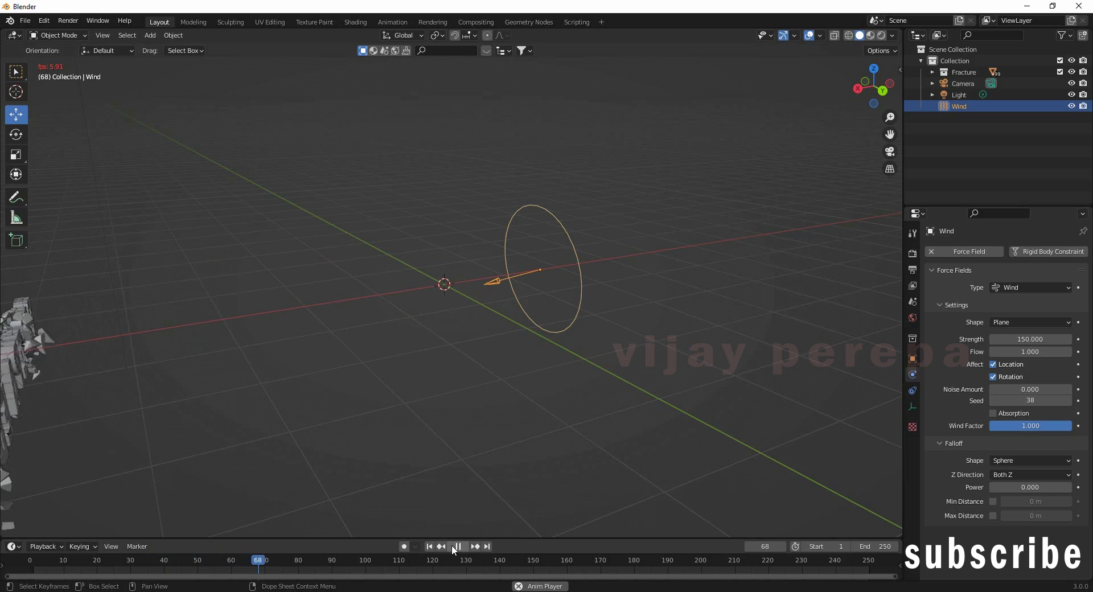
pyautogui.click(452, 545)
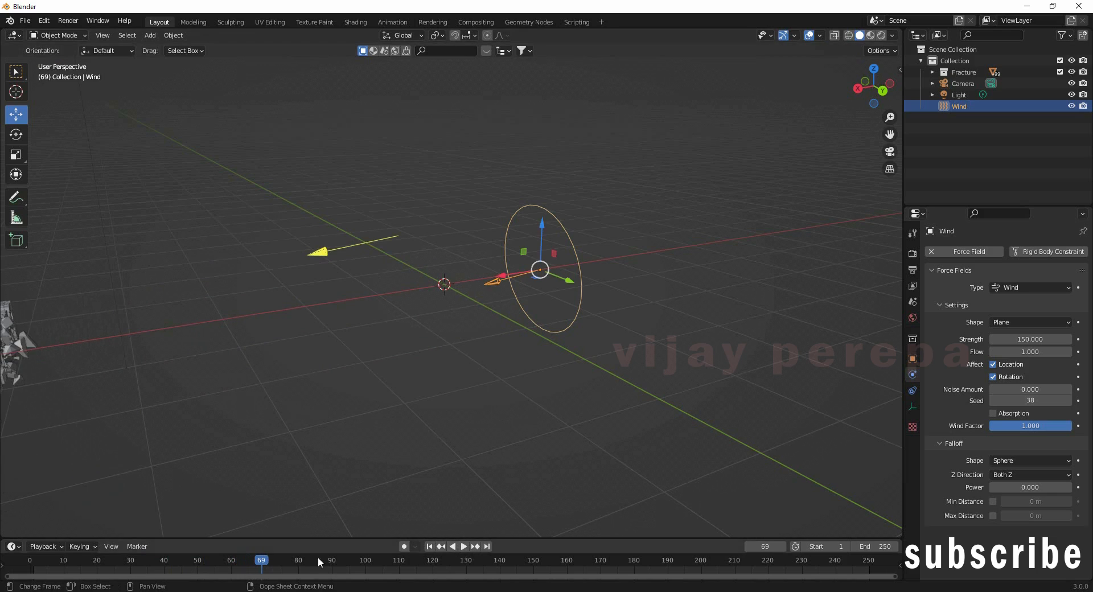
pyautogui.click(430, 546)
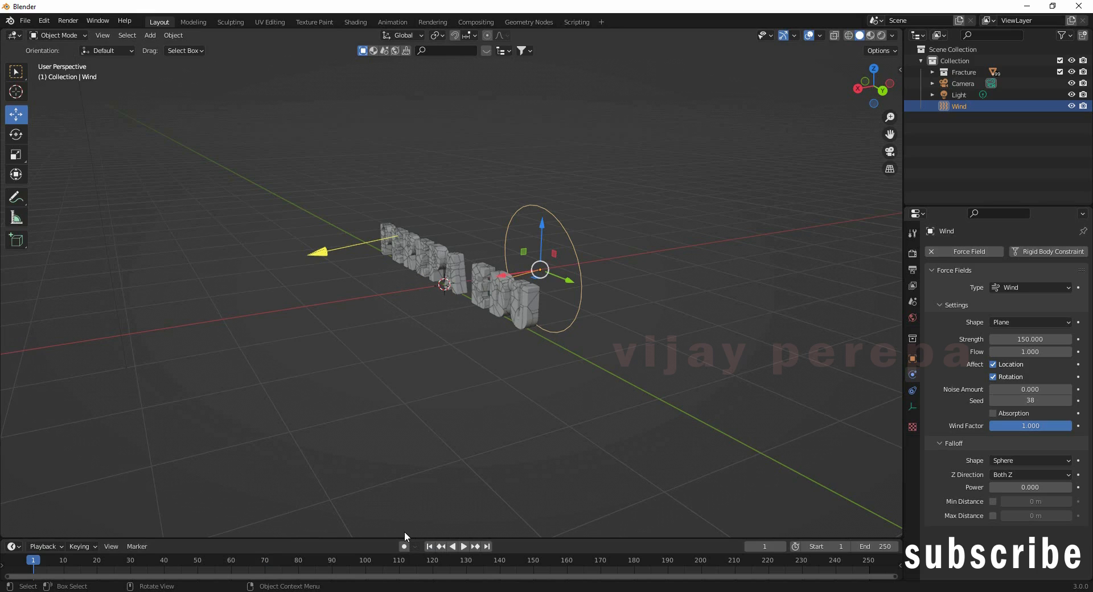
# Step: Add a Vortex force field at the centre of the fractured letters
pyautogui.hotkey('shift', 'a')
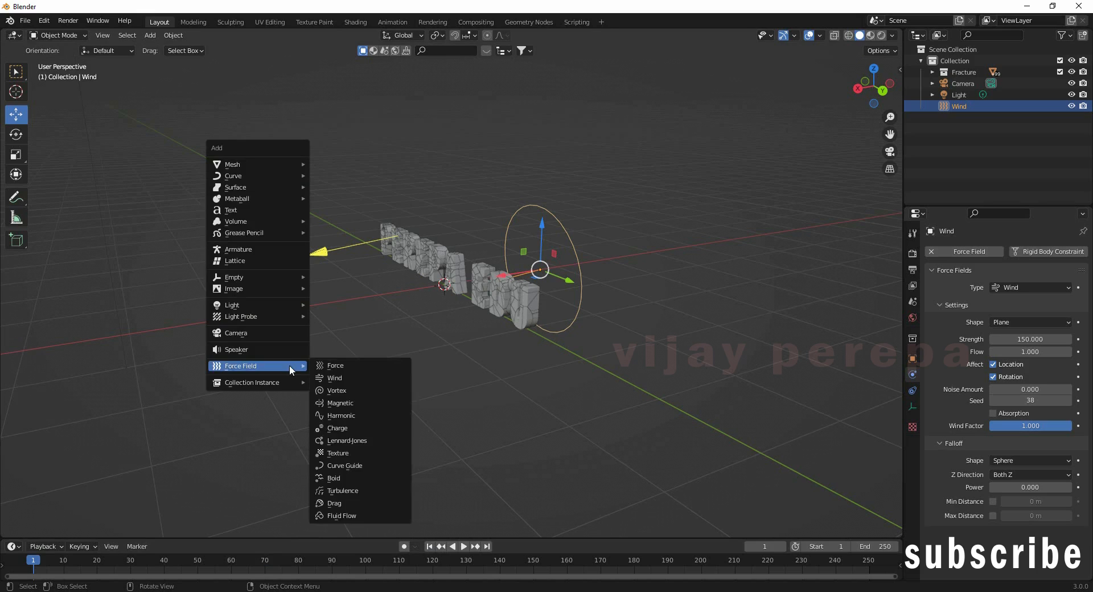
pyautogui.moveTo(264, 278)
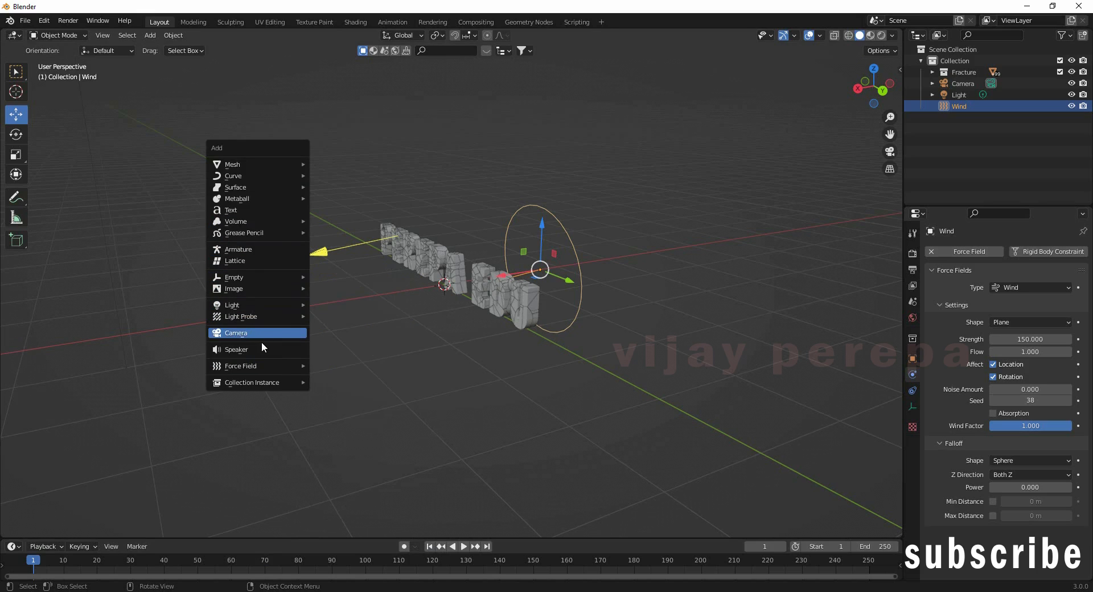
pyautogui.moveTo(261, 365)
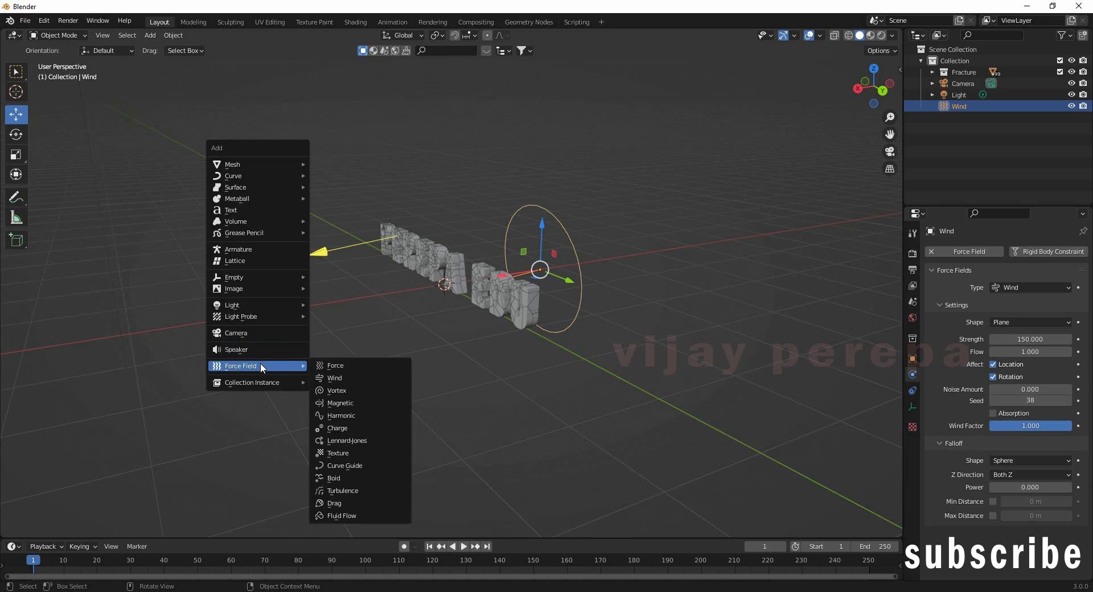
pyautogui.click(356, 391)
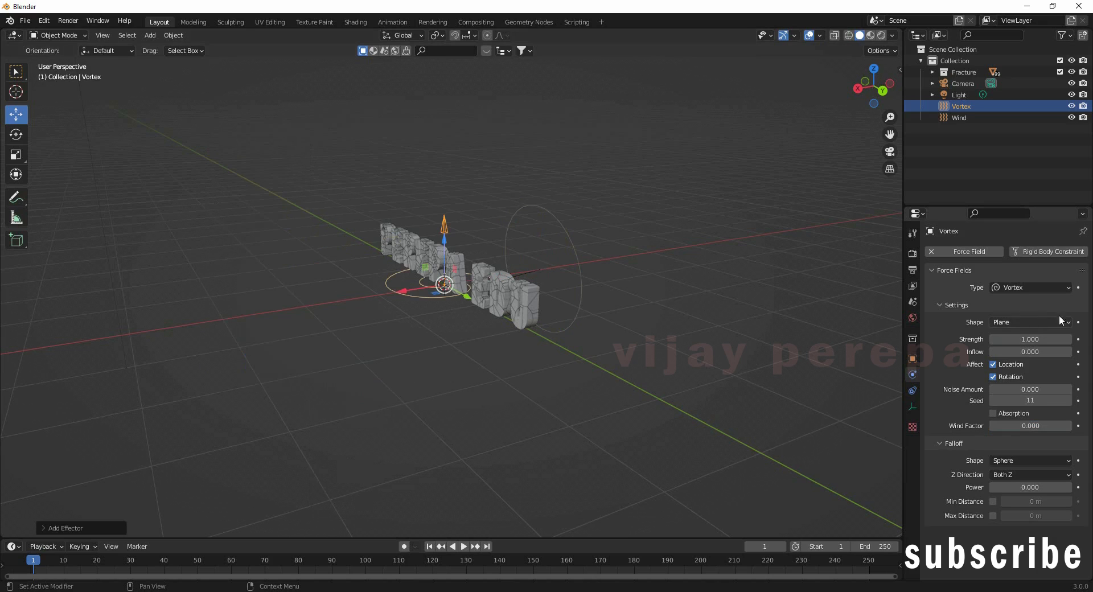
# Step: Set the Vortex field's Strength to 20
pyautogui.click(1025, 339)
pyautogui.write('20')
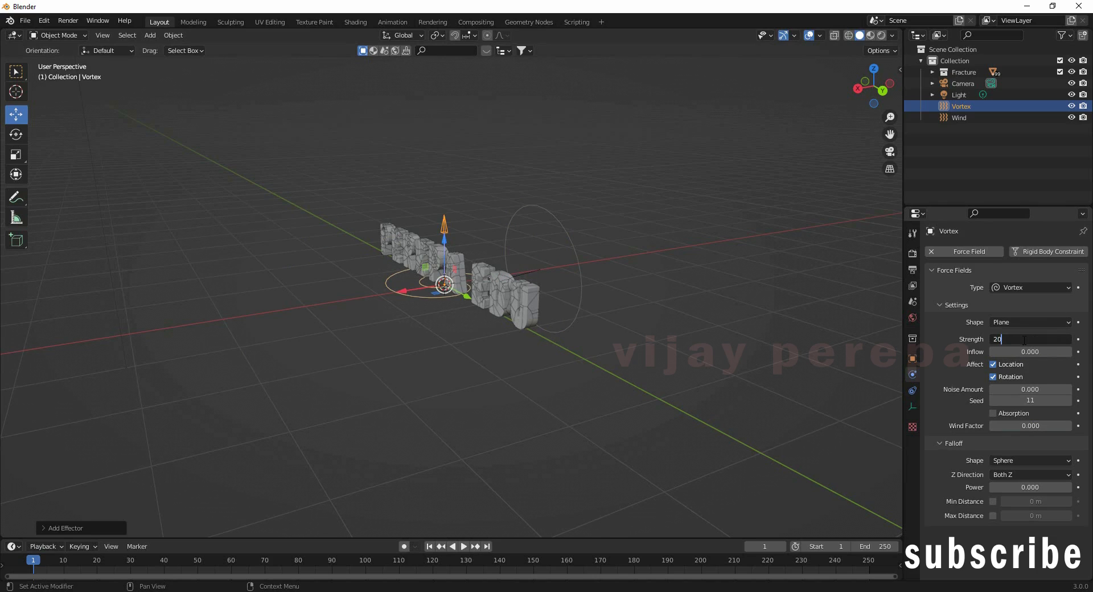
pyautogui.press('Return')
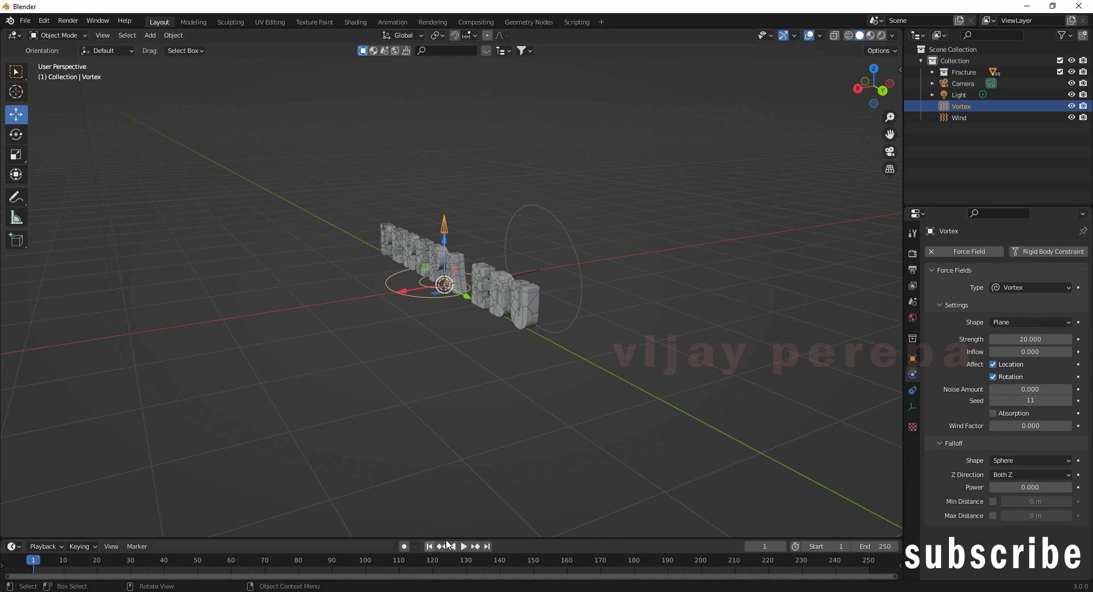
# Step: Play the simulation until the vortex twists the fragments into a column, and make the timeline taller
pyautogui.click(464, 546)
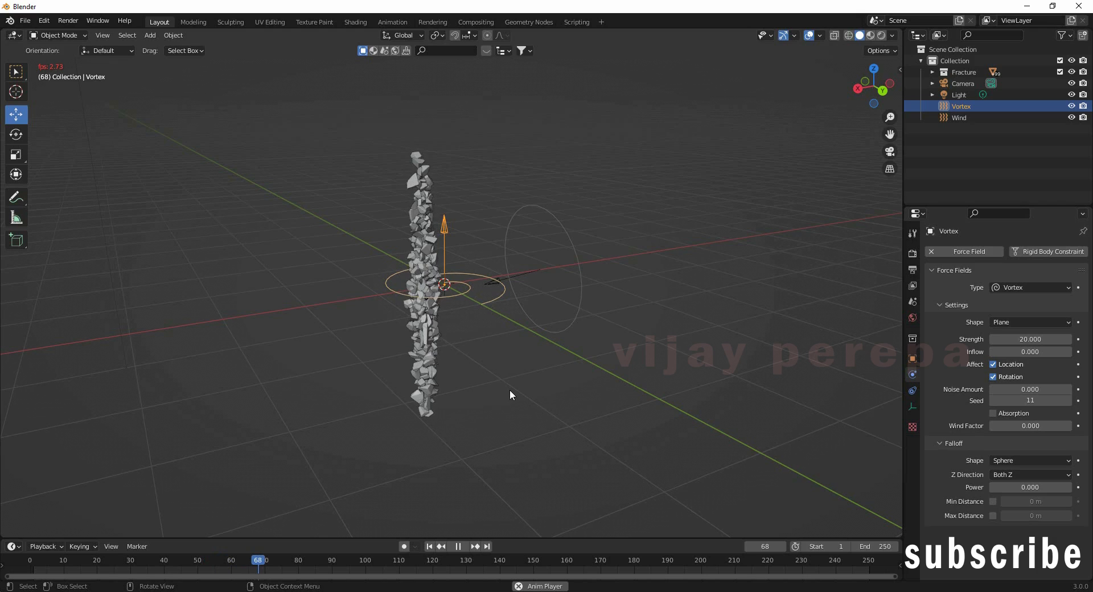
pyautogui.moveTo(525, 538); pyautogui.dragTo(535, 487)
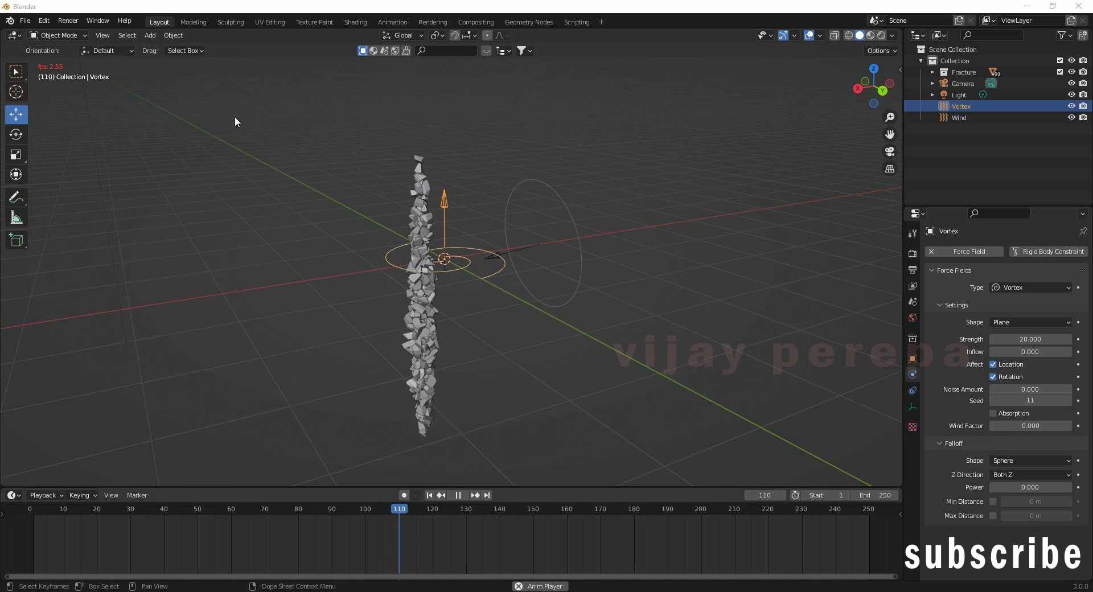
# Step: Stop playback, play backwards to frame 6, and orbit to face the intact PEREPA EDU text
pyautogui.press('Escape')
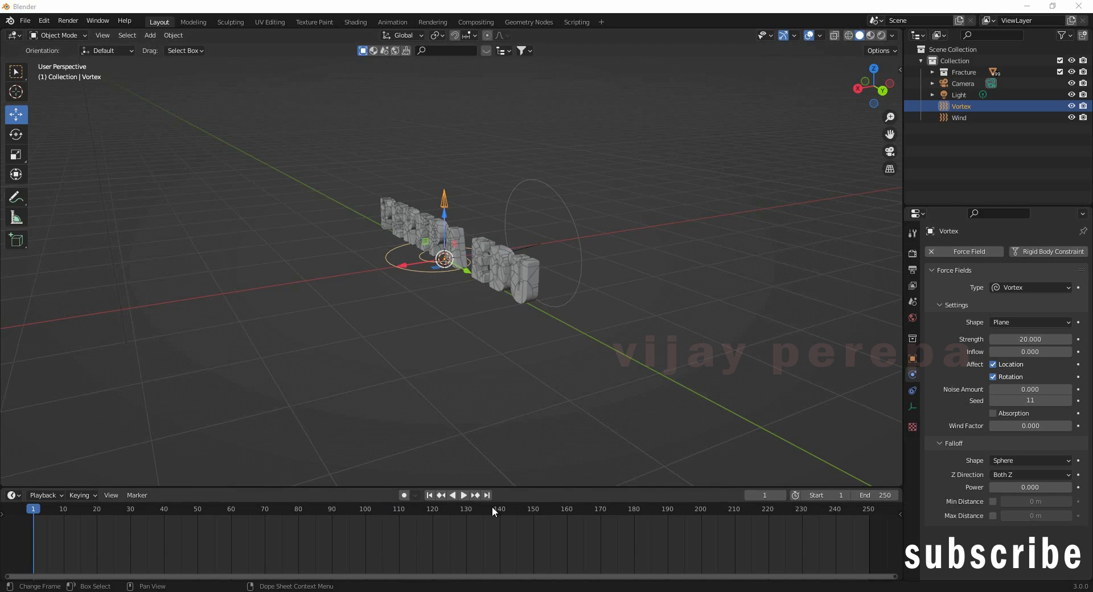
pyautogui.click(453, 495)
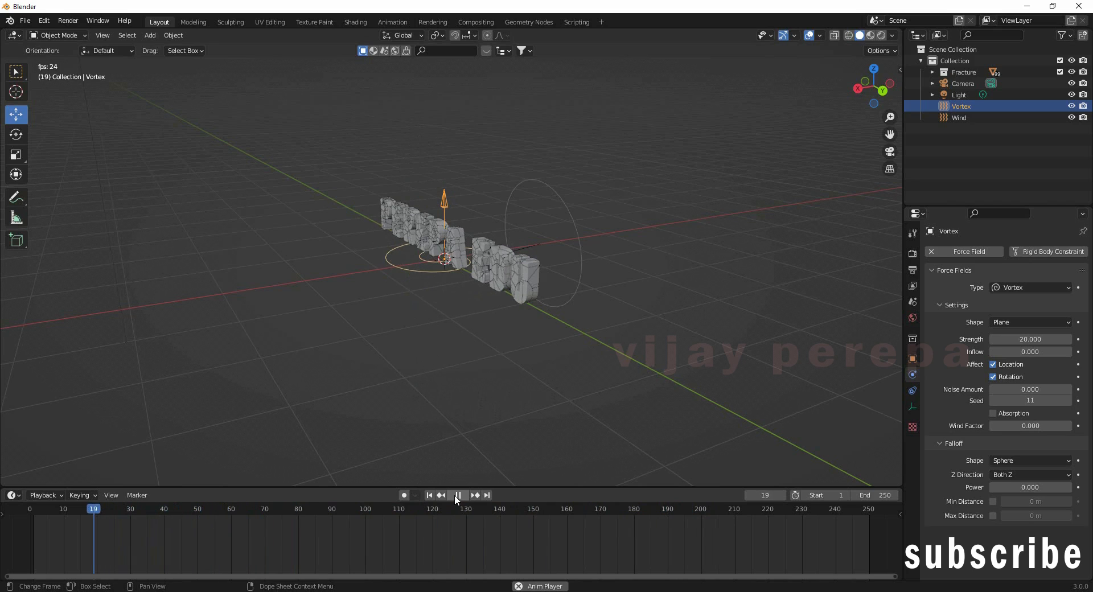
pyautogui.click(457, 495)
pyautogui.moveTo(455, 377); pyautogui.dragTo(553, 364, button='middle')
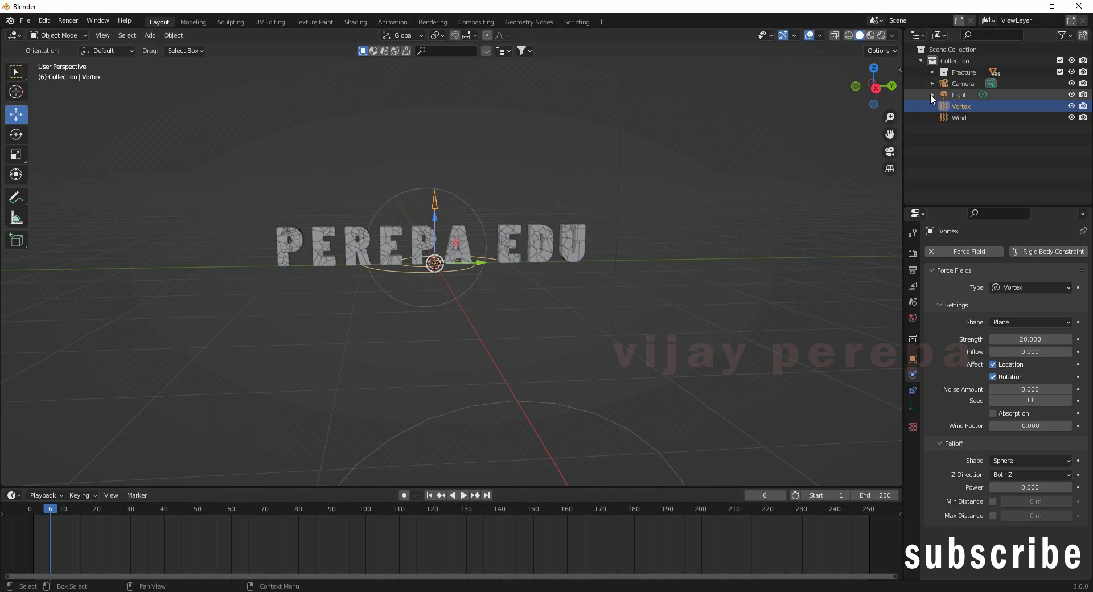
# Step: Select all fragments in the Fracture collection, from Text_cell through Text_cell.498
pyautogui.click(935, 73)
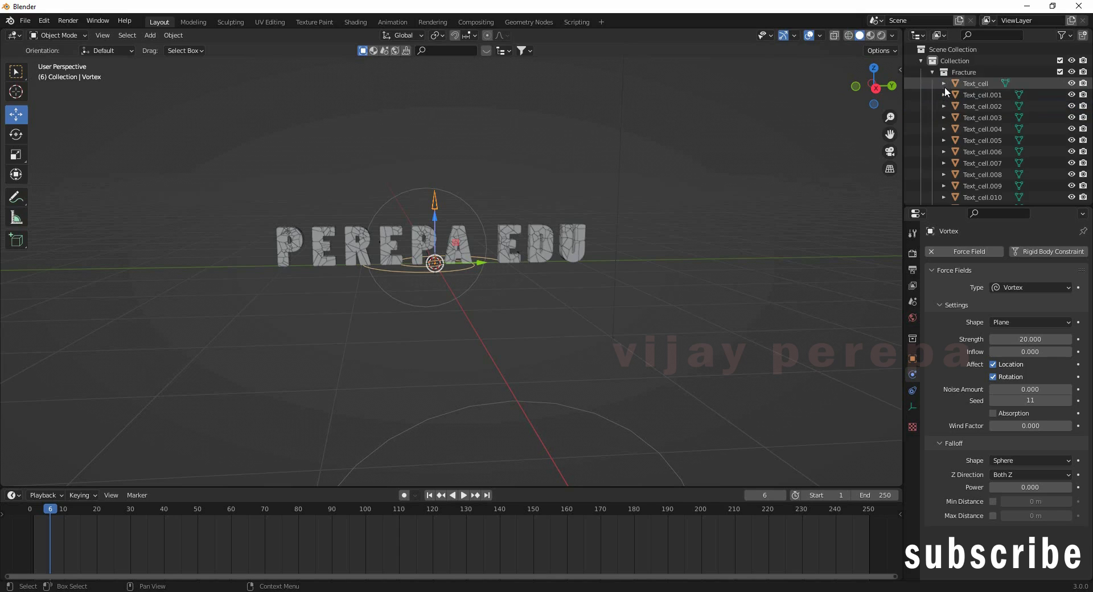
pyautogui.click(967, 85)
pyautogui.scroll(-1, 997, 143)
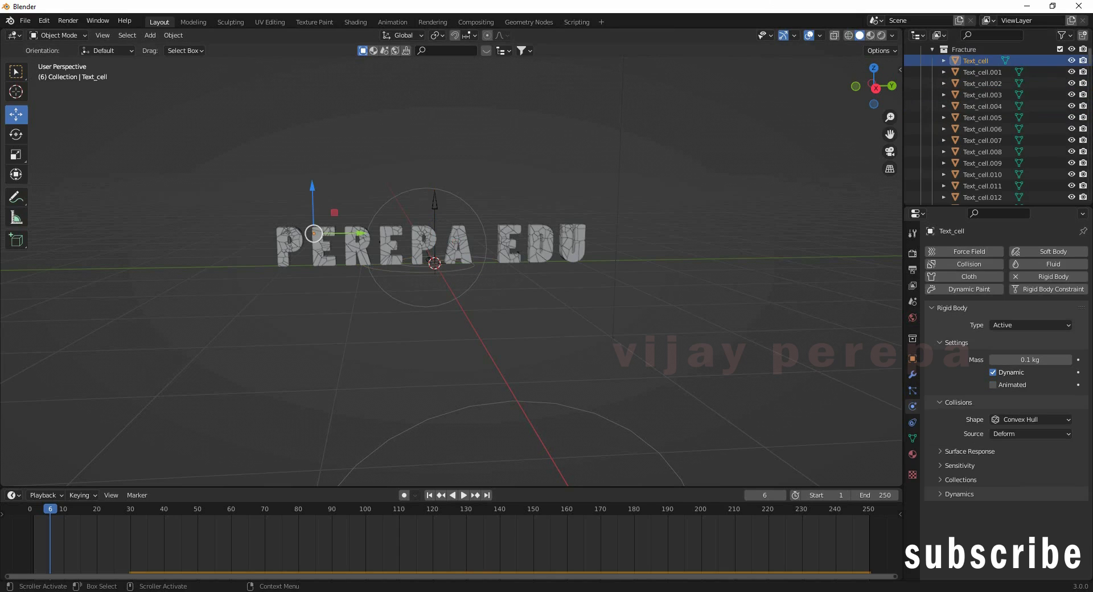
pyautogui.moveTo(1090, 61); pyautogui.dragTo(1090, 196)
pyautogui.scroll(2, 973, 168)
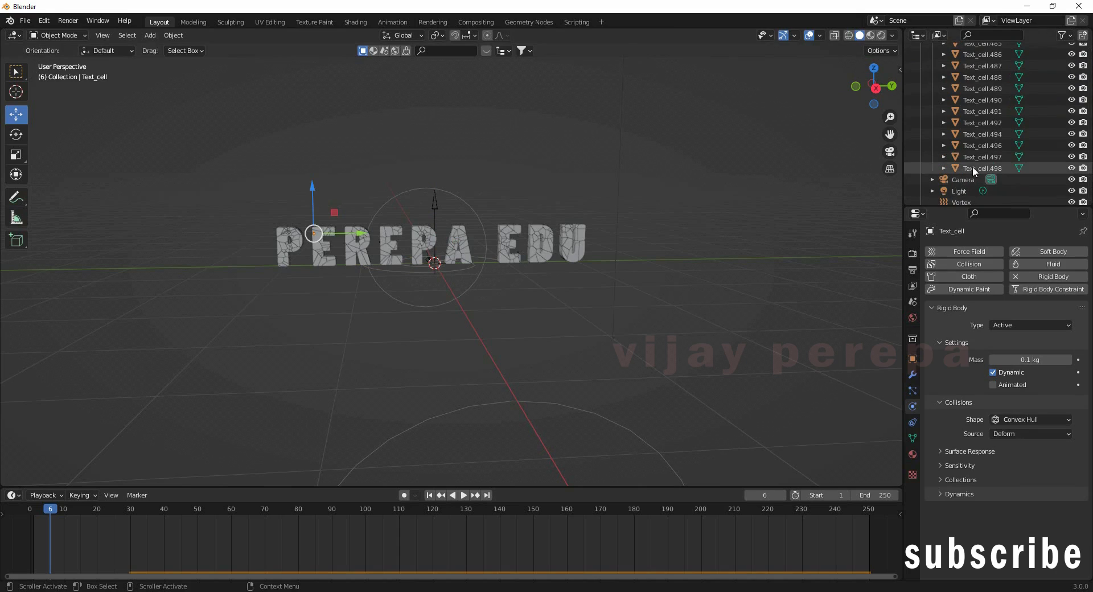
pyautogui.keyDown('shift'); pyautogui.click(973, 168); pyautogui.keyUp('shift')
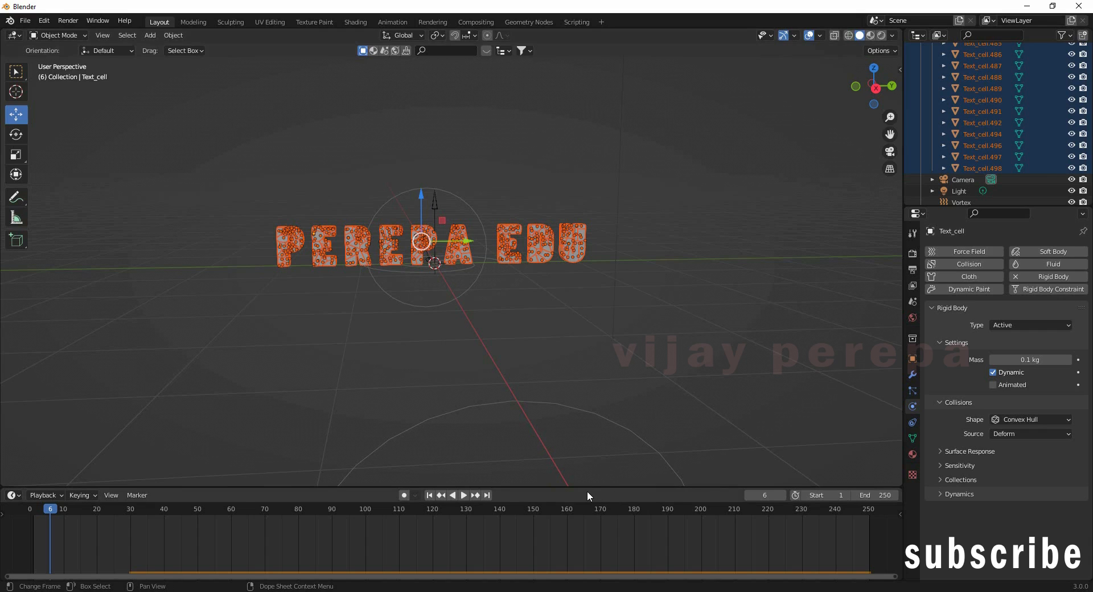
# Step: Bake the selected fragments' rigid body motion to keyframes with Object > Rigid Body > Bake to Keyframes
pyautogui.moveTo(592, 489); pyautogui.dragTo(591, 444)
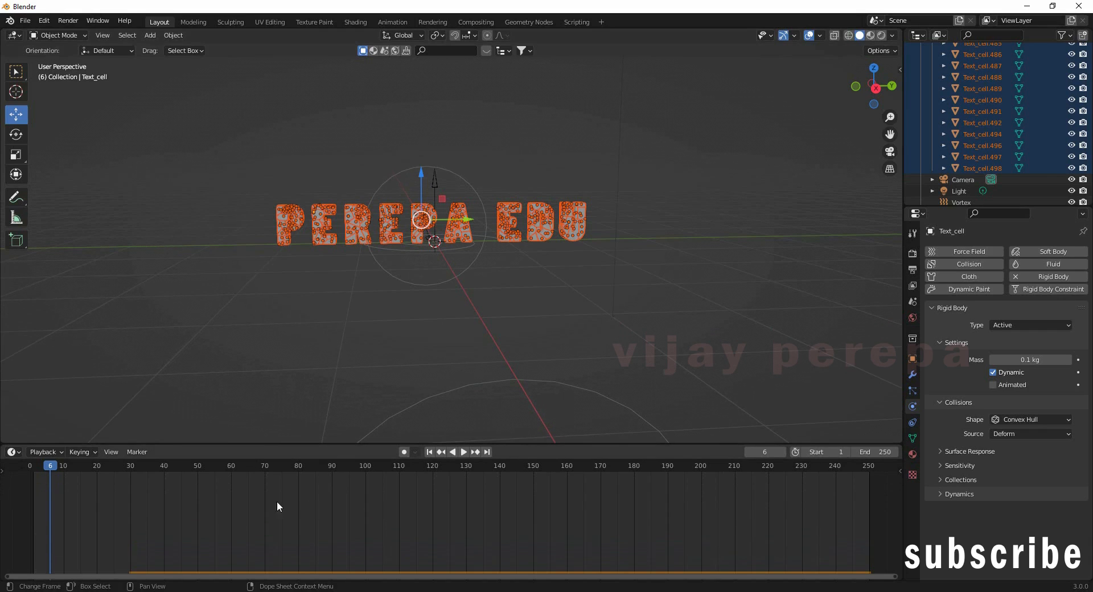
pyautogui.click(180, 37)
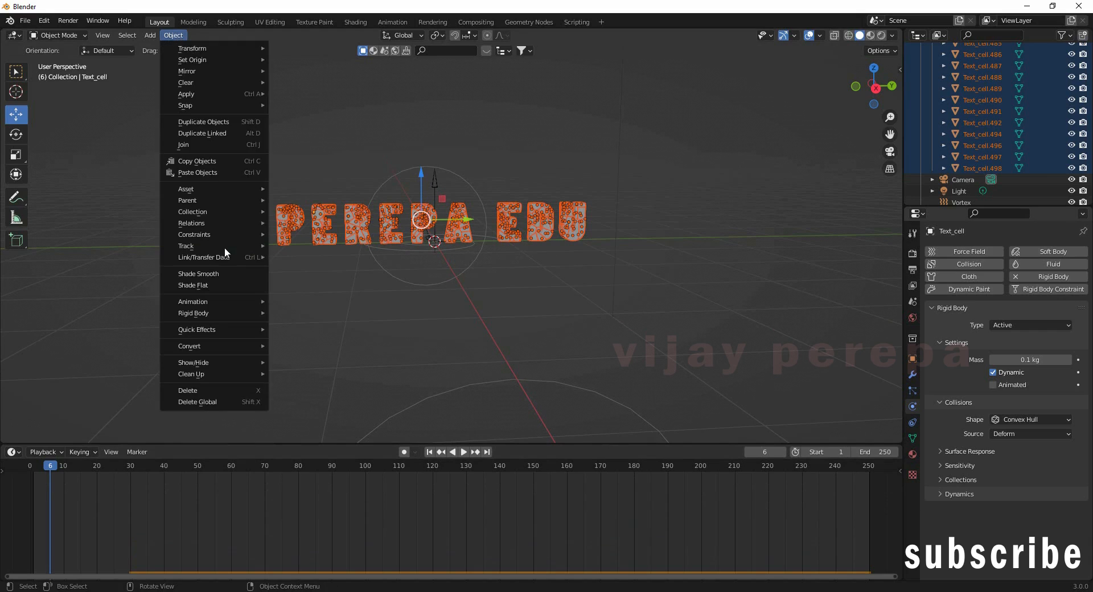
pyautogui.moveTo(224, 309)
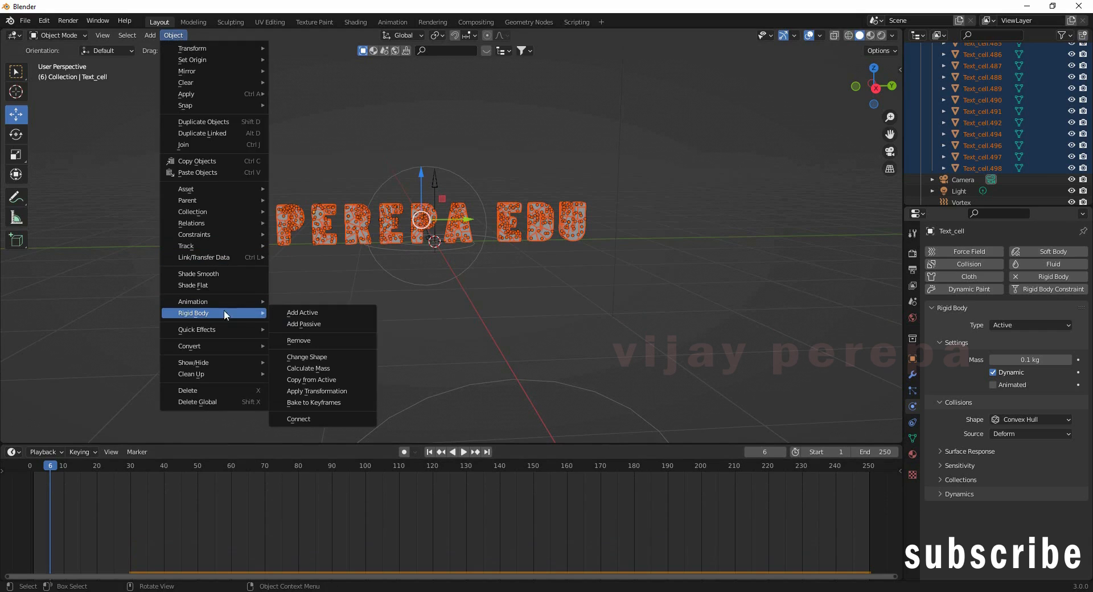
pyautogui.click(311, 405)
pyautogui.press('Return')
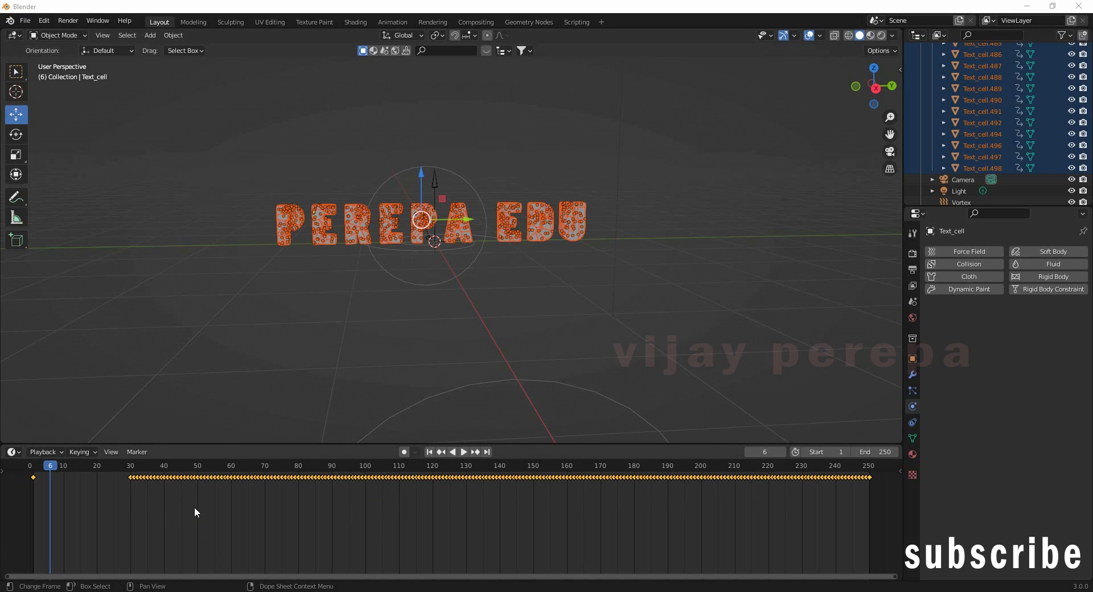
pyautogui.hotkey('shift', 'Left')
pyautogui.click(464, 451)
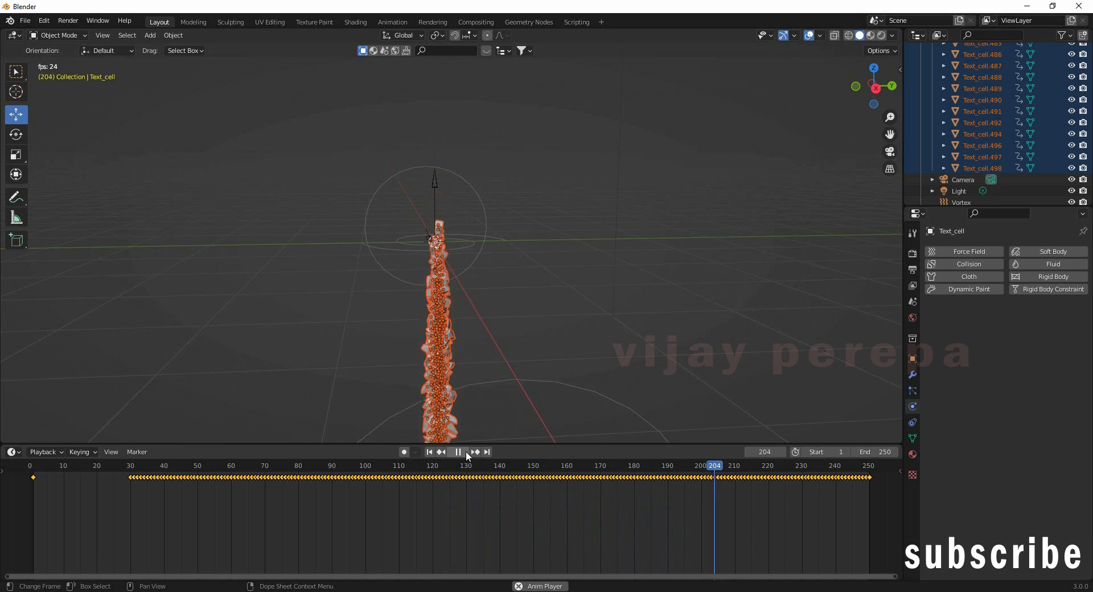
pyautogui.click(454, 454)
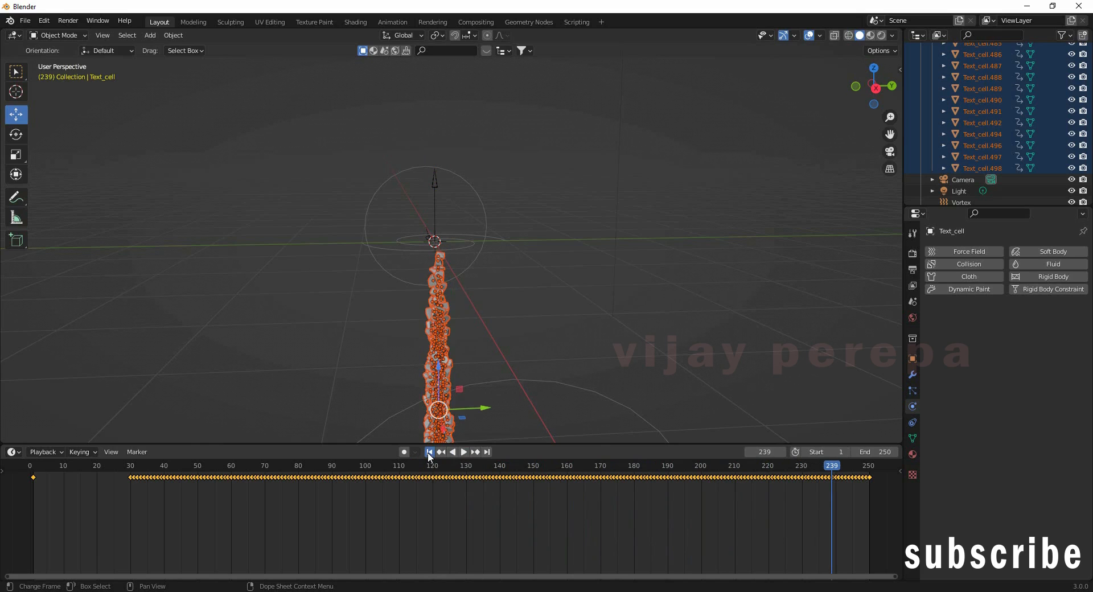
pyautogui.click(429, 453)
pyautogui.click(453, 452)
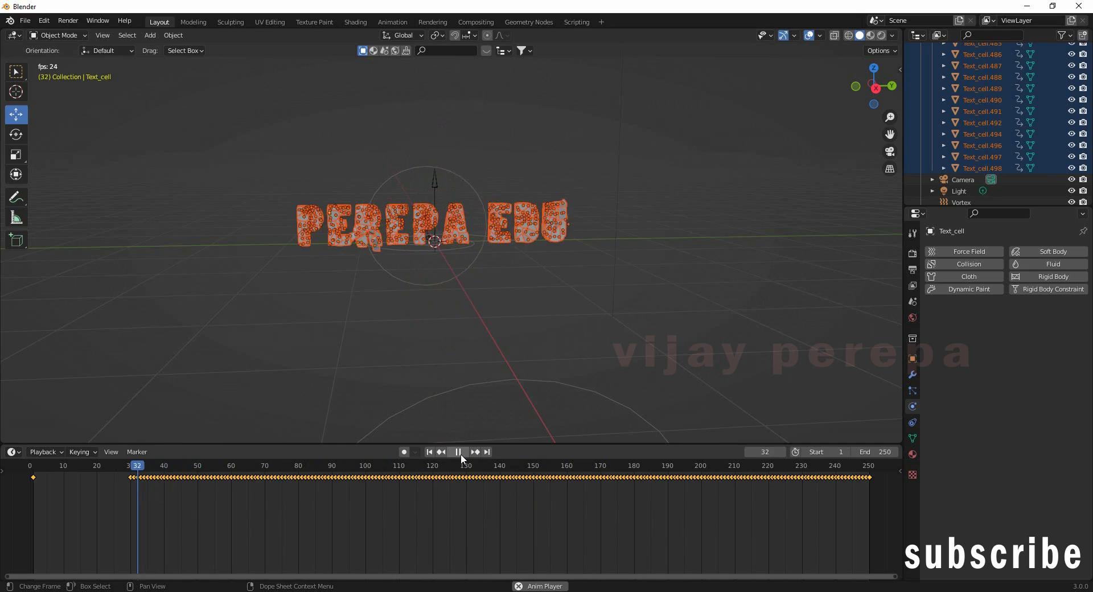
pyautogui.click(460, 454)
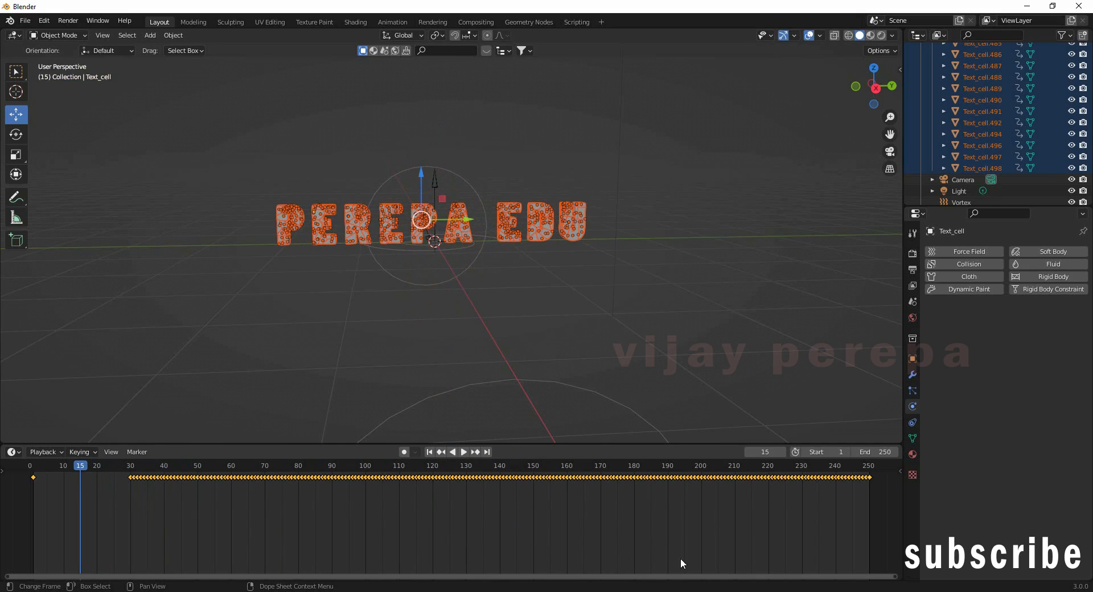
# Step: Set the scene end frame to 600
pyautogui.click(885, 453)
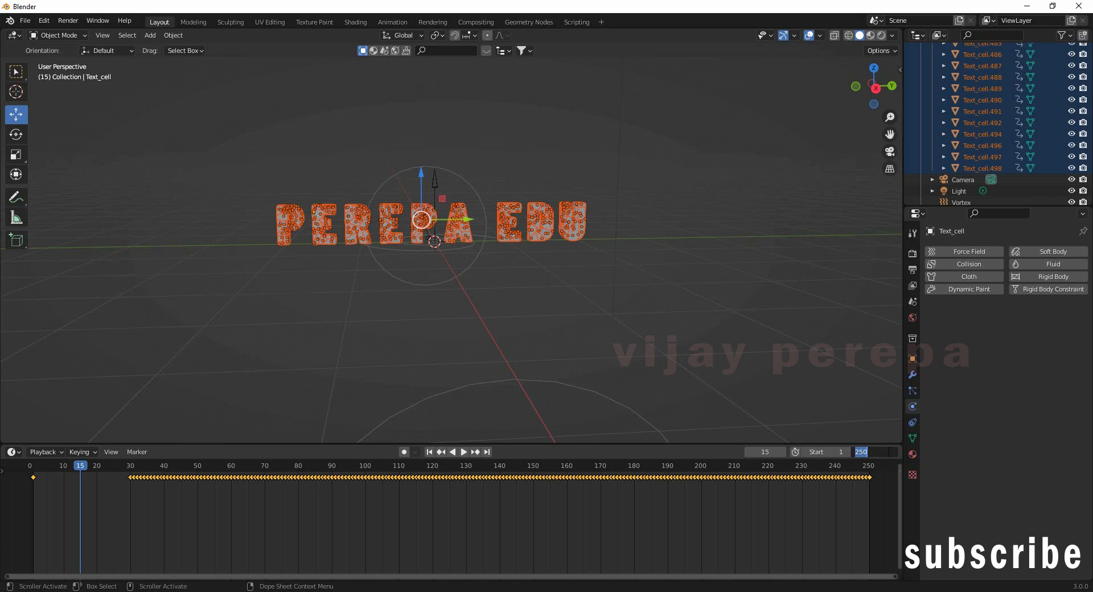
pyautogui.write('600')
pyautogui.press('Return')
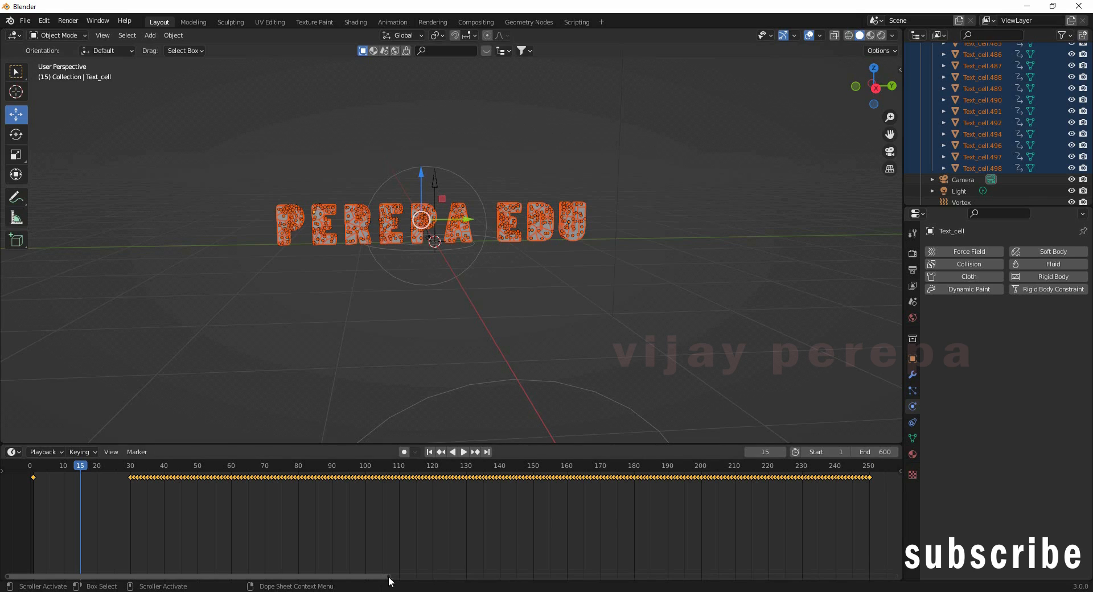
# Step: Select the tail of the baked keyframes and shift it later to span frames 421–600
pyautogui.moveTo(391, 577); pyautogui.dragTo(739, 577)
pyautogui.press('Home')
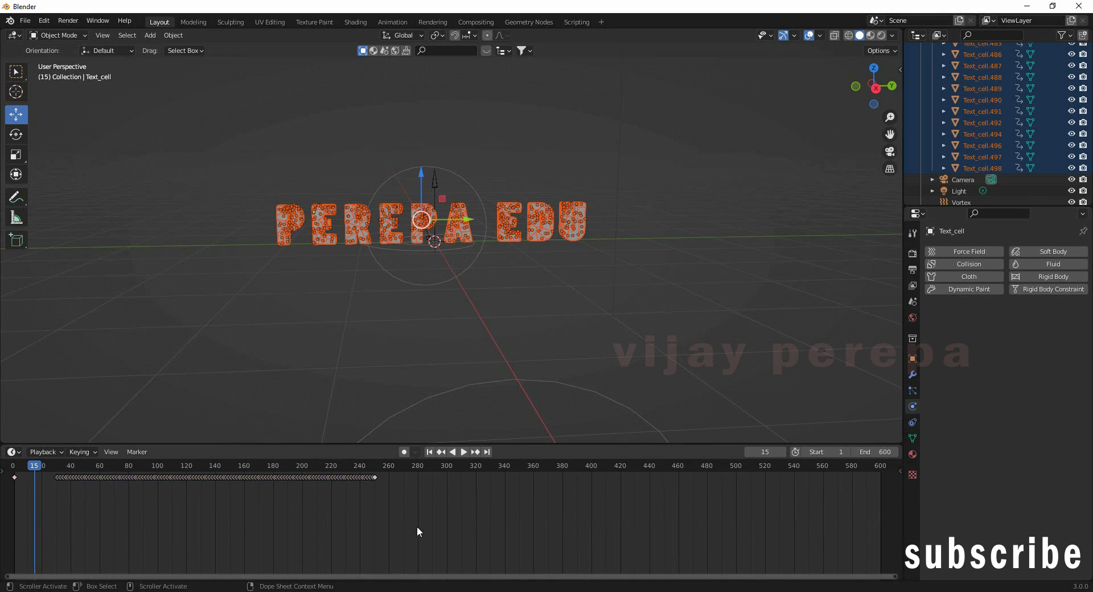
pyautogui.moveTo(423, 525); pyautogui.dragTo(115, 422)
pyautogui.moveTo(306, 477); pyautogui.dragTo(808, 486)
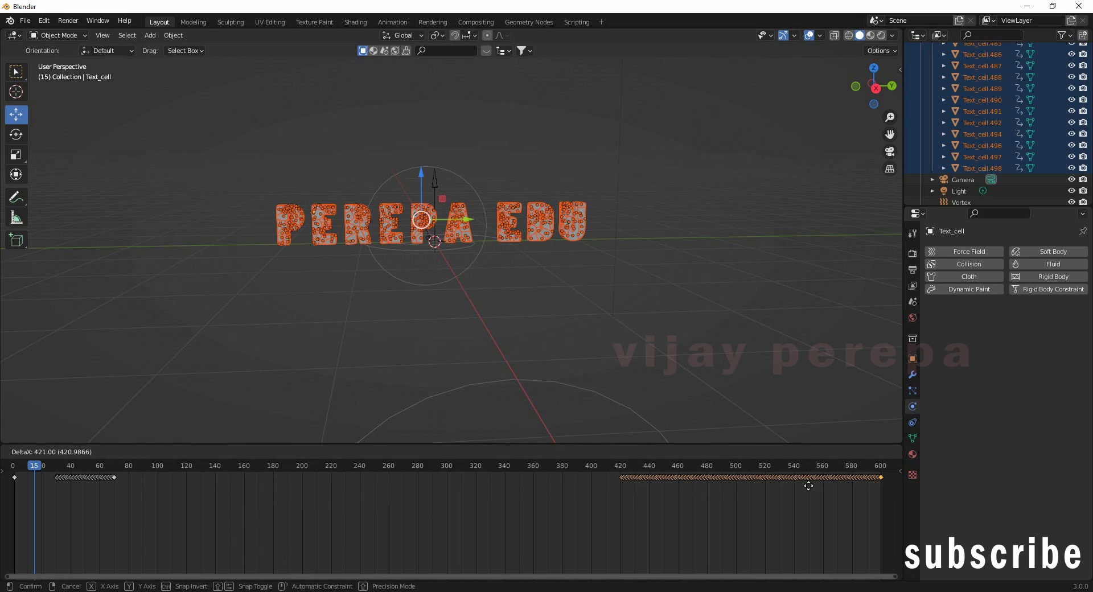
pyautogui.click(559, 528)
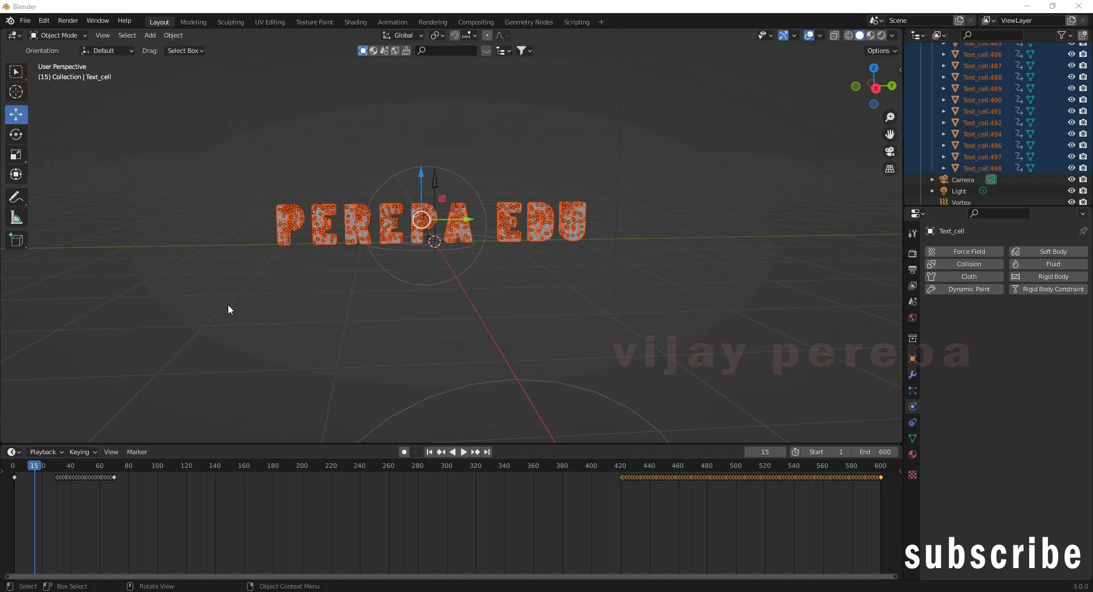
# Step: Deselect the 421–600 keyframes and zoom into the early keyframe block
pyautogui.click(112, 521)
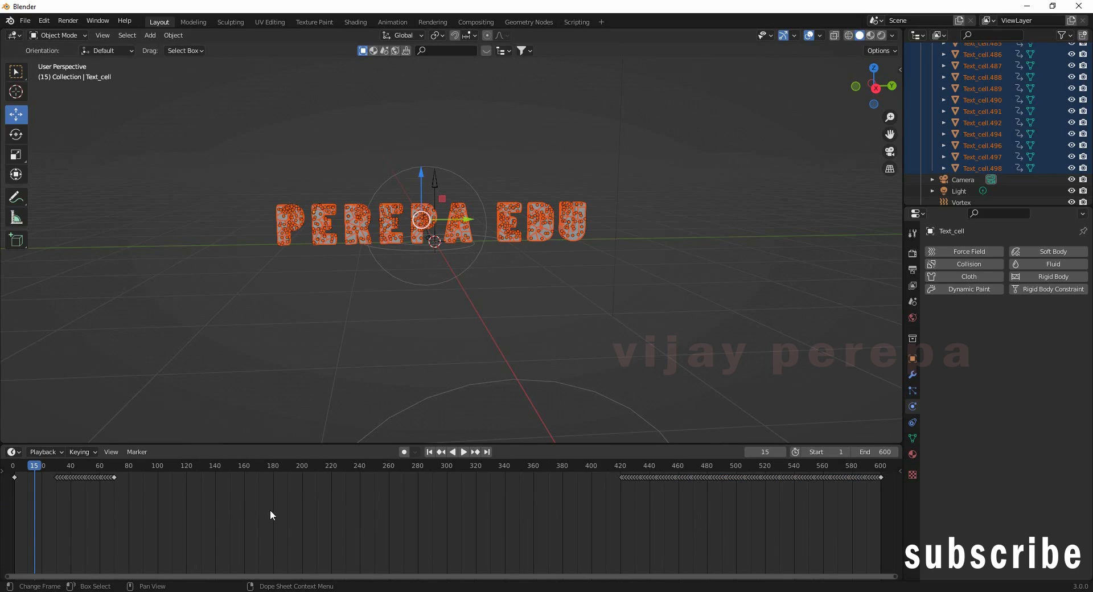
pyautogui.click(114, 477)
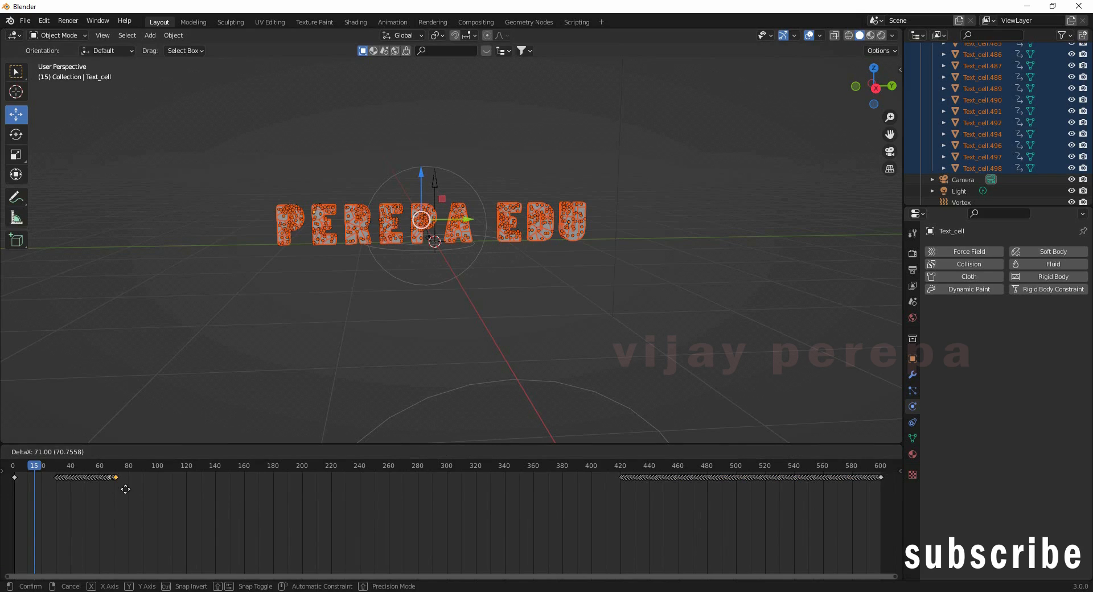
pyautogui.click(130, 490)
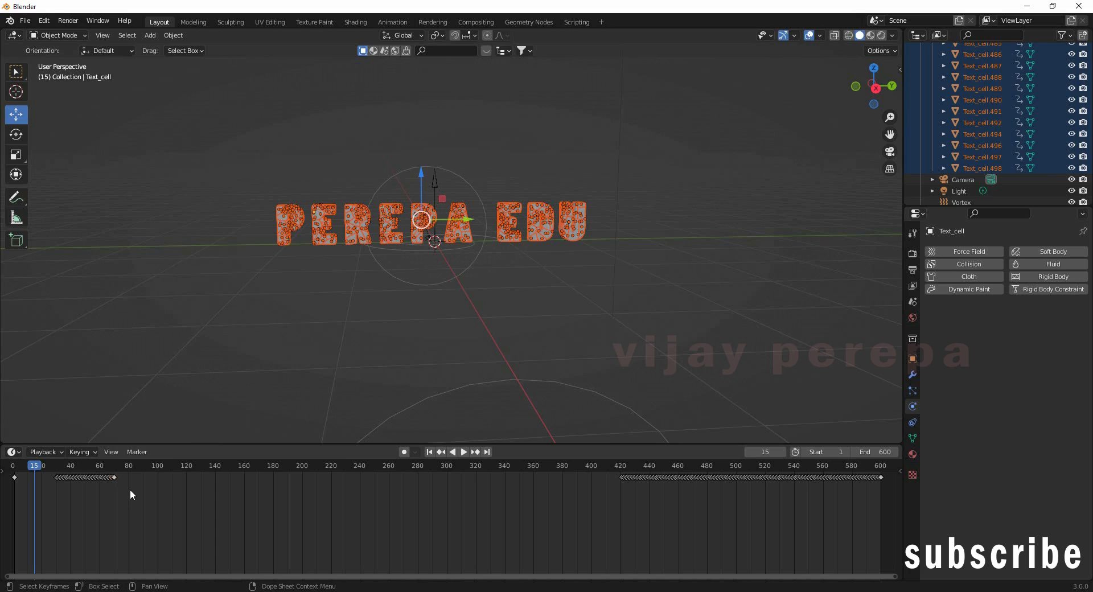
pyautogui.scroll(3, 192, 501)
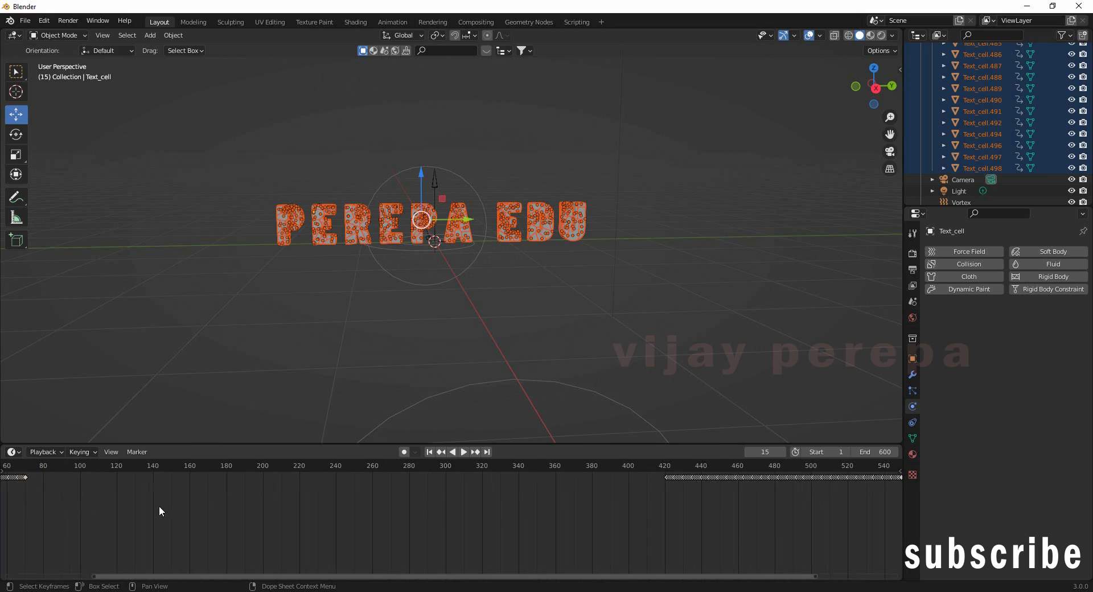
pyautogui.moveTo(213, 575); pyautogui.dragTo(73, 576)
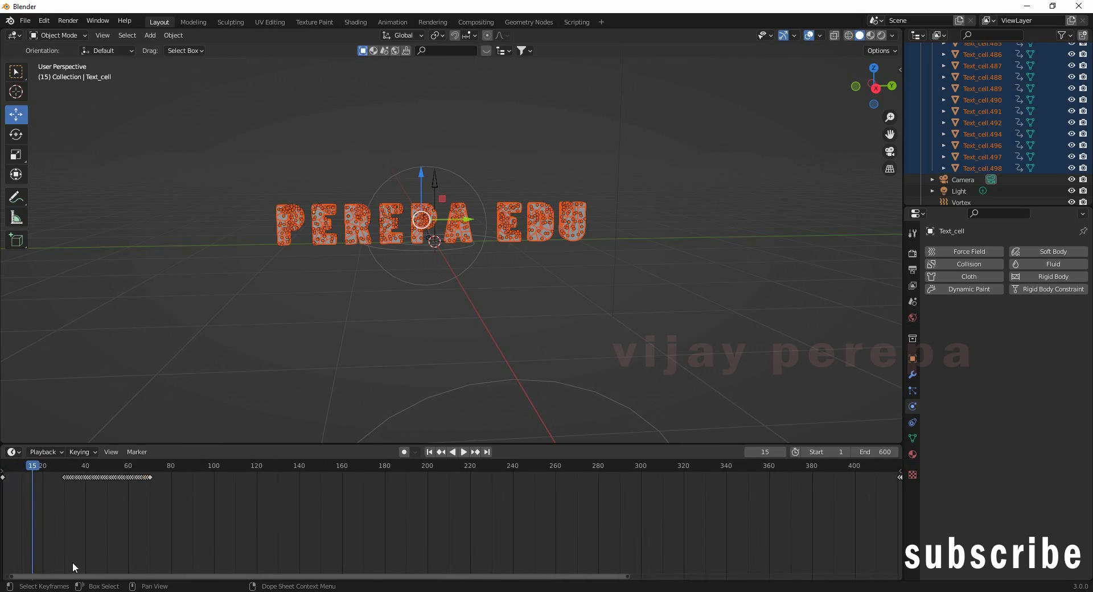
pyautogui.scroll(2, 123, 529)
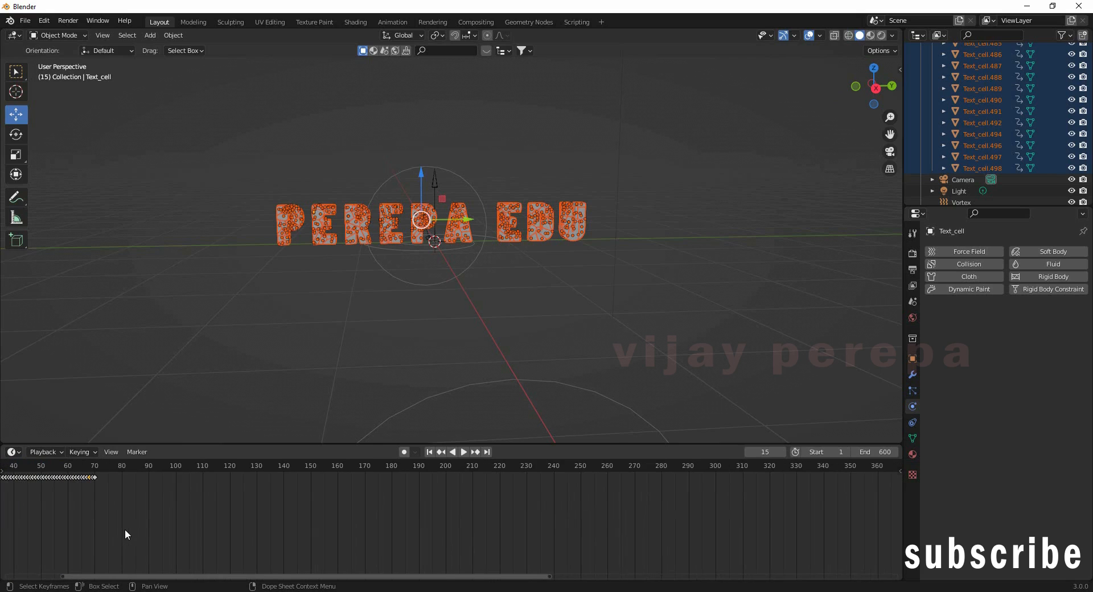
pyautogui.moveTo(109, 575); pyautogui.dragTo(41, 575)
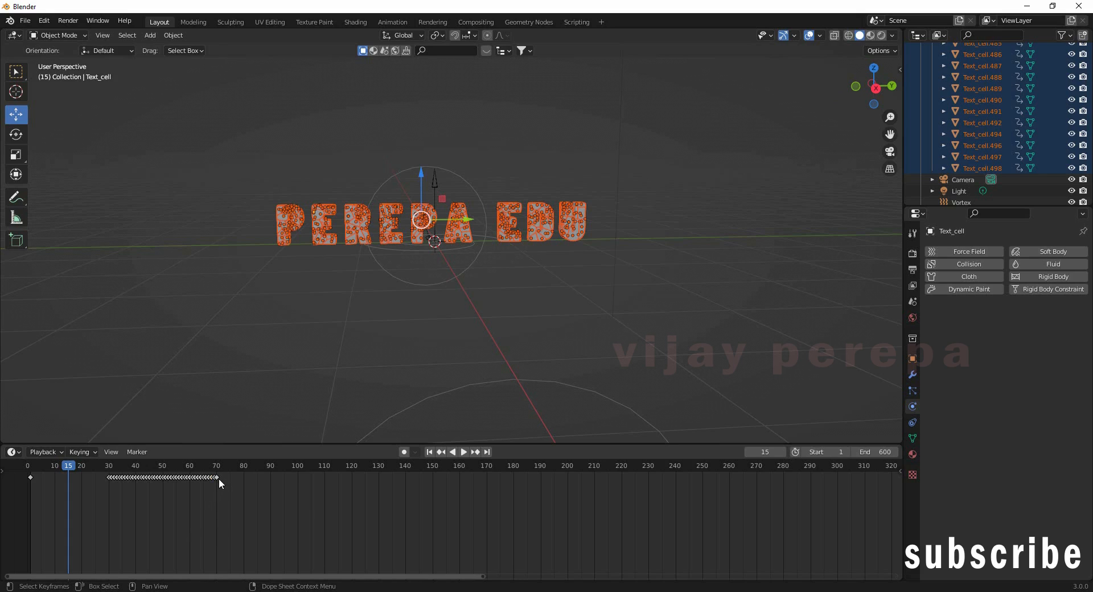
# Step: Drag the early block's last keyframes out to about frames 306 and 286
pyautogui.moveTo(218, 478); pyautogui.dragTo(855, 524)
pyautogui.moveTo(219, 479); pyautogui.dragTo(827, 517)
pyautogui.moveTo(213, 482); pyautogui.dragTo(807, 512)
pyautogui.moveTo(211, 482)
pyautogui.mouseDown()
pyautogui.moveTo(223, 481)
pyautogui.moveTo(205, 489)
pyautogui.moveTo(216, 489)
pyautogui.mouseUp()
# Step: Move the keyframes near frame 66 out to about frames 277 and 263
pyautogui.click(204, 484)
pyautogui.press('g')
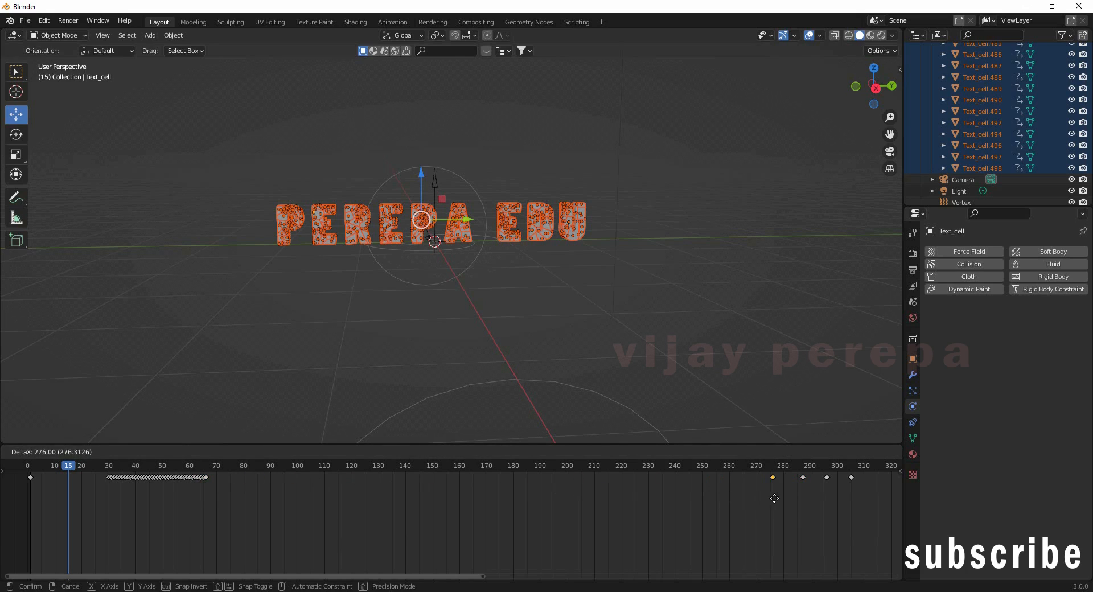
pyautogui.click(775, 498)
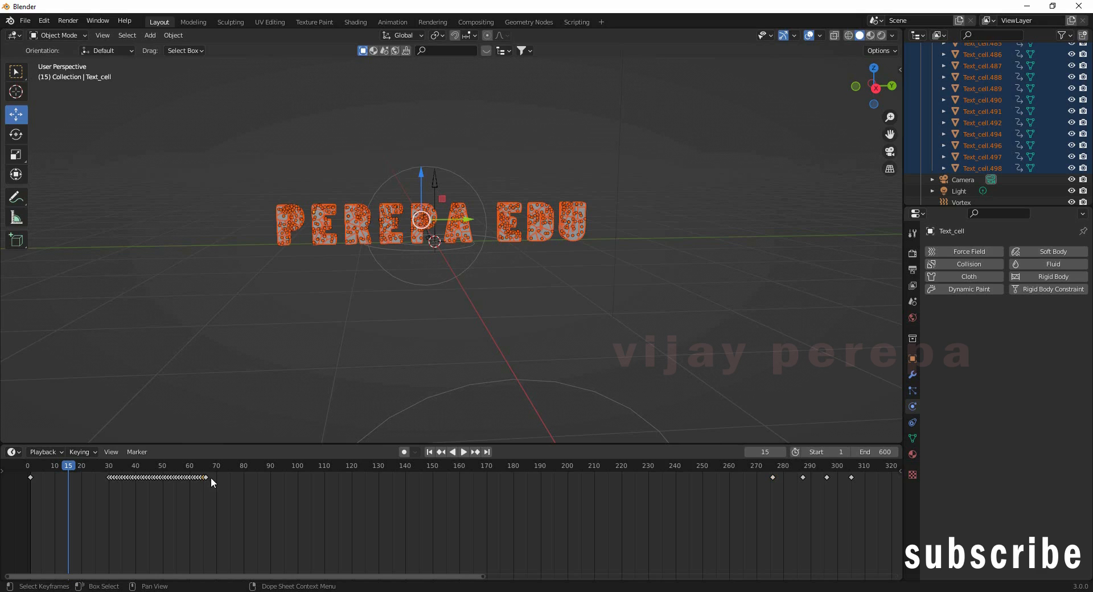
pyautogui.press('g')
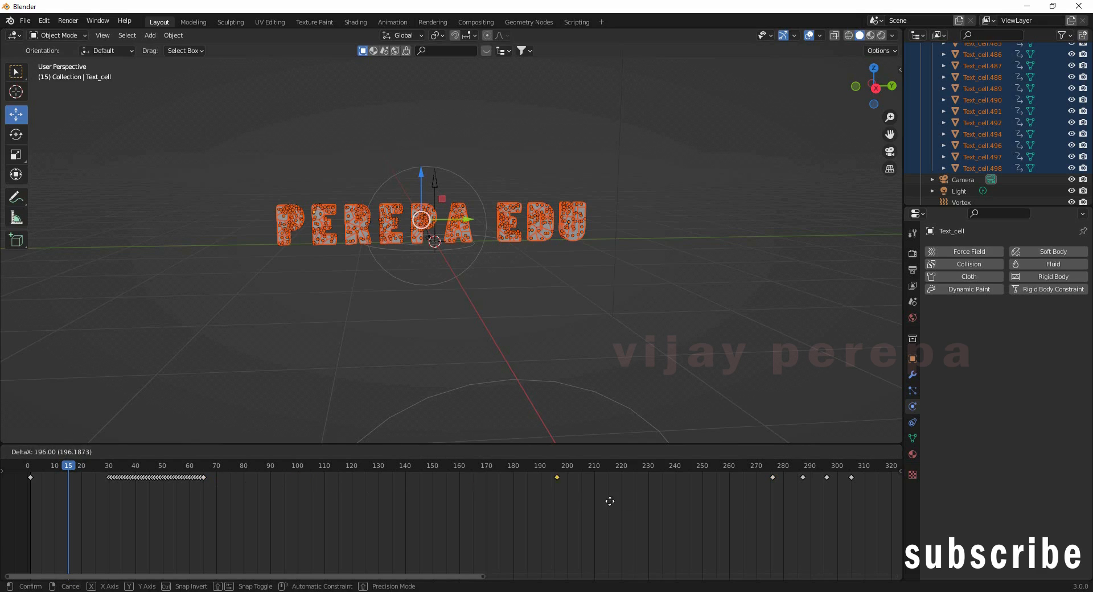
pyautogui.click(740, 503)
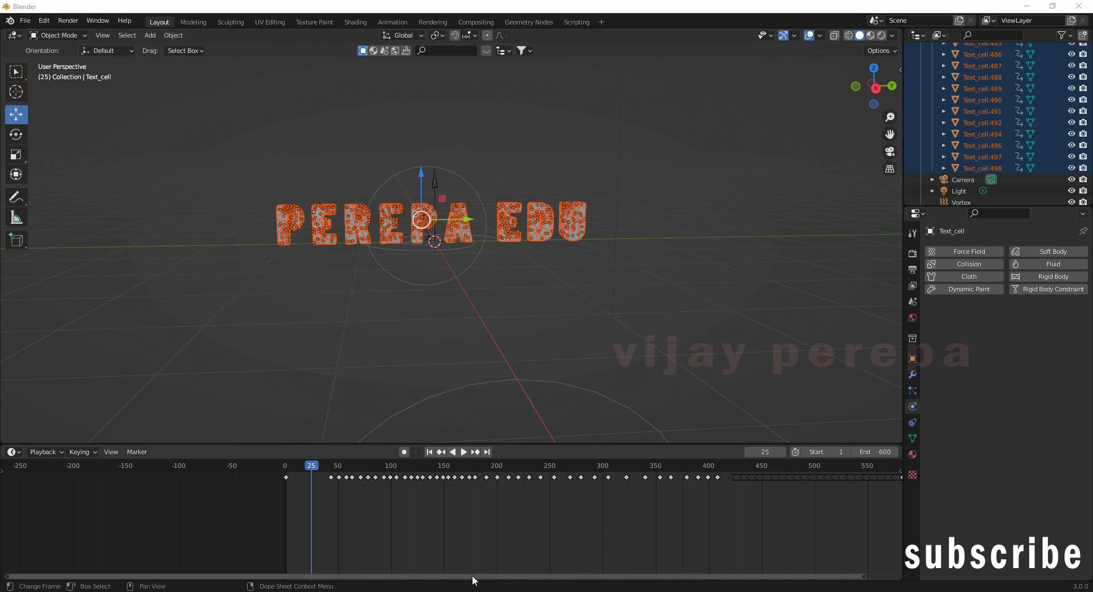
# Step: Rewind to the first frame, play the retimed animation with fragments deselected, and pause near frame 6
pyautogui.moveTo(471, 578); pyautogui.dragTo(585, 578)
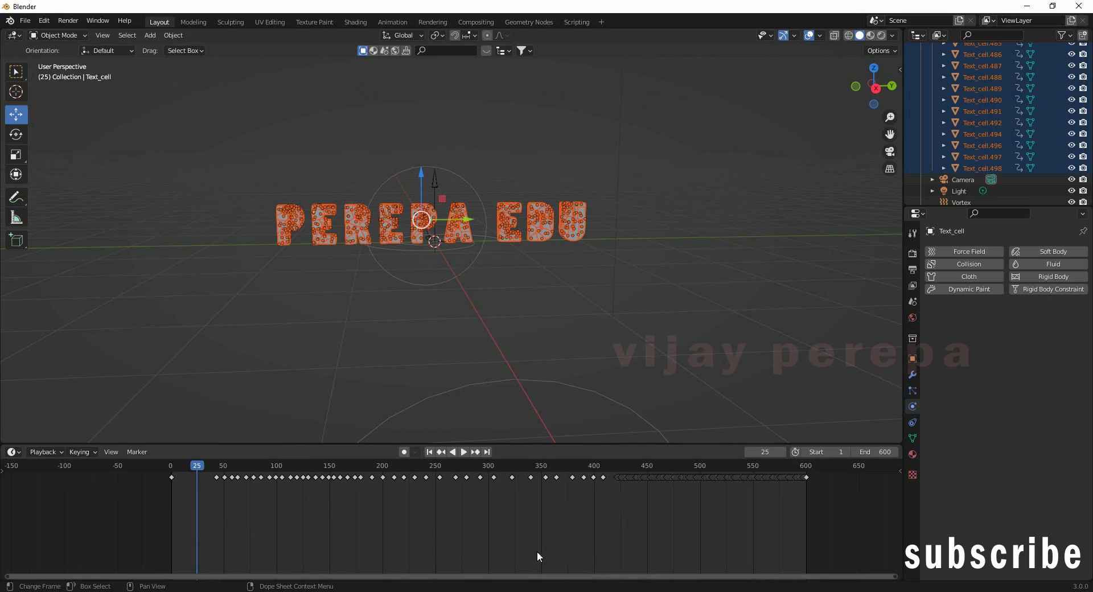
pyautogui.click(430, 452)
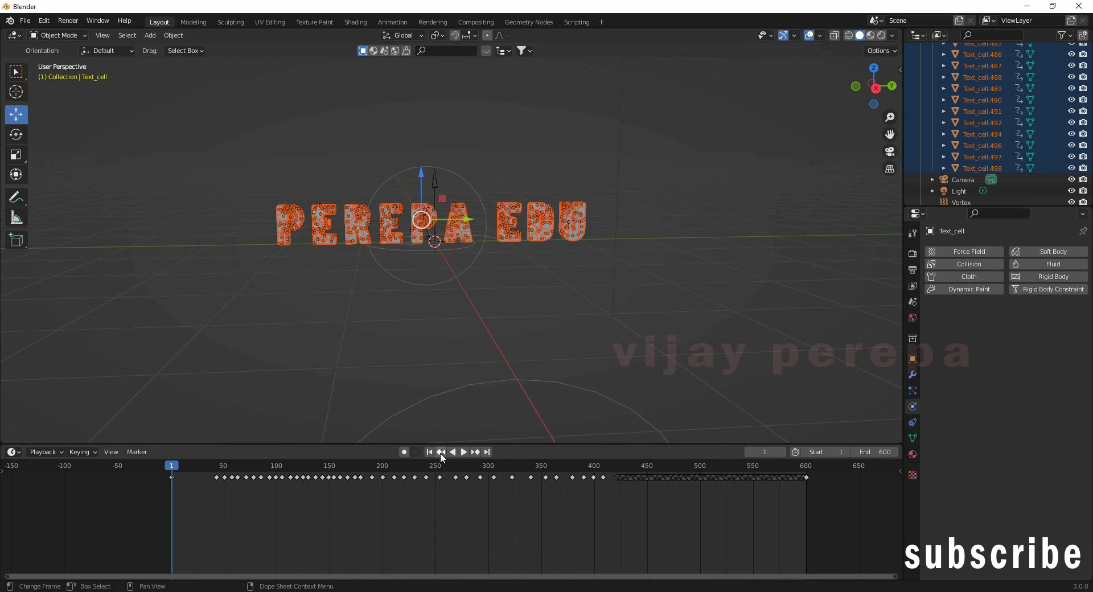
pyautogui.click(453, 452)
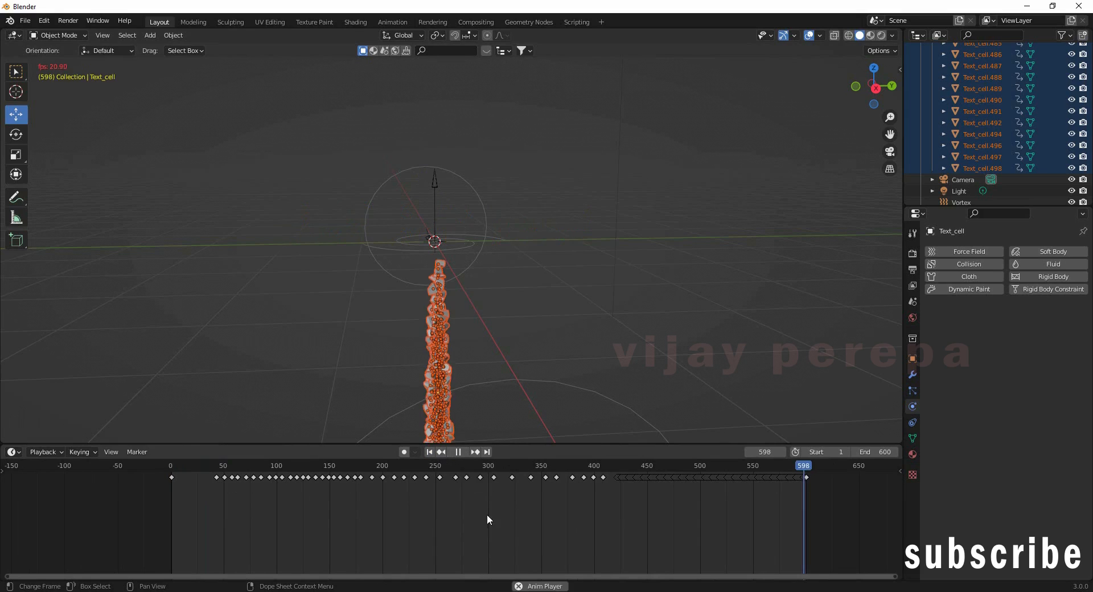
pyautogui.click(684, 296)
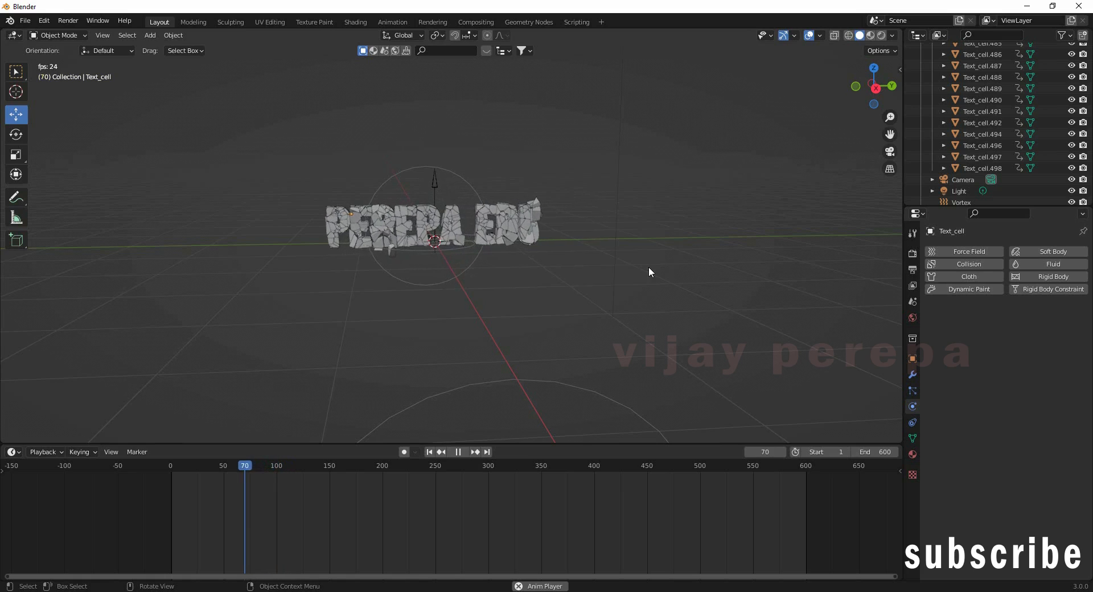
pyautogui.click(460, 453)
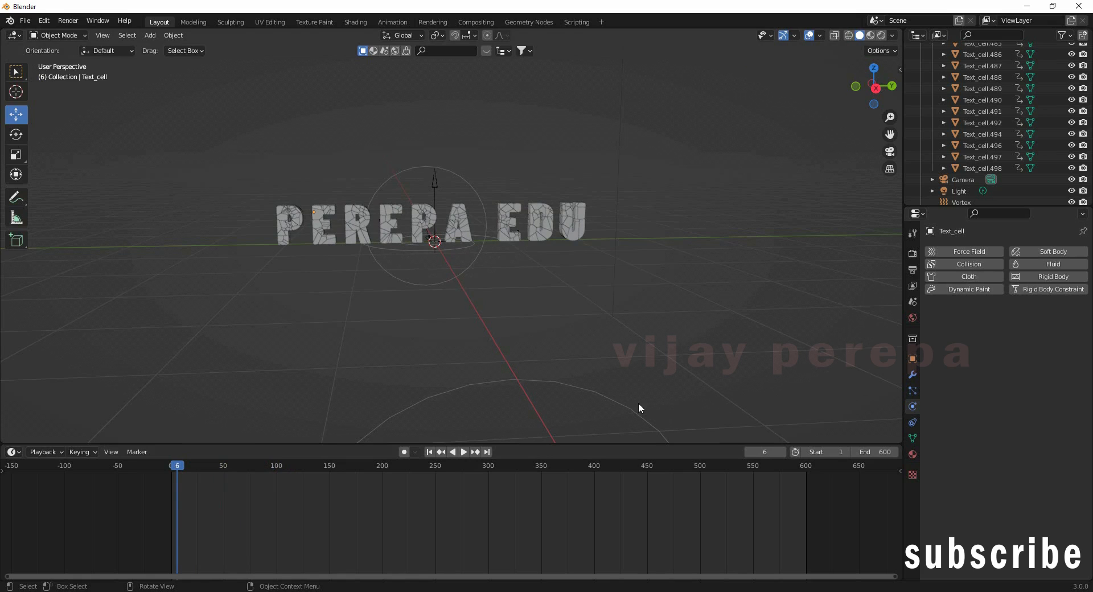
pyautogui.scroll(3, 621, 357)
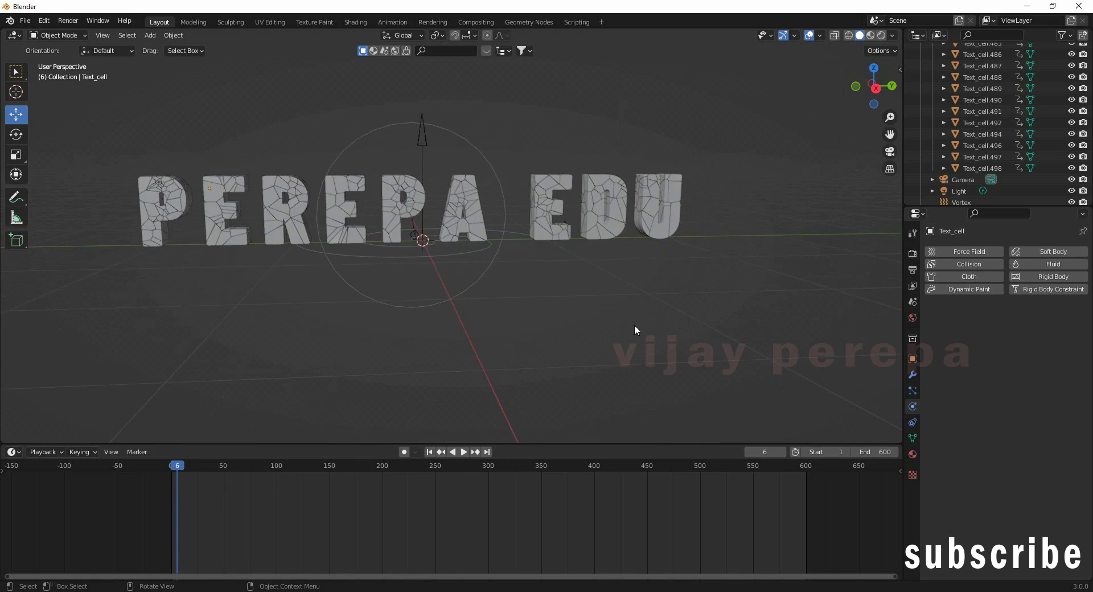
pyautogui.scroll(-4, 625, 317)
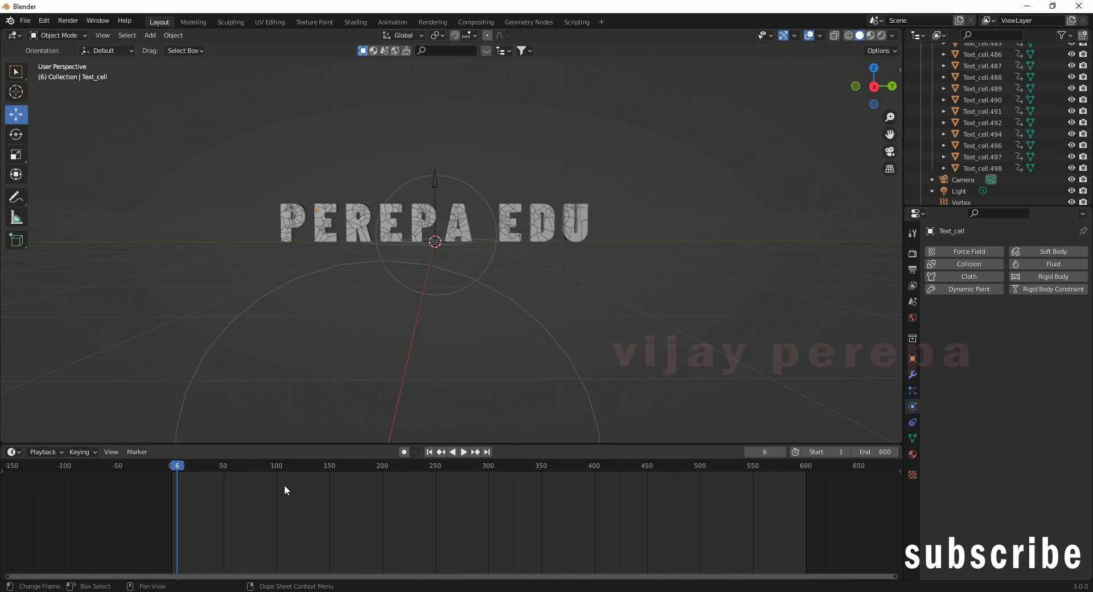
# Step: Turn the enlarged timeline area into a Shader Editor
pyautogui.moveTo(381, 445); pyautogui.dragTo(382, 408)
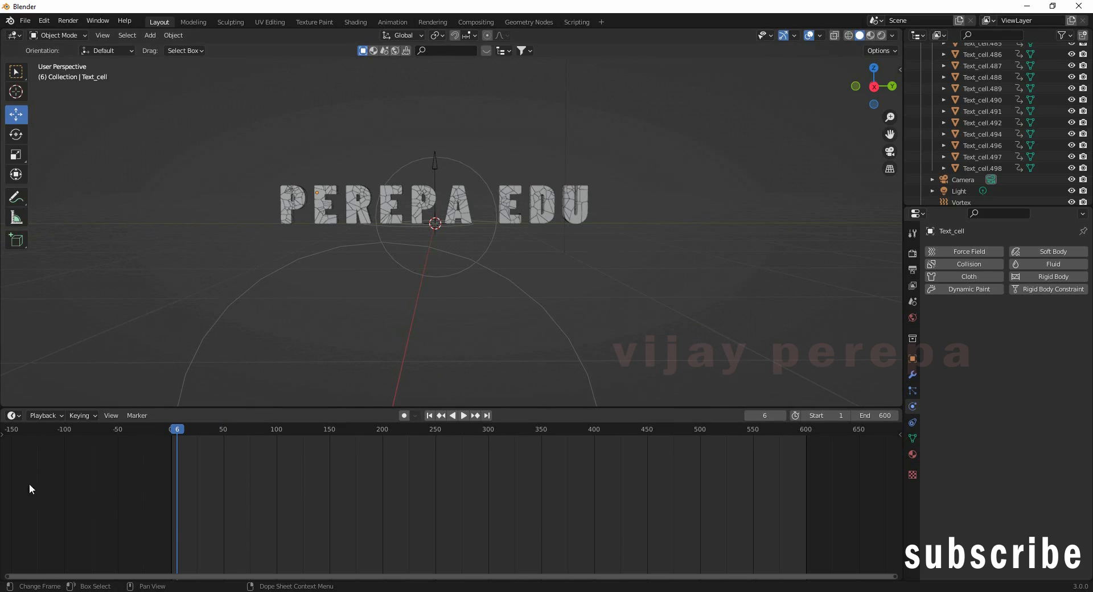
pyautogui.click(20, 417)
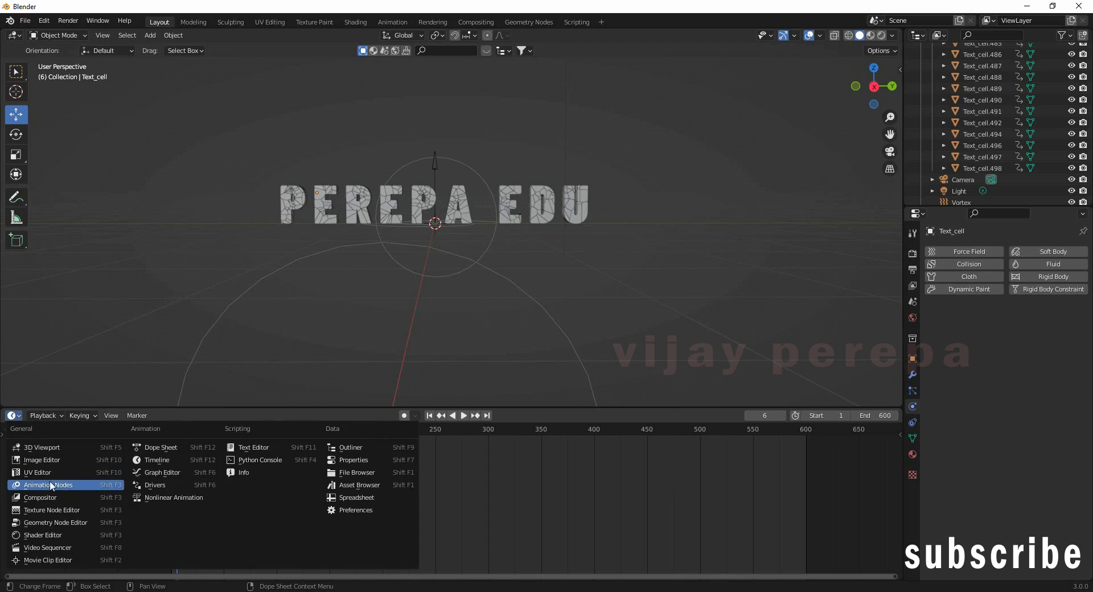
pyautogui.click(60, 537)
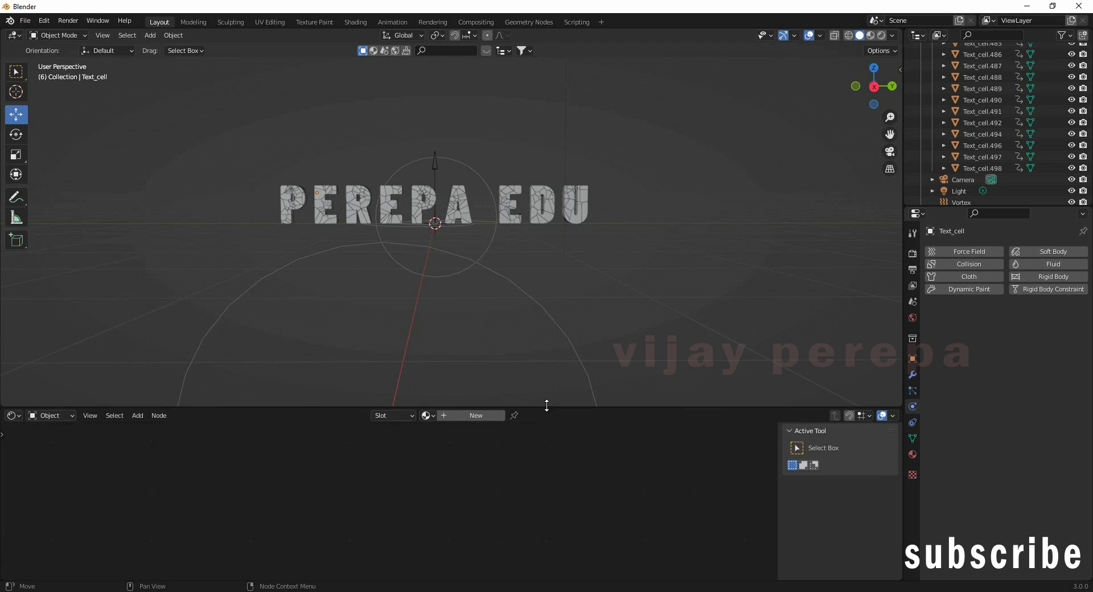
pyautogui.moveTo(547, 407); pyautogui.dragTo(564, 333)
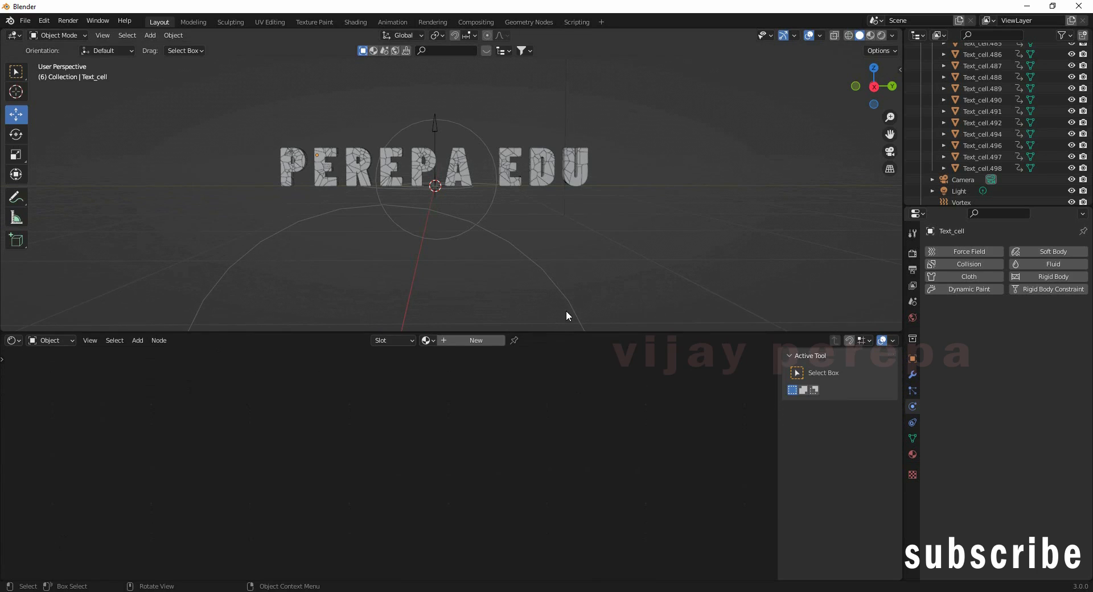
# Step: Select the U fragment Text_cell.384 and give it a new material, Material.001
pyautogui.click(586, 159)
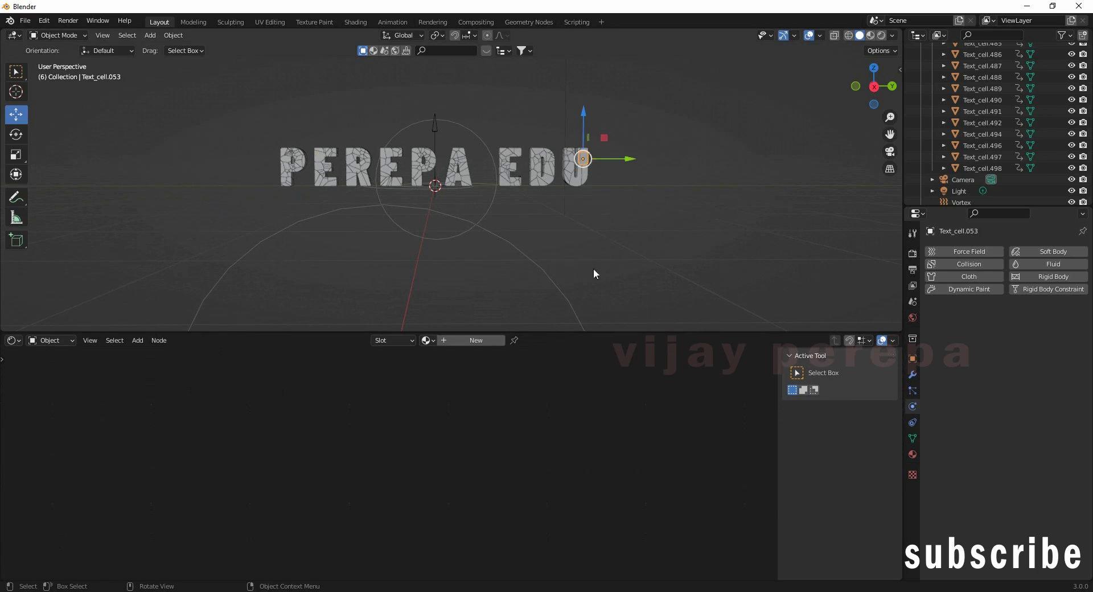
pyautogui.click(584, 180)
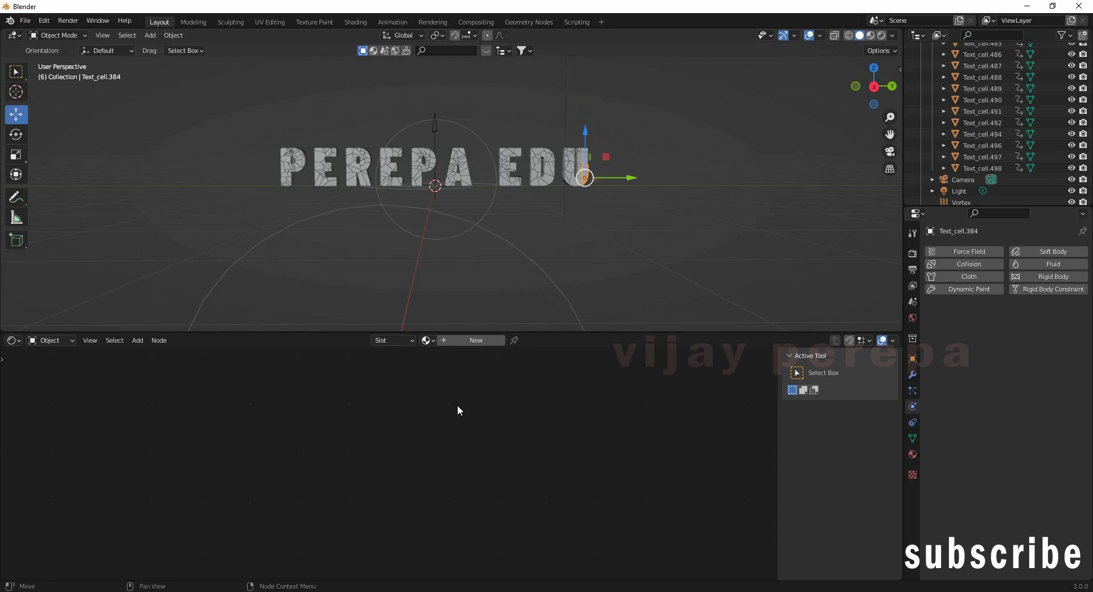
pyautogui.click(474, 340)
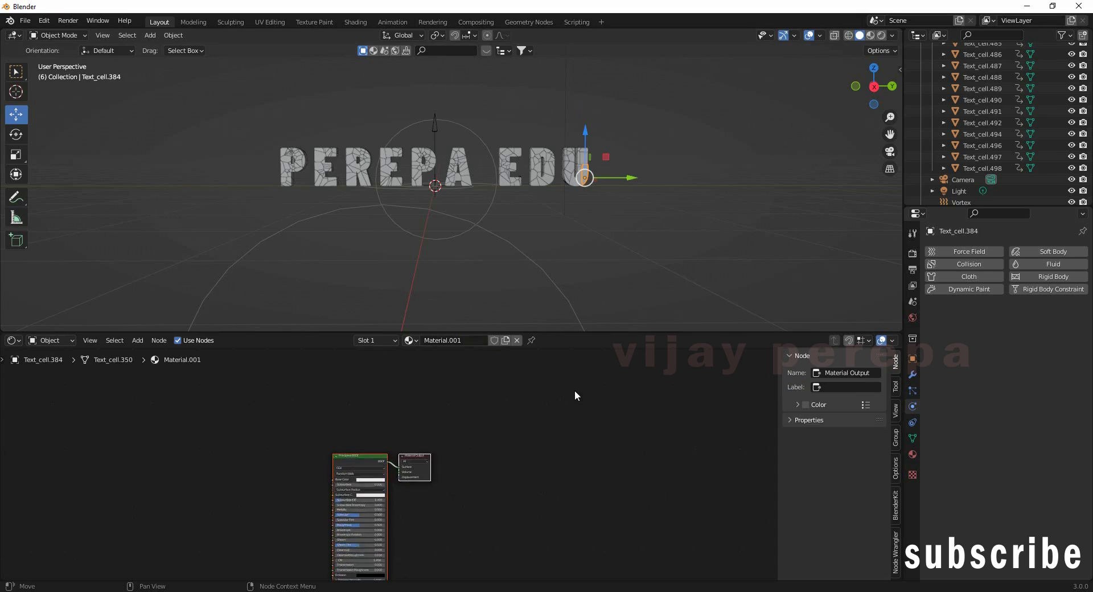
pyautogui.moveTo(576, 331); pyautogui.dragTo(565, 166)
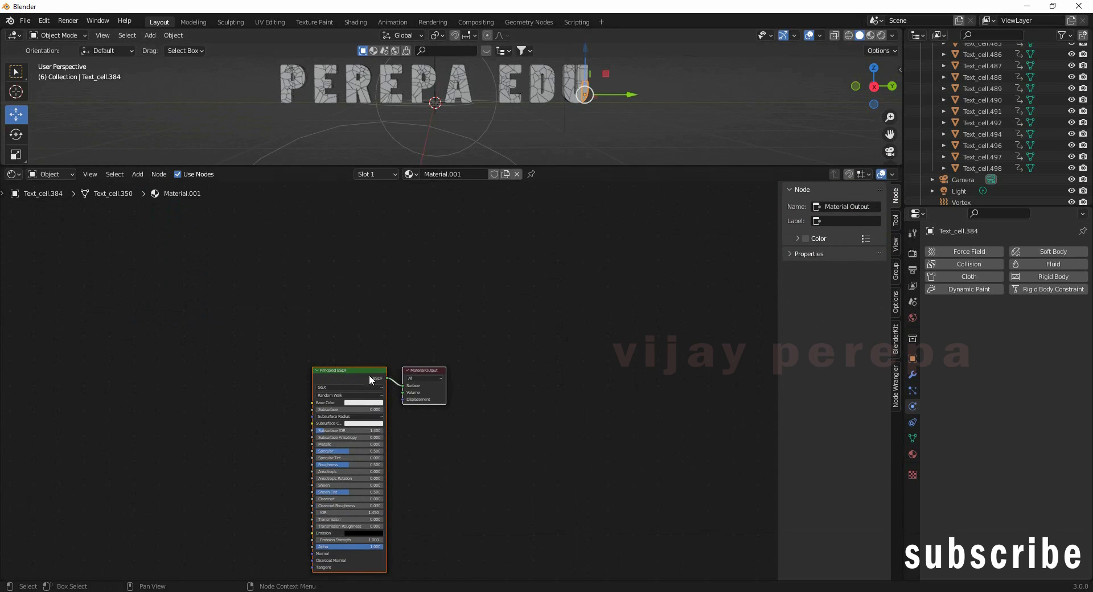
# Step: Rearrange the Principled BSDF and Material Output nodes in the node editor
pyautogui.moveTo(372, 373); pyautogui.dragTo(609, 249)
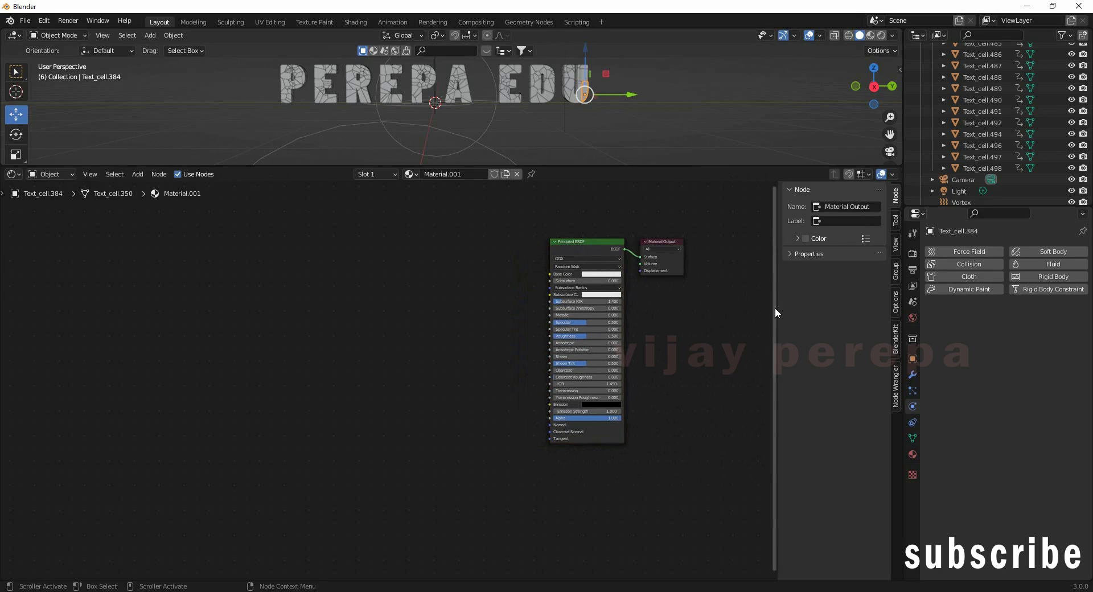
pyautogui.click(664, 241)
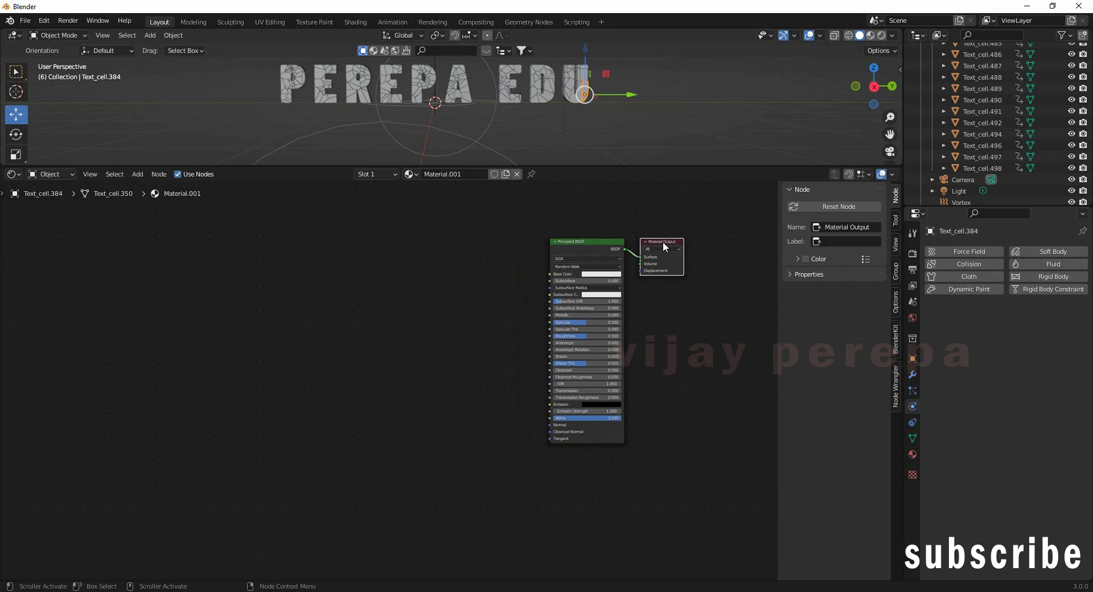
pyautogui.moveTo(663, 242); pyautogui.dragTo(696, 229)
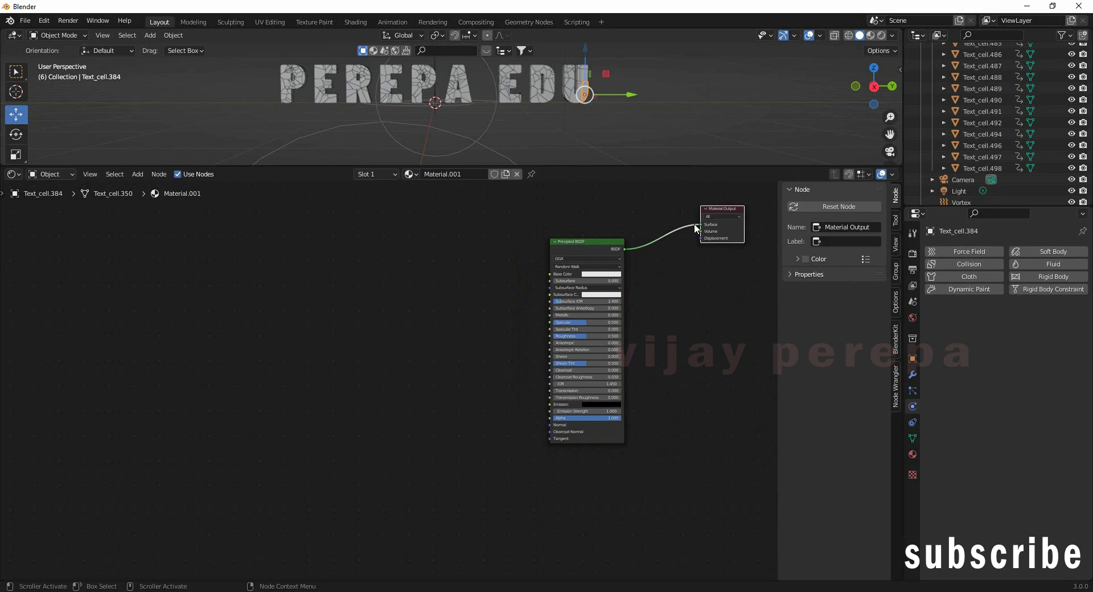
pyautogui.click(605, 257)
pyautogui.moveTo(604, 257); pyautogui.dragTo(680, 334)
pyautogui.scroll(3, 726, 336)
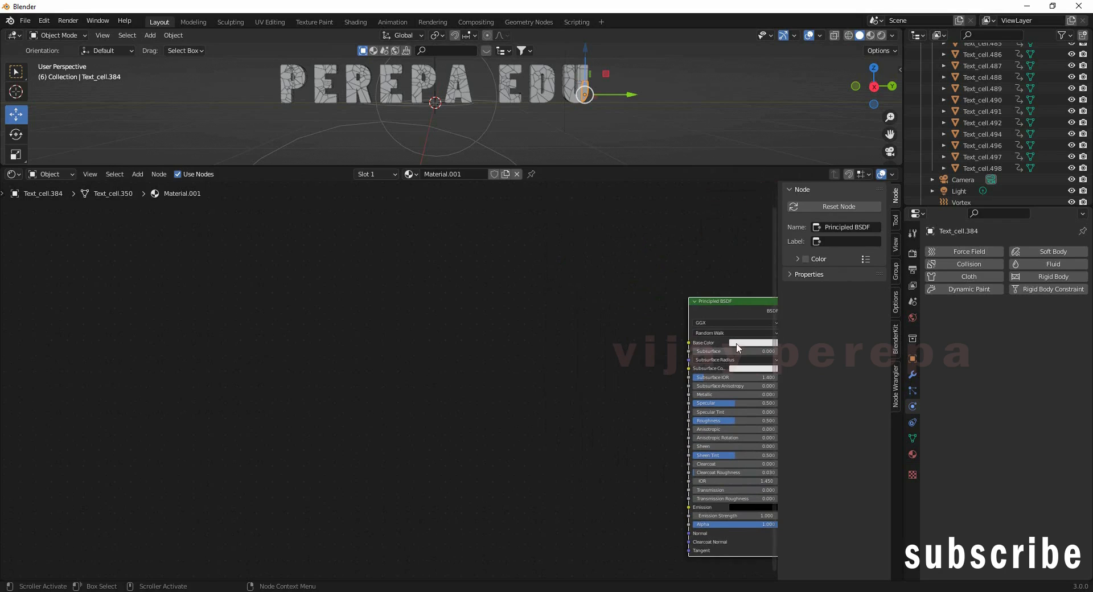
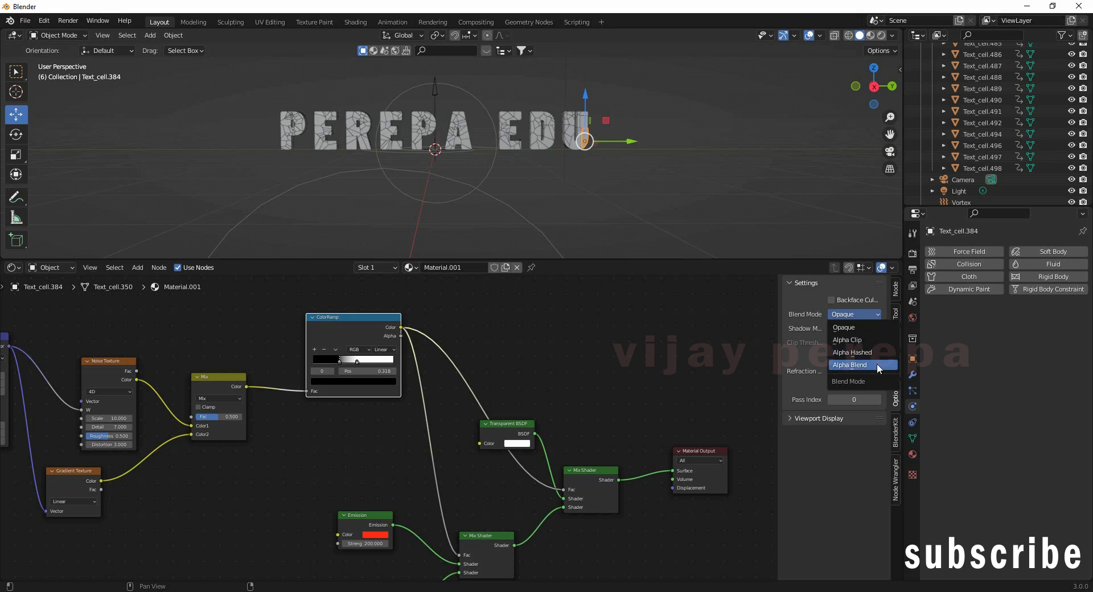
# Step: Set Blend Mode to Alpha Blend and Shadow Mode to Alpha Hashed, and switch to Rendered shading
pyautogui.click(871, 328)
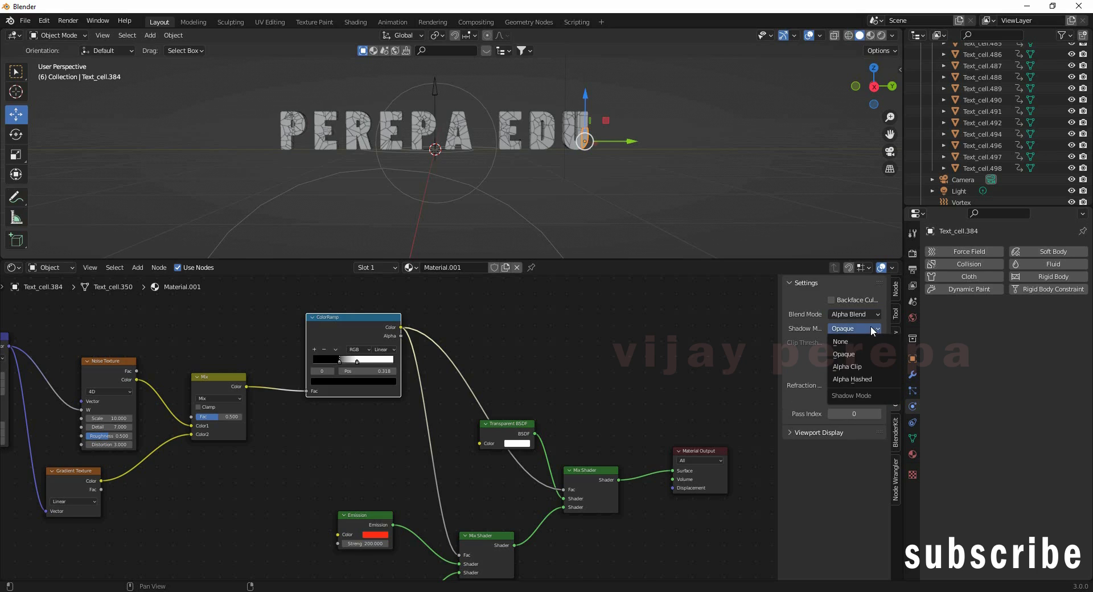
pyautogui.click(852, 380)
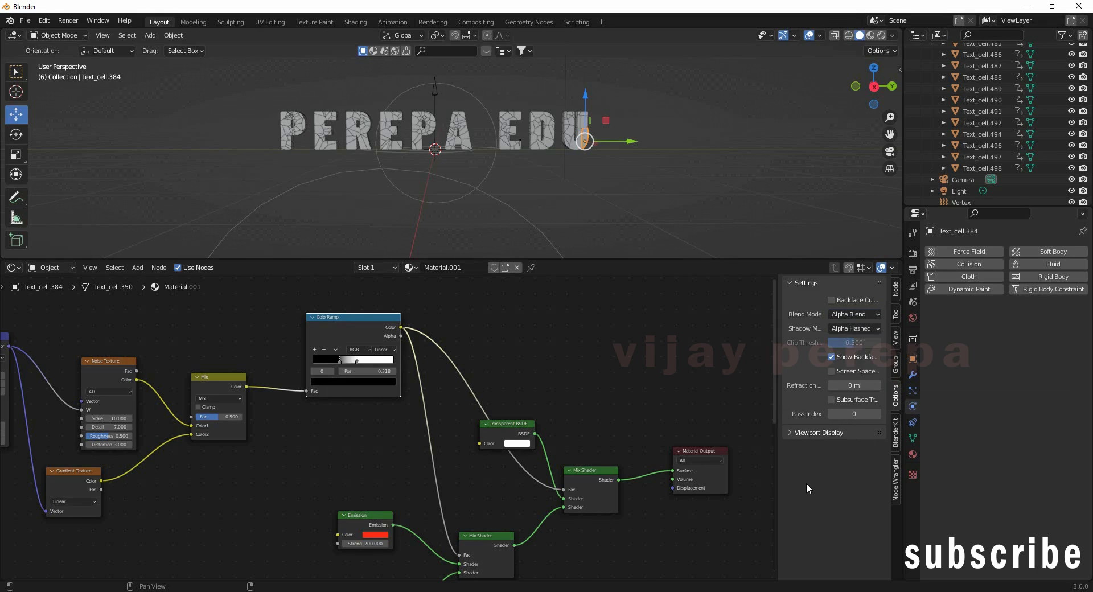
pyautogui.moveTo(341, 361); pyautogui.dragTo(364, 361)
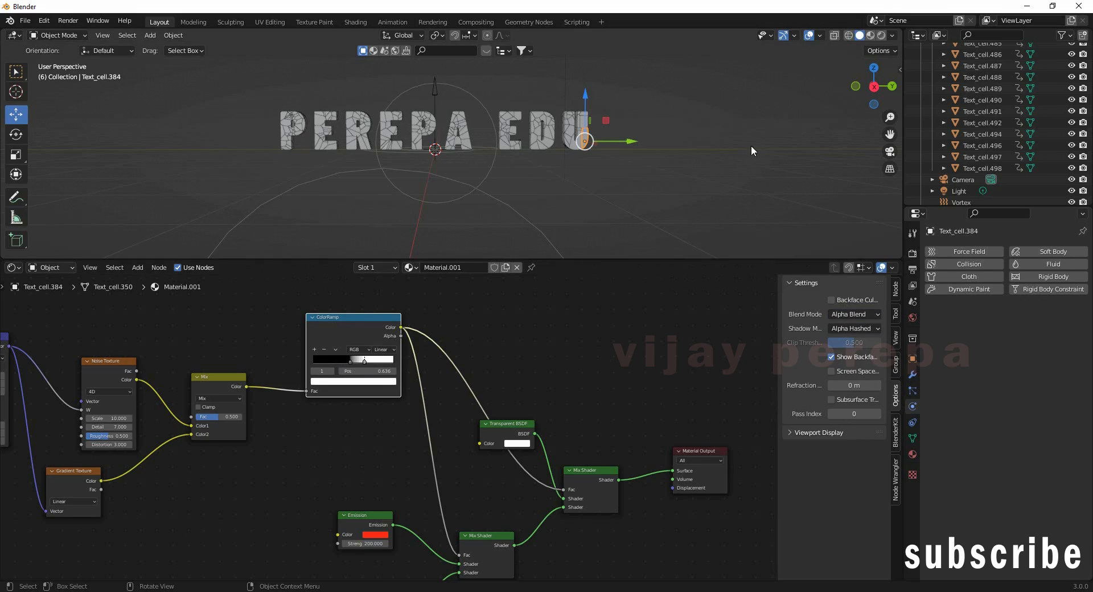
pyautogui.click(882, 35)
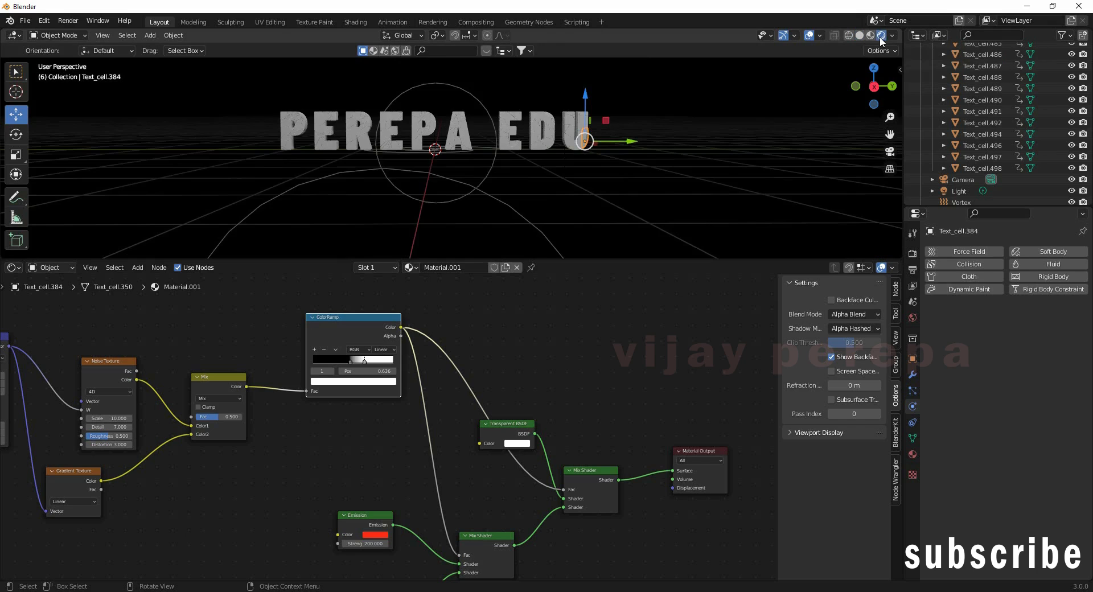
pyautogui.moveTo(718, 162); pyautogui.dragTo(607, 169, button='middle')
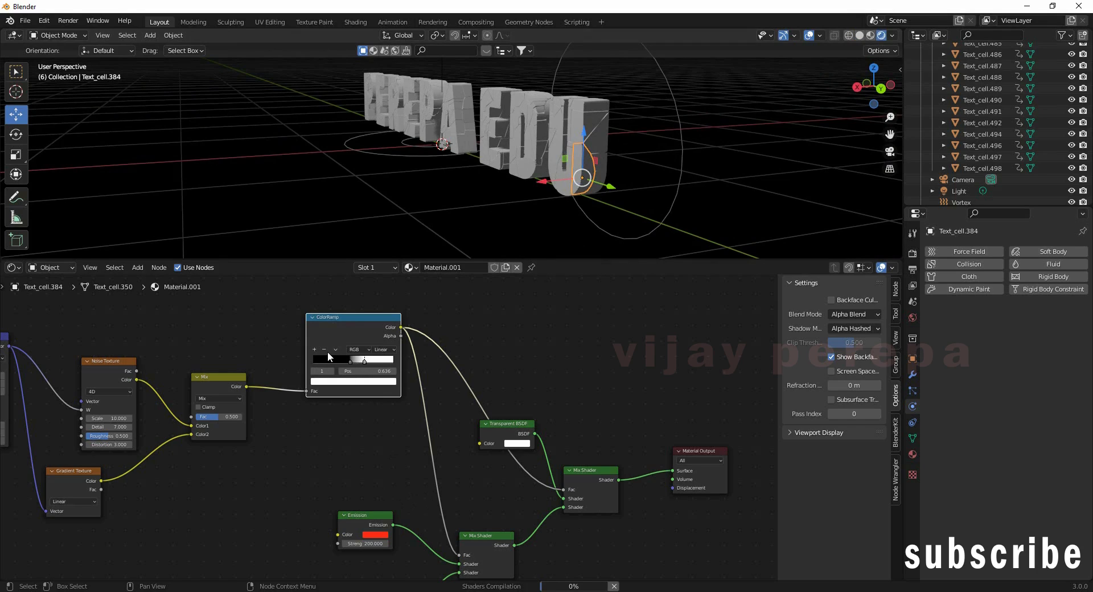
# Step: Pull the ColorRamp stops close together, the second at 0.250, for a sharp orange dissolve edge
pyautogui.moveTo(365, 361); pyautogui.dragTo(343, 361)
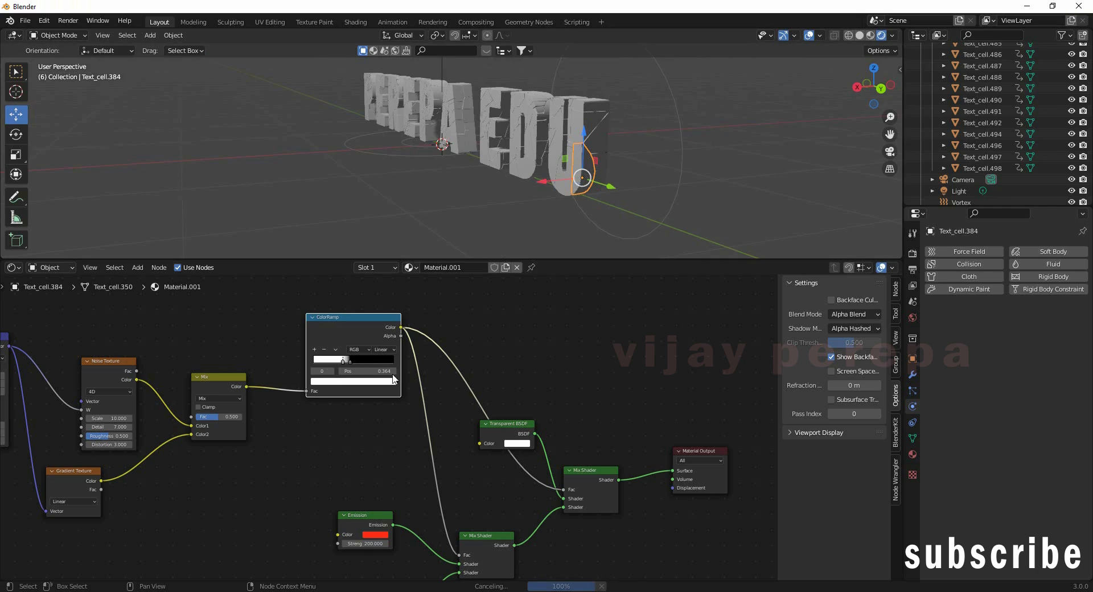
pyautogui.hotkey('ctrl', 'z')
pyautogui.hotkey('ctrl', 'z')
pyautogui.scroll(8, 370, 428)
pyautogui.moveTo(370, 428); pyautogui.dragTo(393, 501, button='middle')
pyautogui.moveTo(335, 392); pyautogui.dragTo(291, 393)
pyautogui.moveTo(378, 393); pyautogui.dragTo(301, 396)
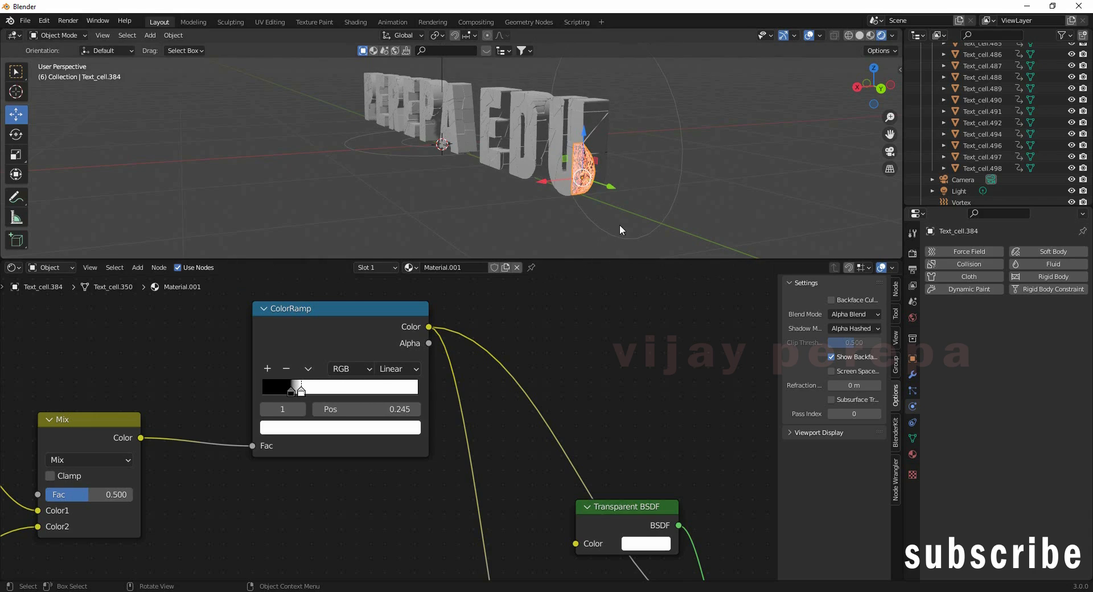
pyautogui.scroll(4, 644, 216)
pyautogui.moveTo(729, 207); pyautogui.dragTo(717, 189, button='middle')
pyautogui.moveTo(291, 393)
pyautogui.mouseDown()
pyautogui.moveTo(279, 392)
pyautogui.moveTo(322, 400)
pyautogui.moveTo(264, 399)
pyautogui.moveTo(304, 393)
pyautogui.moveTo(293, 390)
pyautogui.moveTo(321, 398)
pyautogui.moveTo(303, 398)
pyautogui.mouseUp()
pyautogui.click(278, 393)
pyautogui.moveTo(744, 176); pyautogui.dragTo(701, 185, button='middle')
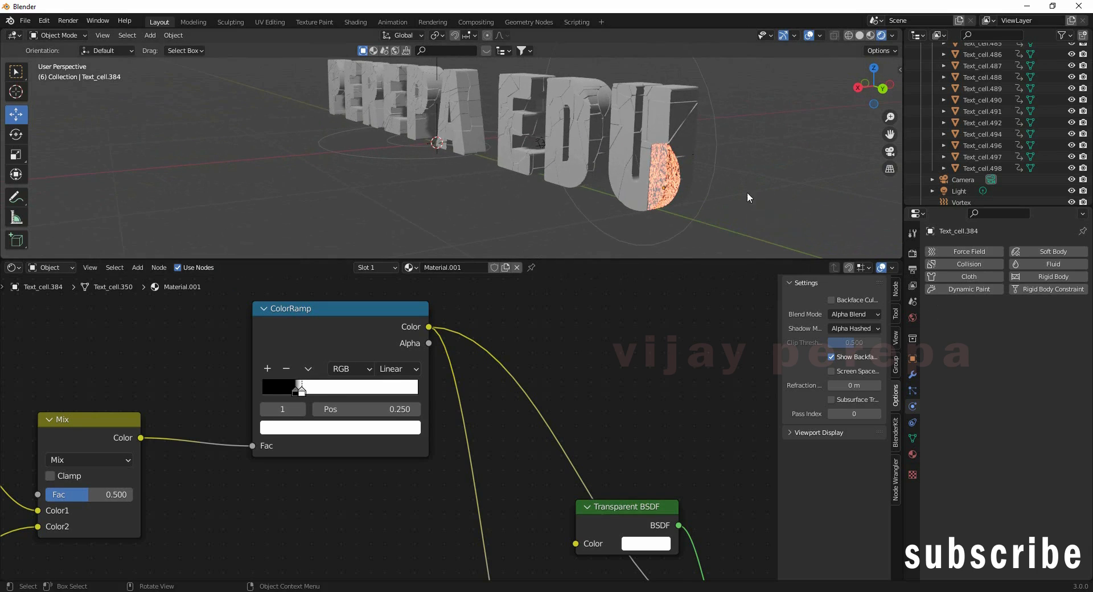
# Step: Drop the World background colour's Value to 0 so it turns black
pyautogui.click(915, 319)
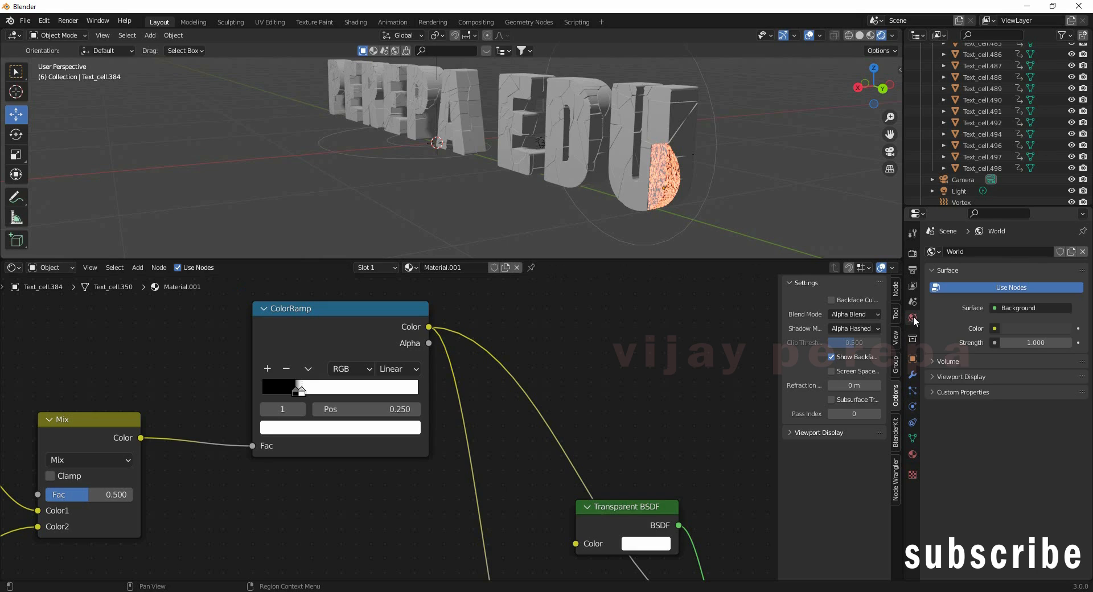
pyautogui.click(1026, 329)
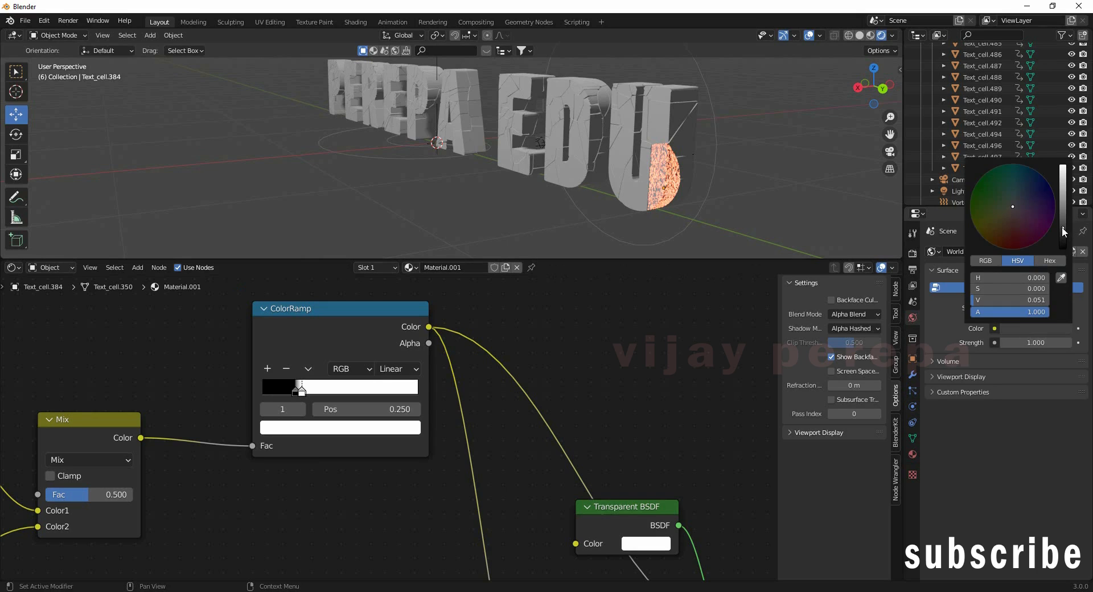
pyautogui.moveTo(1063, 232); pyautogui.dragTo(1064, 249)
pyautogui.moveTo(699, 204)
pyautogui.mouseDown(button='middle')
pyautogui.moveTo(771, 185)
pyautogui.moveTo(824, 203)
pyautogui.moveTo(789, 174)
pyautogui.moveTo(716, 212)
pyautogui.mouseUp(button='middle')
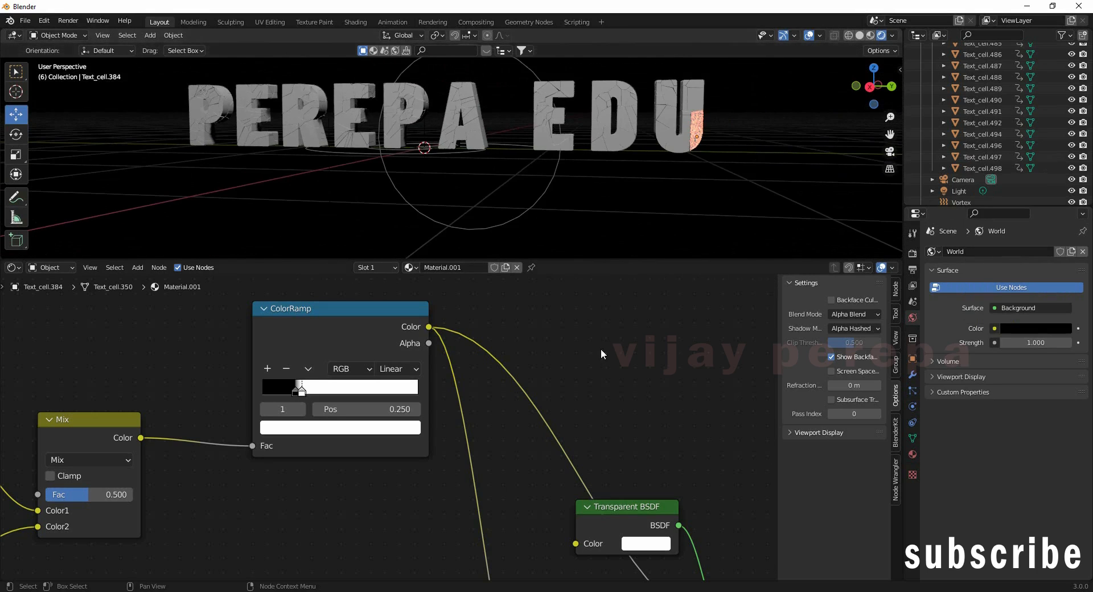
pyautogui.scroll(-2, 702, 145)
# Step: Reselect the U piece Text_cell.384
pyautogui.click(621, 142)
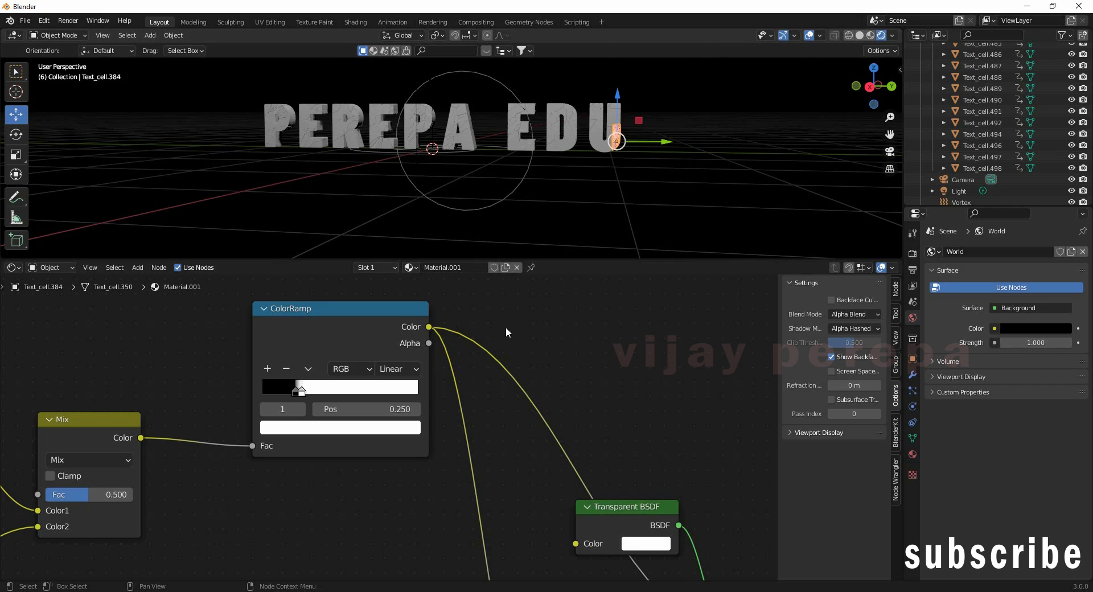
pyautogui.click(969, 168)
pyautogui.scroll(5, 1078, 167)
pyautogui.scroll(15, 1078, 167)
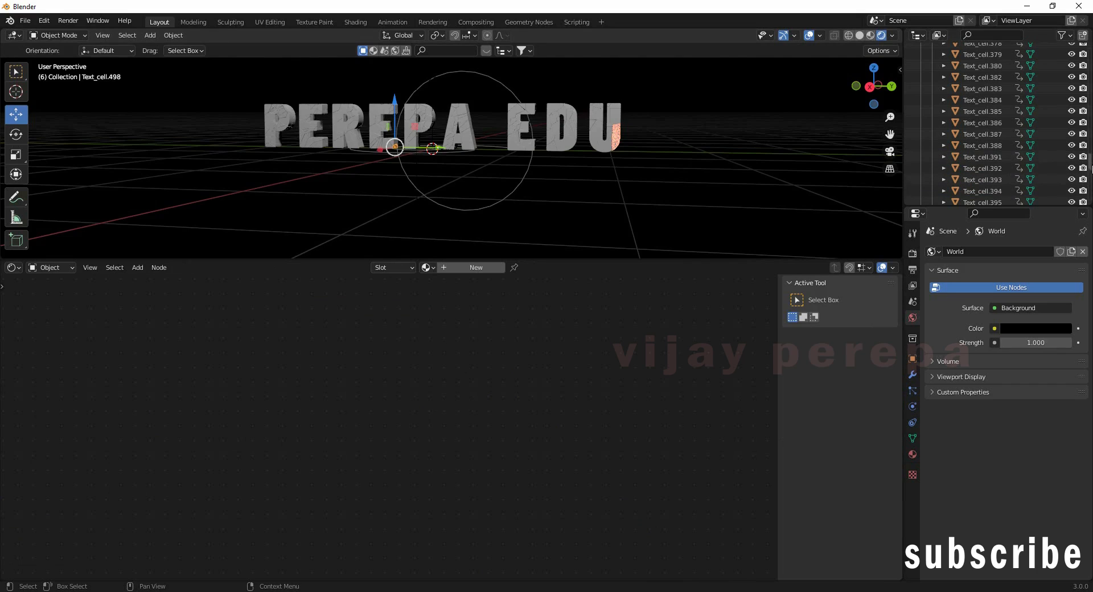
pyautogui.click(614, 141)
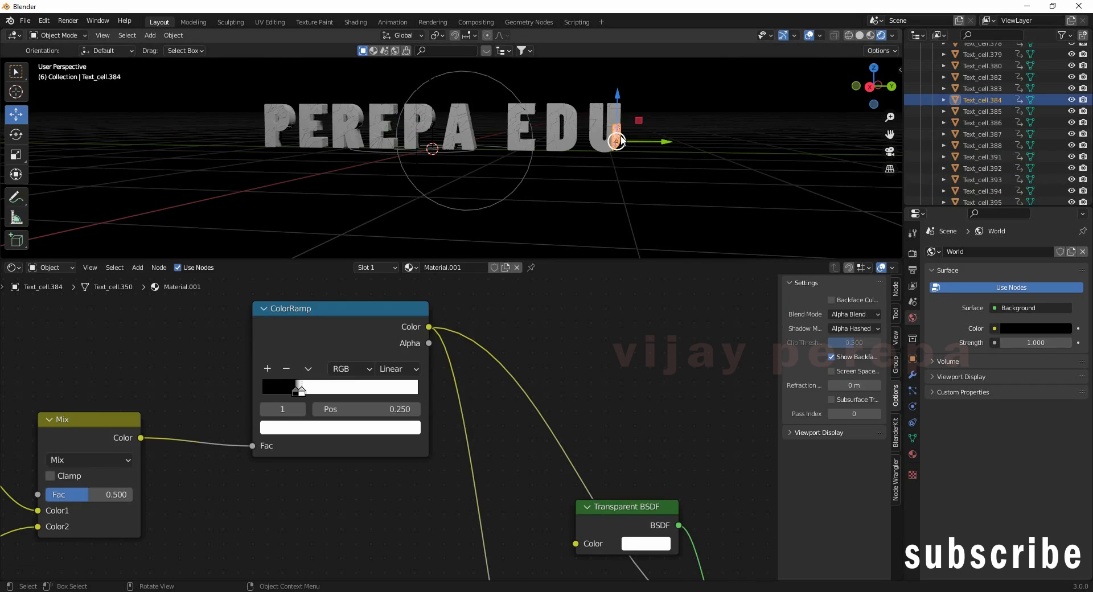
pyautogui.scroll(20, 1078, 171)
pyautogui.scroll(20, 1092, 74)
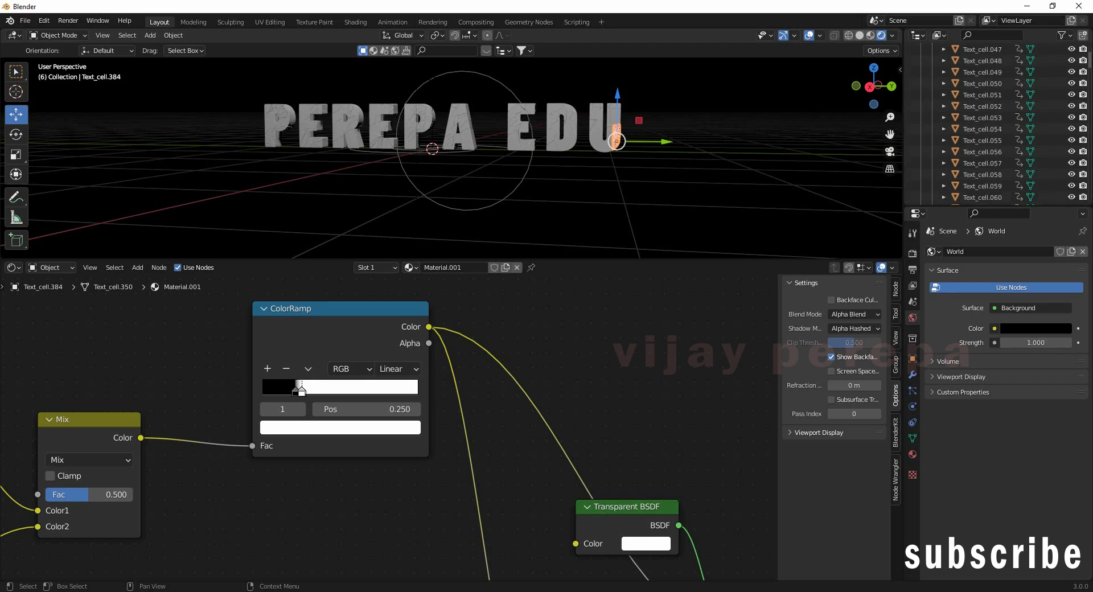
pyautogui.scroll(5, 1092, 69)
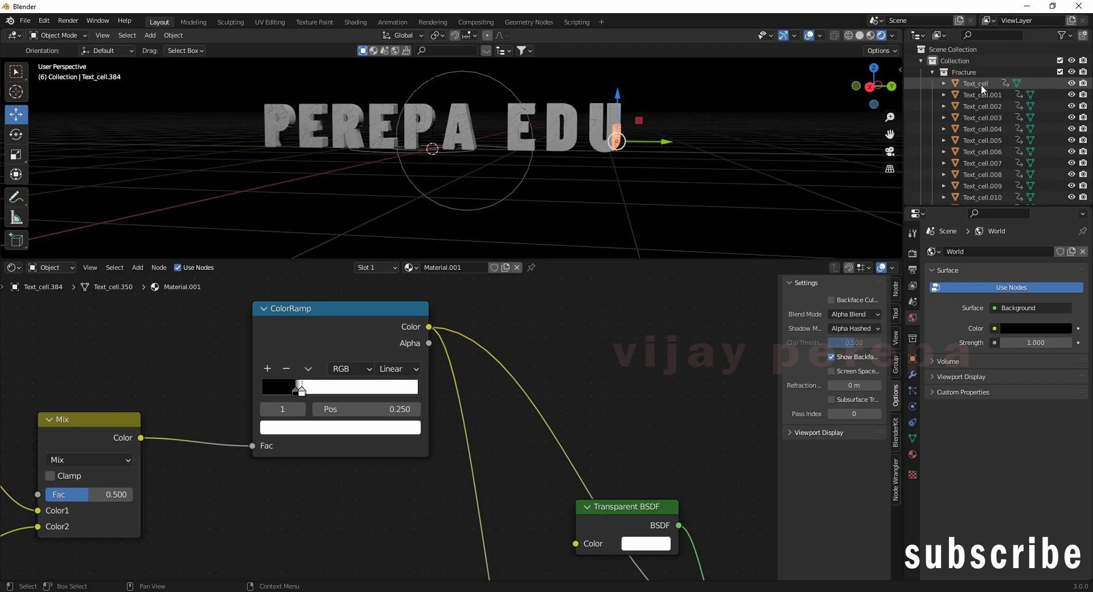
# Step: Box-select all text pieces with Text_cell.384 active and Link Materials so all share Material.001
pyautogui.click(973, 83)
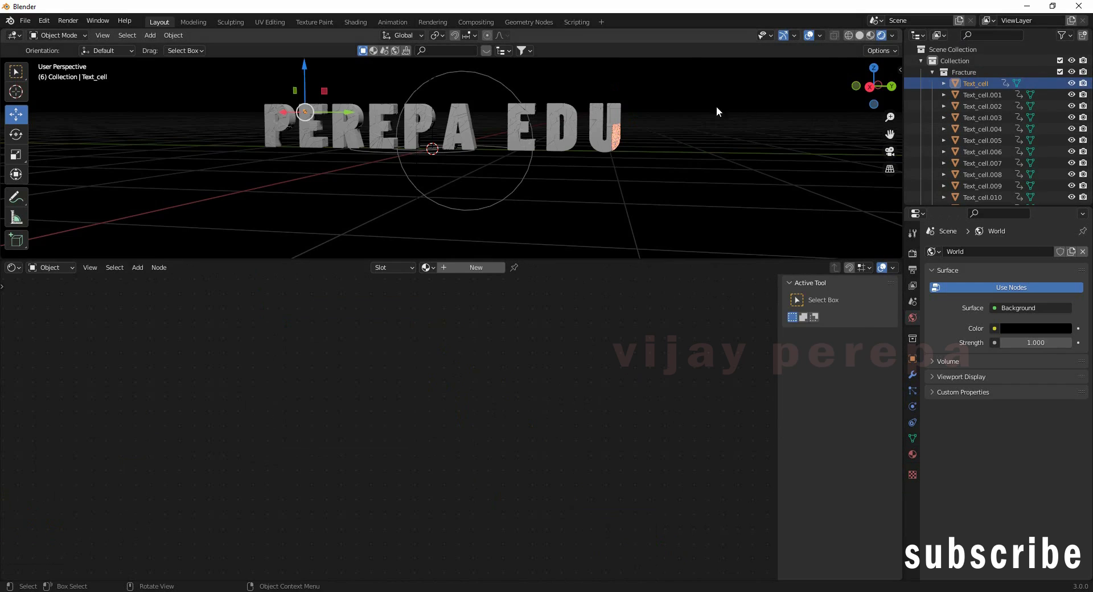
pyautogui.click(616, 133)
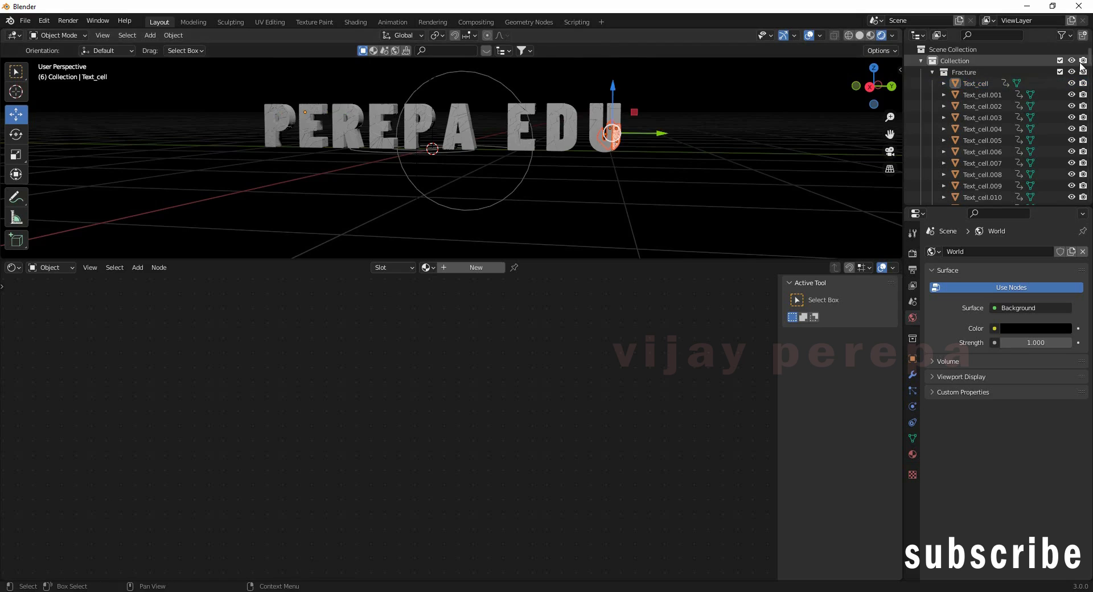
pyautogui.click(631, 147)
pyautogui.click(617, 140)
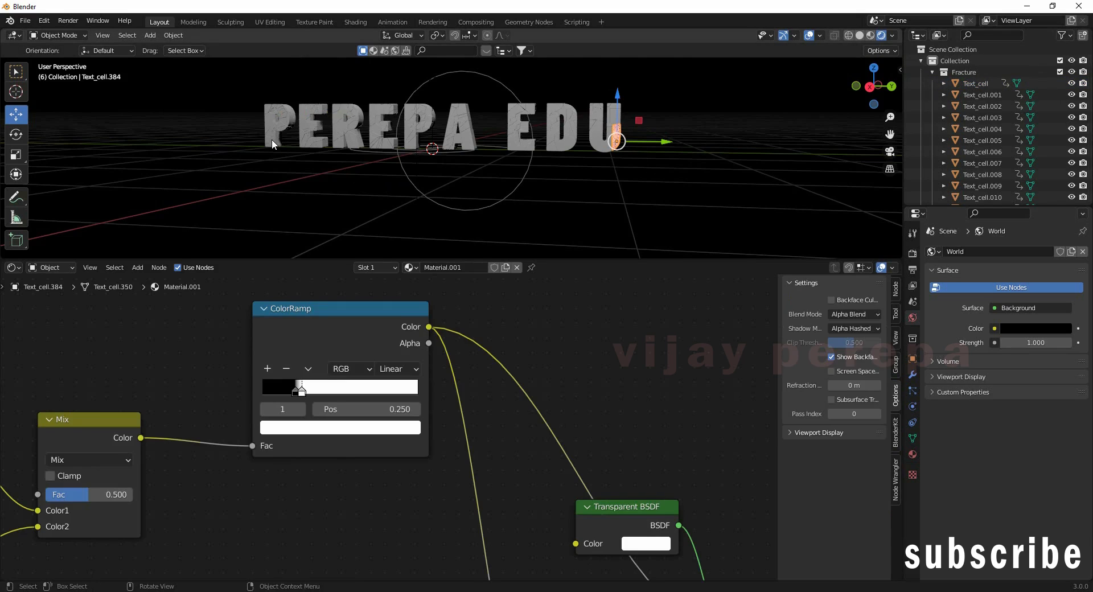
pyautogui.press('b')
pyautogui.moveTo(245, 75); pyautogui.dragTo(674, 183)
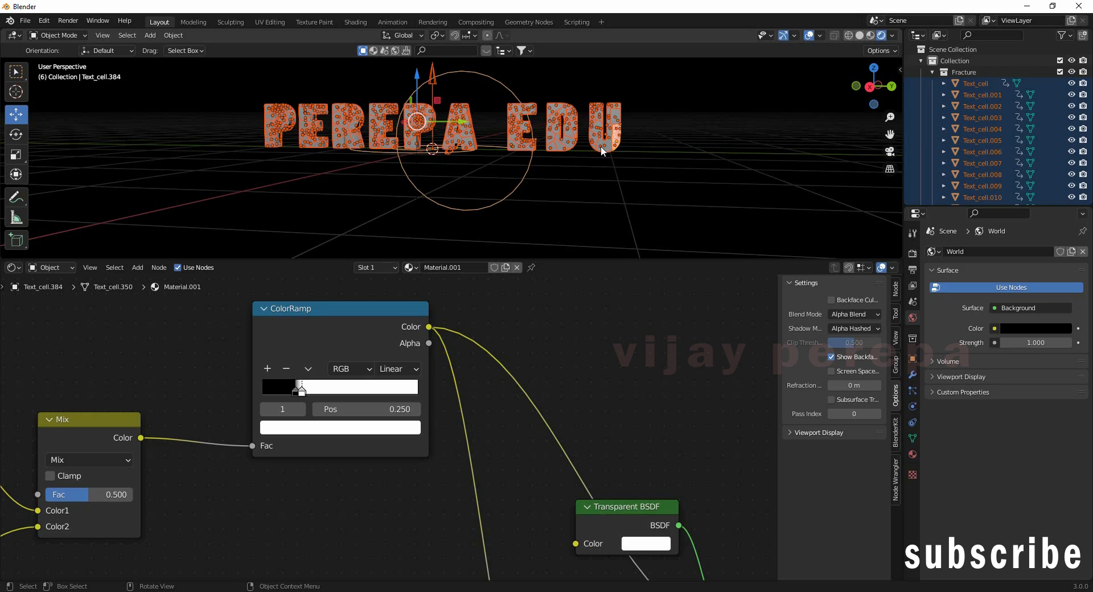
pyautogui.hotkey('ctrl', 'l')
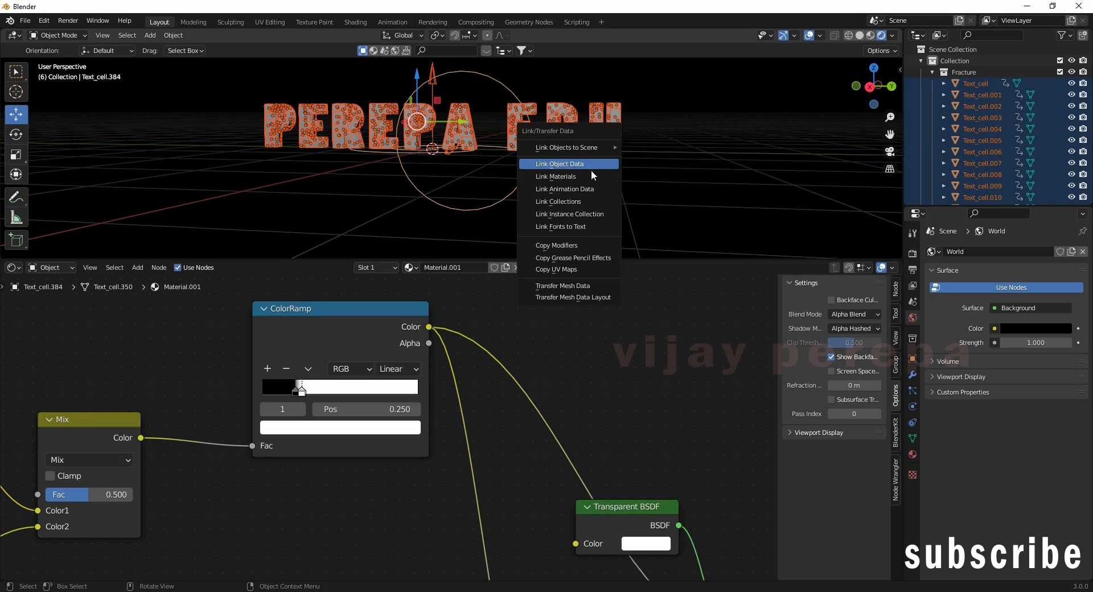
pyautogui.click(590, 172)
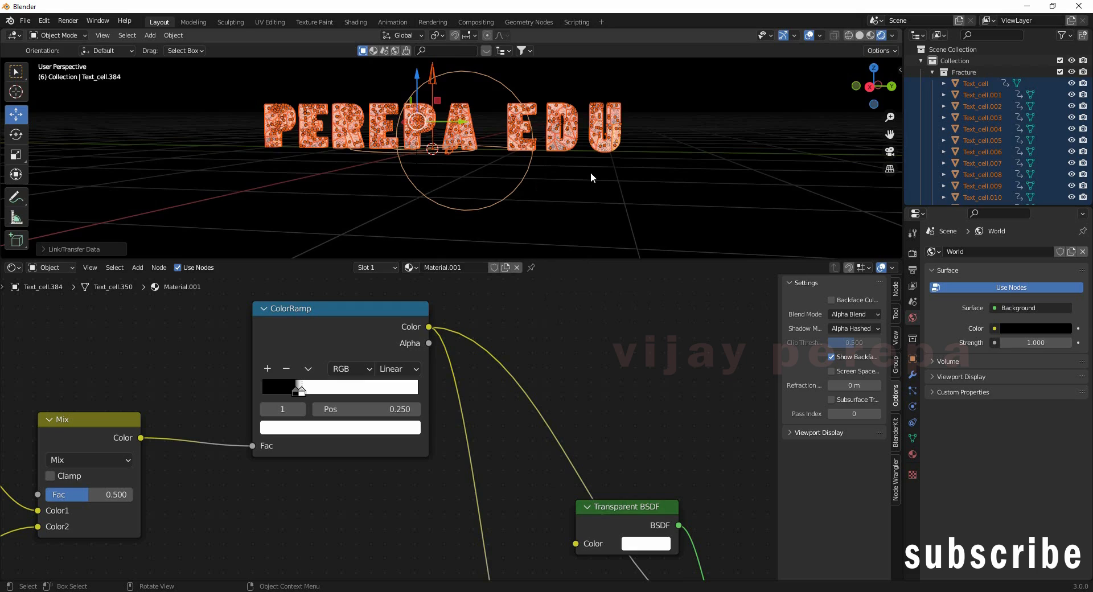
pyautogui.click(667, 207)
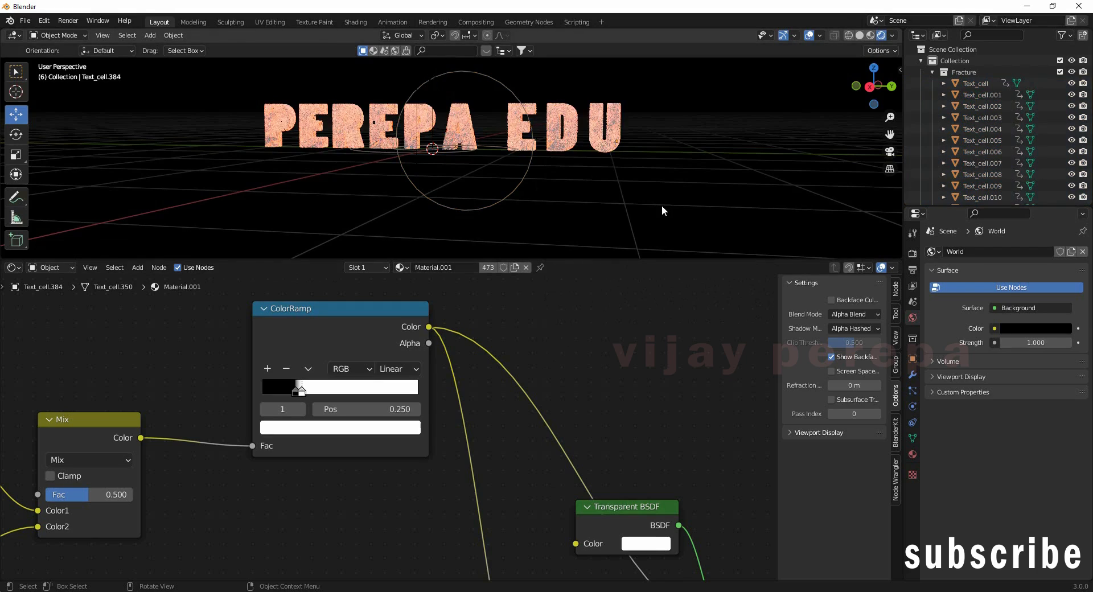
# Step: Move the ColorRamp white stop to 0.218 to spread orange speckles across the letters
pyautogui.moveTo(680, 206); pyautogui.dragTo(454, 360, button='middle')
pyautogui.moveTo(306, 395); pyautogui.dragTo(299, 394)
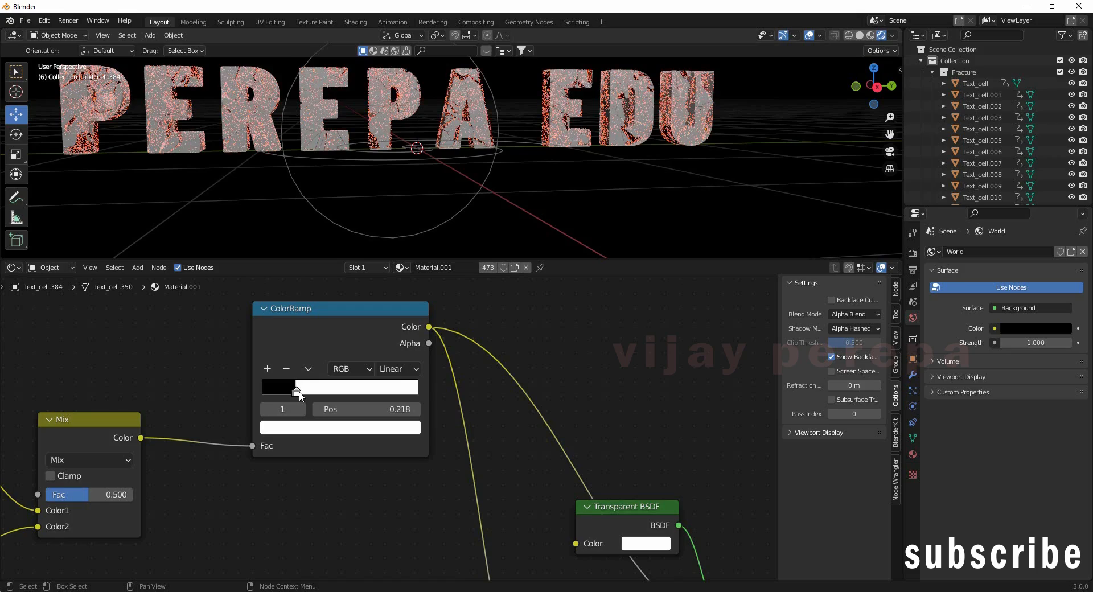
pyautogui.click(295, 392)
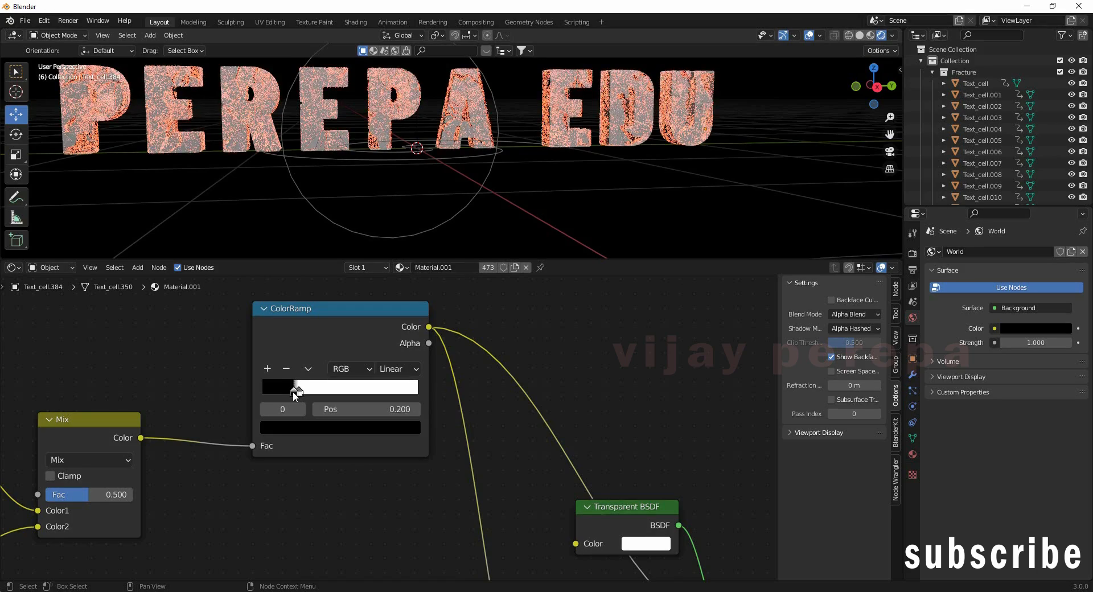
pyautogui.click(296, 393)
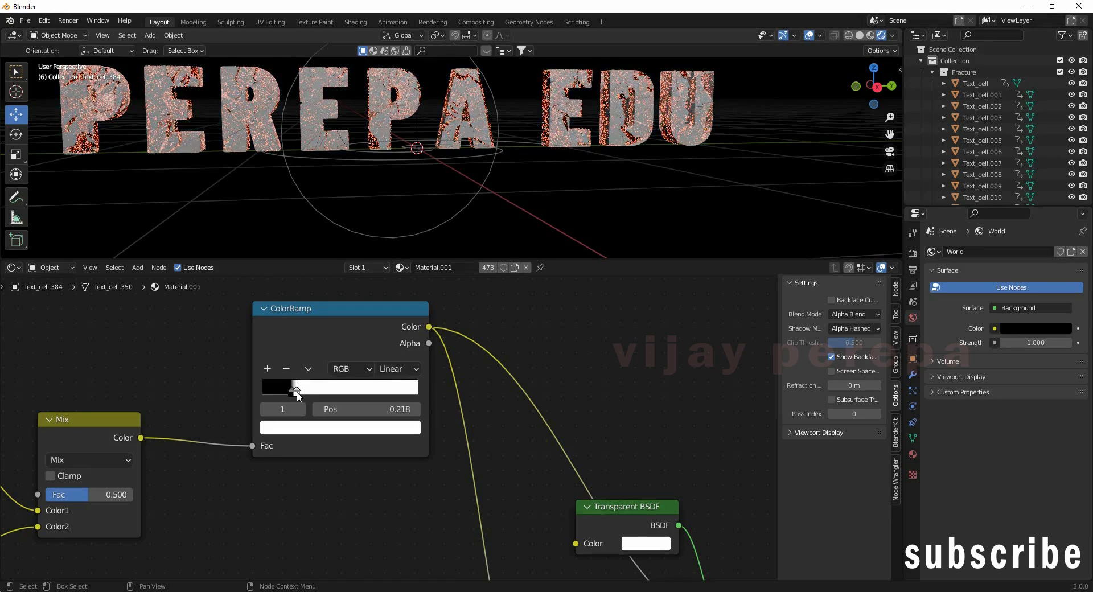
pyautogui.moveTo(535, 210); pyautogui.dragTo(516, 171, button='middle')
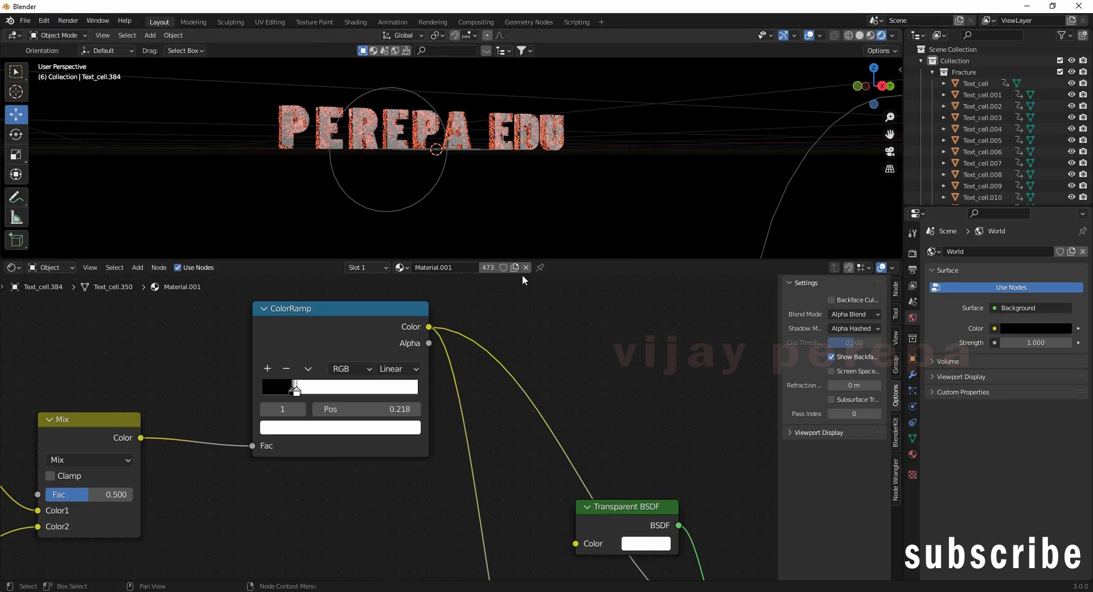
# Step: Render a test image of the current frame and close the render window
pyautogui.click(69, 21)
pyautogui.click(74, 33)
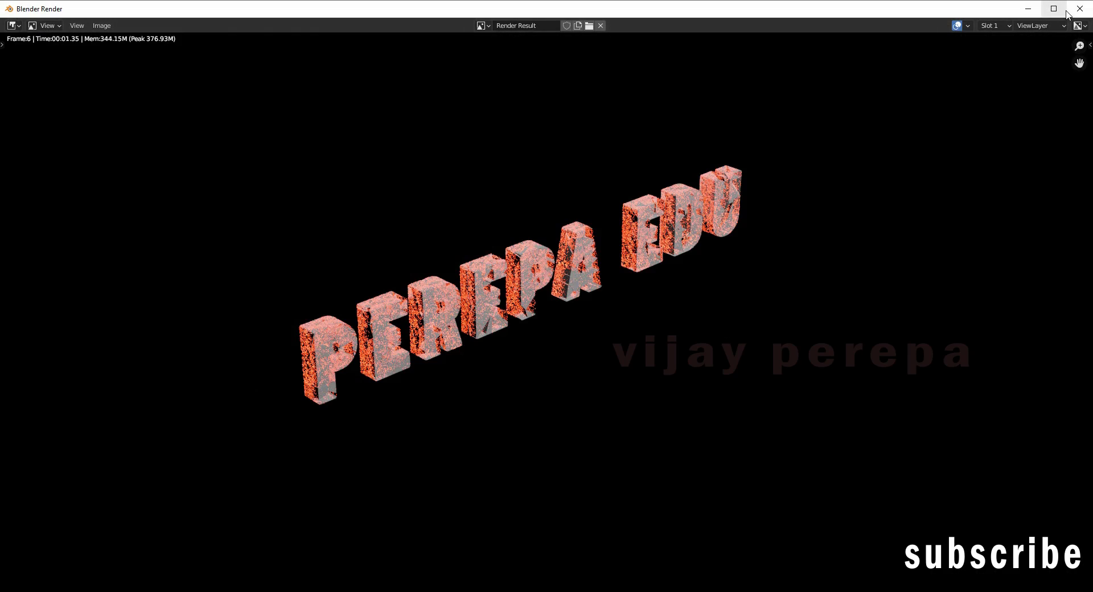
pyautogui.click(1079, 8)
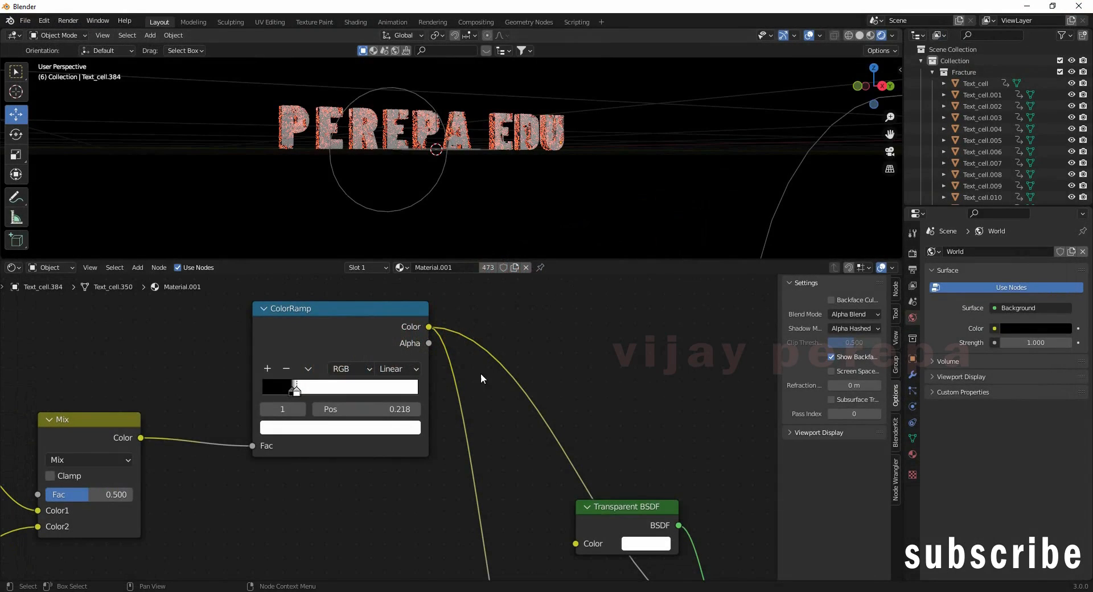
# Step: Set the Principled BSDF Base Color to blue
pyautogui.scroll(-6, 596, 364)
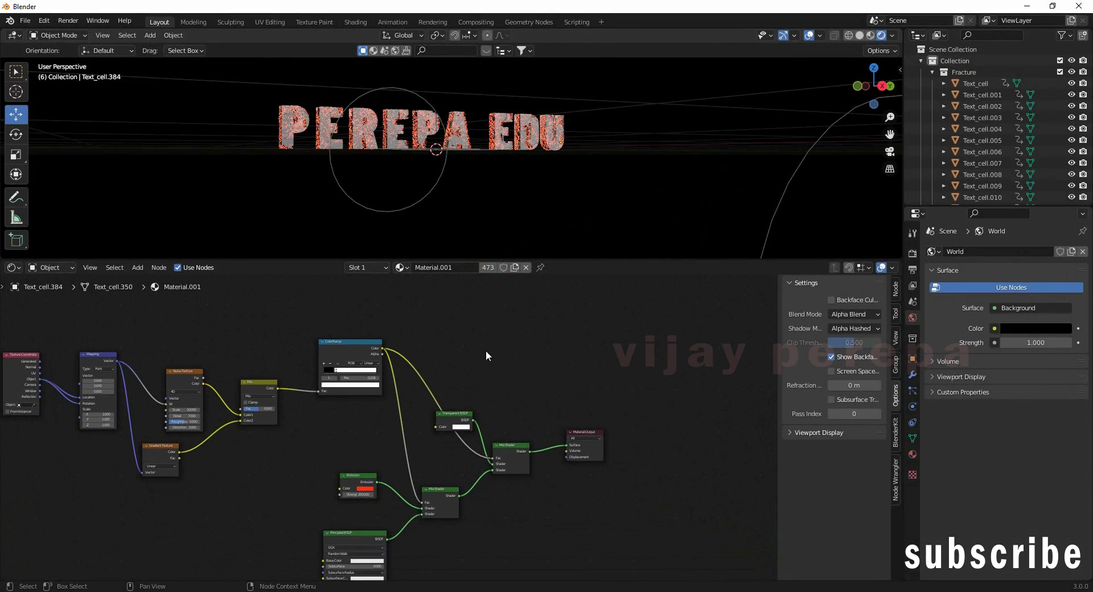
pyautogui.scroll(5, 497, 470)
pyautogui.moveTo(490, 522); pyautogui.dragTo(545, 380, button='middle')
pyautogui.scroll(3, 541, 354)
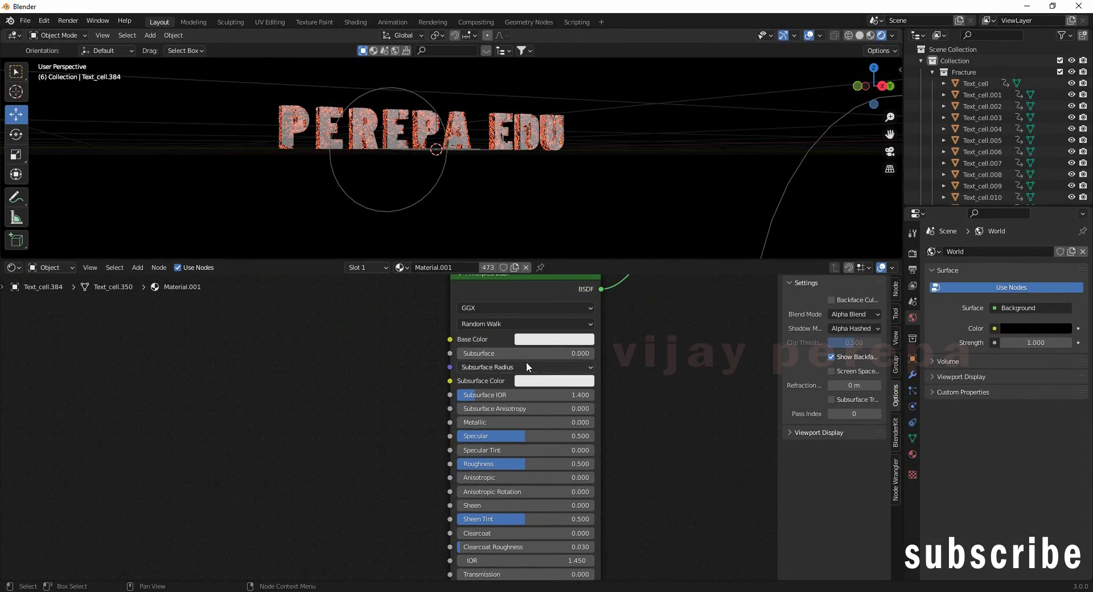
pyautogui.click(537, 341)
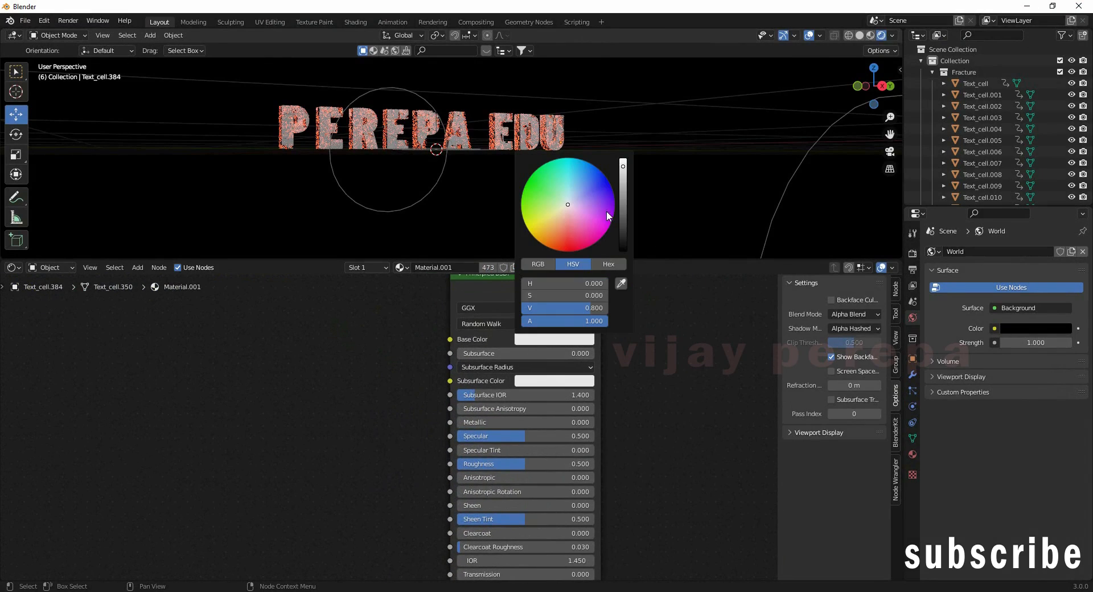
pyautogui.click(592, 167)
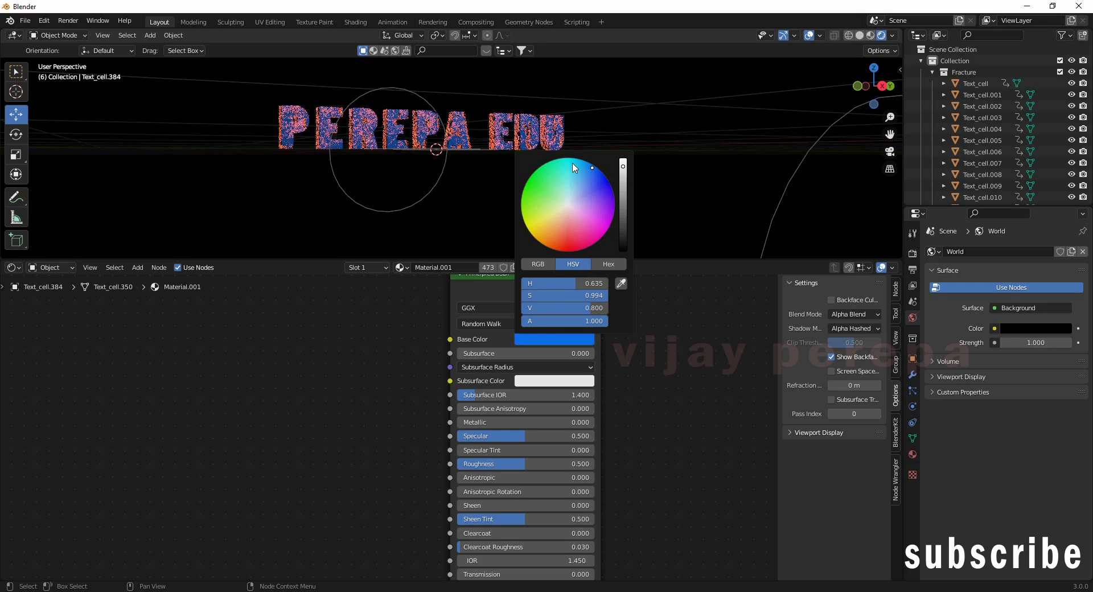
# Step: Bring the Texture Coordinate, Mapping and texture nodes feeding the ColorRamp into view
pyautogui.moveTo(564, 193); pyautogui.dragTo(426, 194, button='middle')
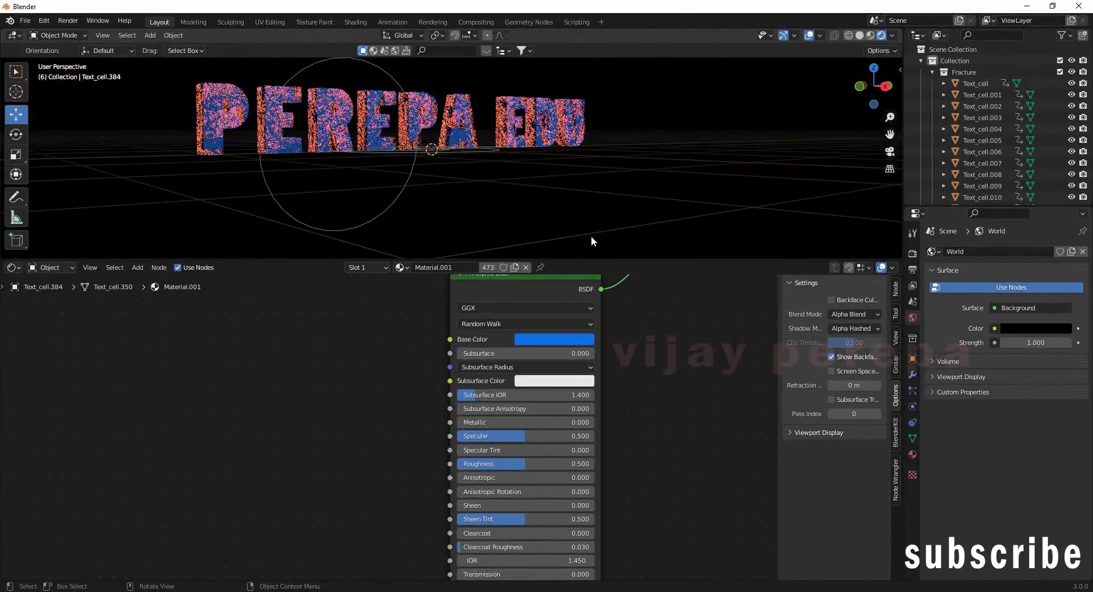
pyautogui.scroll(-3, 537, 182)
pyautogui.moveTo(536, 182); pyautogui.dragTo(483, 182, button='middle')
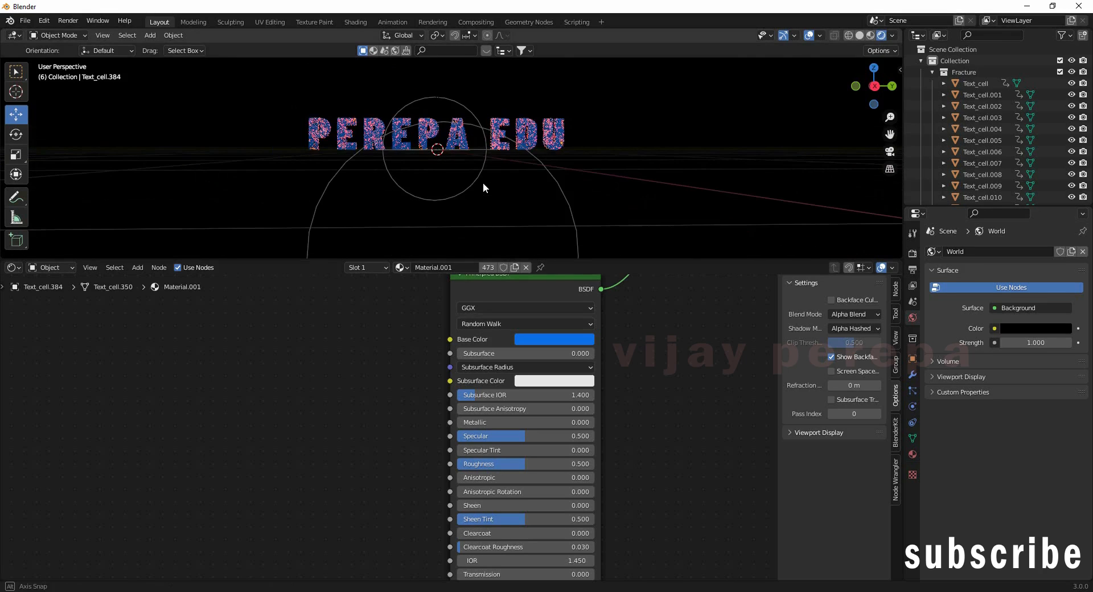
pyautogui.scroll(-1, 267, 439)
pyautogui.scroll(-8, 267, 440)
pyautogui.moveTo(376, 362); pyautogui.dragTo(561, 495, button='middle')
pyautogui.scroll(5, 217, 396)
pyautogui.moveTo(214, 394); pyautogui.dragTo(288, 482, button='middle')
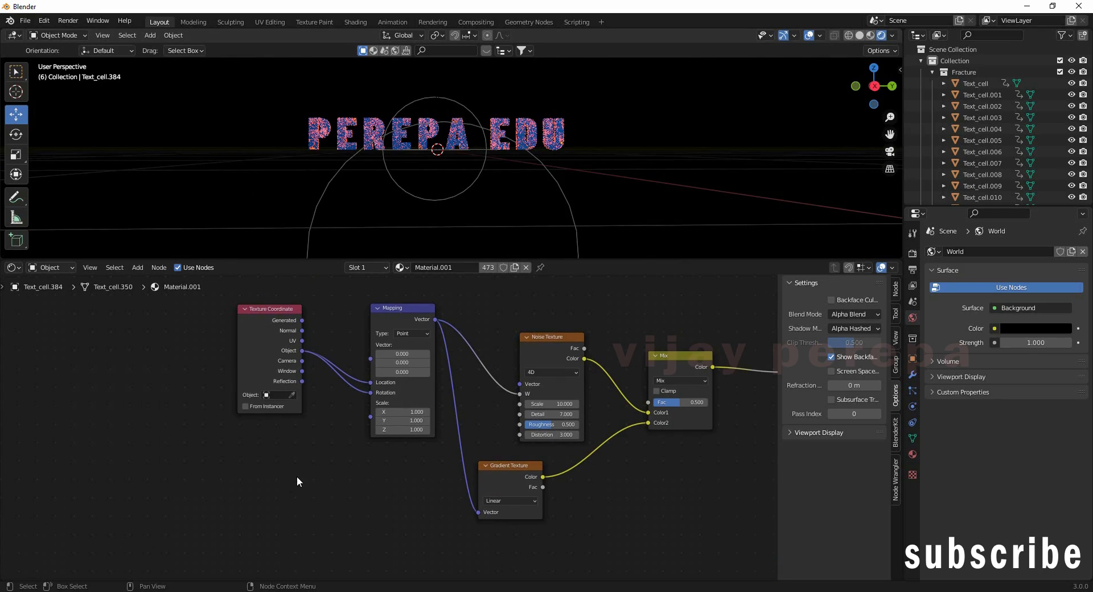
pyautogui.scroll(-2, 344, 502)
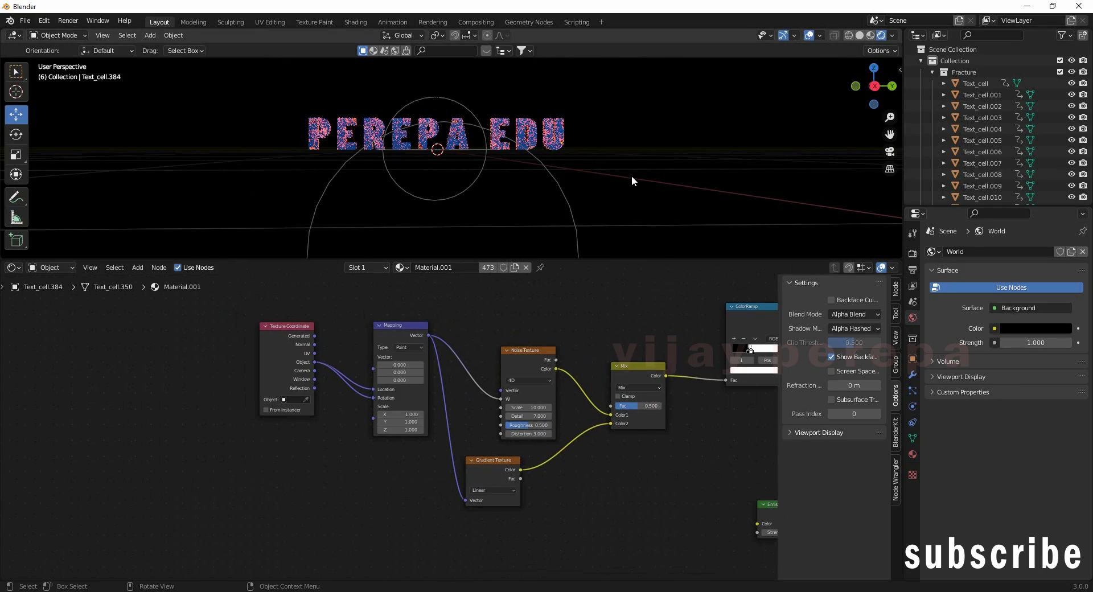
pyautogui.hotkey('shift', 'a')
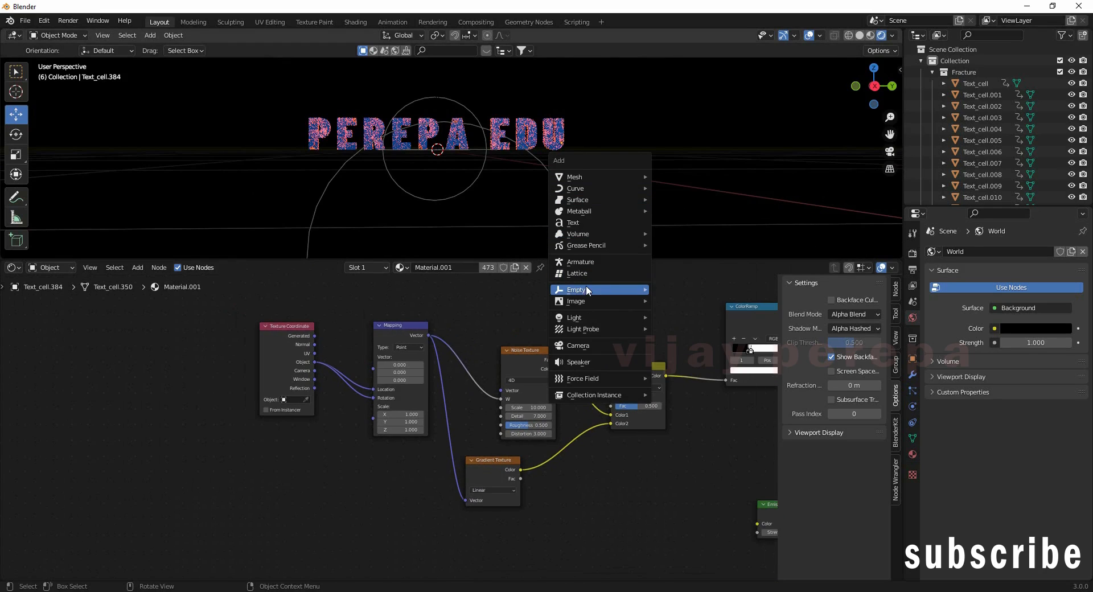
# Step: Add a Plain Axes Empty and select all Text_cell pieces in the Outliner
pyautogui.moveTo(586, 290)
pyautogui.click(678, 284)
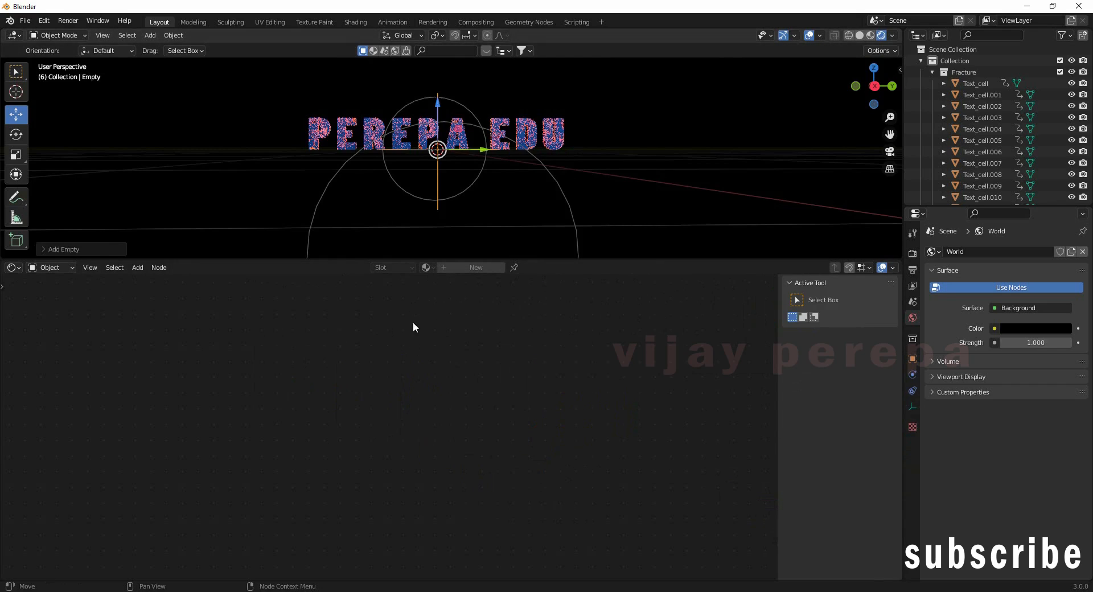
pyautogui.click(979, 84)
pyautogui.moveTo(1090, 59); pyautogui.dragTo(1090, 196)
pyautogui.keyDown('shift'); pyautogui.click(990, 137); pyautogui.keyUp('shift')
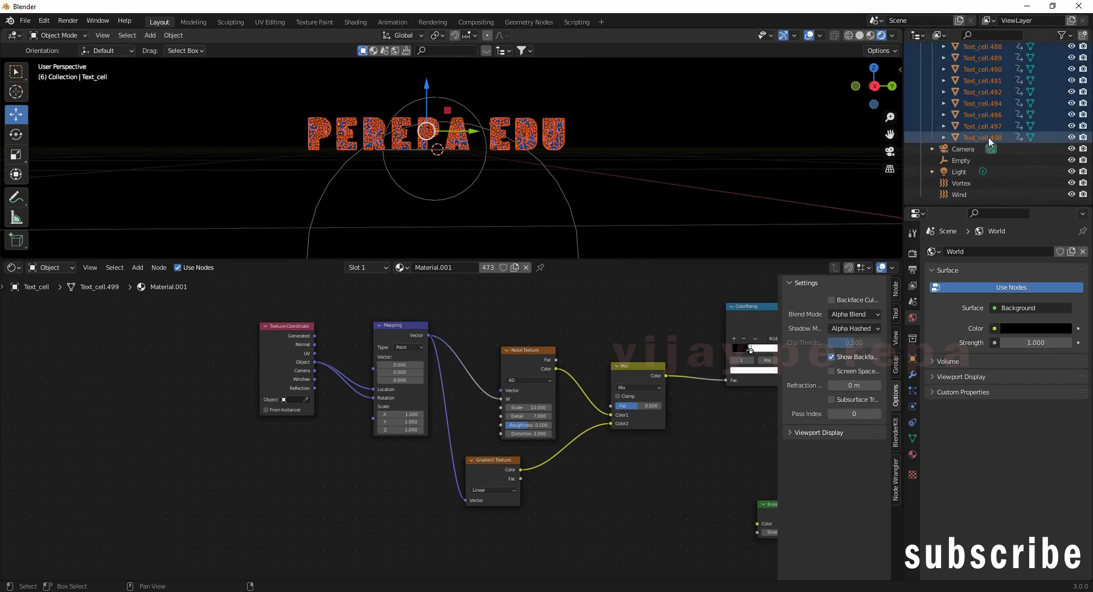
# Step: Set the Texture Coordinate node's Object field to the Empty
pyautogui.click(293, 400)
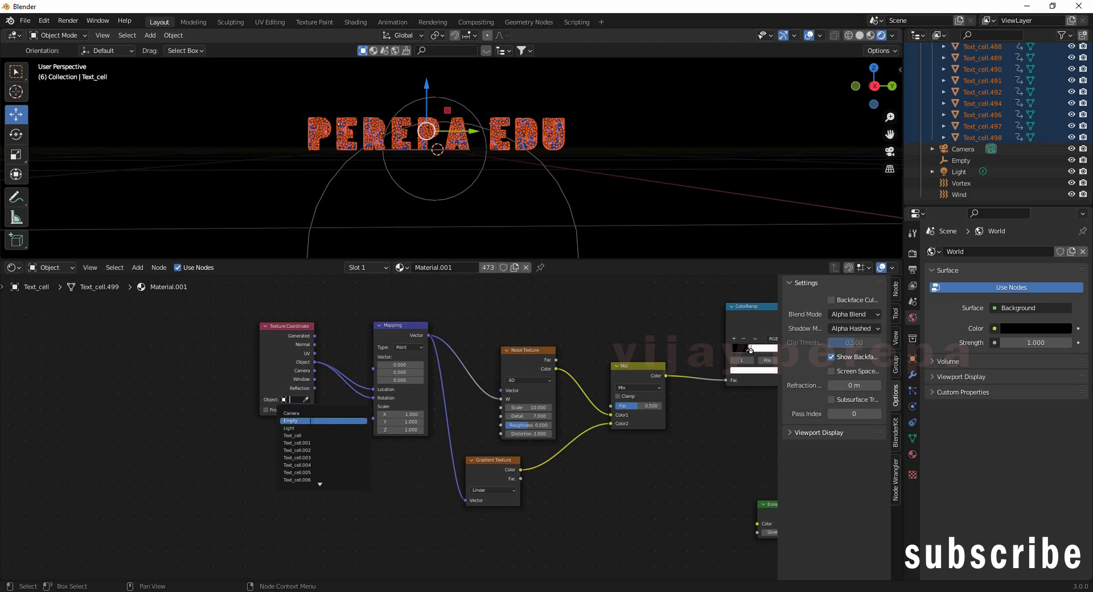
pyautogui.click(308, 421)
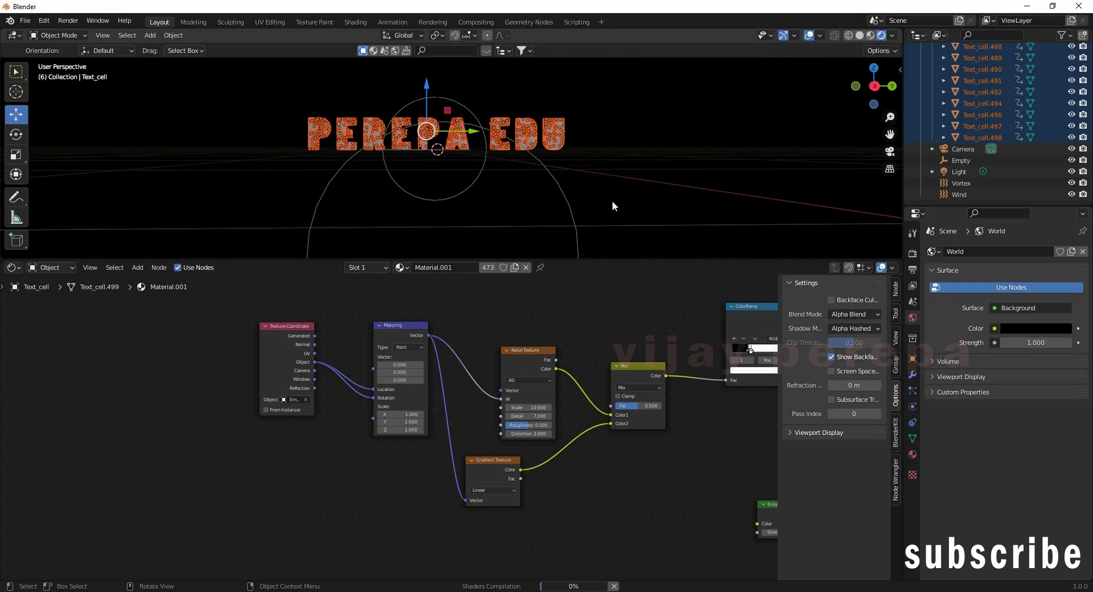
pyautogui.moveTo(646, 262); pyautogui.dragTo(652, 296)
pyautogui.moveTo(661, 237); pyautogui.dragTo(443, 282, button='middle')
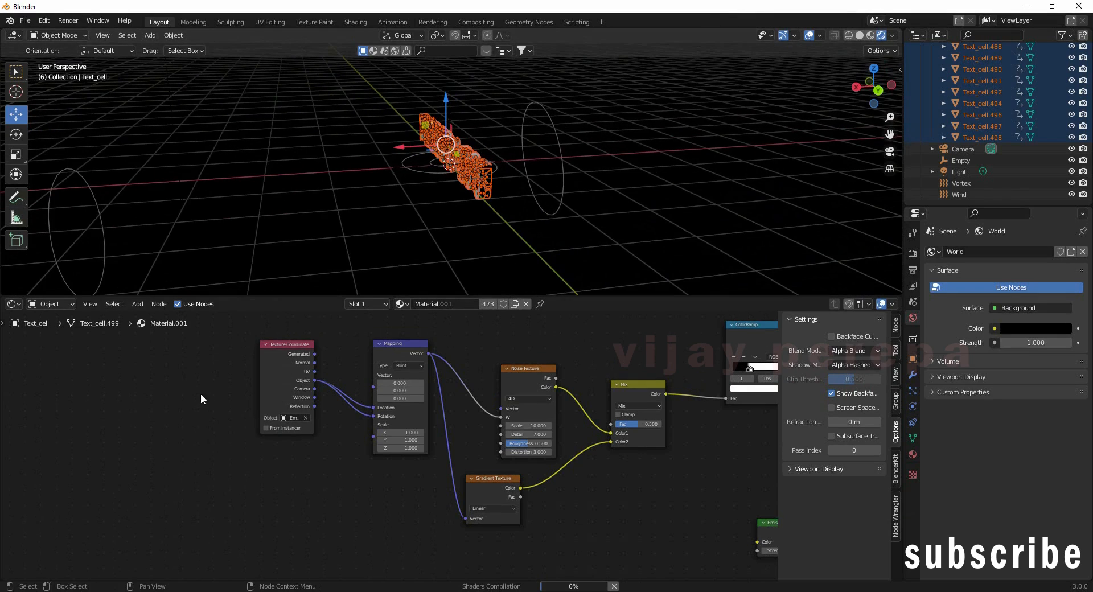
# Step: Merge the node editor area into the 3D viewport
pyautogui.click(12, 304)
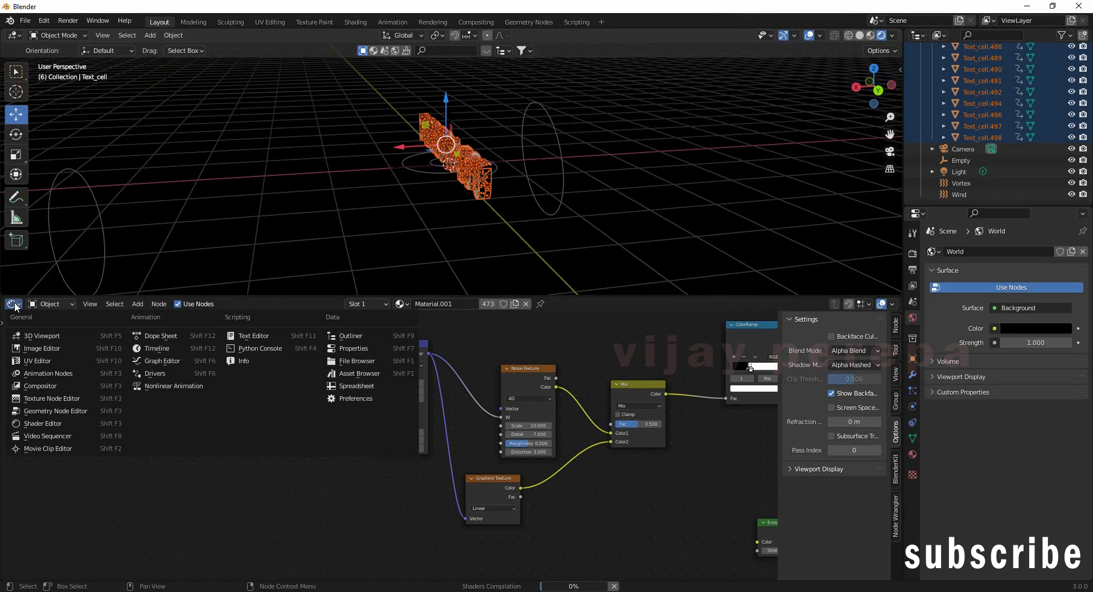
pyautogui.click(2, 340)
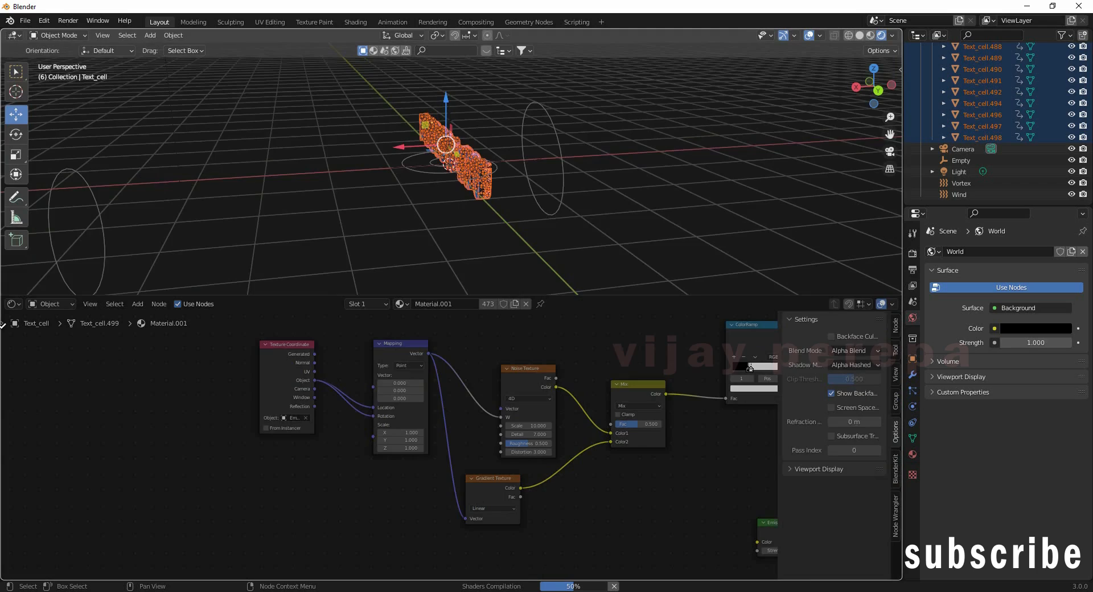
pyautogui.moveTo(1, 293); pyautogui.dragTo(1, 299)
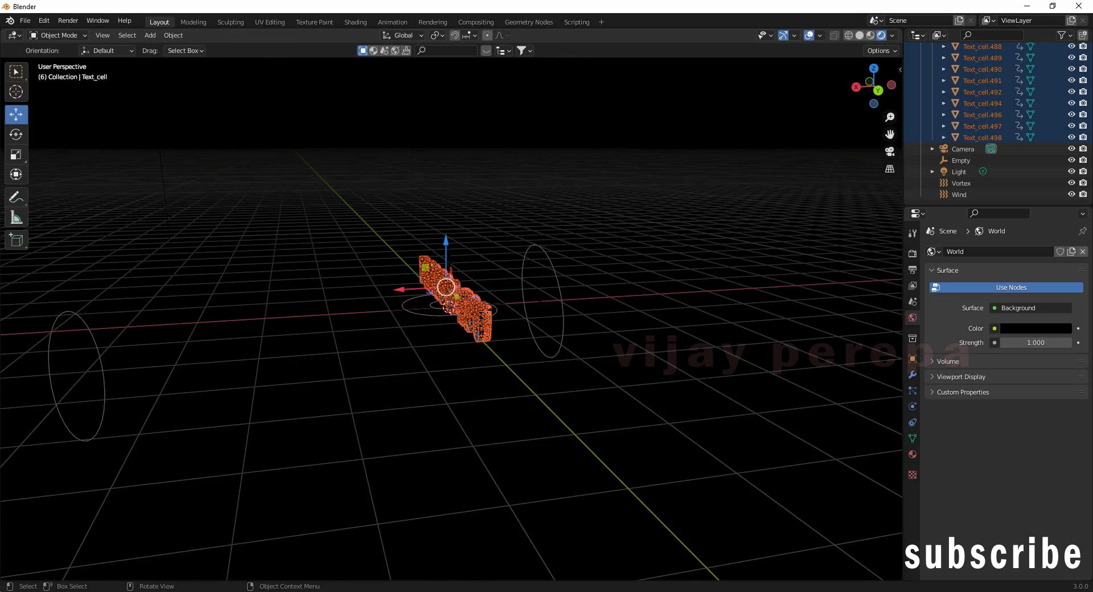
pyautogui.moveTo(1, 575); pyautogui.dragTo(27, 473)
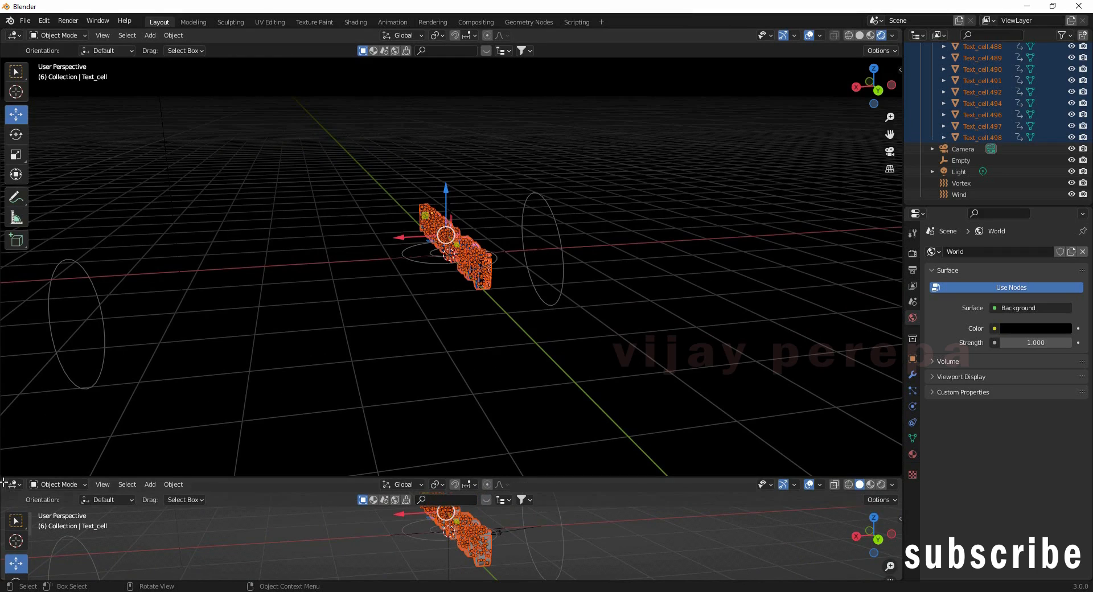
pyautogui.moveTo(2, 481)
pyautogui.mouseDown()
pyautogui.moveTo(4, 457)
pyautogui.moveTo(12, 496)
pyautogui.mouseUp()
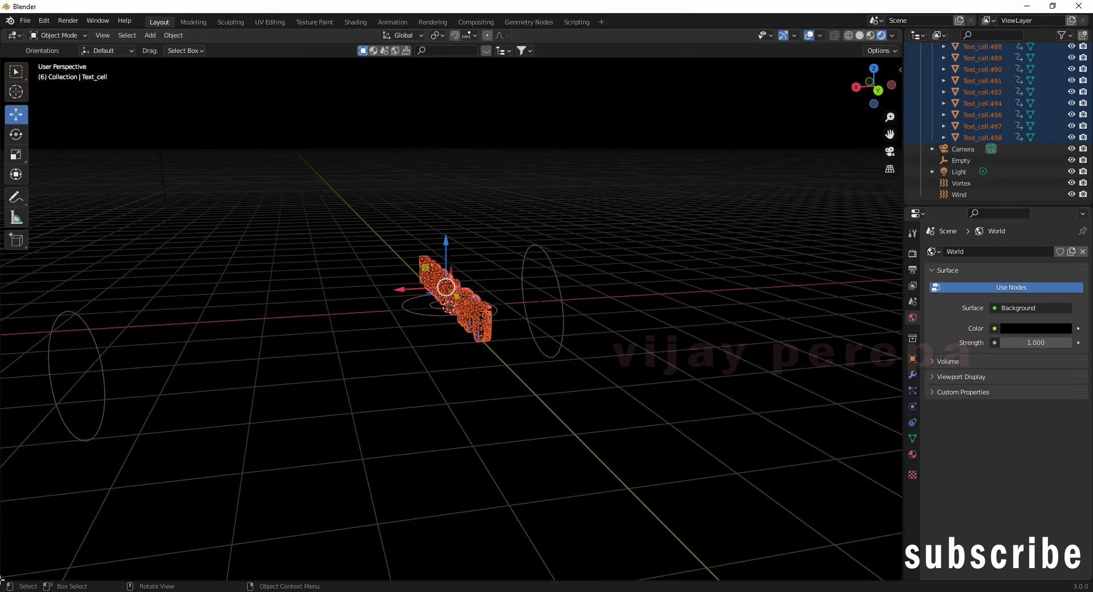
# Step: Split off a bottom area as a taller Timeline and deselect all with Alt+A
pyautogui.moveTo(3, 556); pyautogui.dragTo(9, 519)
pyautogui.click(22, 528)
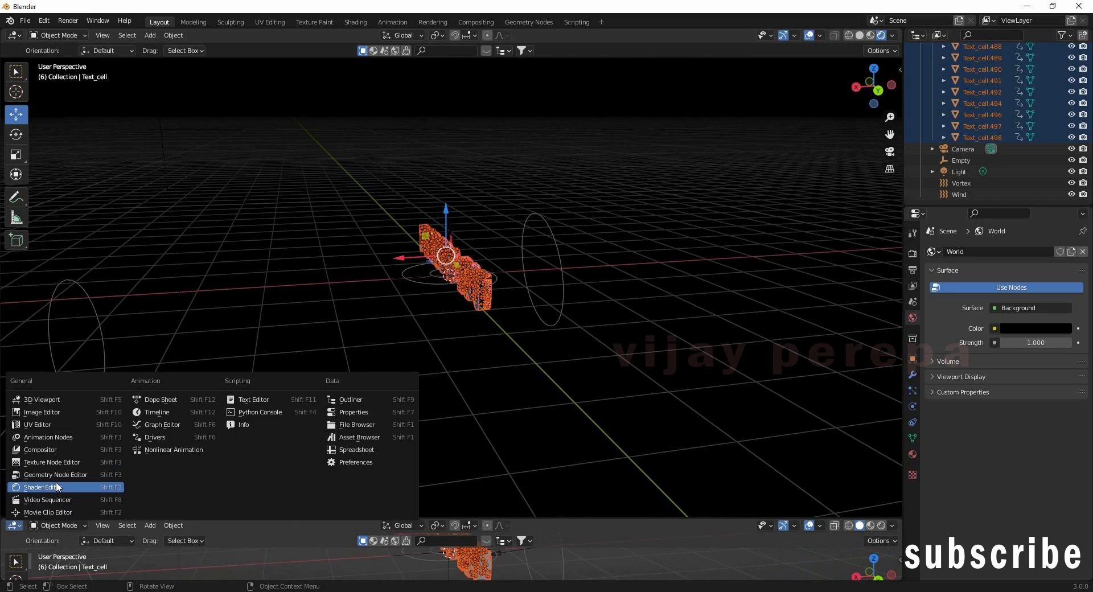
pyautogui.click(190, 418)
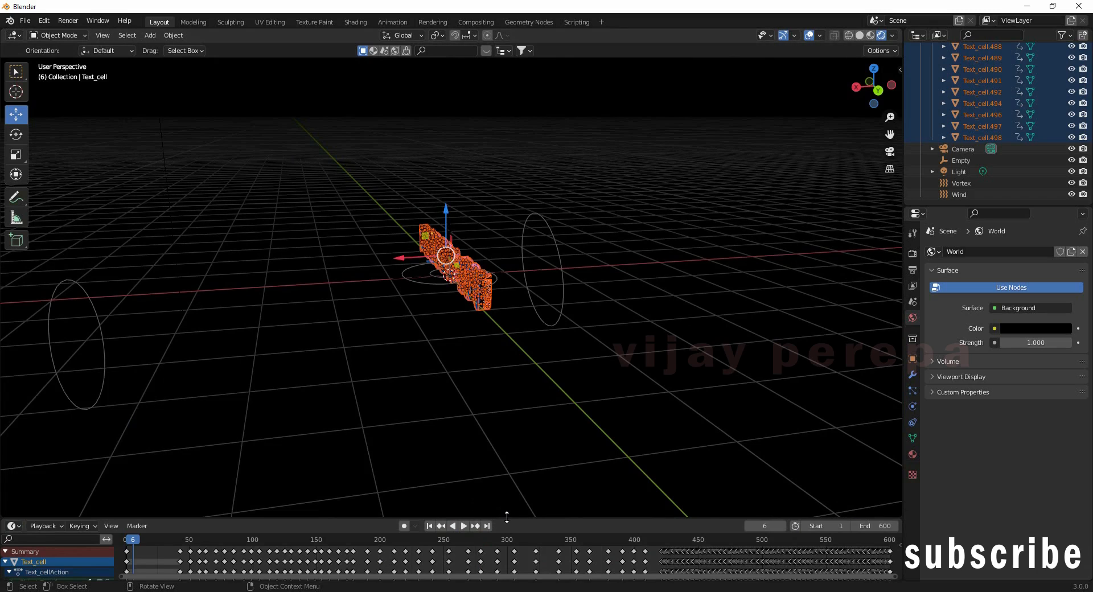
pyautogui.moveTo(506, 517); pyautogui.dragTo(508, 453)
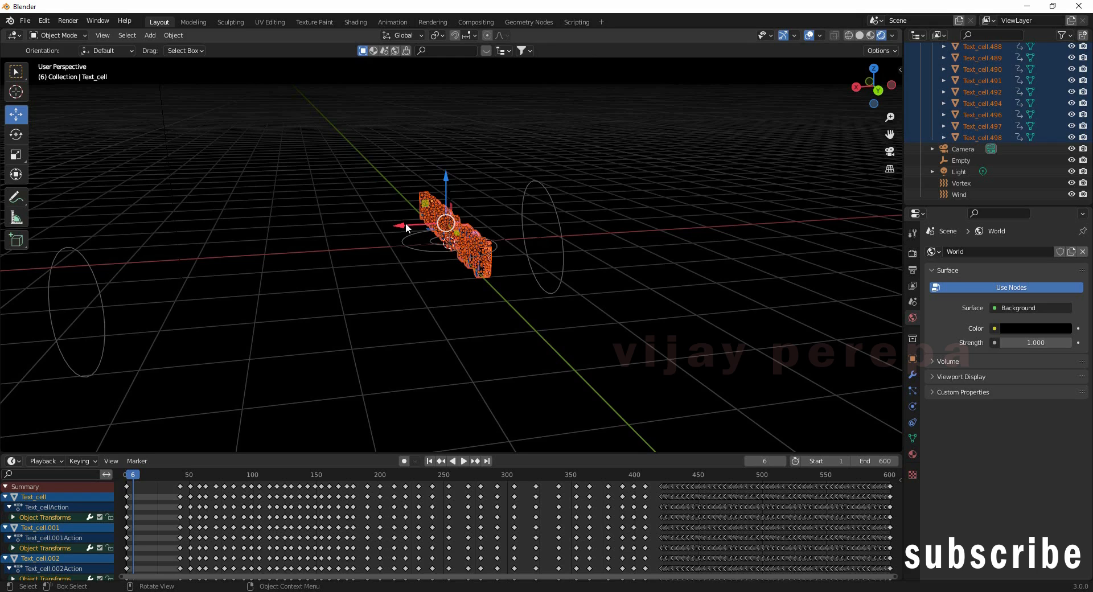
pyautogui.hotkey('alt', 'a')
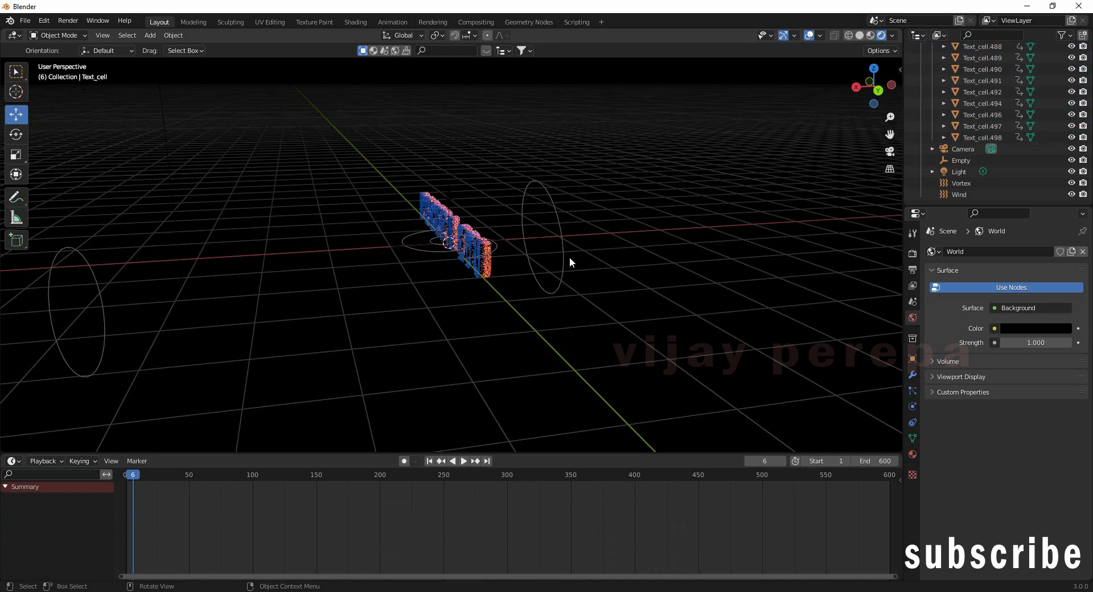
# Step: Move the Empty along X and keyframe its location near the animation start
pyautogui.click(961, 161)
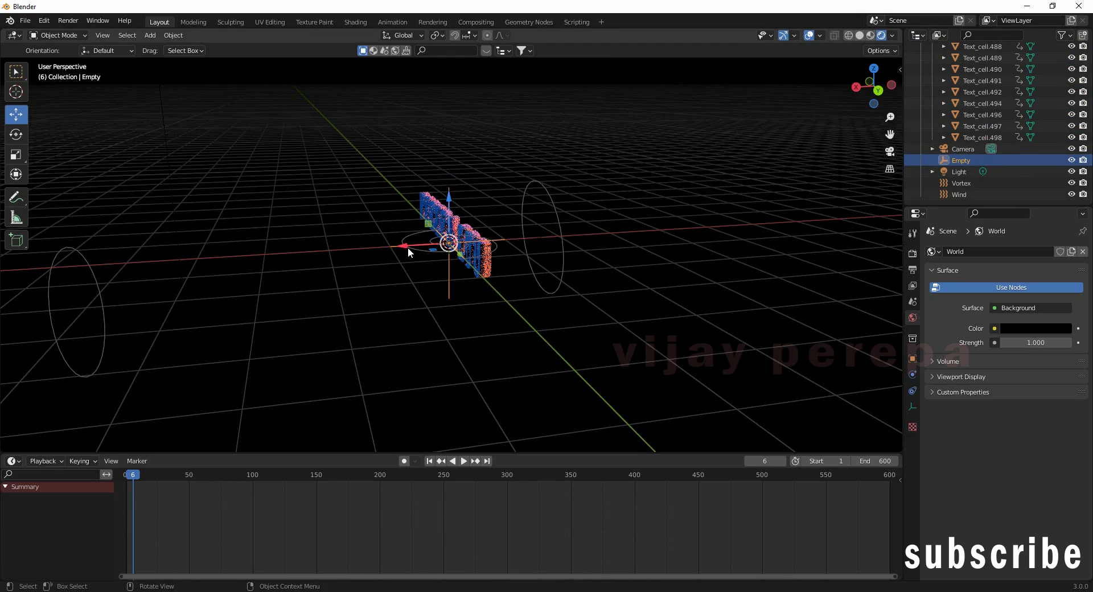
pyautogui.scroll(-2, 322, 532)
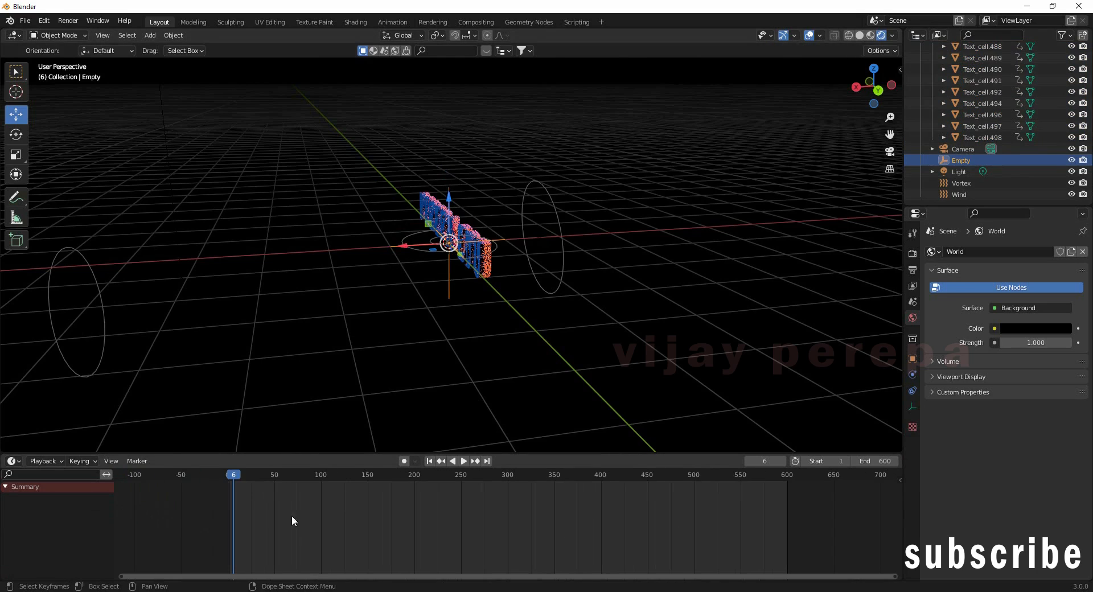
pyautogui.moveTo(233, 478); pyautogui.dragTo(230, 475)
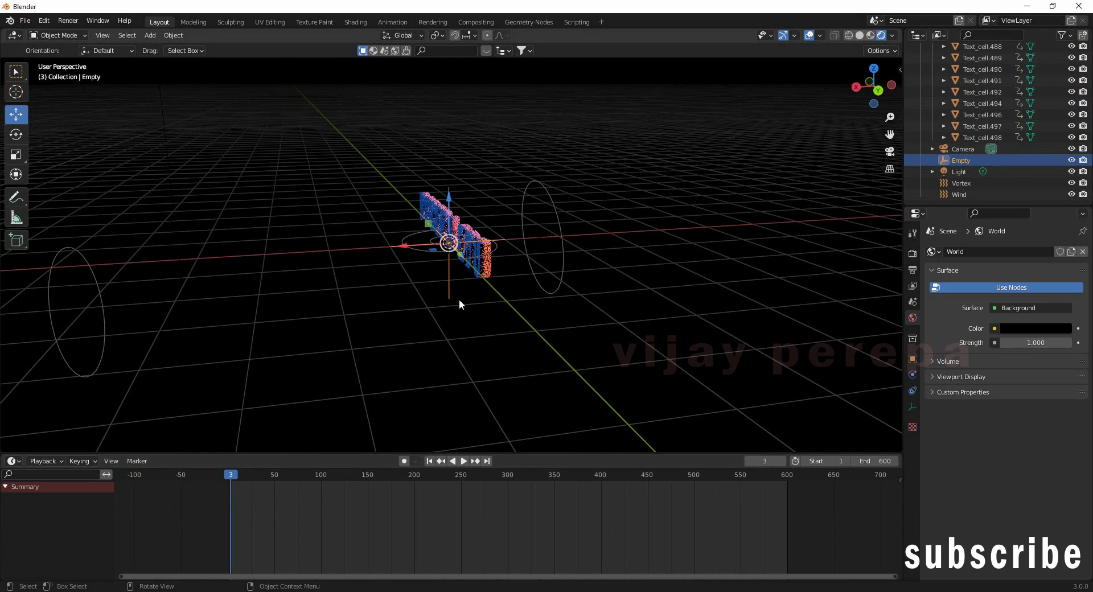
pyautogui.moveTo(402, 246); pyautogui.dragTo(448, 243)
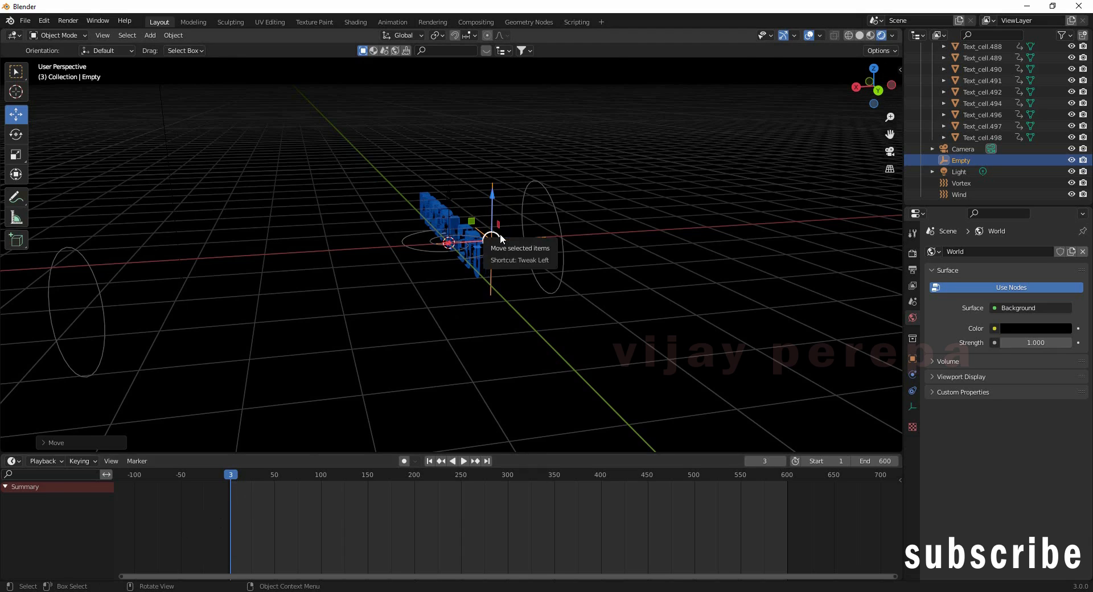
pyautogui.press('i')
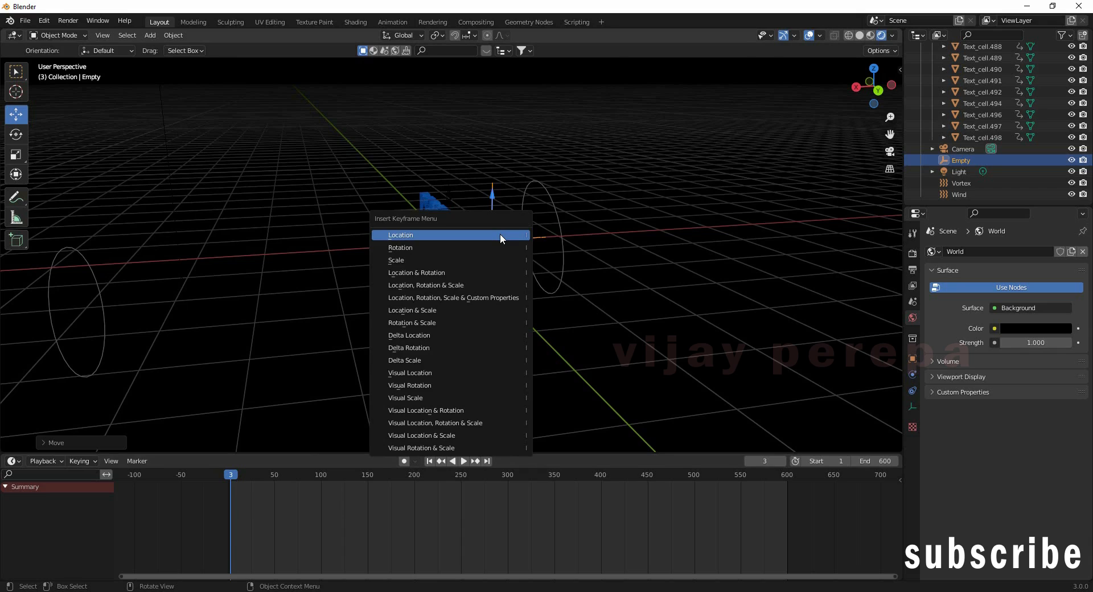
pyautogui.click(500, 236)
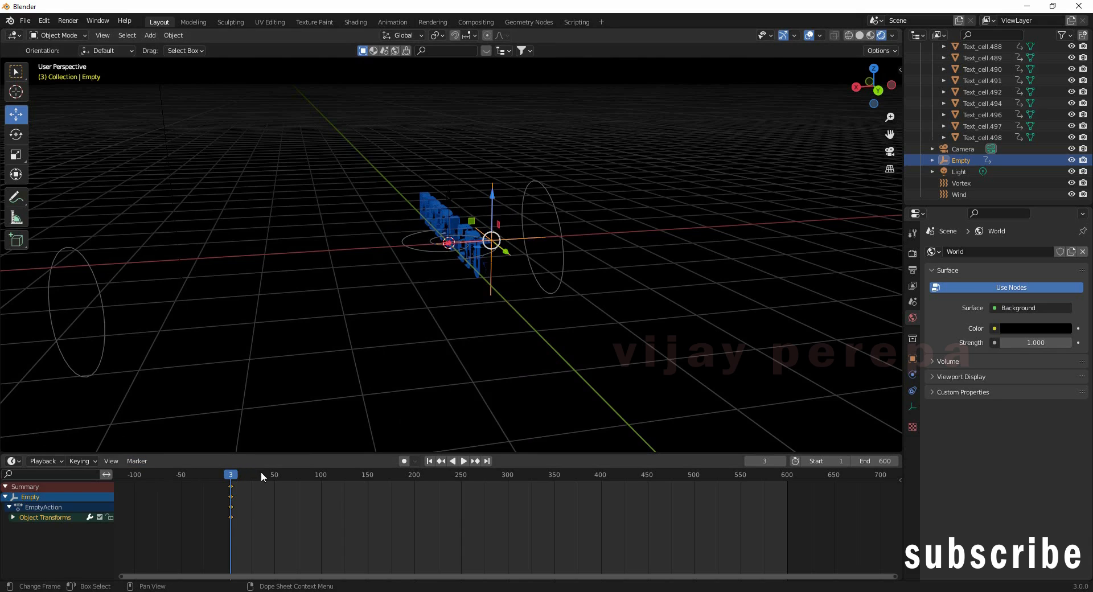
# Step: At frame 251, reposition the Empty and insert another location keyframe
pyautogui.press('space')
pyautogui.moveTo(233, 480); pyautogui.dragTo(462, 484)
pyautogui.press('space')
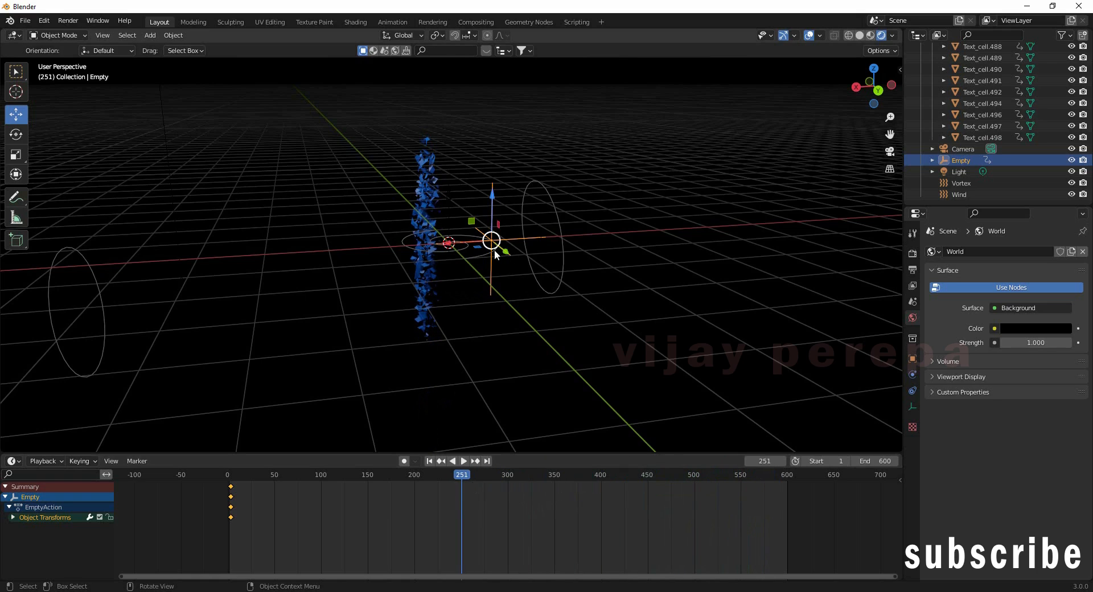
pyautogui.press('g')
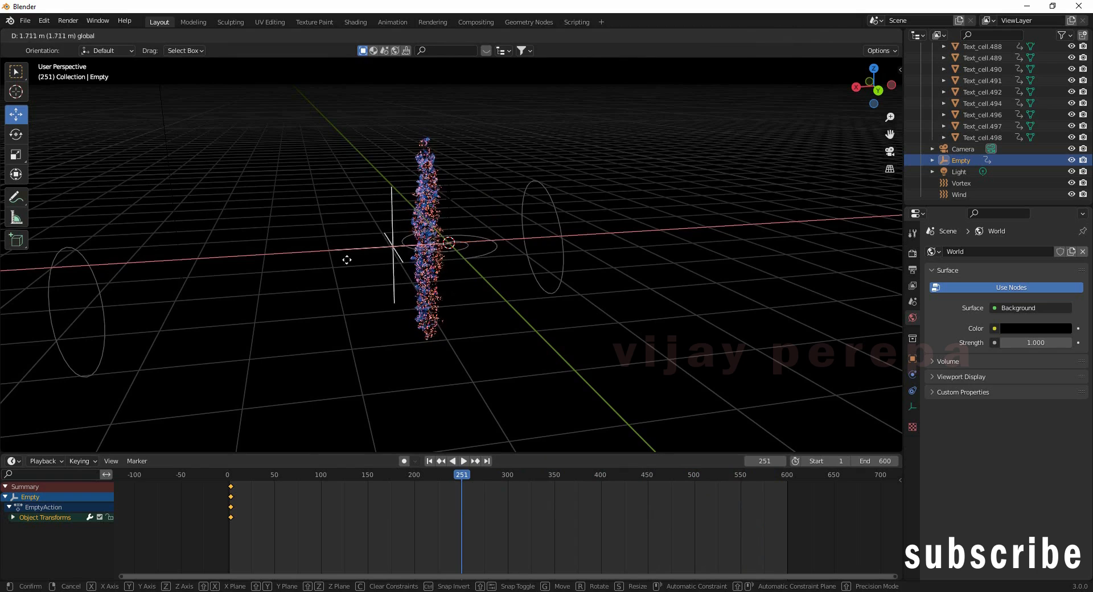
pyautogui.click(333, 263)
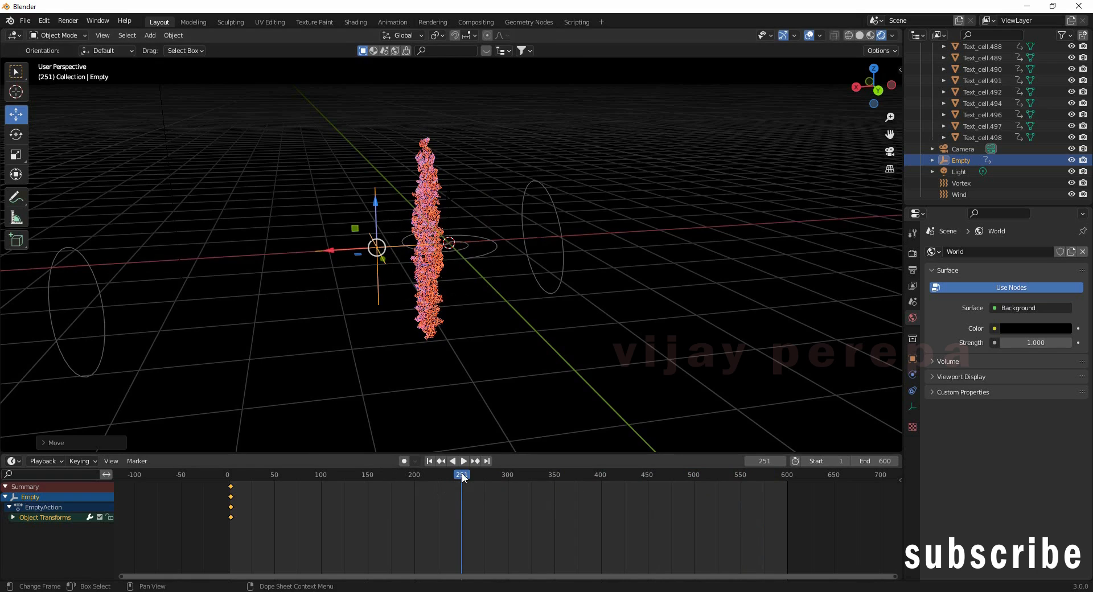
pyautogui.press('i')
pyautogui.click(375, 245)
pyautogui.press('i')
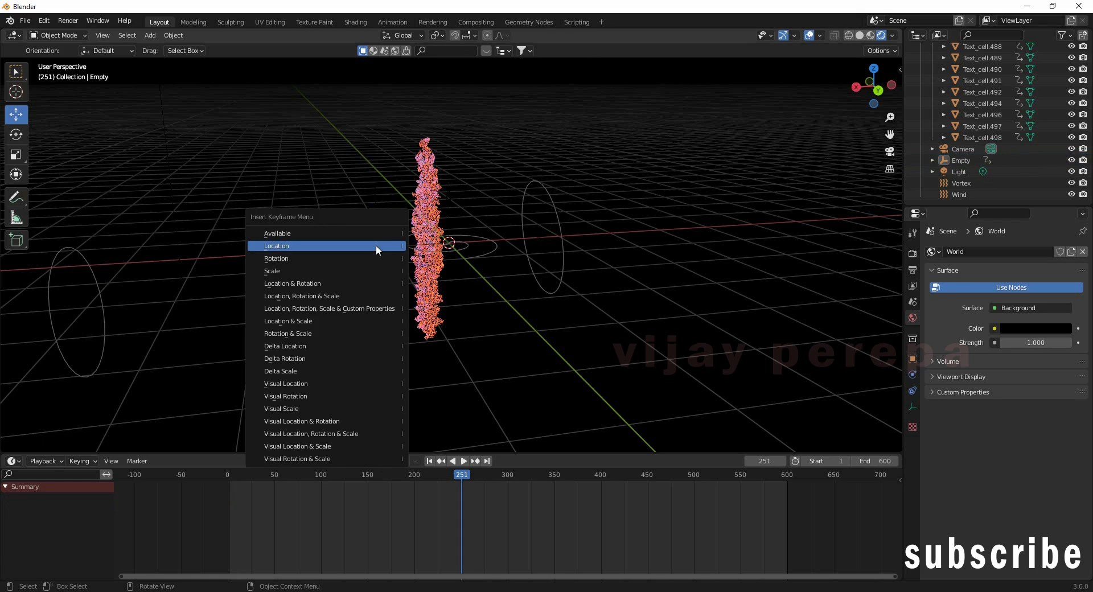
pyautogui.click(376, 246)
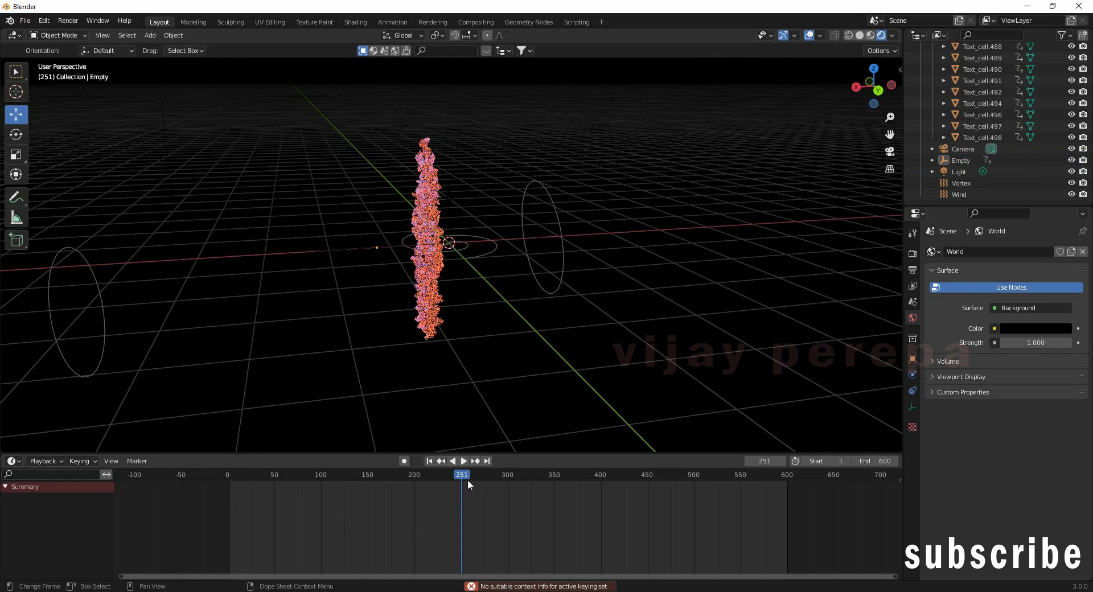
# Step: At frame 598, move the Empty further right along X and keyframe its location
pyautogui.moveTo(470, 480); pyautogui.dragTo(786, 494)
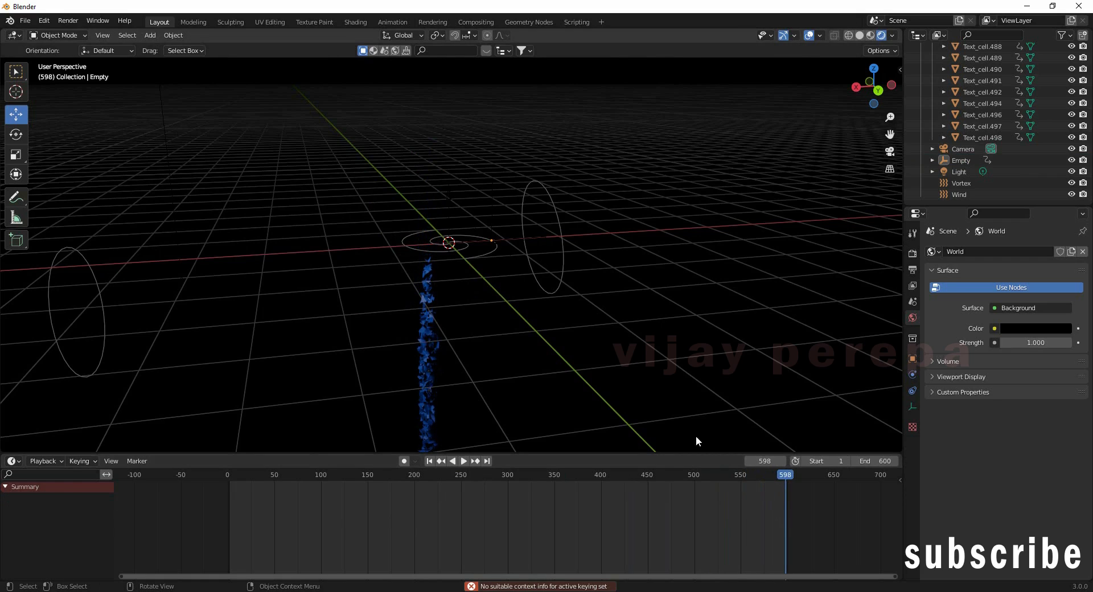
pyautogui.click(959, 162)
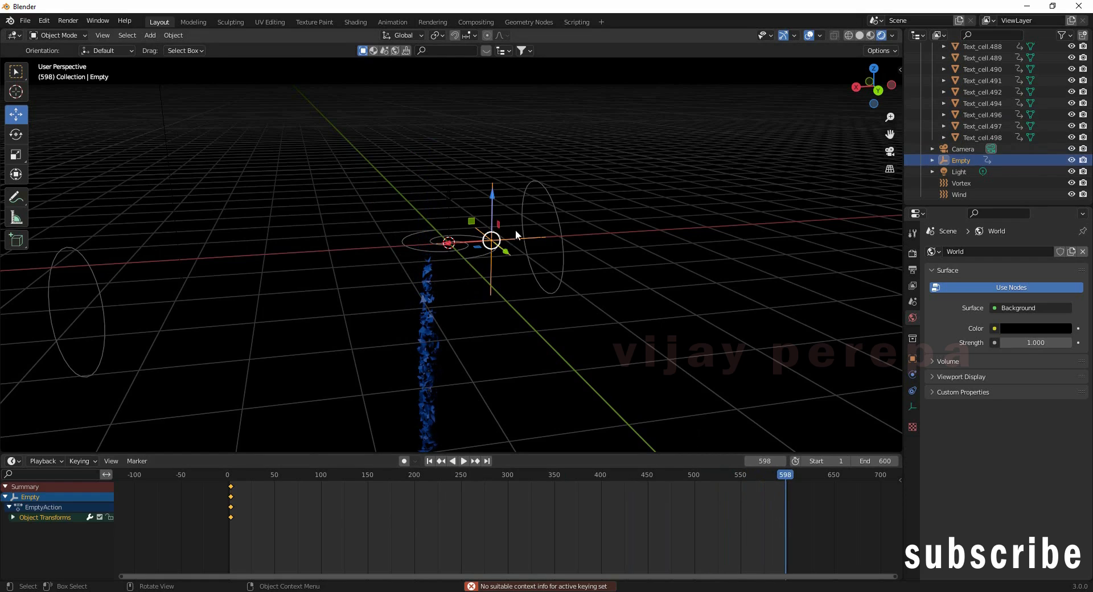
pyautogui.moveTo(447, 246); pyautogui.dragTo(543, 241)
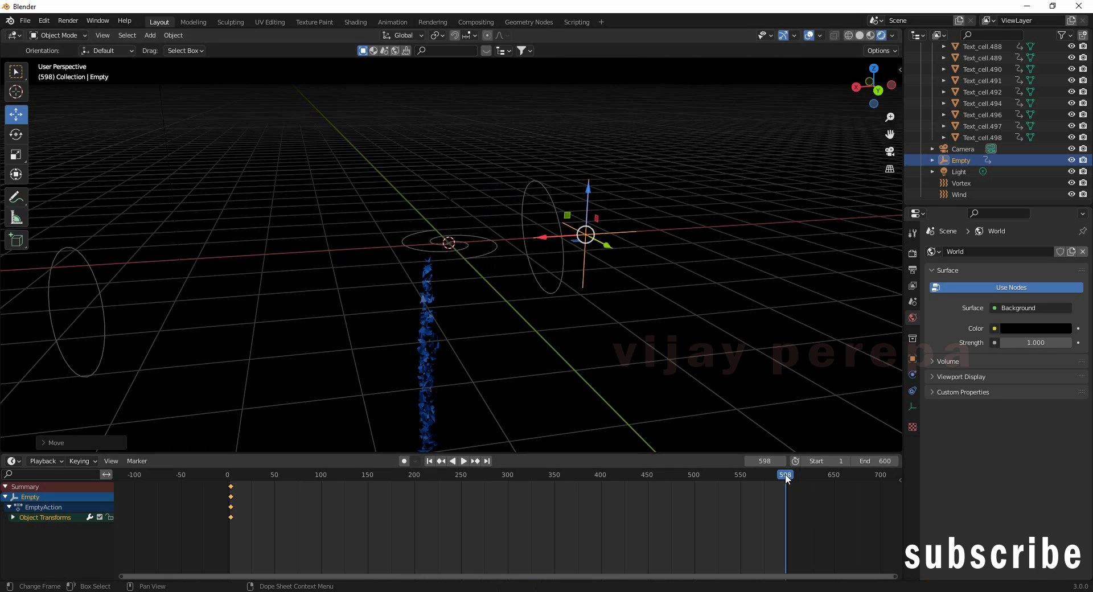
pyautogui.press('i')
pyautogui.click(579, 238)
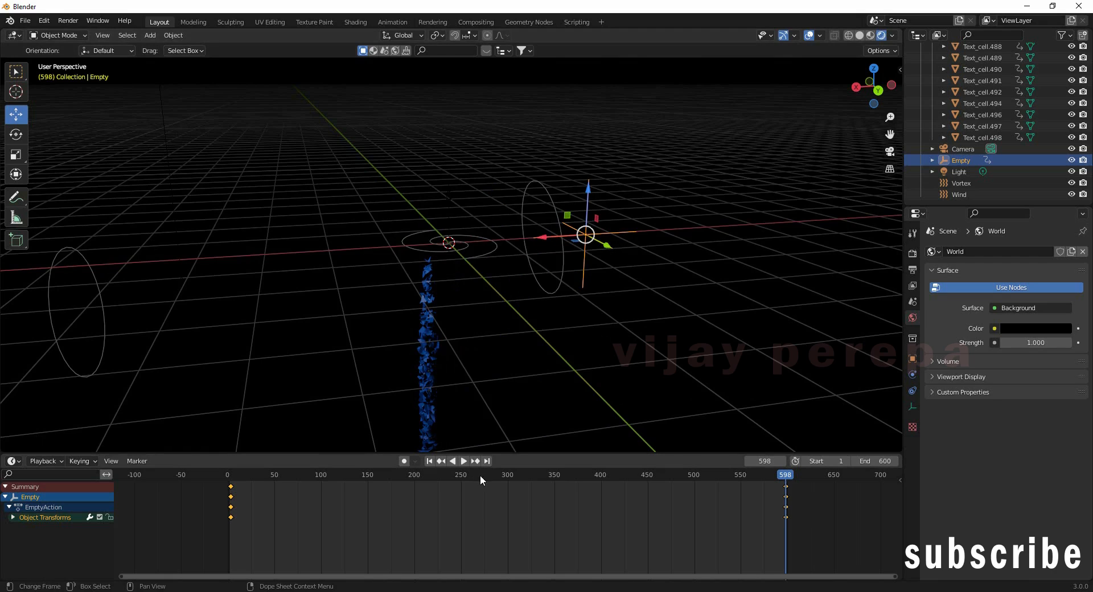
# Step: Play the animation, then box-select the frame-600 keyframes and move them to frame 0
pyautogui.click(433, 462)
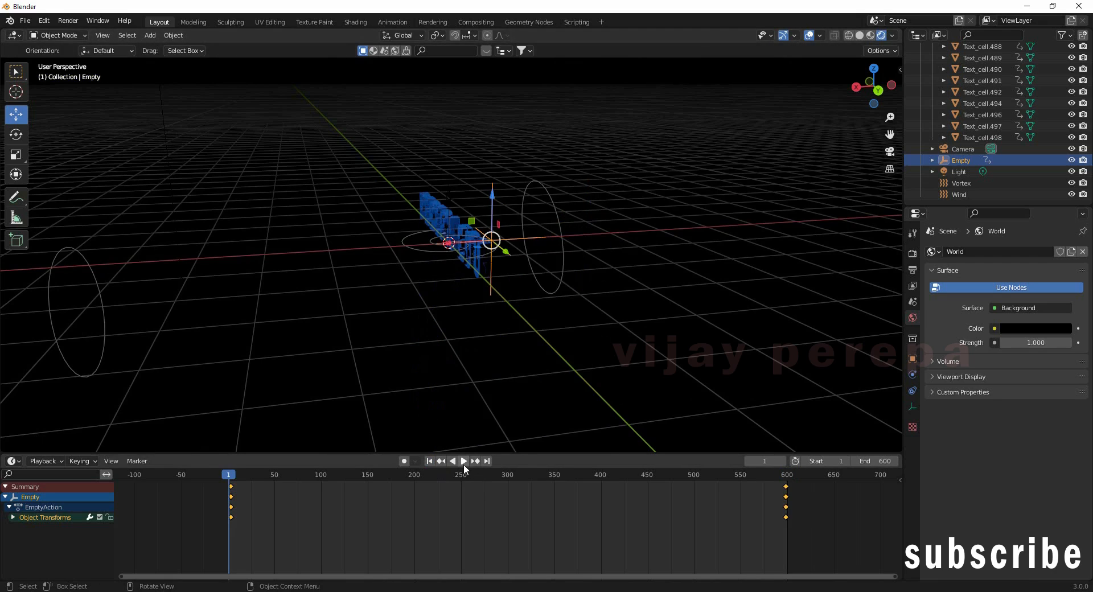
pyautogui.click(464, 462)
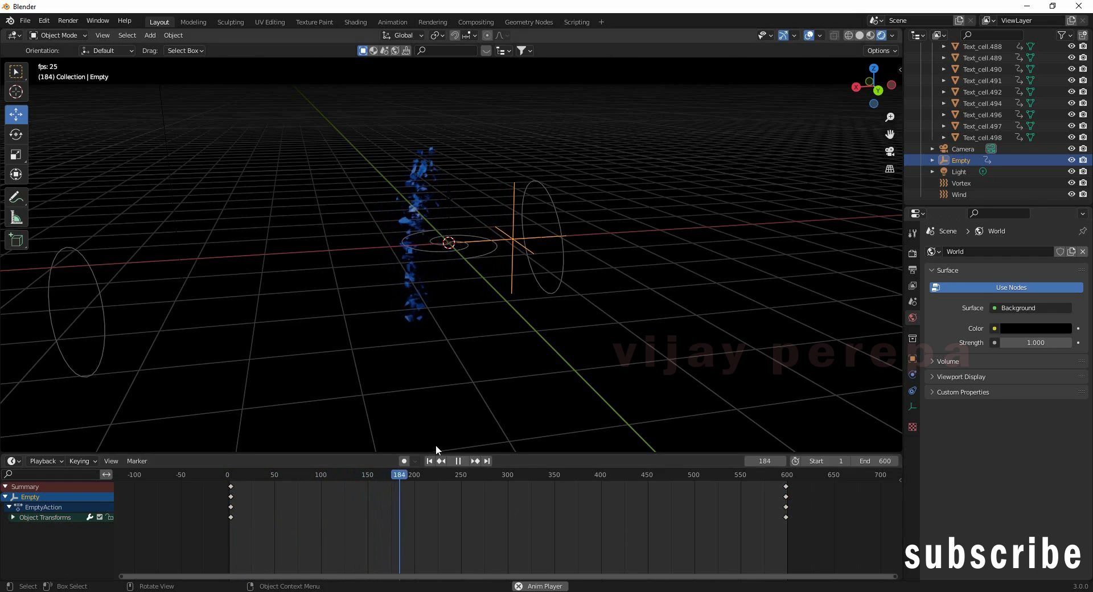
pyautogui.click(459, 461)
pyautogui.press('b')
pyautogui.moveTo(813, 521); pyautogui.dragTo(759, 484)
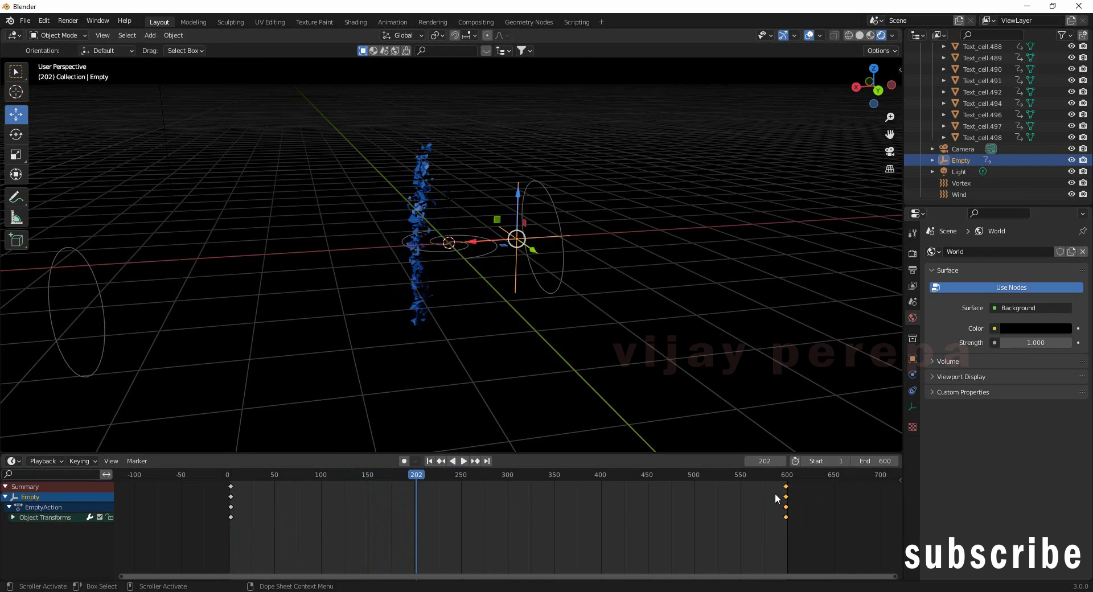
pyautogui.moveTo(253, 529); pyautogui.dragTo(669, 525)
pyautogui.moveTo(800, 537); pyautogui.dragTo(763, 469)
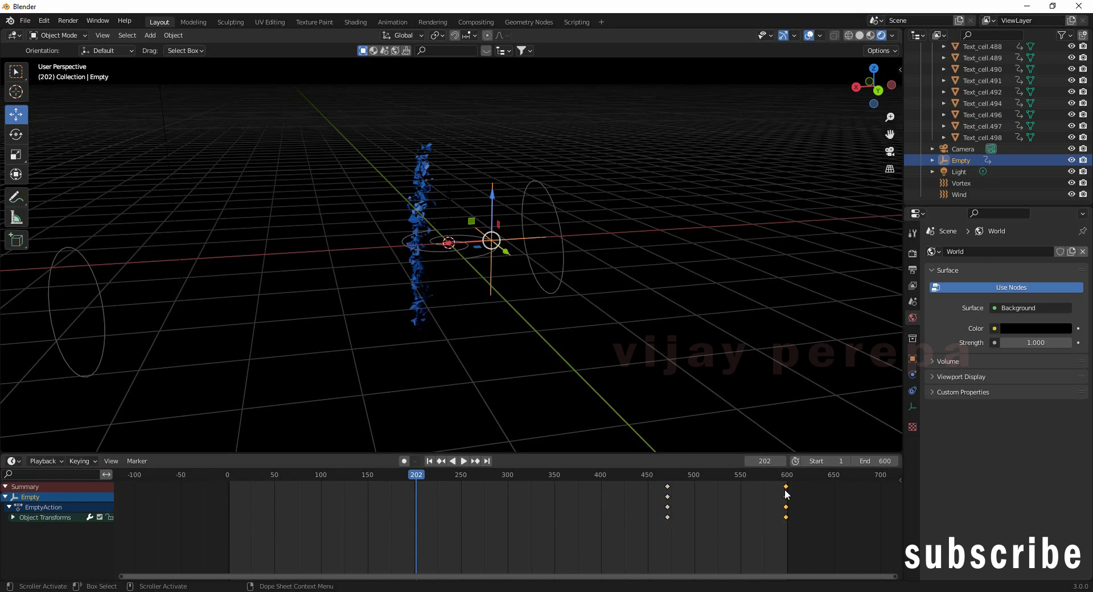
pyautogui.press('g')
pyautogui.click(225, 508)
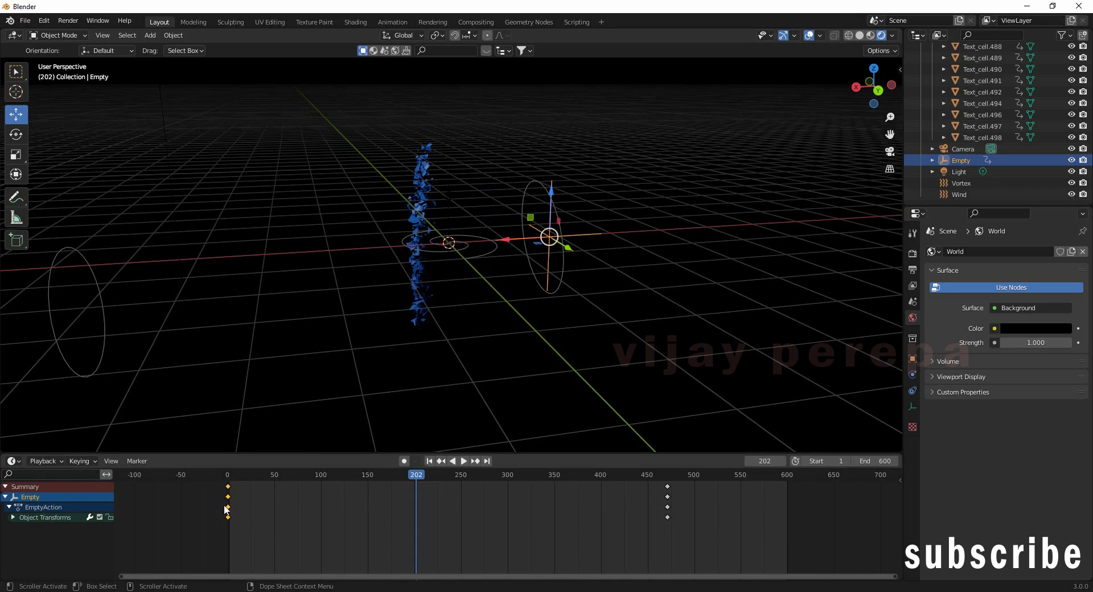
# Step: Shift one keyframe column to about frame 511 and the other back to frame 0
pyautogui.click(430, 461)
pyautogui.click(464, 461)
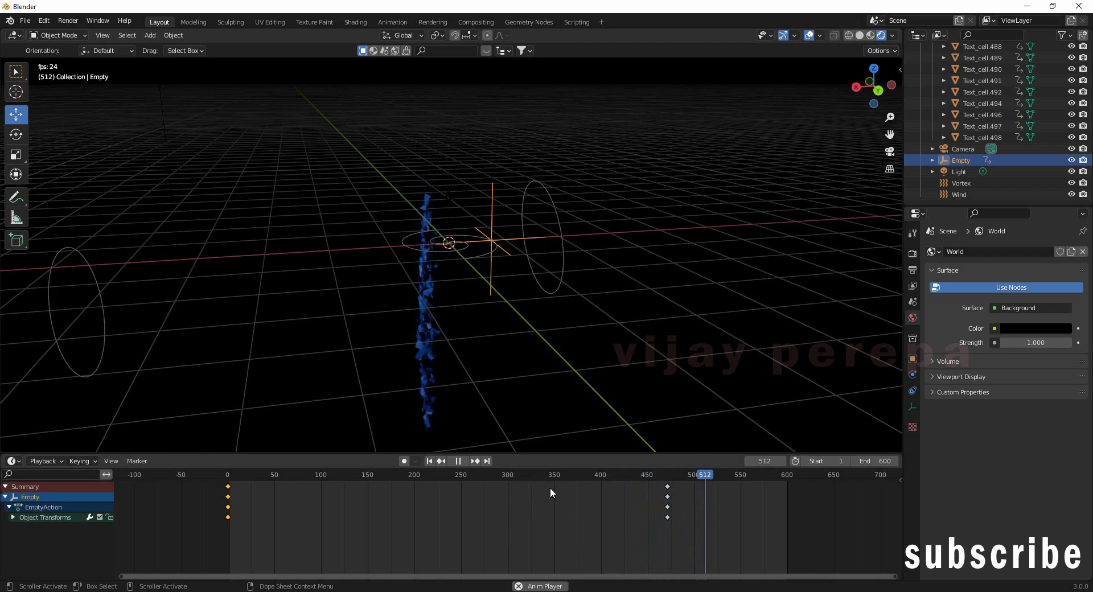
pyautogui.click(456, 460)
pyautogui.moveTo(241, 540); pyautogui.dragTo(559, 519)
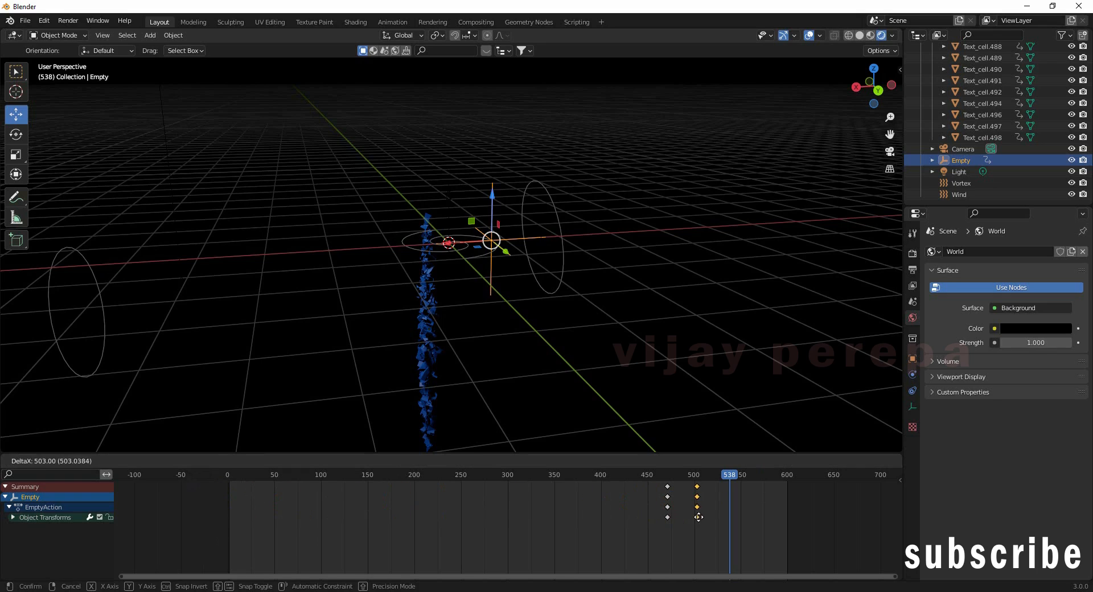
pyautogui.moveTo(697, 517); pyautogui.dragTo(704, 517)
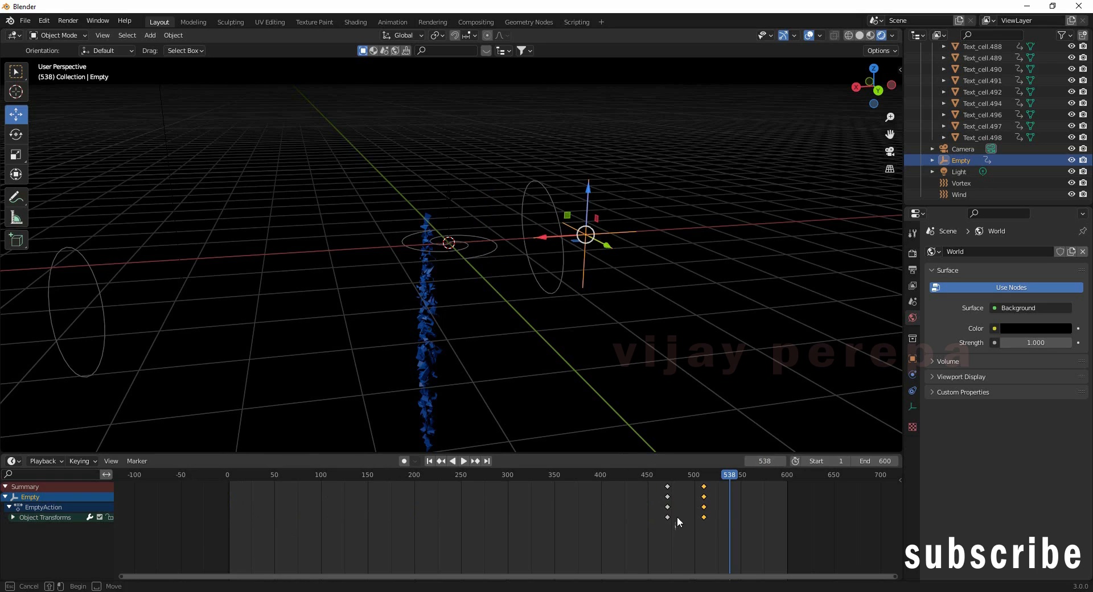
pyautogui.moveTo(668, 481); pyautogui.dragTo(385, 485)
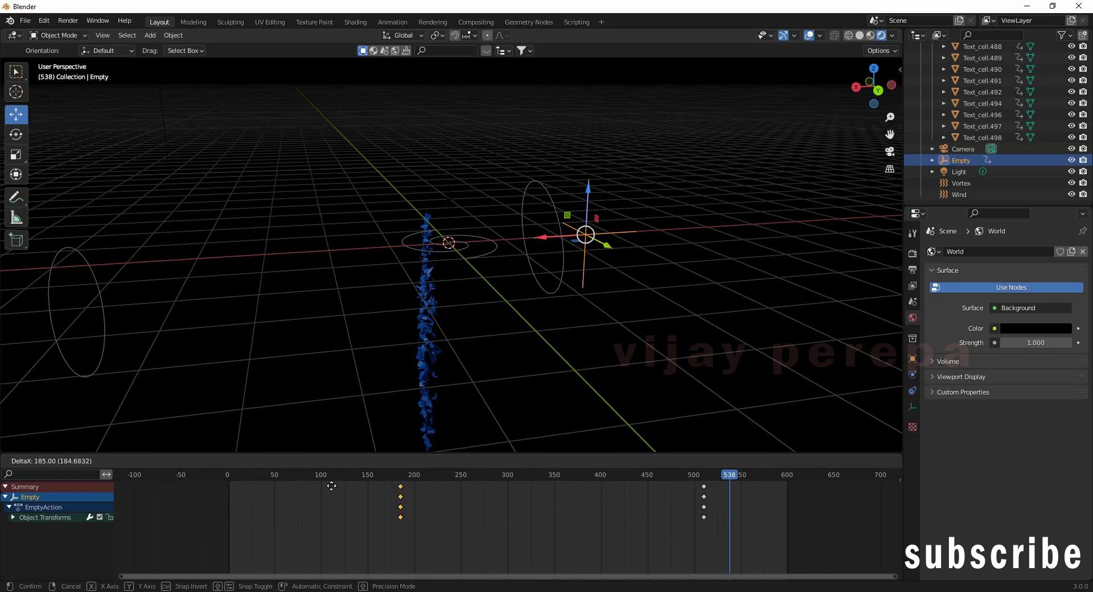
pyautogui.moveTo(229, 491)
pyautogui.mouseDown()
pyautogui.moveTo(258, 475)
pyautogui.moveTo(226, 484)
pyautogui.mouseUp()
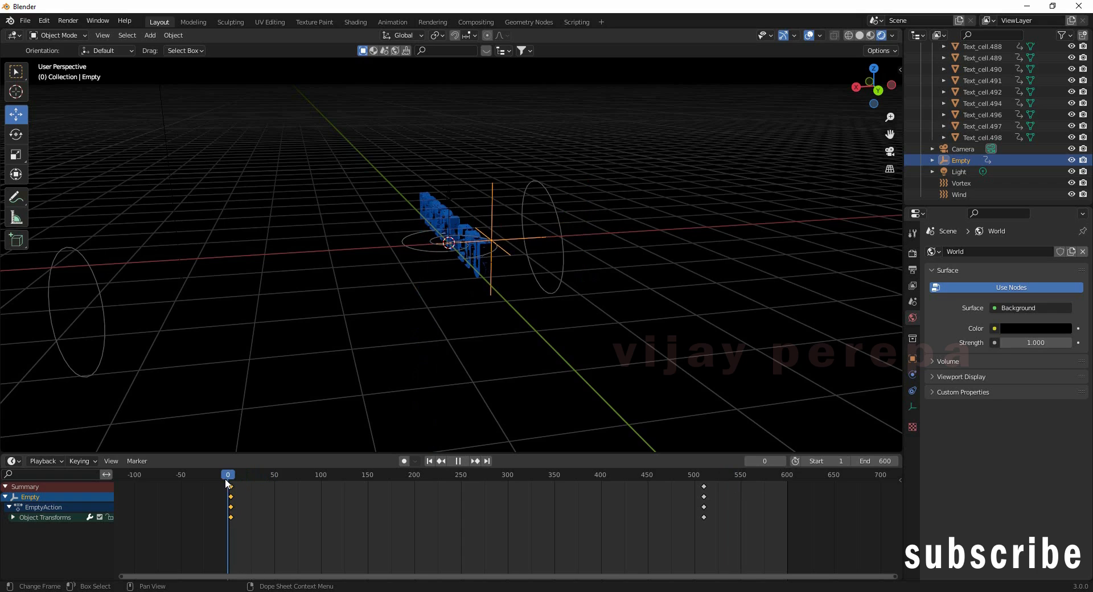
# Step: Select the keyframes near frame 510, delete the Empty, then undo to restore it
pyautogui.press('space')
pyautogui.moveTo(730, 535); pyautogui.dragTo(692, 468)
pyautogui.press('Delete')
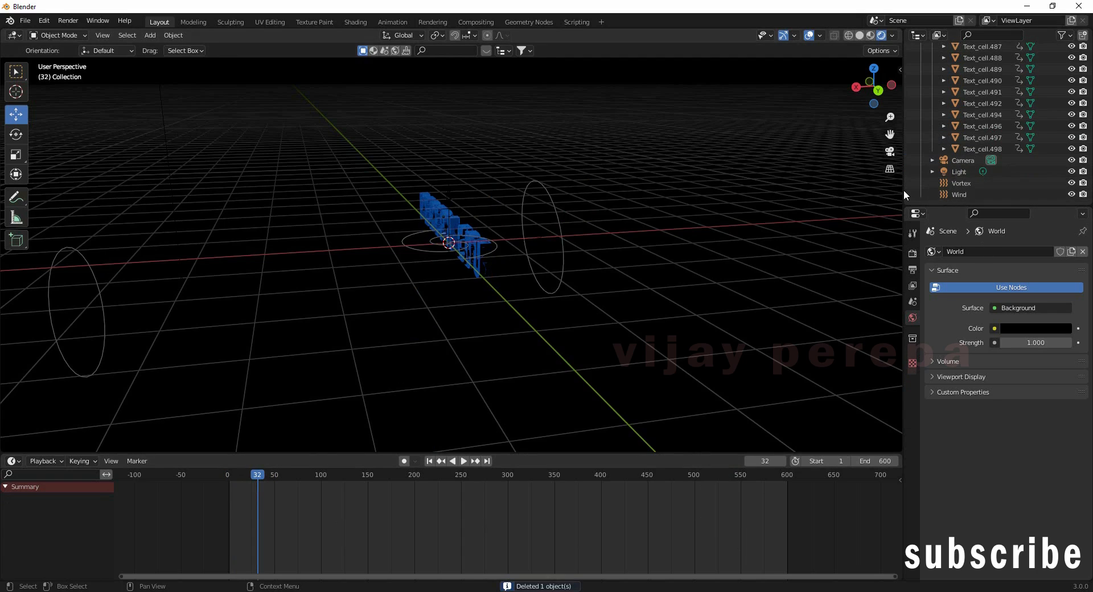
pyautogui.hotkey('ctrl', 'z')
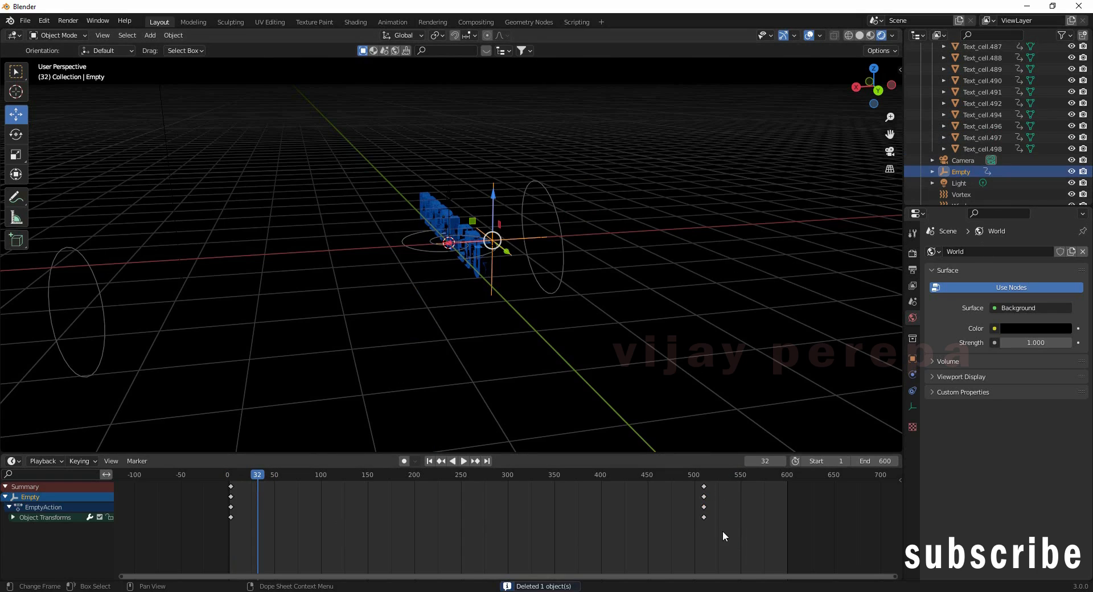
# Step: Delete the keyframes near frame 510 and key the Empty's new location at frame 32
pyautogui.rightClick(703, 489)
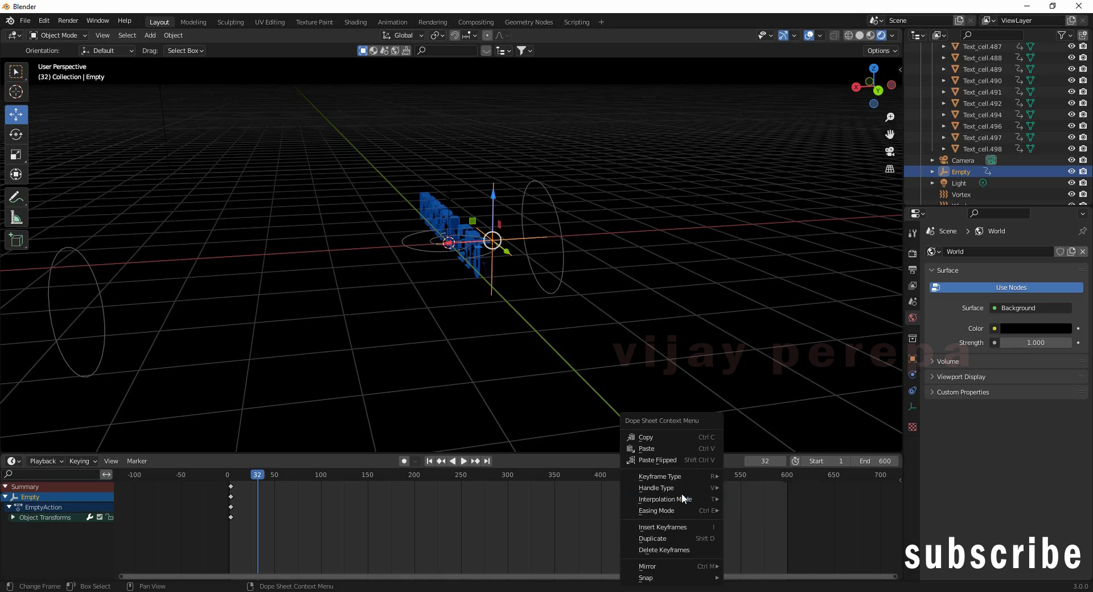
pyautogui.click(675, 550)
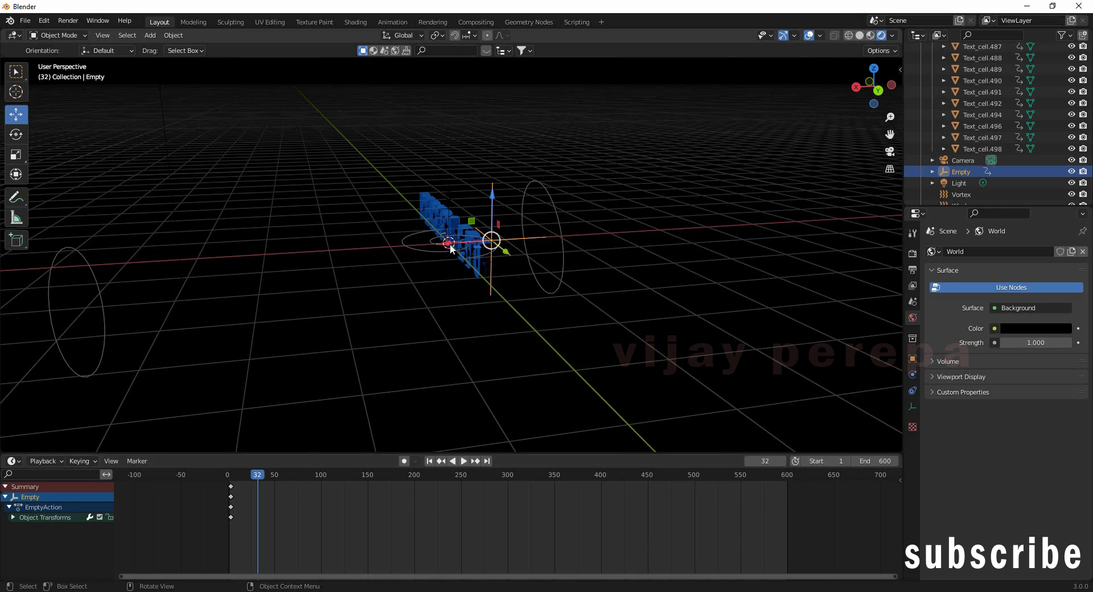
pyautogui.press('g')
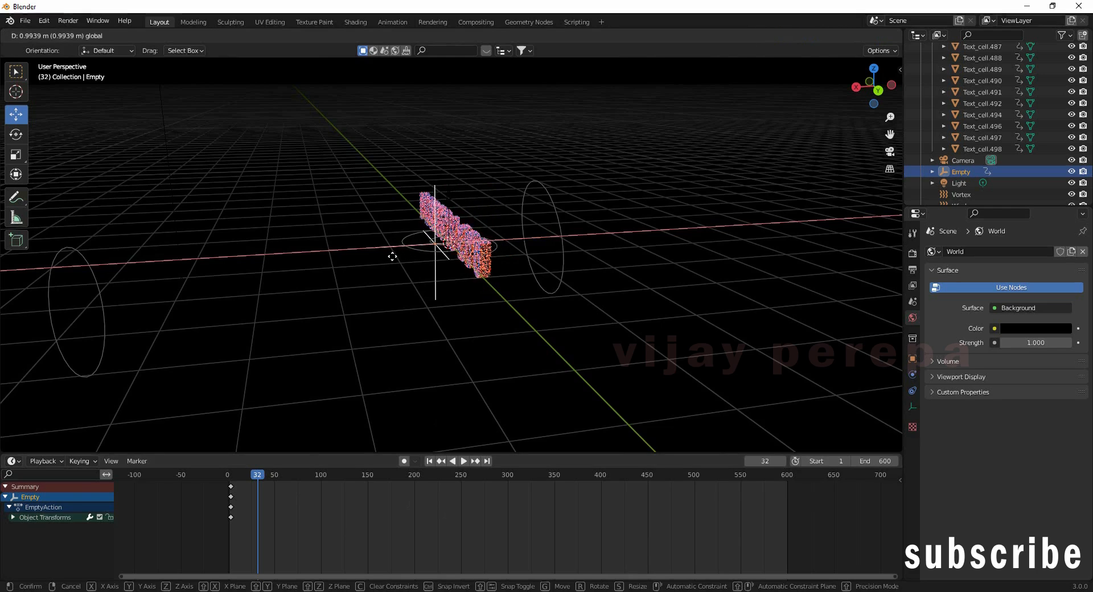
pyautogui.click(264, 268)
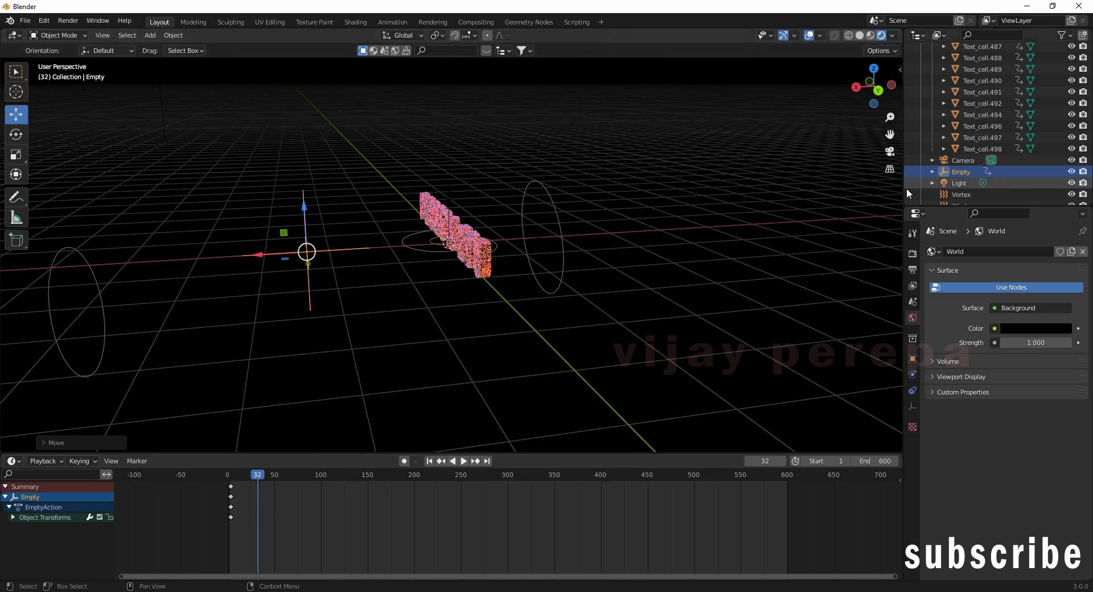
pyautogui.click(902, 68)
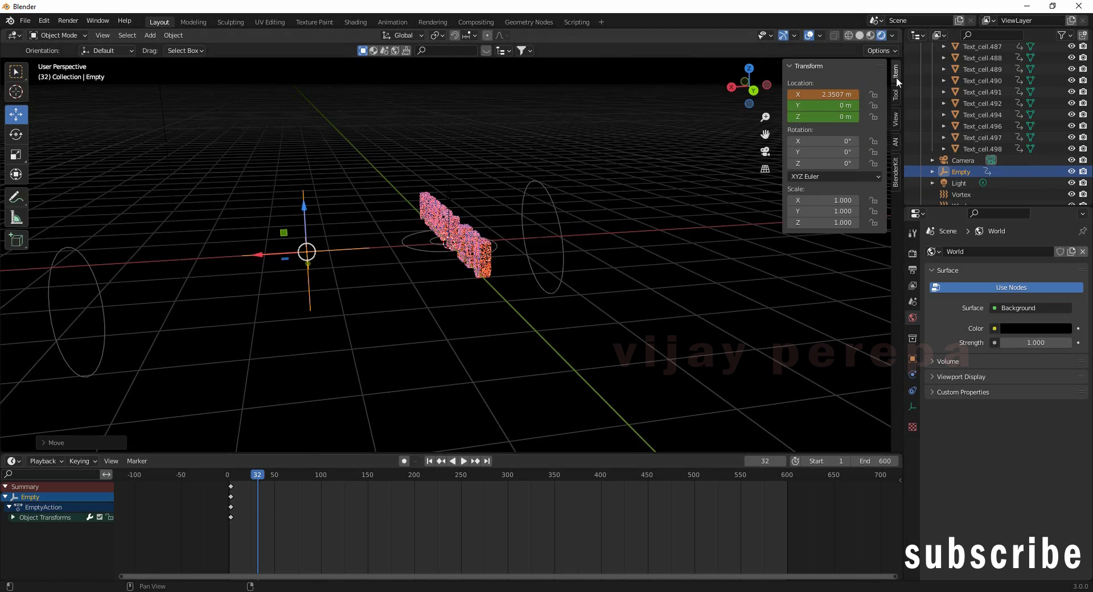
pyautogui.press('i')
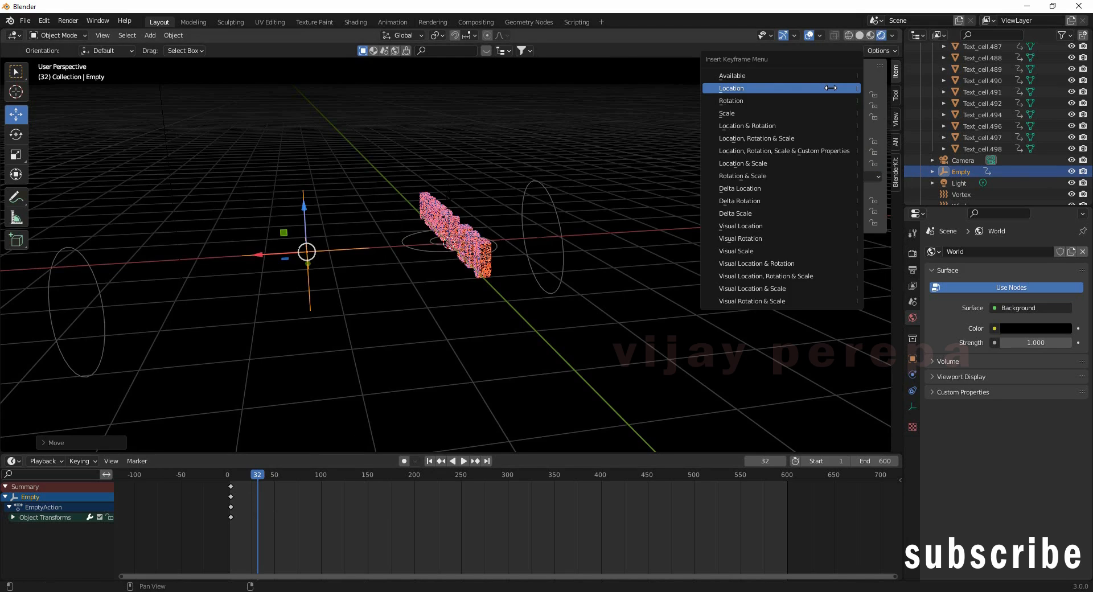
pyautogui.click(831, 88)
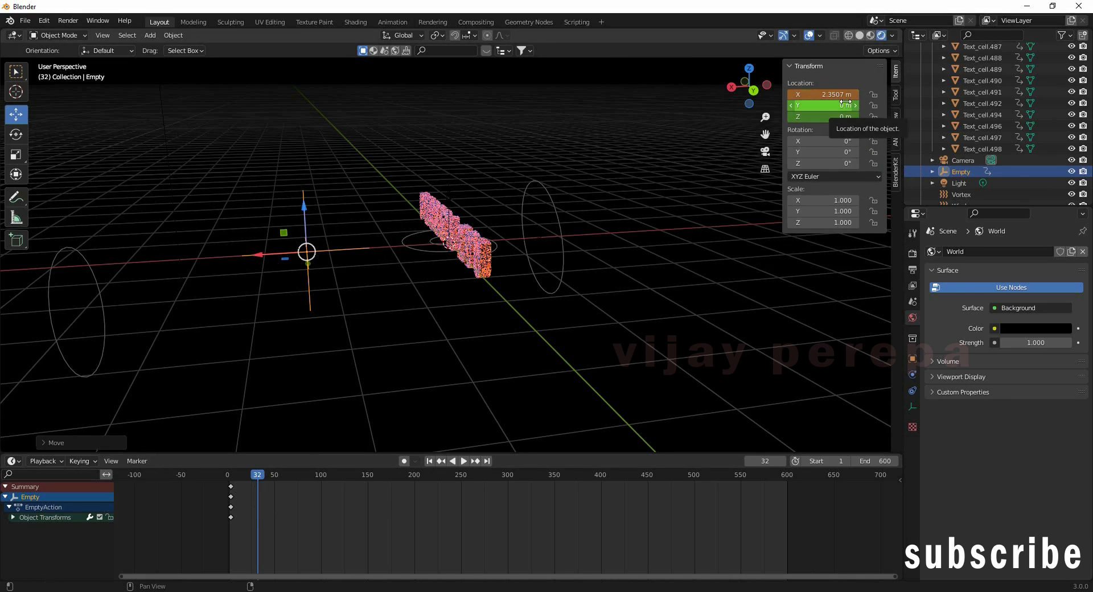
# Step: Slide the Empty along X and keyframe its location at frames 356 and 403
pyautogui.moveTo(254, 476); pyautogui.dragTo(540, 487)
pyautogui.press('space')
pyautogui.moveTo(256, 251); pyautogui.dragTo(405, 256)
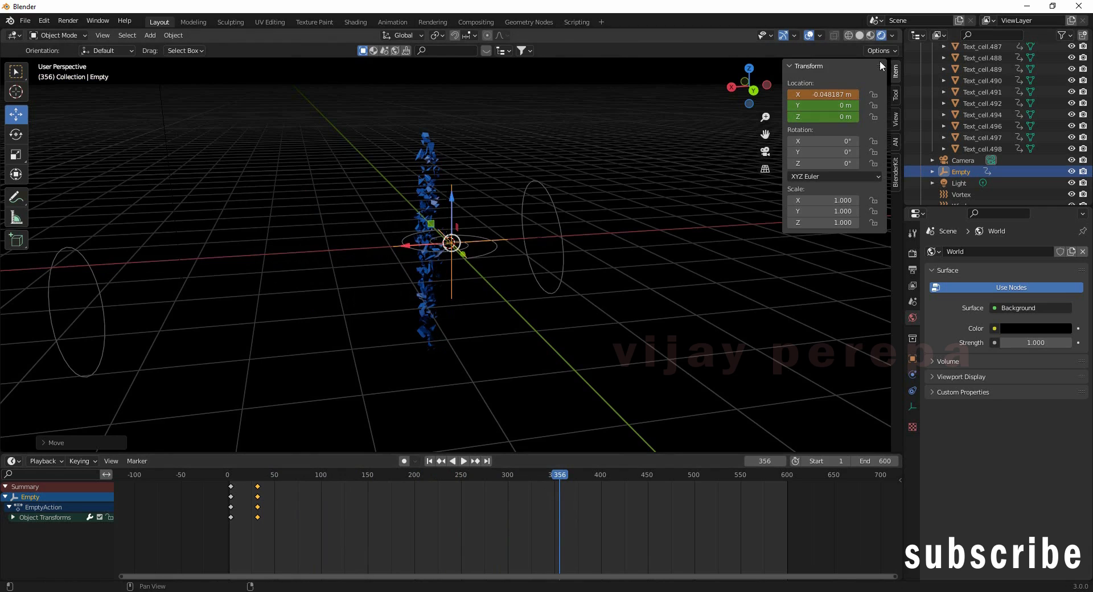
pyautogui.press('i')
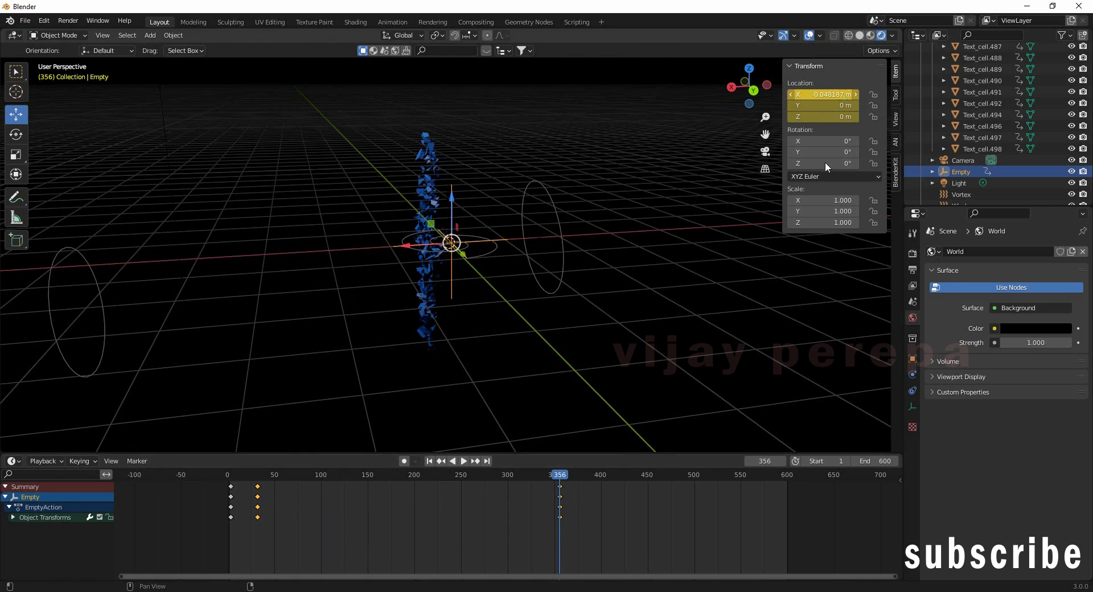
pyautogui.moveTo(559, 476); pyautogui.dragTo(603, 483)
pyautogui.press('space')
pyautogui.moveTo(403, 247); pyautogui.dragTo(384, 247)
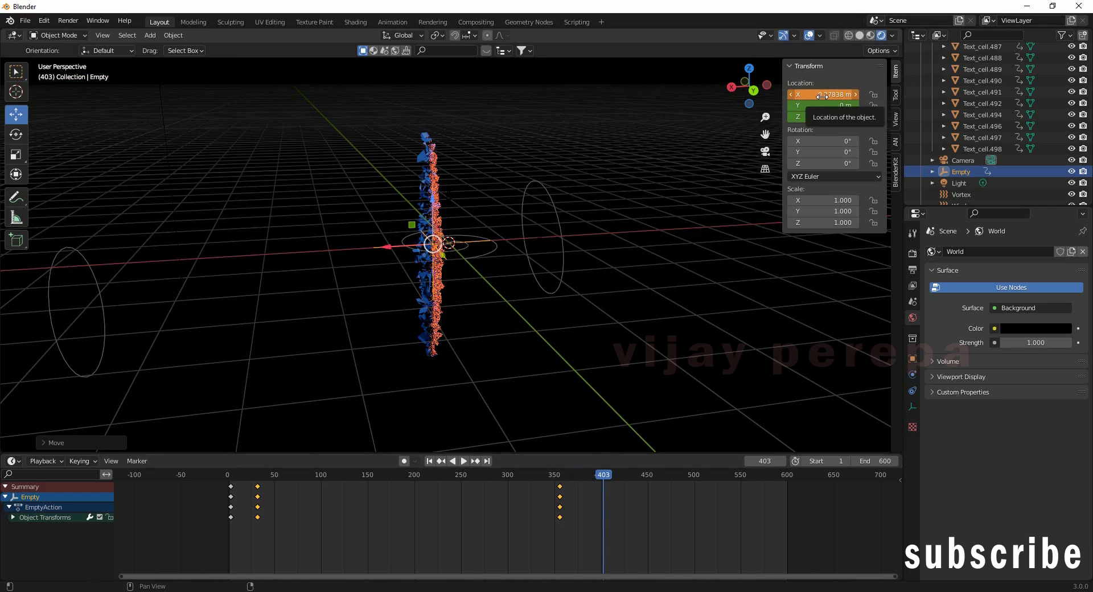
pyautogui.press('i')
# Step: Move the second keyframe group to about frame 174 and preview the animation in reverse
pyautogui.moveTo(601, 482); pyautogui.dragTo(787, 491)
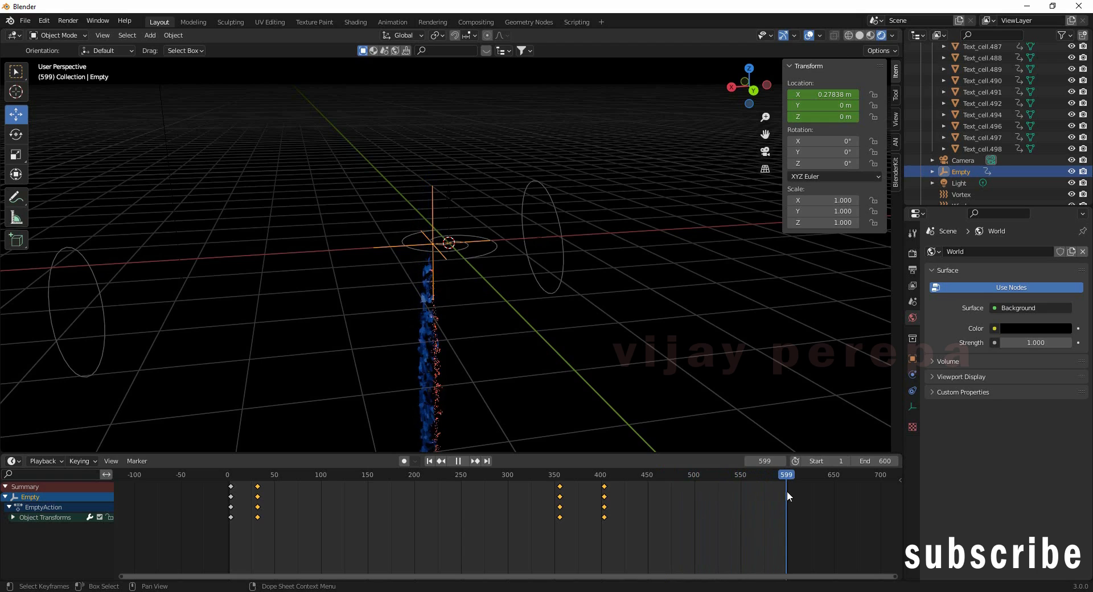
pyautogui.click(256, 477)
pyautogui.moveTo(251, 482); pyautogui.dragTo(391, 494)
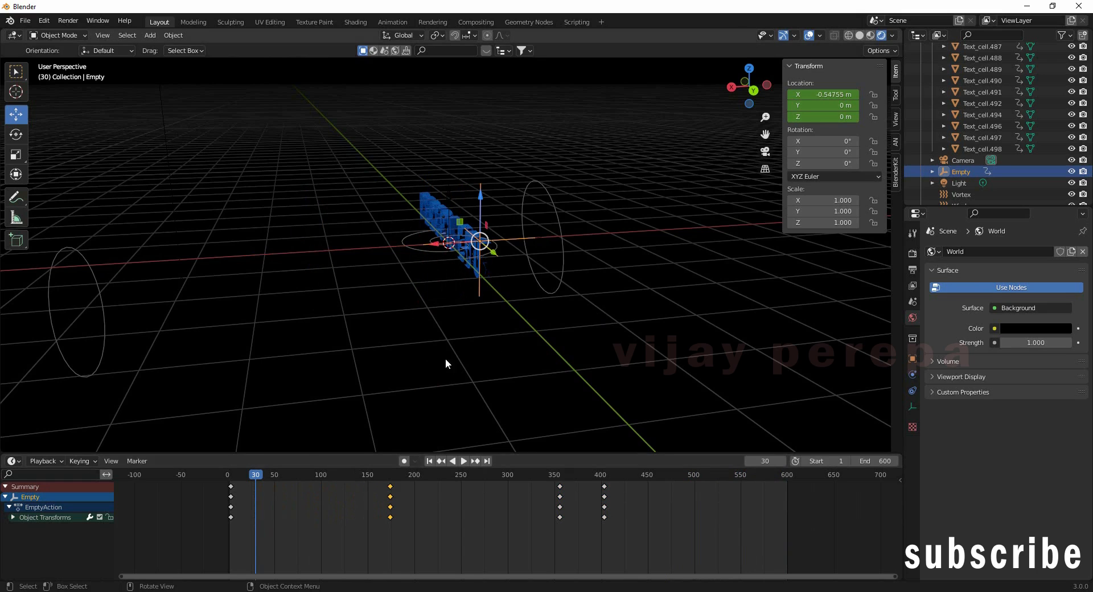
pyautogui.moveTo(267, 479); pyautogui.dragTo(556, 511)
pyautogui.click(453, 462)
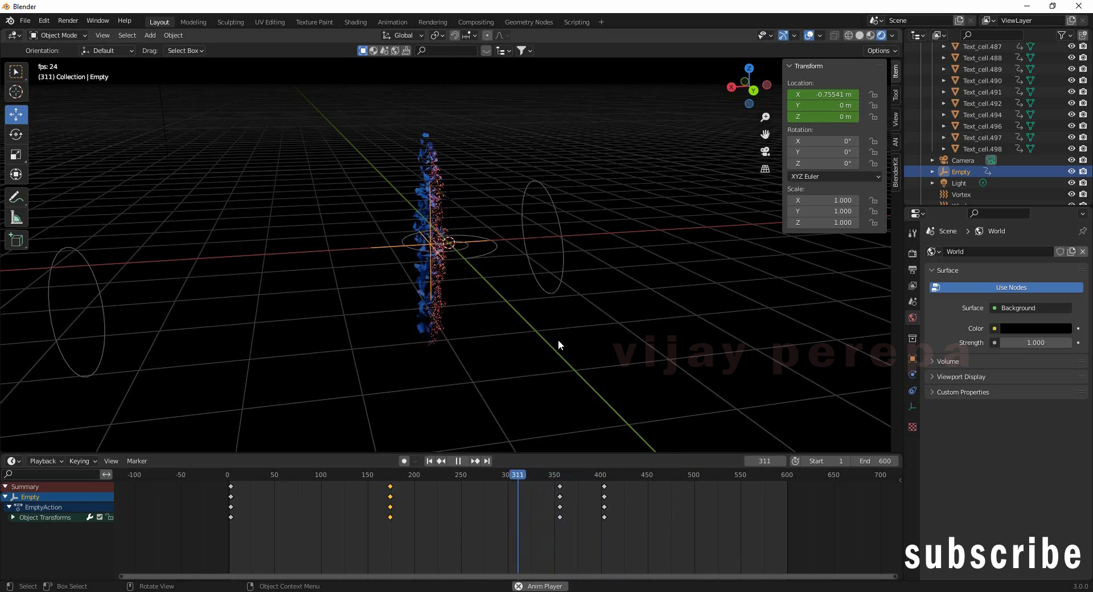
# Step: Stop playback and shift the Empty's frame-0 keyframes to about frame 50
pyautogui.click(462, 460)
pyautogui.moveTo(260, 545); pyautogui.dragTo(207, 473)
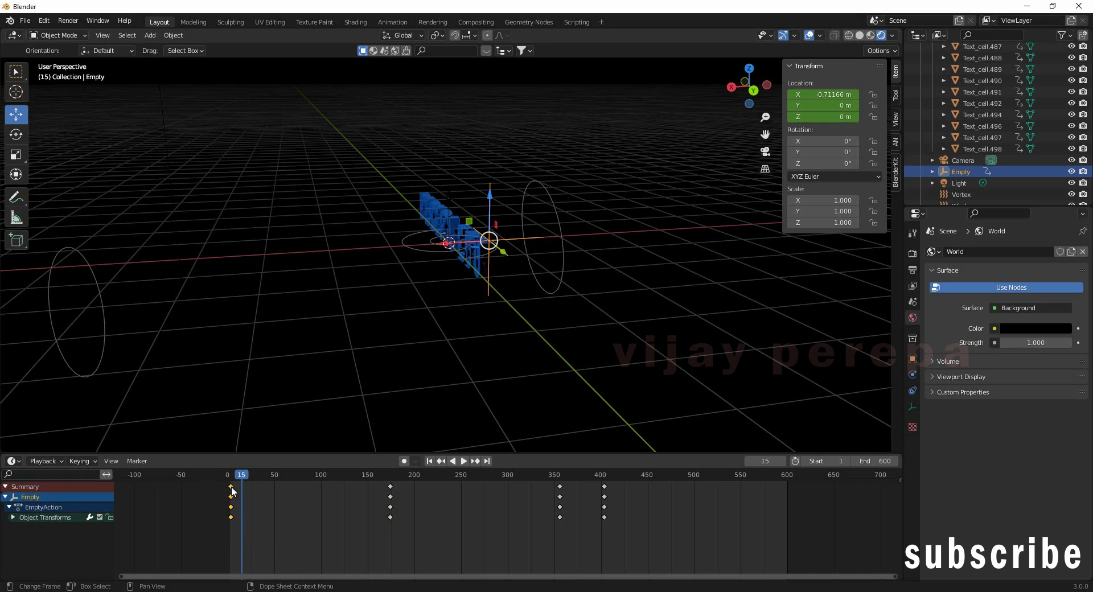
pyautogui.press('g')
pyautogui.click(274, 488)
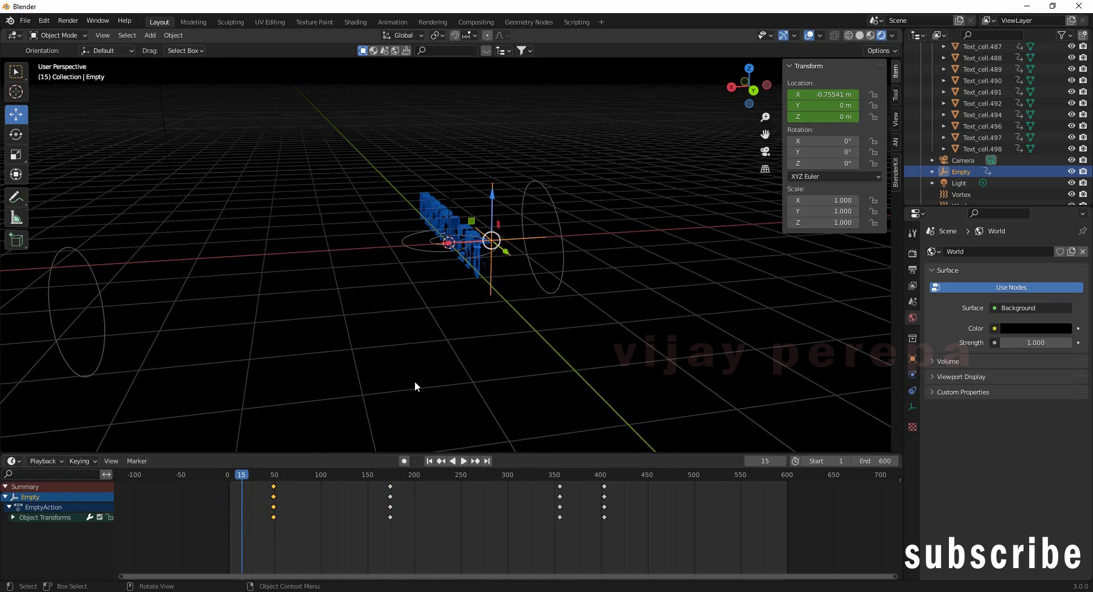
# Step: At frame 30, move the Empty to X 0.011617 m and keyframe its location
pyautogui.moveTo(238, 474); pyautogui.dragTo(256, 484)
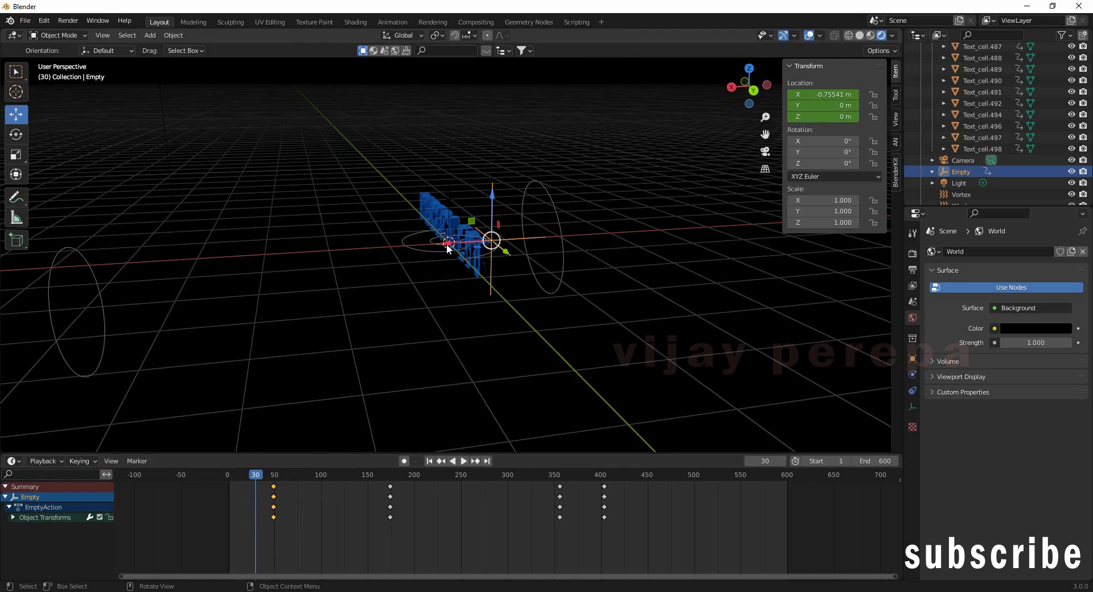
pyautogui.moveTo(445, 245); pyautogui.dragTo(402, 257)
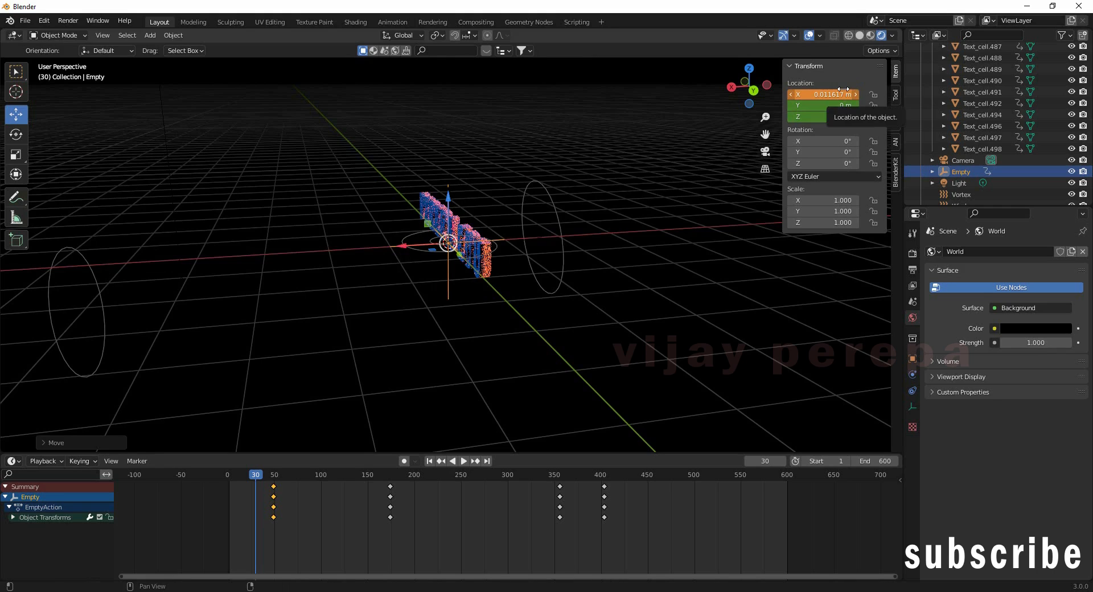
pyautogui.press('i')
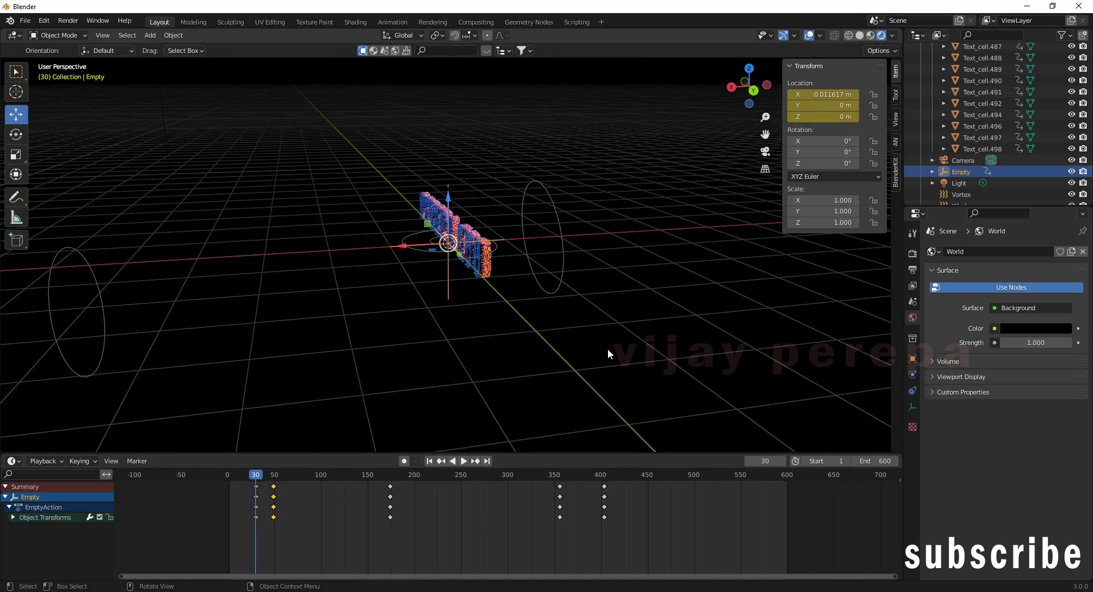
pyautogui.click(473, 181)
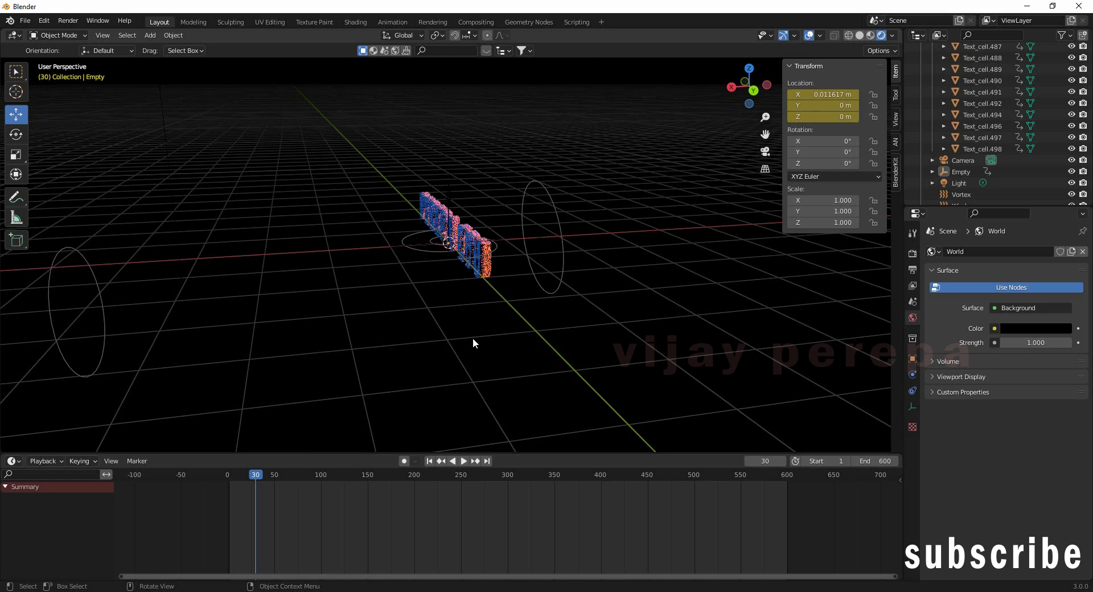
# Step: Lock the camera to the view, frame PEREPA EDU head-on, hide overlays, and rewind to the start
pyautogui.press('KP_0')
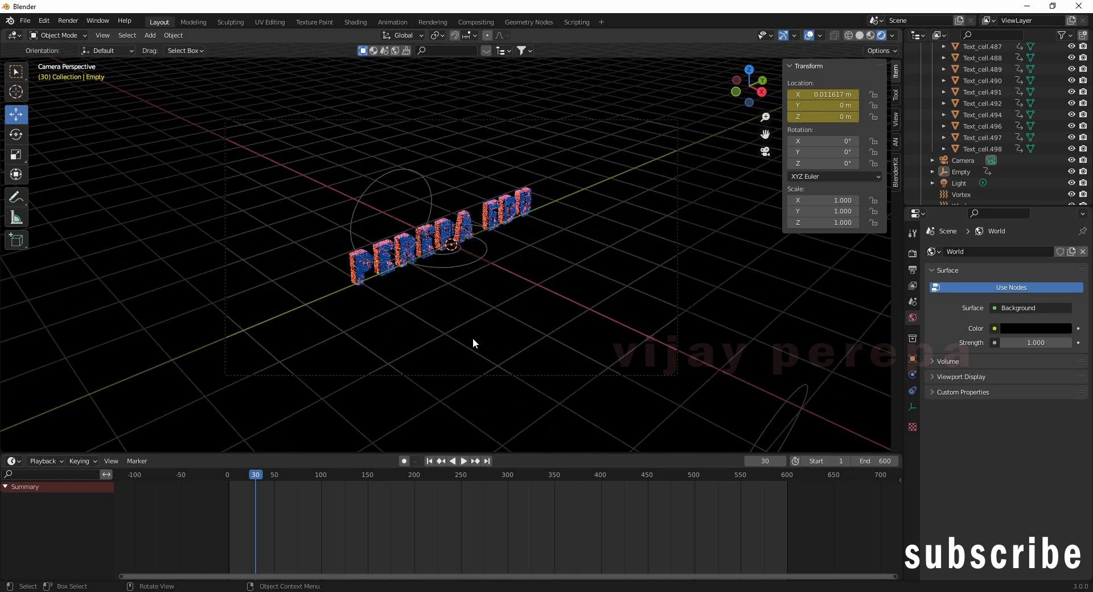
pyautogui.click(895, 120)
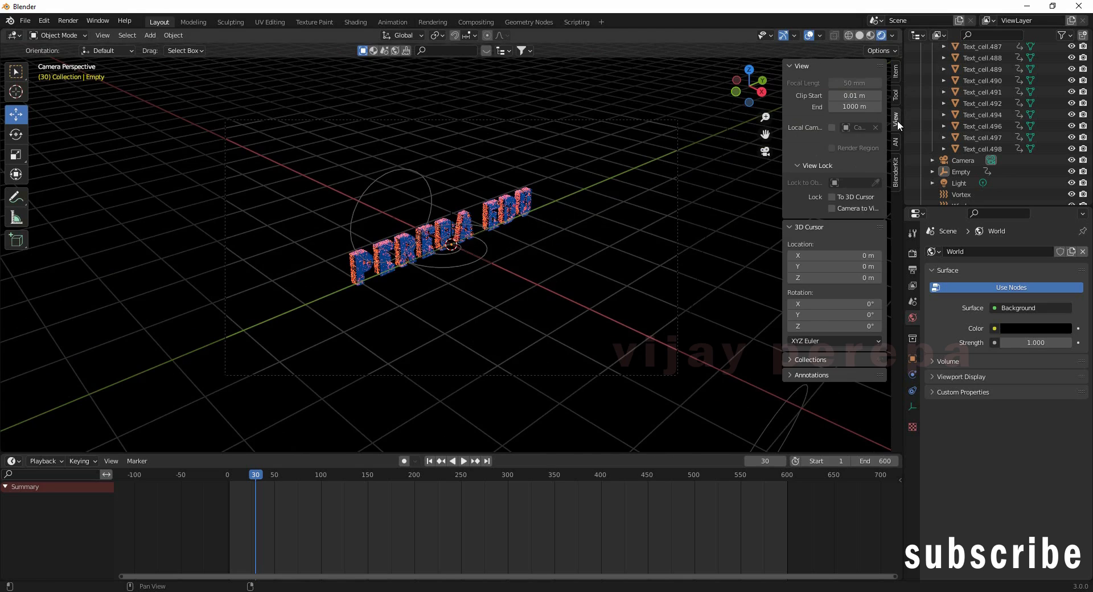
pyautogui.click(835, 208)
pyautogui.moveTo(600, 287)
pyautogui.mouseDown(button='middle')
pyautogui.moveTo(631, 285)
pyautogui.moveTo(580, 254)
pyautogui.moveTo(561, 289)
pyautogui.moveTo(579, 284)
pyautogui.mouseUp(button='middle')
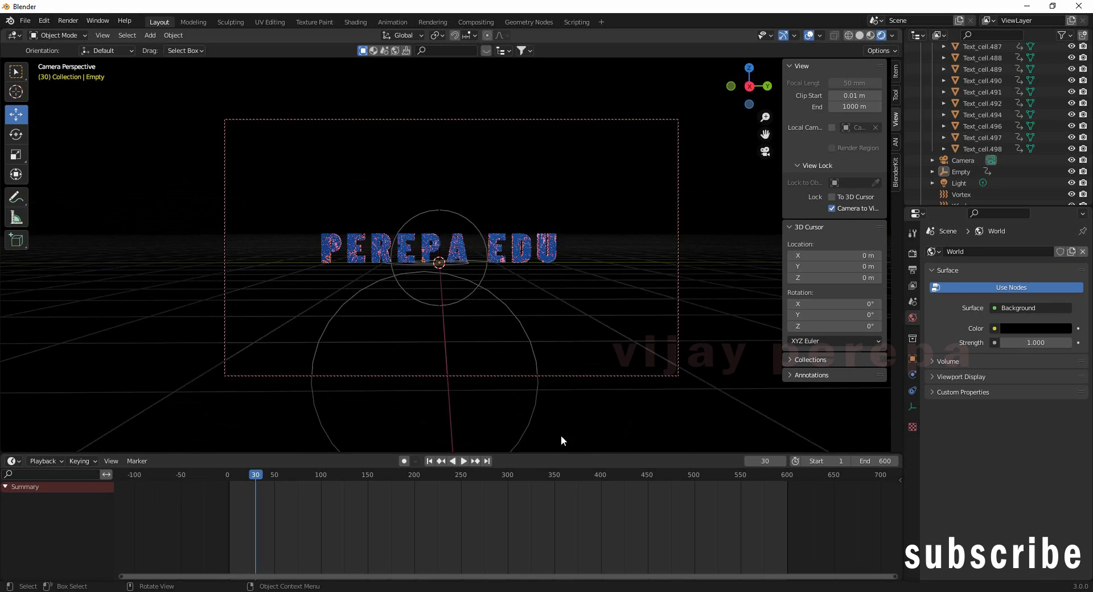
pyautogui.click(809, 36)
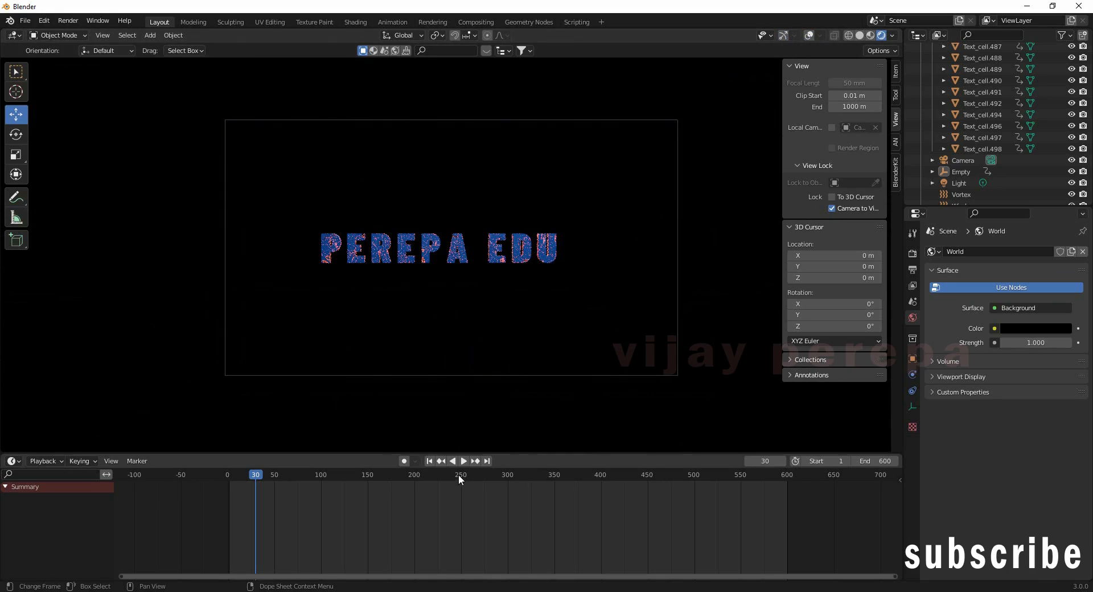
pyautogui.click(428, 462)
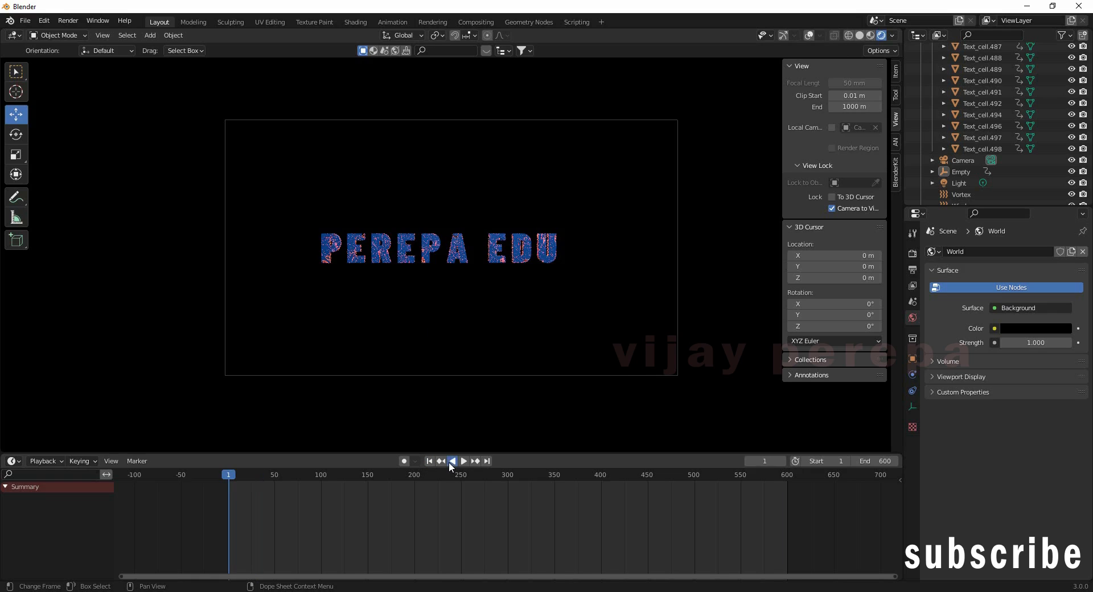
# Step: Play the animation in reverse, then stop on frame 33 and render it as a still image
pyautogui.click(451, 462)
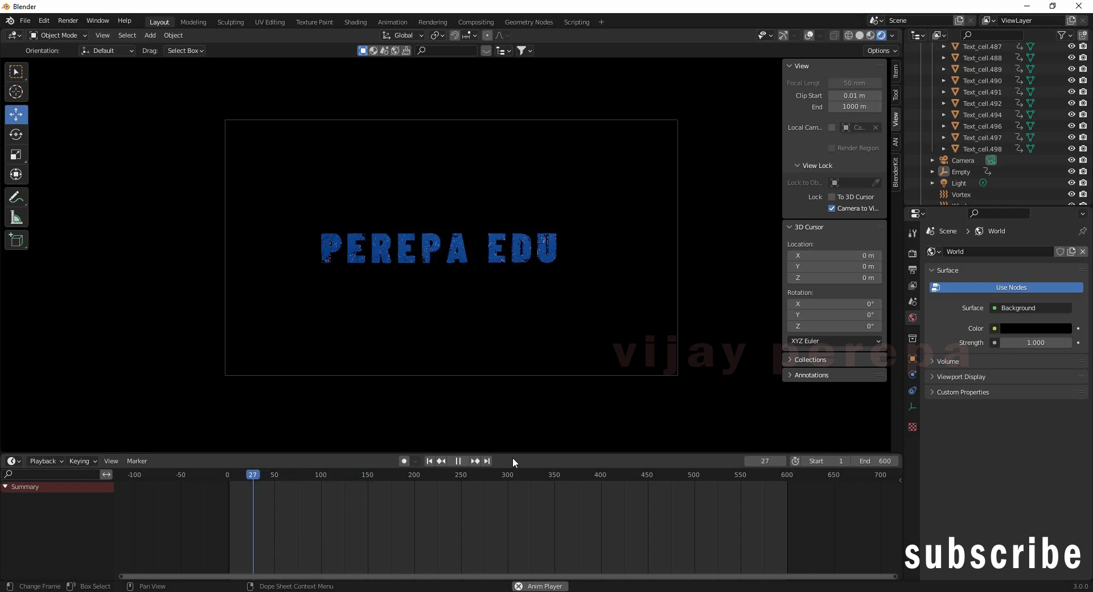
pyautogui.click(455, 463)
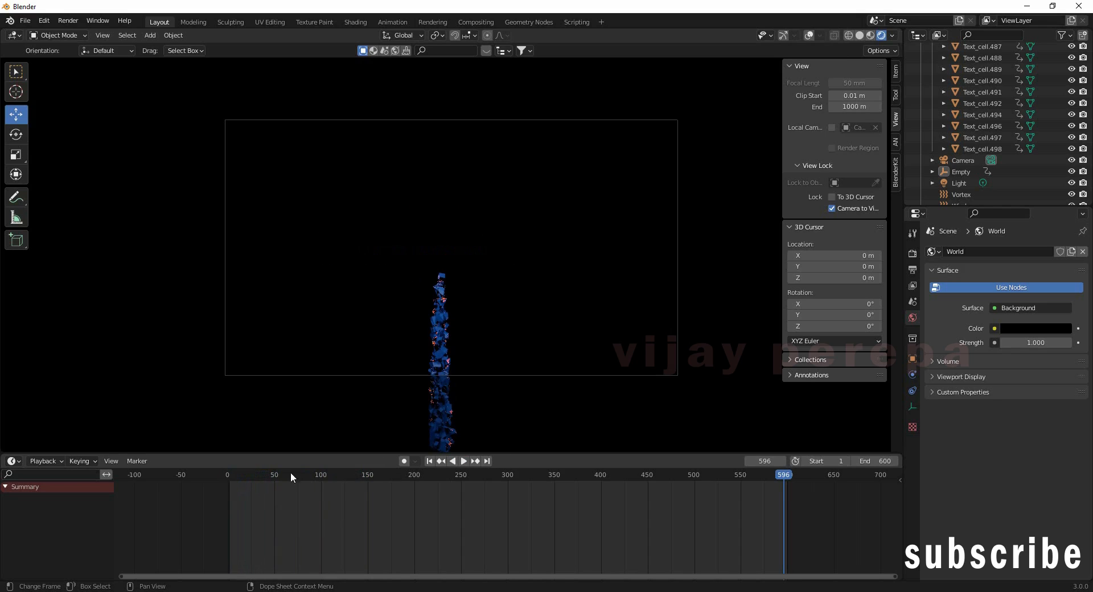
pyautogui.click(261, 476)
pyautogui.moveTo(261, 477); pyautogui.dragTo(259, 477)
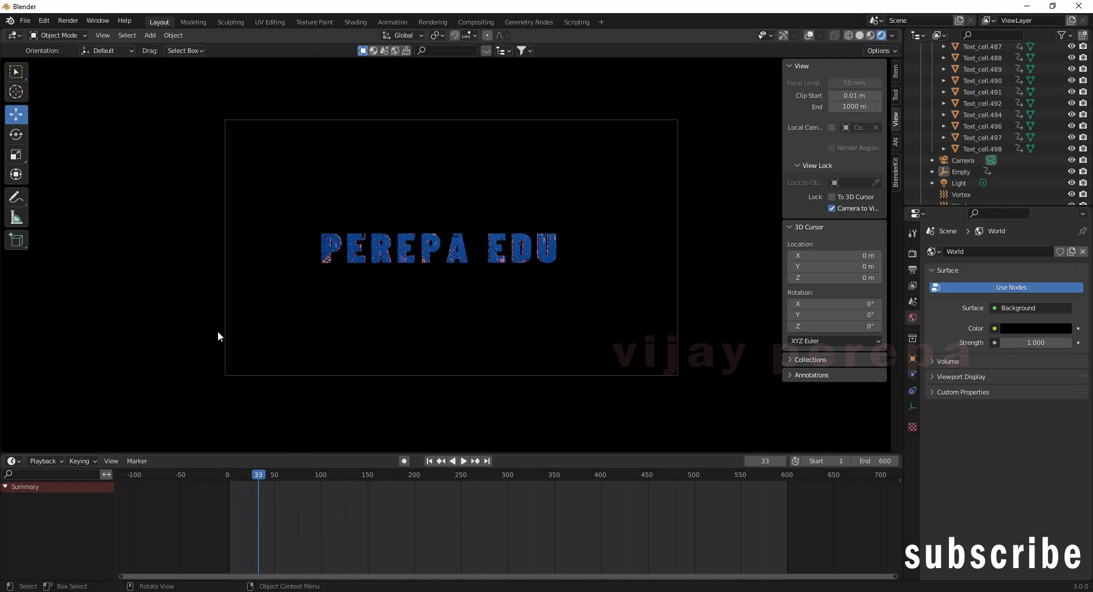
pyautogui.click(68, 20)
pyautogui.click(80, 33)
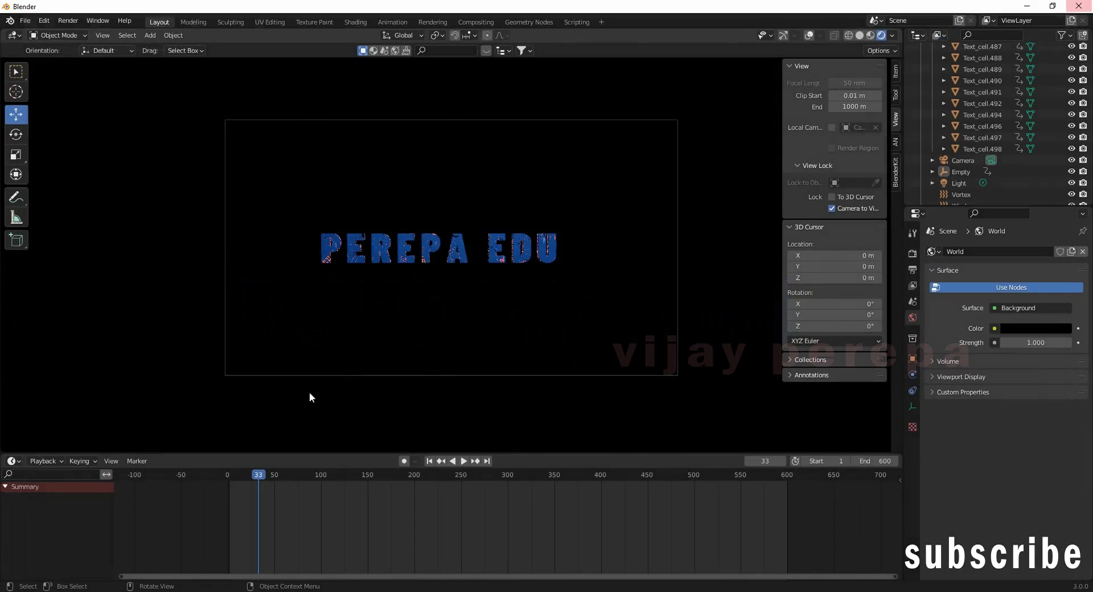
# Step: Close the frame-33 render window
pyautogui.click(1079, 8)
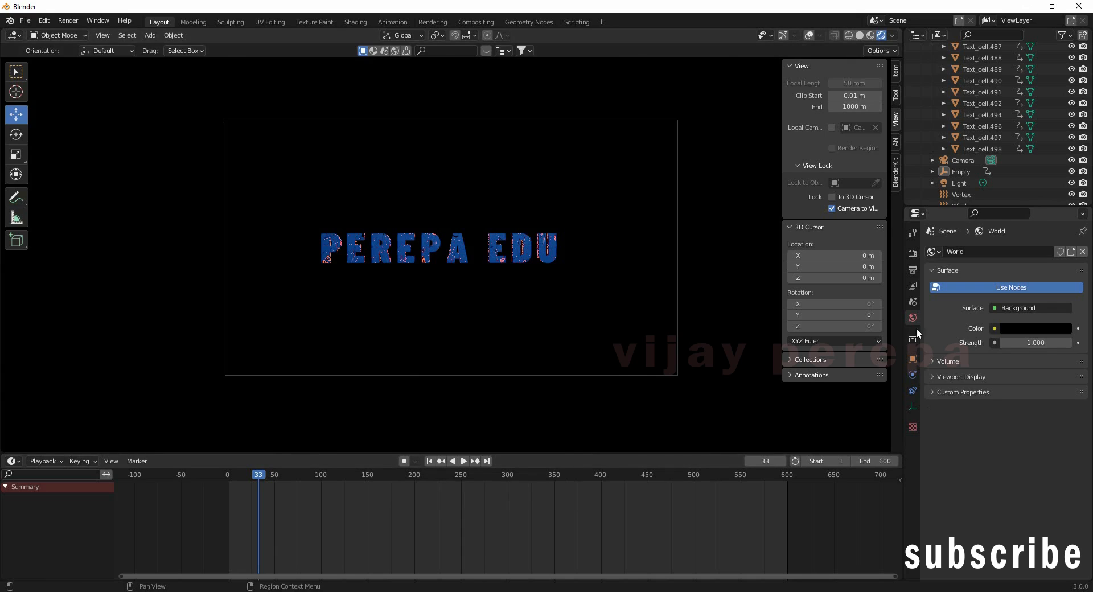
# Step: Create a 'NEw Output' folder on drive E: and accept it as the render output path
pyautogui.click(914, 272)
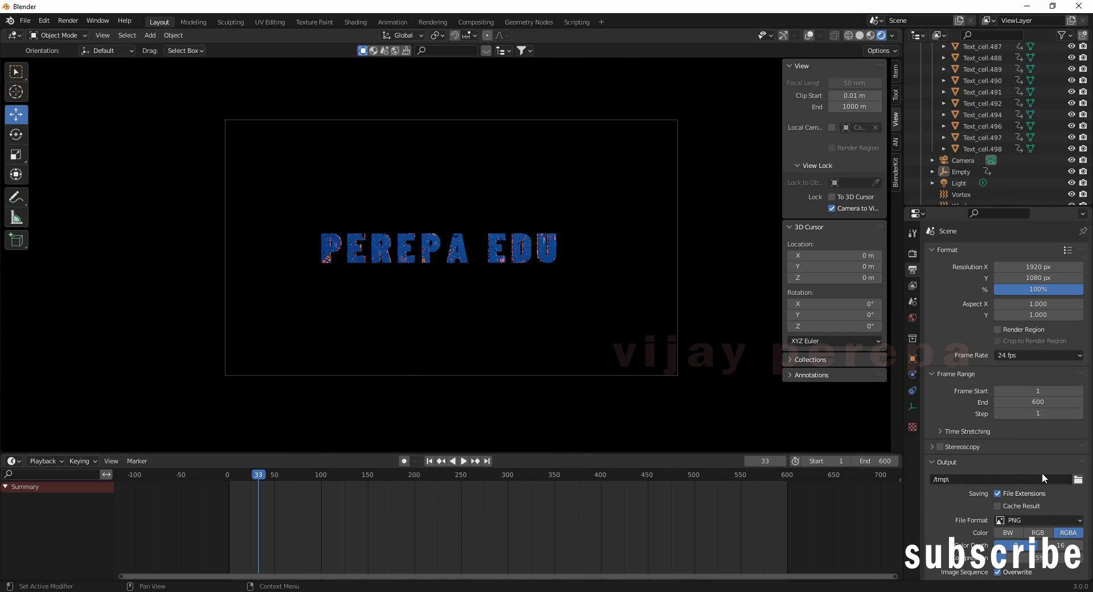
pyautogui.click(1078, 480)
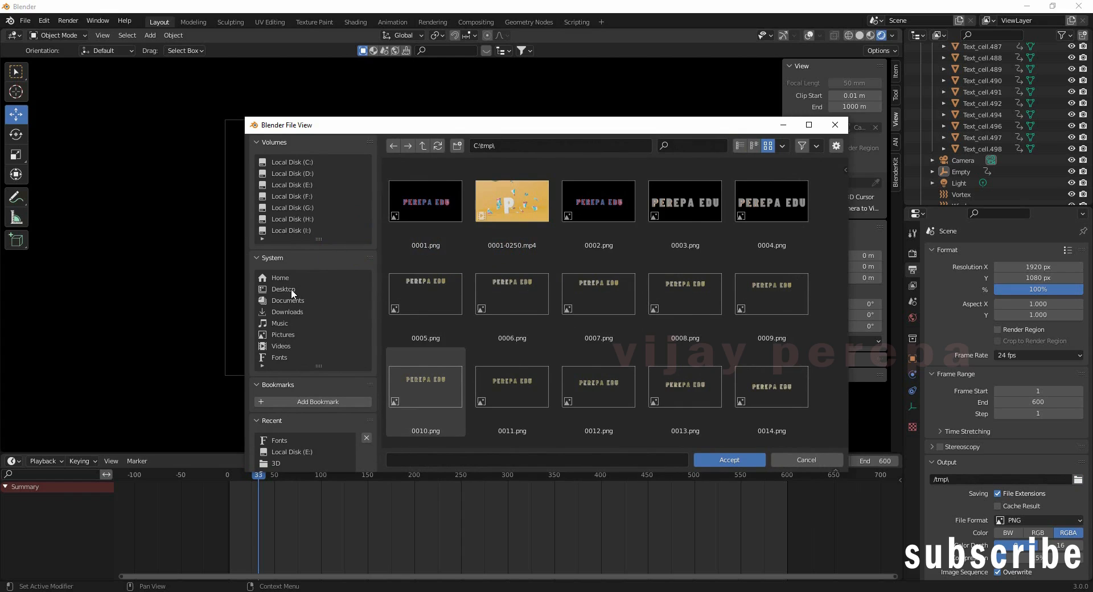
pyautogui.scroll(-4, 309, 399)
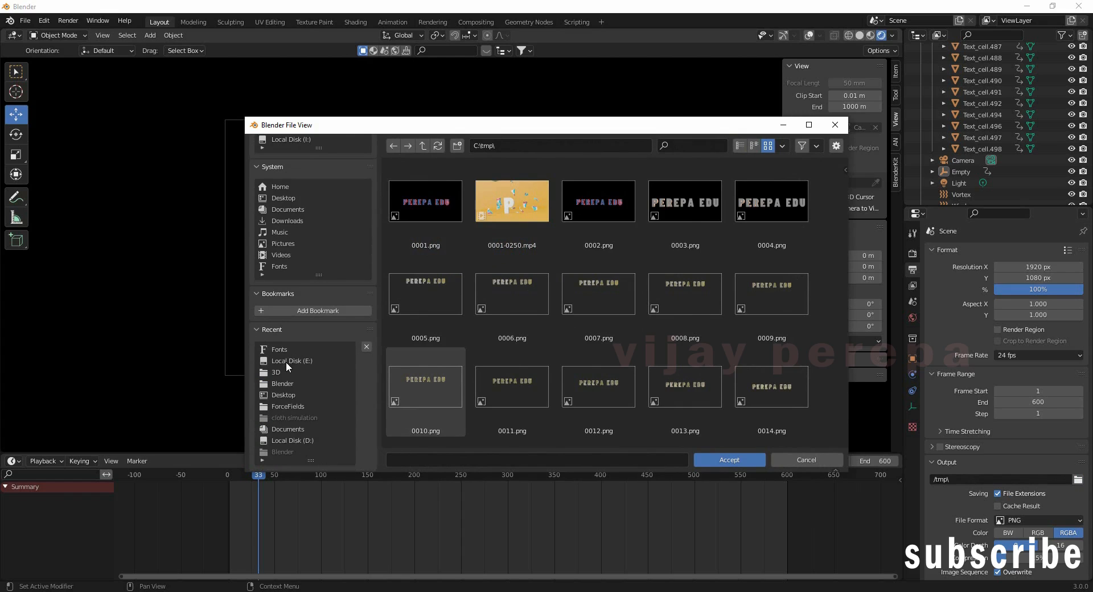
pyautogui.scroll(4, 286, 360)
pyautogui.click(303, 189)
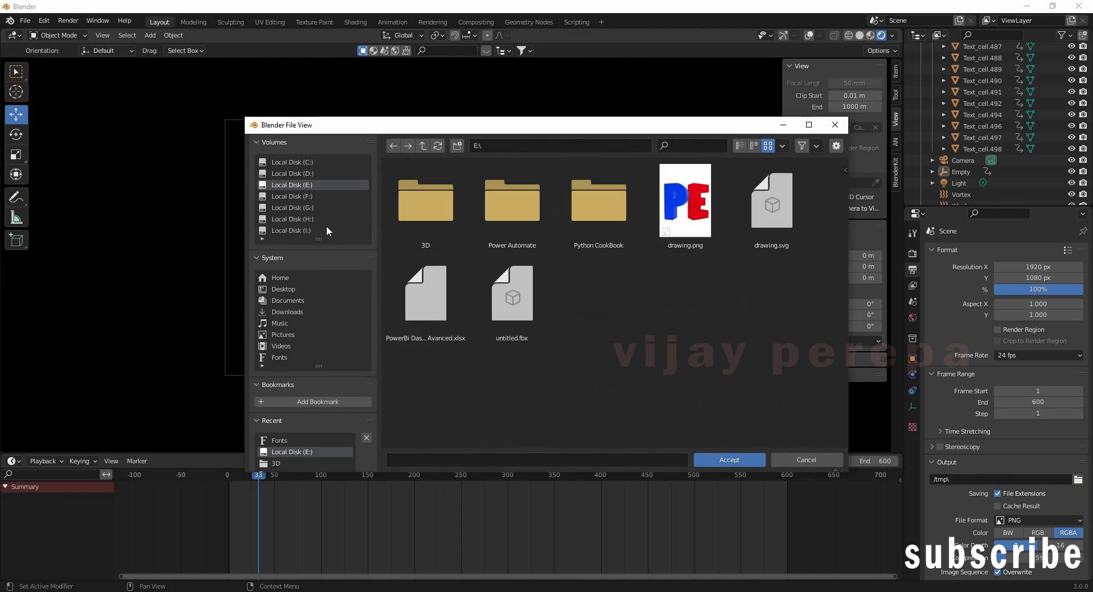
pyautogui.rightClick(547, 276)
pyautogui.moveTo(528, 459)
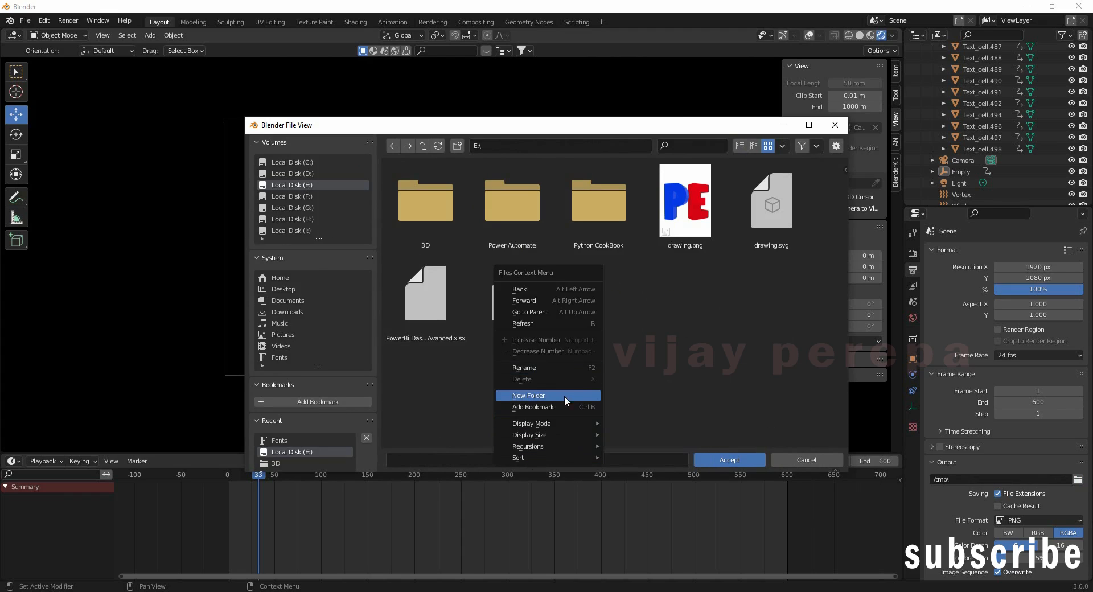
pyautogui.click(550, 398)
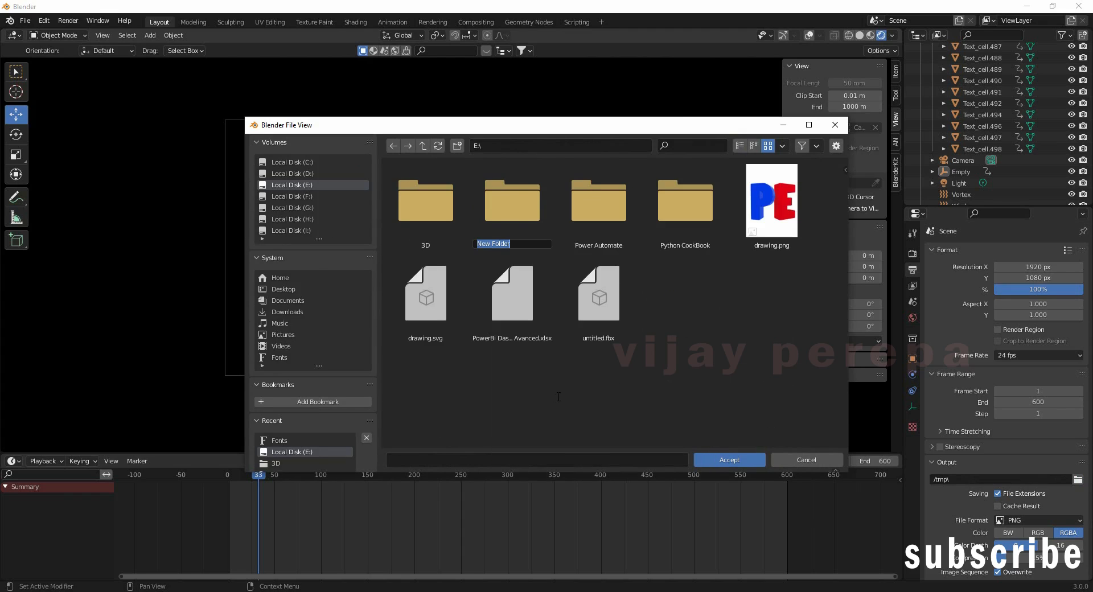
pyautogui.write('NEw Output')
pyautogui.press('Return')
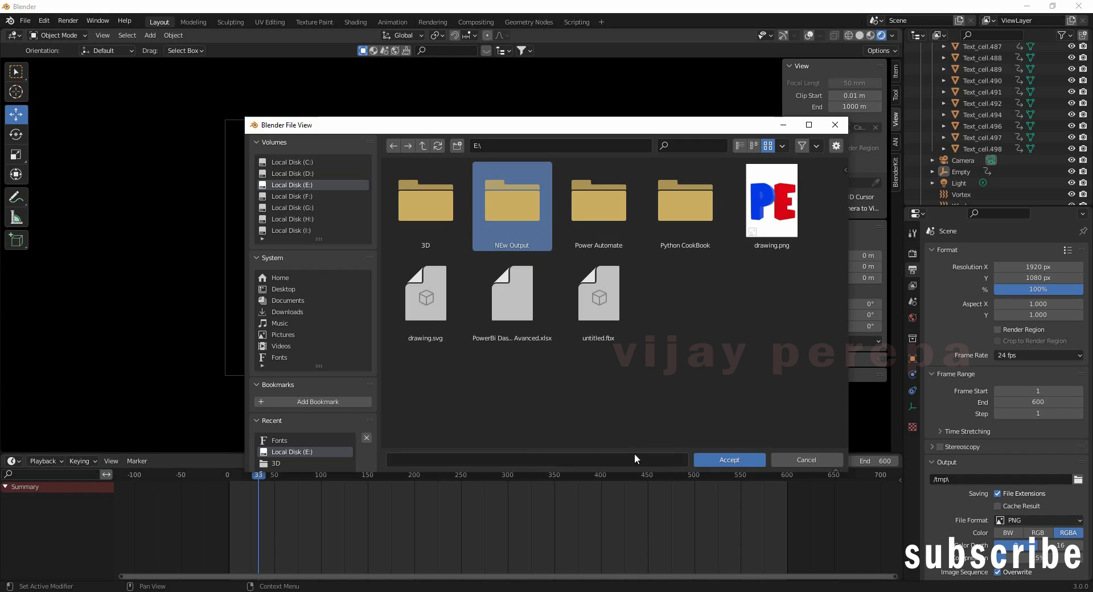
pyautogui.click(712, 460)
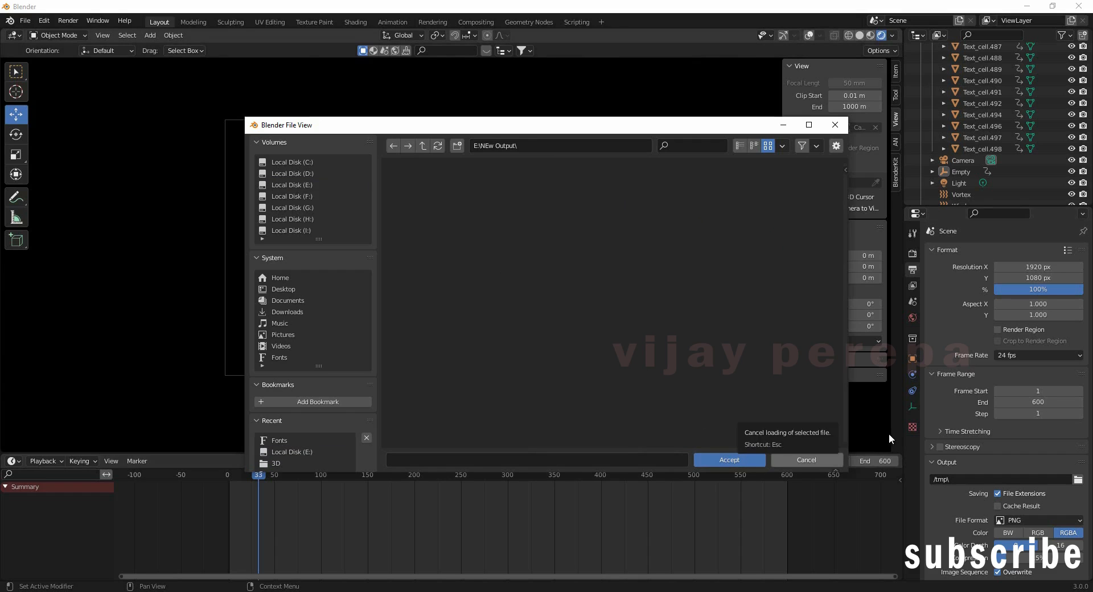
pyautogui.click(729, 459)
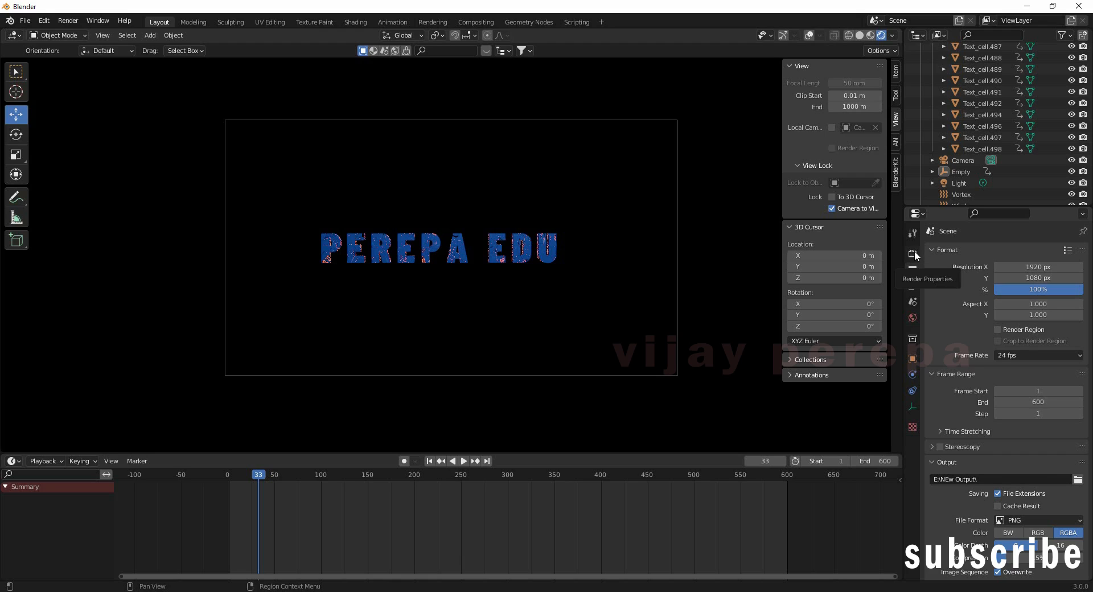
# Step: Enable a transparent Film background and Bloom in Render Properties, then scrub to check the glow
pyautogui.click(914, 253)
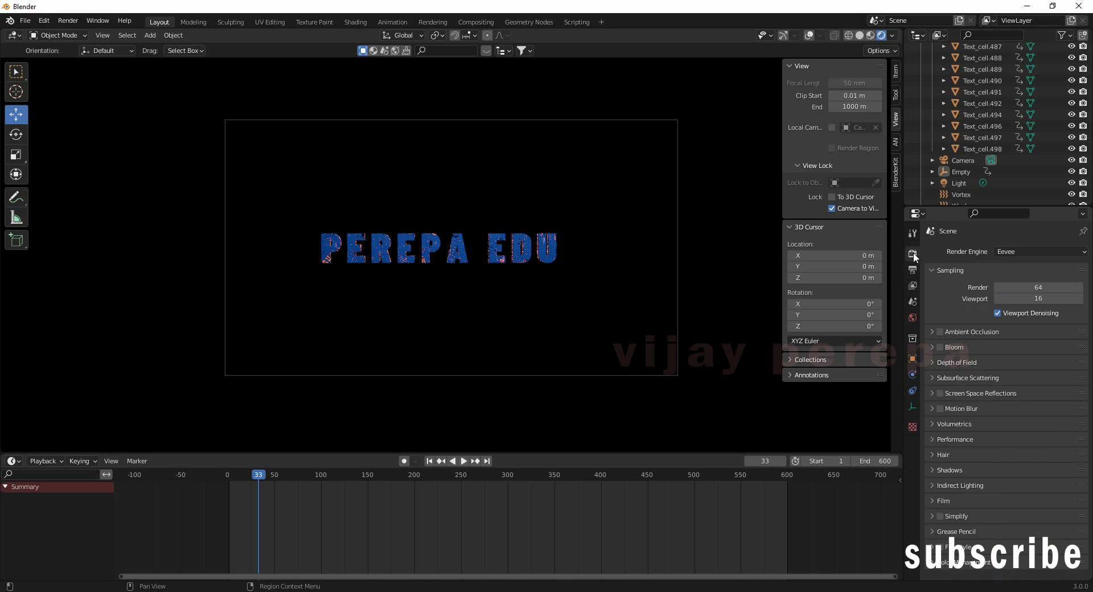
pyautogui.click(924, 500)
pyautogui.scroll(-2, 1038, 462)
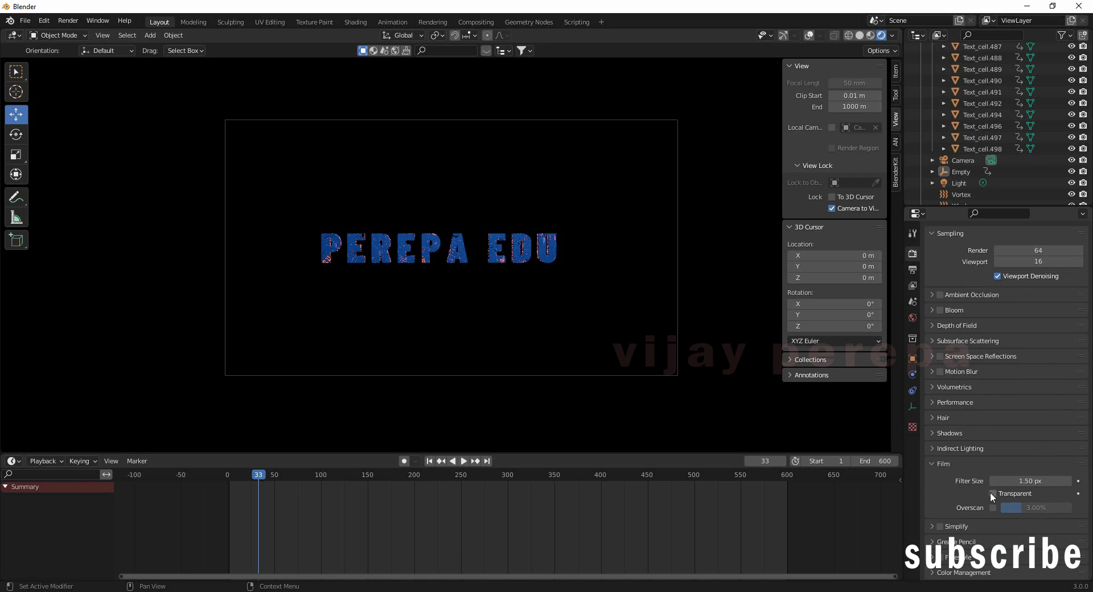
pyautogui.click(993, 493)
pyautogui.scroll(2, 1027, 420)
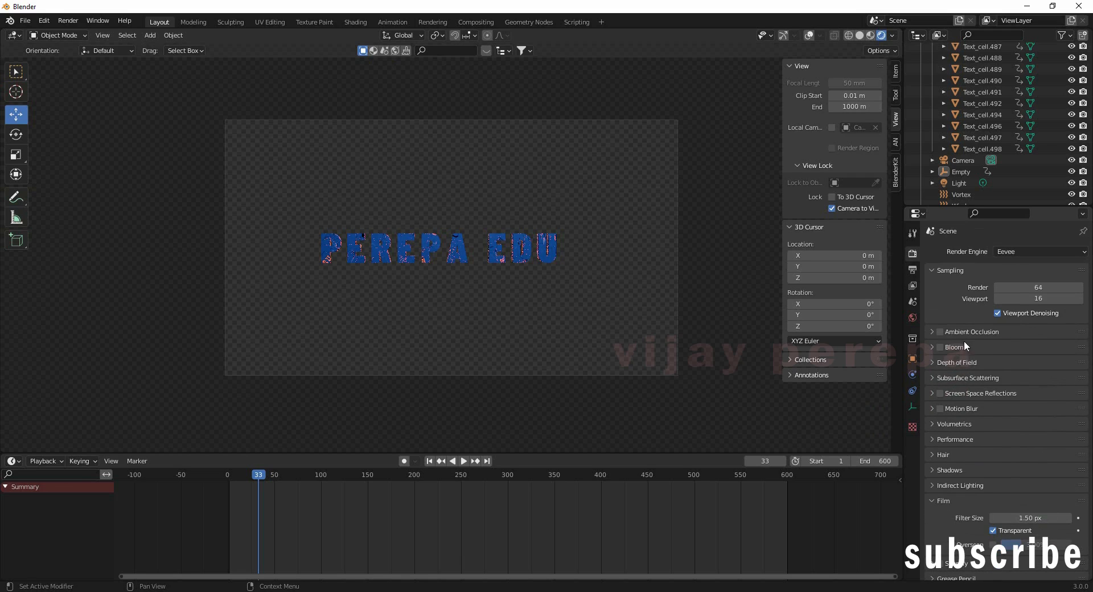
pyautogui.click(931, 347)
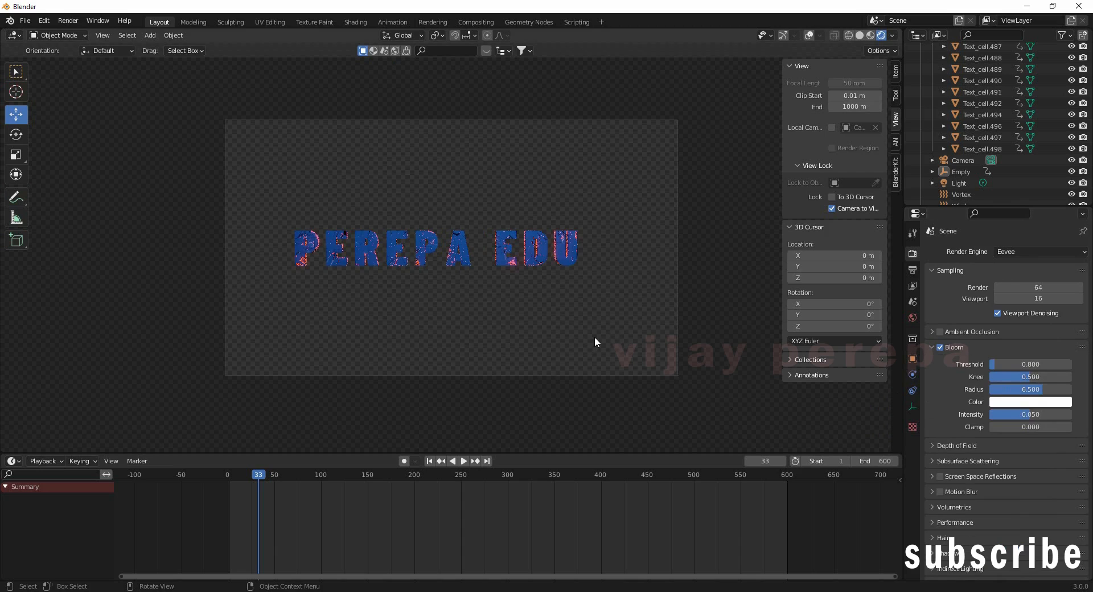
pyautogui.moveTo(261, 488)
pyautogui.mouseDown()
pyautogui.moveTo(281, 477)
pyautogui.moveTo(442, 484)
pyautogui.moveTo(242, 480)
pyautogui.mouseUp()
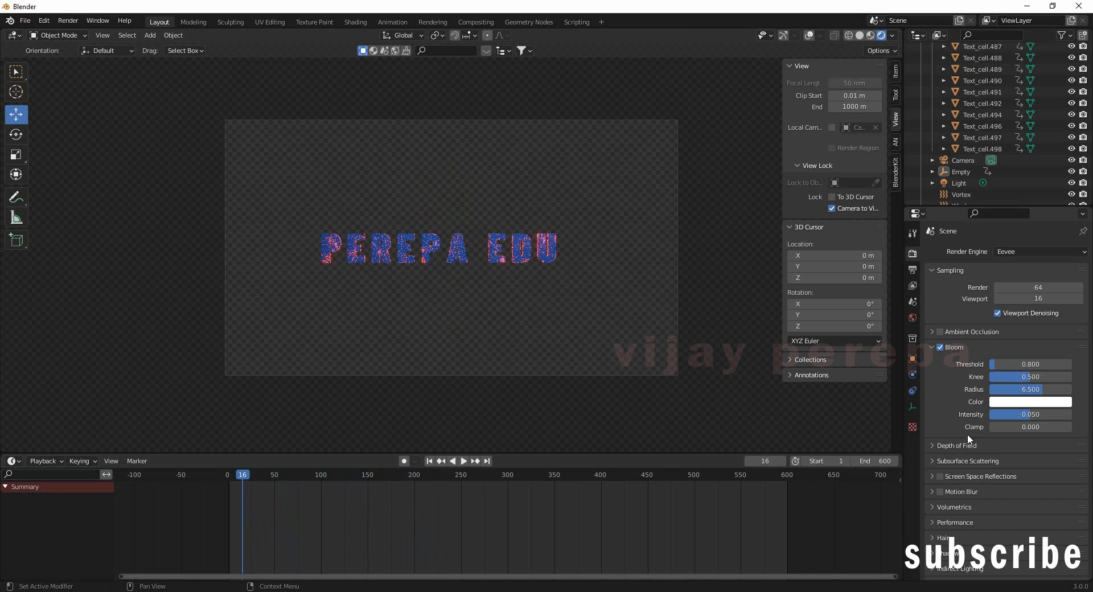
pyautogui.scroll(-2, 1013, 491)
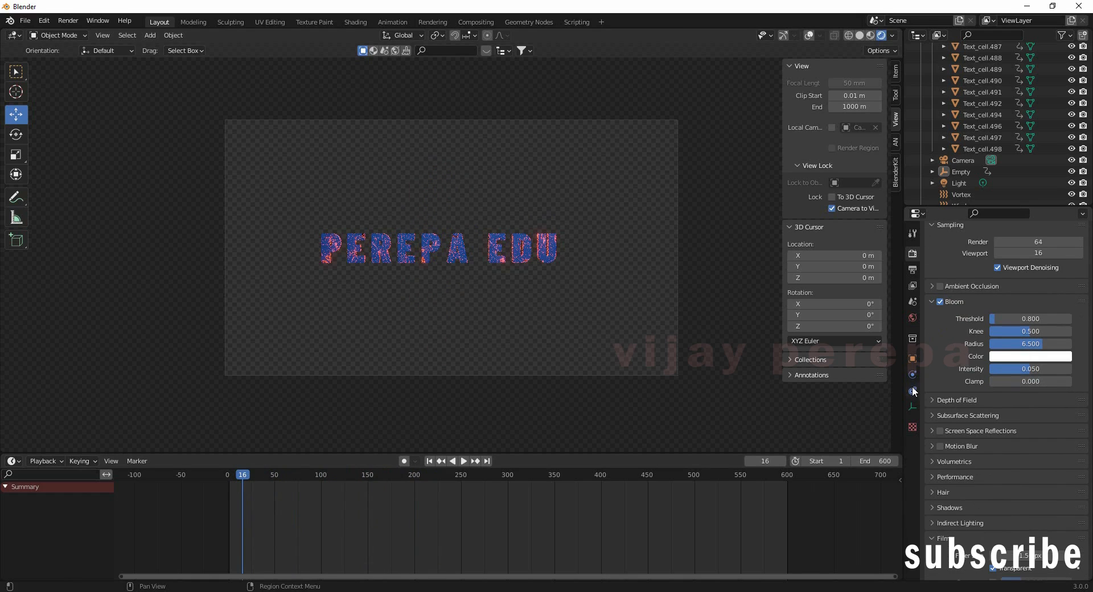
# Step: Set the PNG colour depth to 16 bits and render the full animation
pyautogui.click(913, 270)
pyautogui.click(1065, 500)
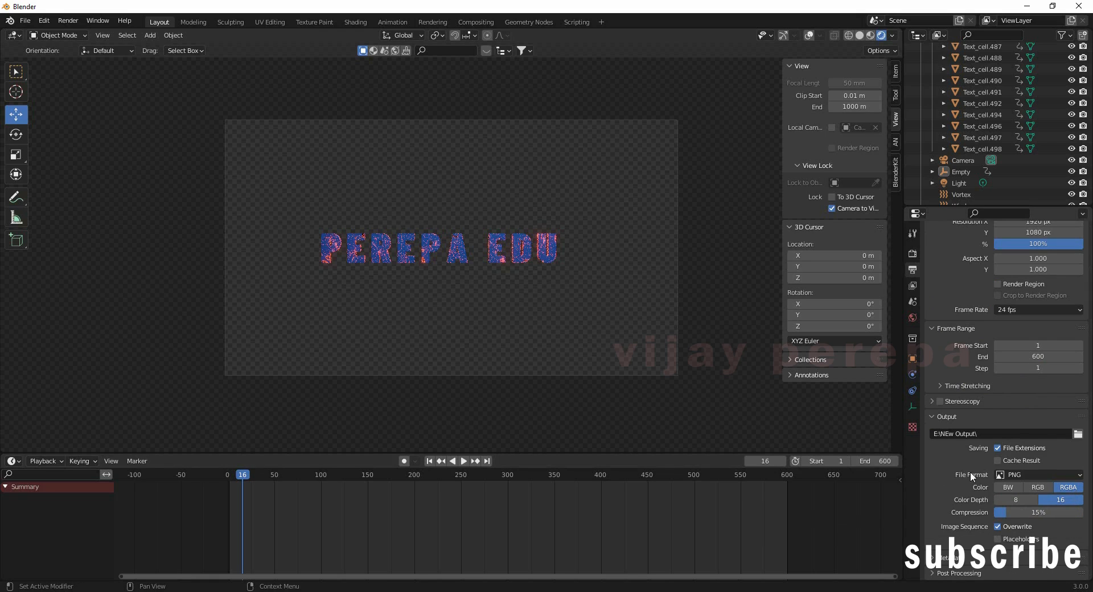
pyautogui.click(934, 416)
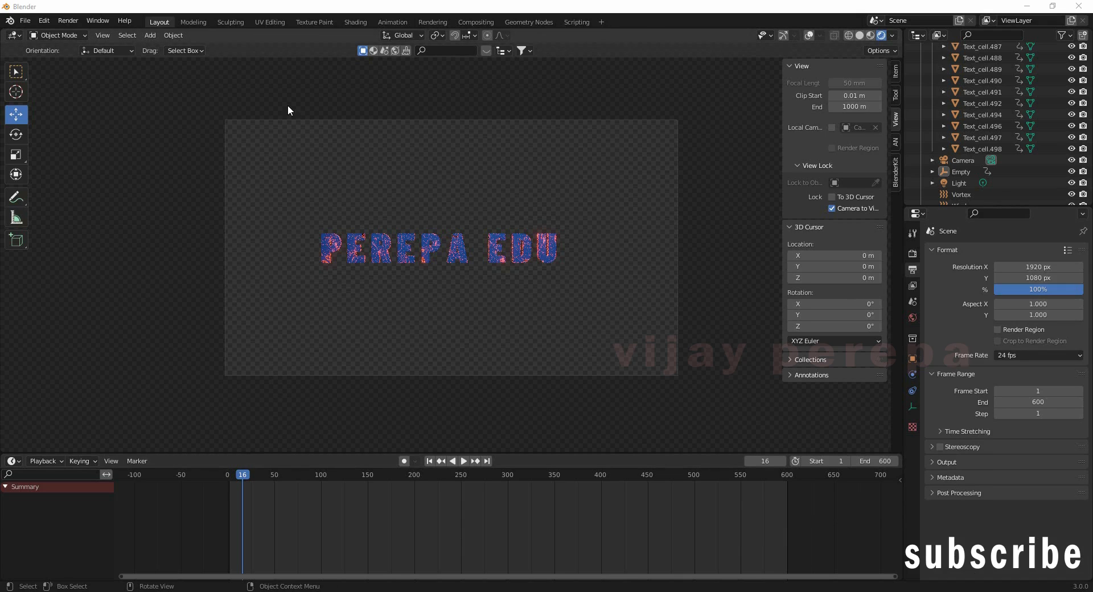
pyautogui.click(72, 22)
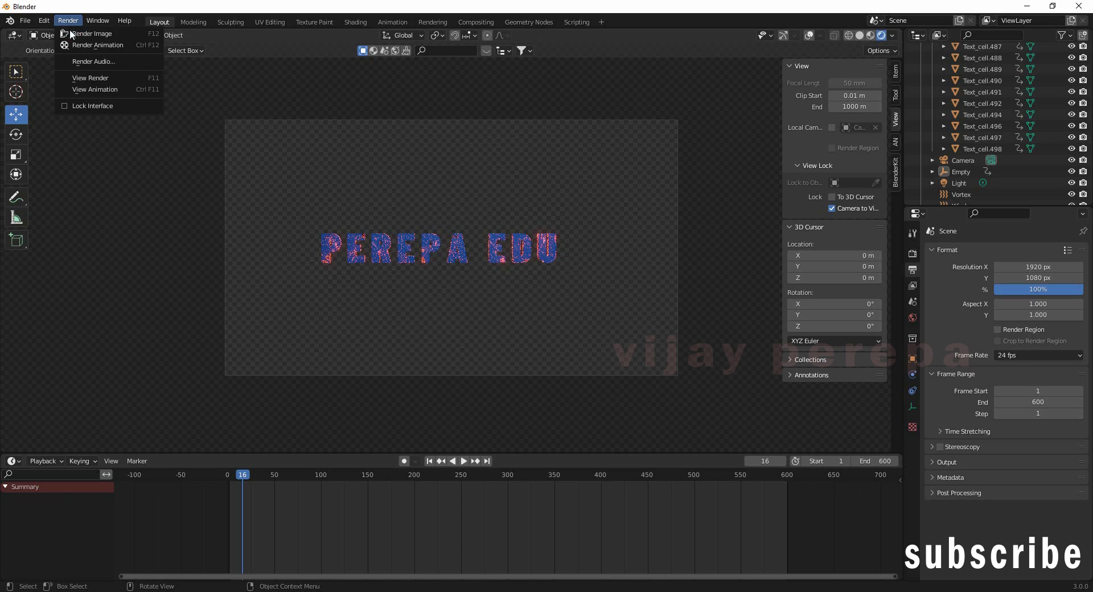
pyautogui.click(96, 50)
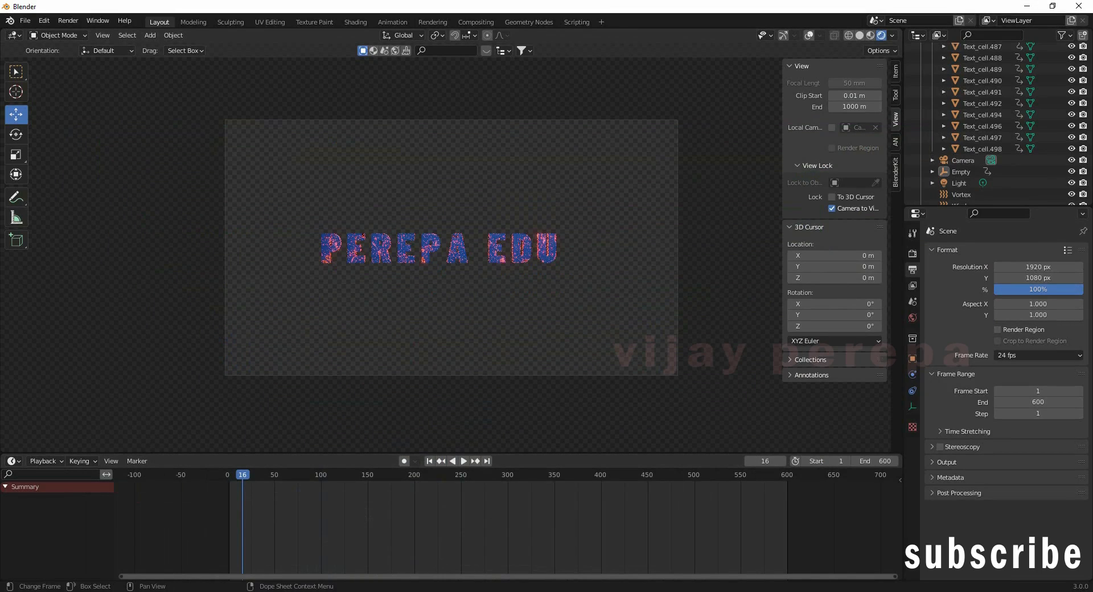
# Step: Search Windows for 'after' and launch Adobe After Effects 2021
pyautogui.press('super+s')
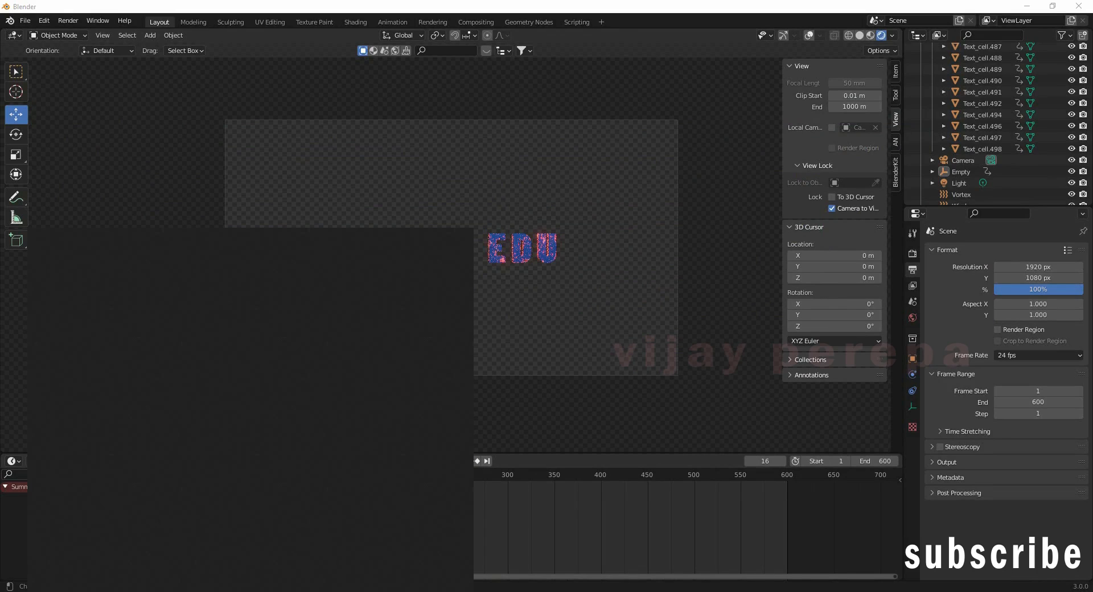
pyautogui.write('after')
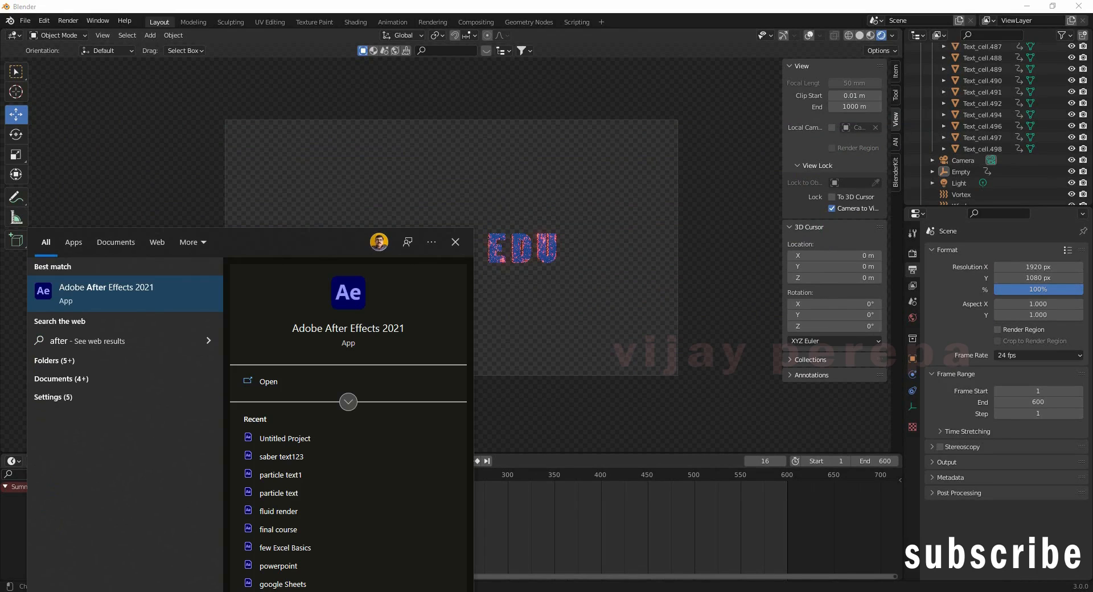
pyautogui.press('Return')
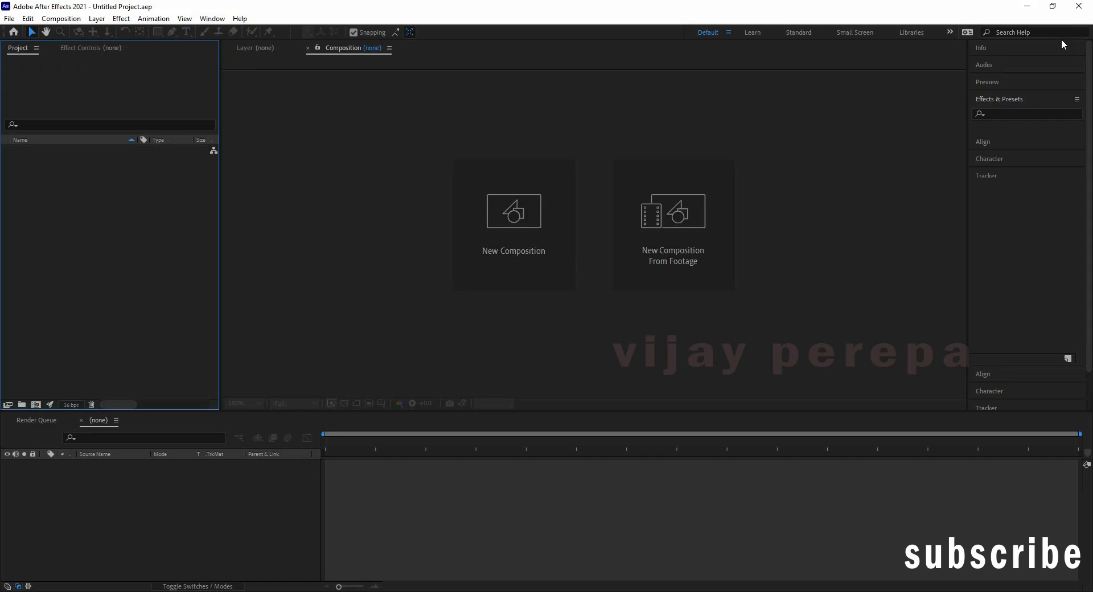
# Step: Dismiss the disk cache warning and Home screen, then cancel the New Composition dialog
pyautogui.click(608, 336)
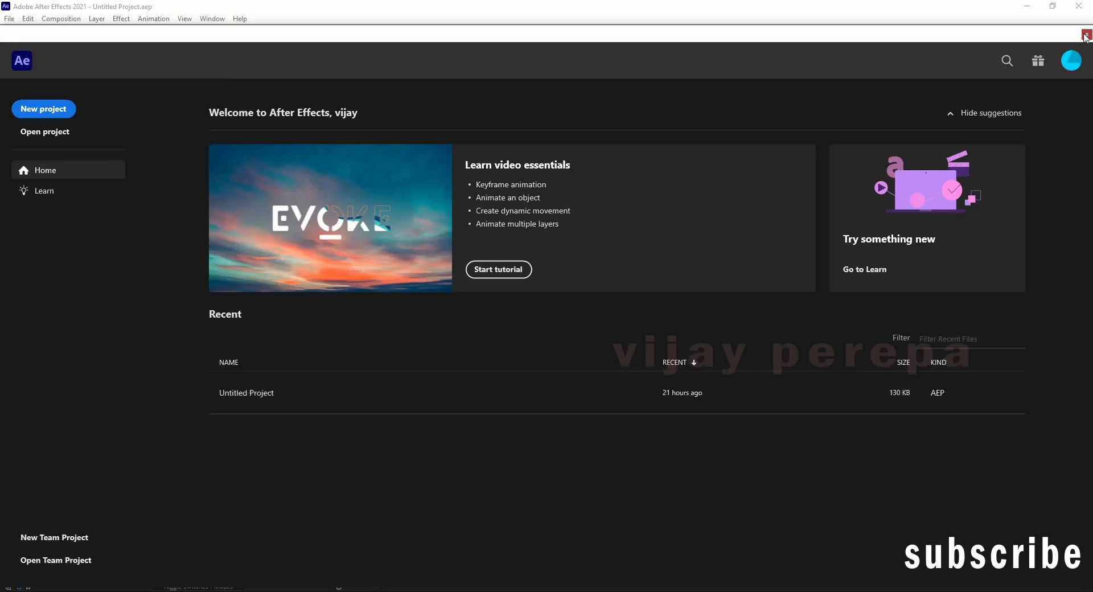
pyautogui.click(1084, 33)
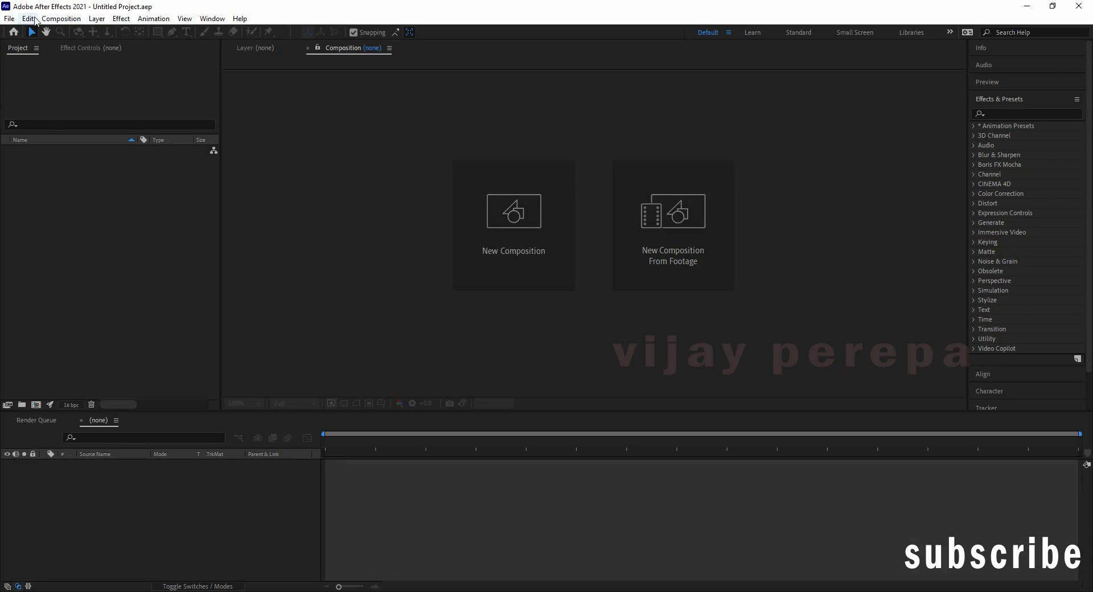
pyautogui.click(61, 18)
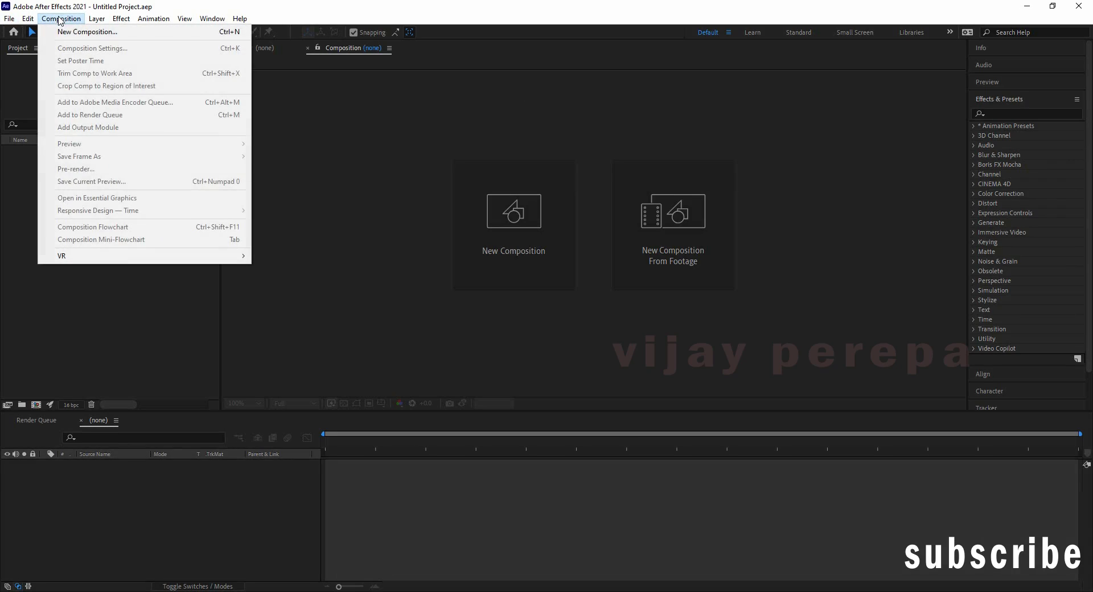
pyautogui.click(89, 34)
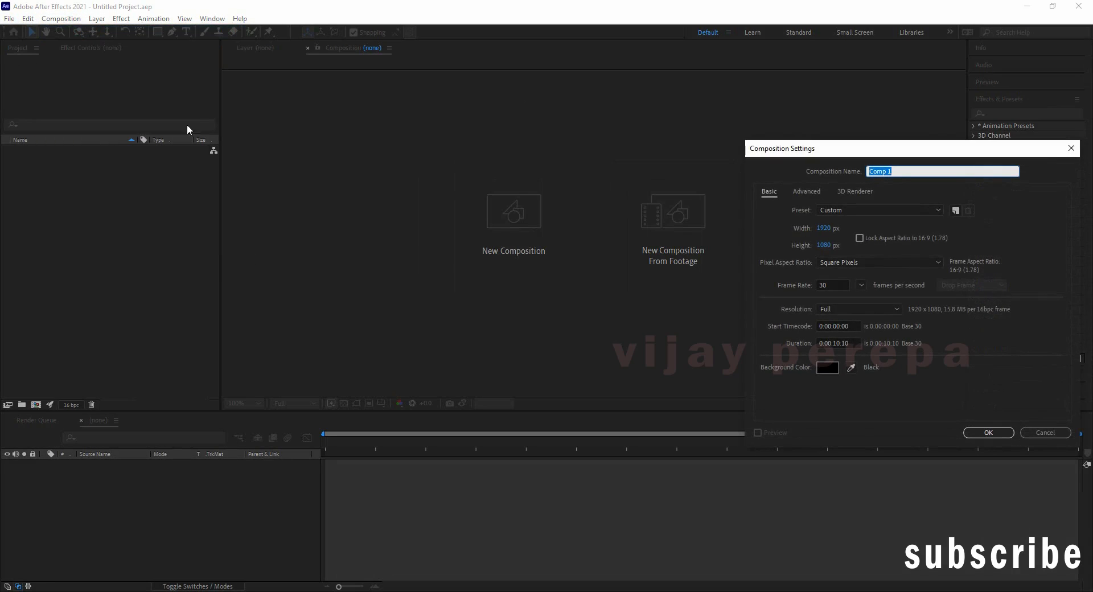
pyautogui.click(1061, 436)
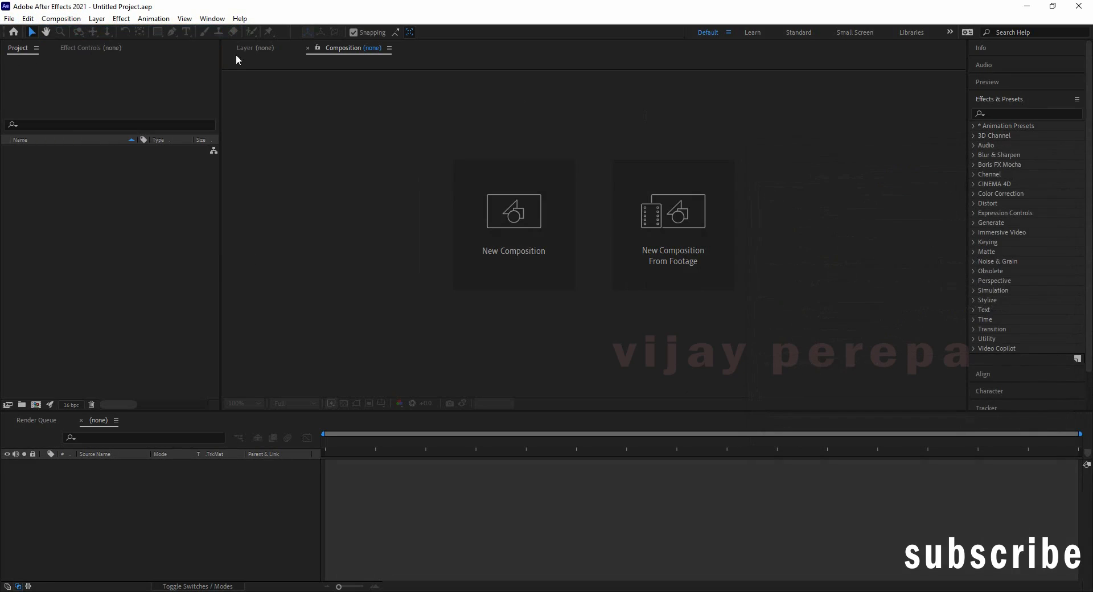
pyautogui.click(9, 18)
# Step: Import frames 0001-0423 from E:\NEw Output as a PNG sequence footage item
pyautogui.moveTo(57, 185)
pyautogui.click(222, 178)
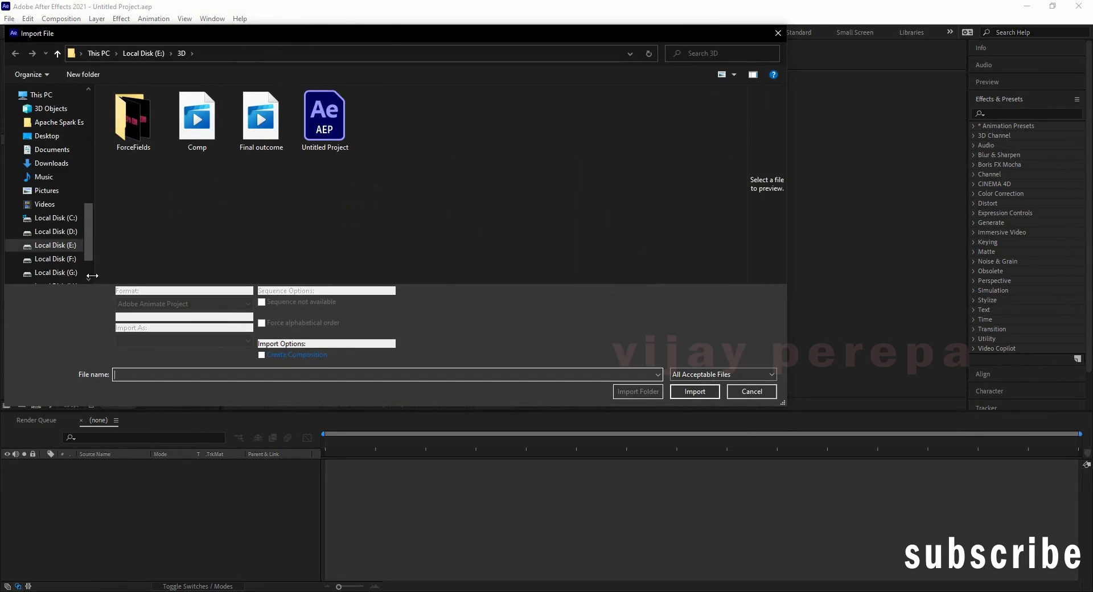
pyautogui.click(68, 245)
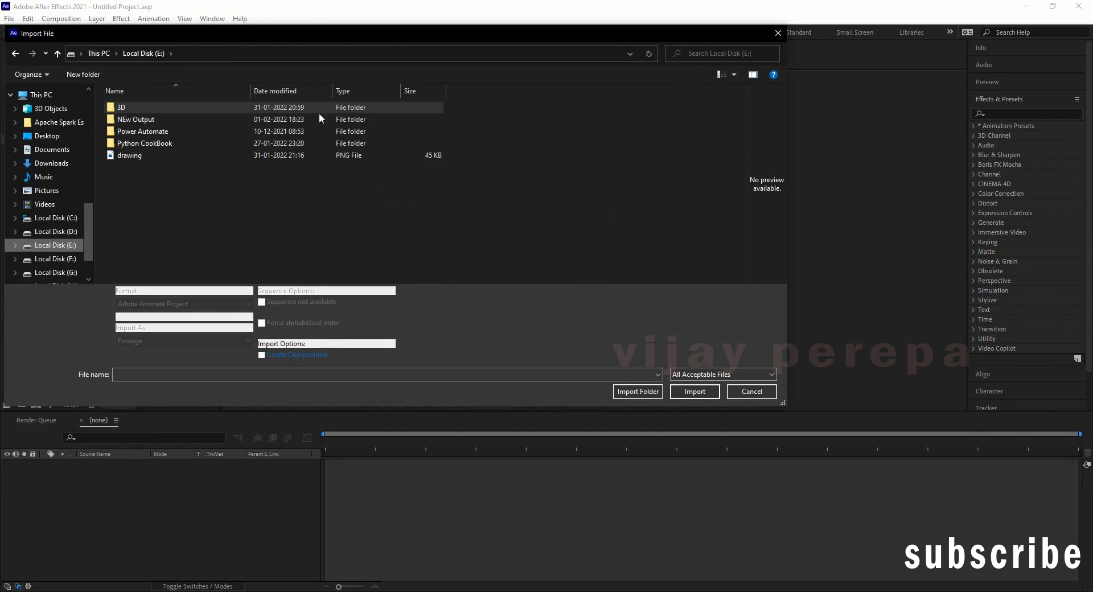
pyautogui.doubleClick(160, 124)
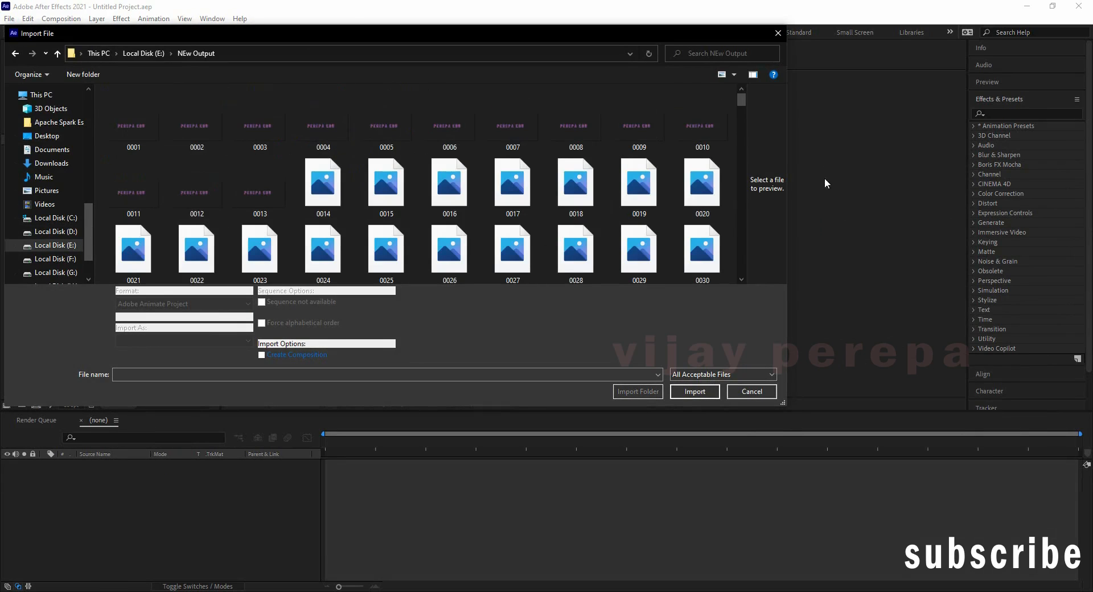
pyautogui.scroll(-8, 691, 193)
pyautogui.scroll(2, 62, 251)
pyautogui.scroll(1, 146, 273)
pyautogui.scroll(8, 200, 151)
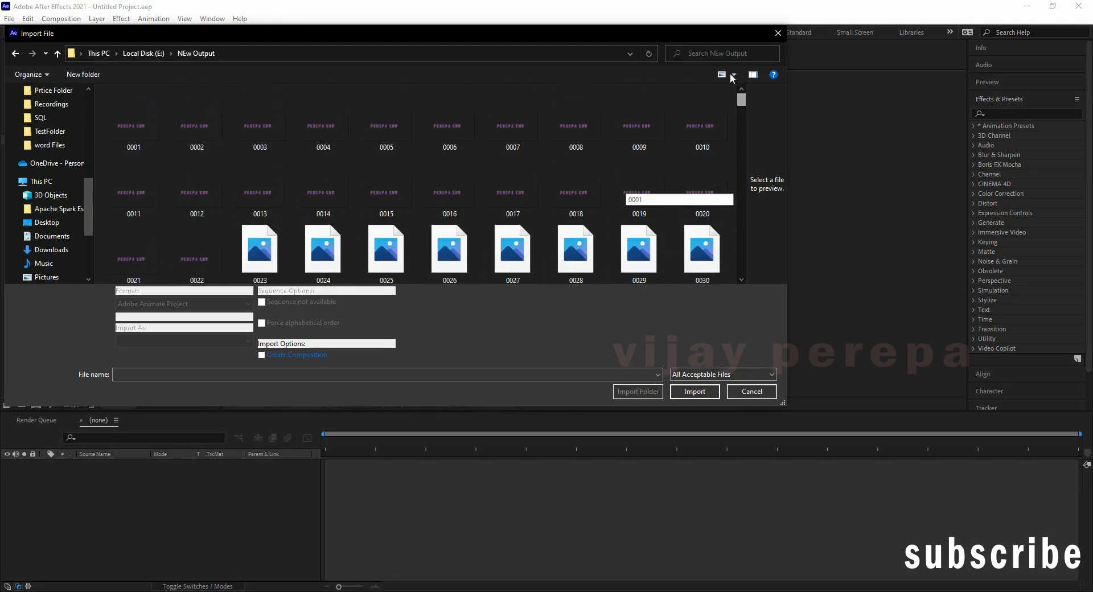
pyautogui.click(115, 134)
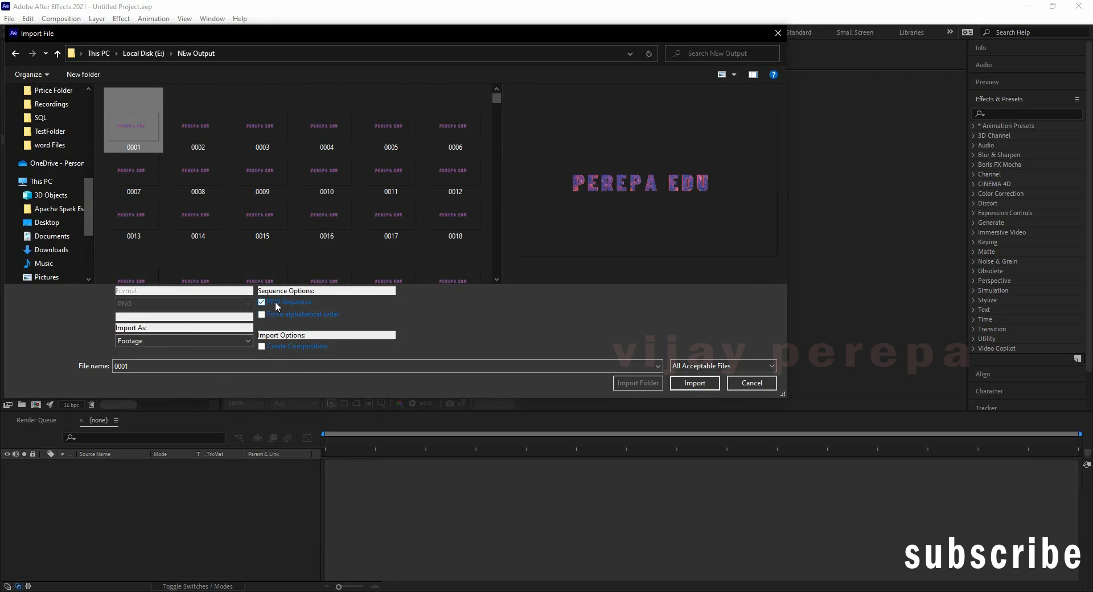
pyautogui.click(695, 383)
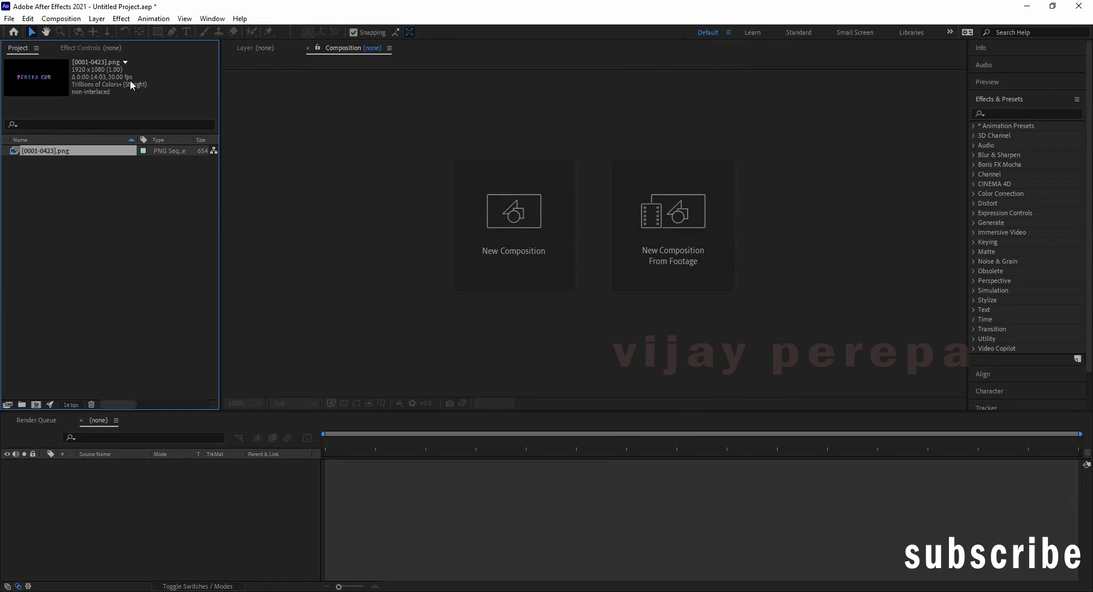
# Step: Create Comp from the PNG sequence footage and apply Time-Reverse Layer to it
pyautogui.moveTo(16, 83); pyautogui.dragTo(601, 236)
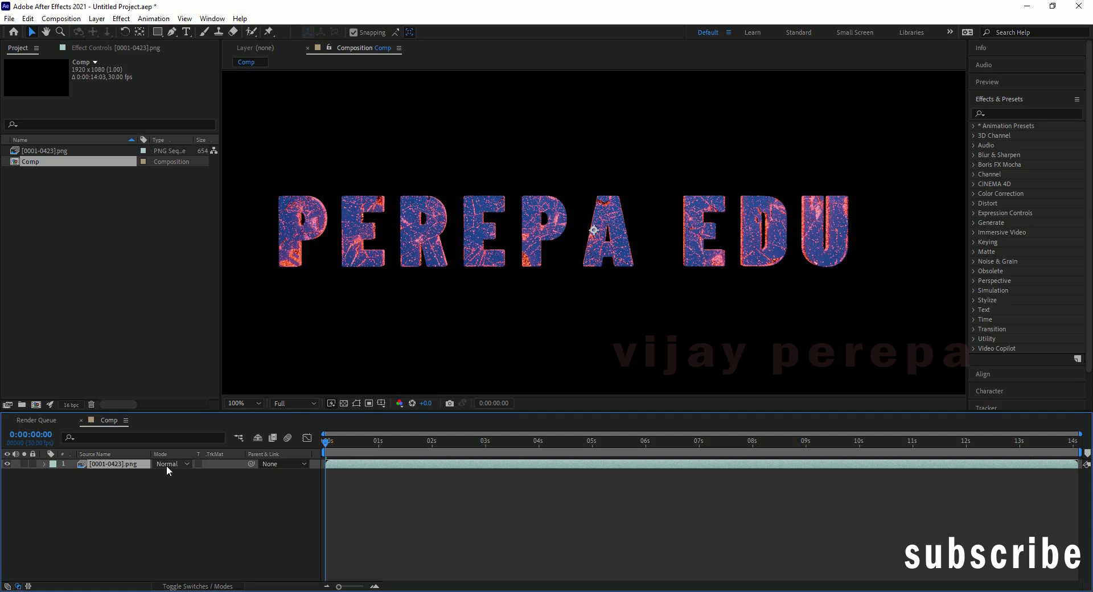
pyautogui.rightClick(137, 464)
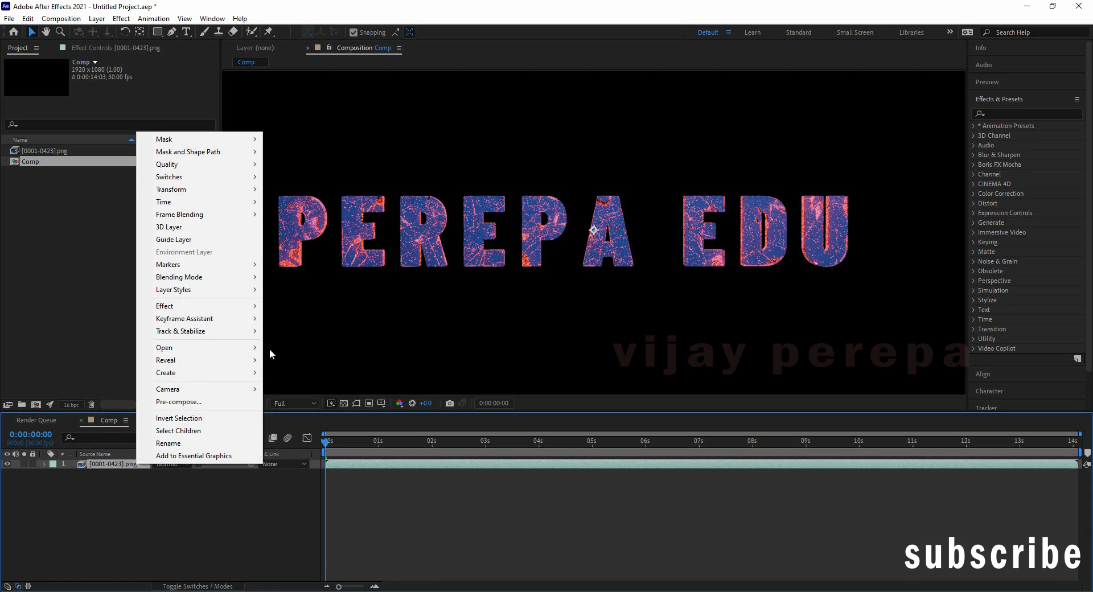
pyautogui.moveTo(187, 202)
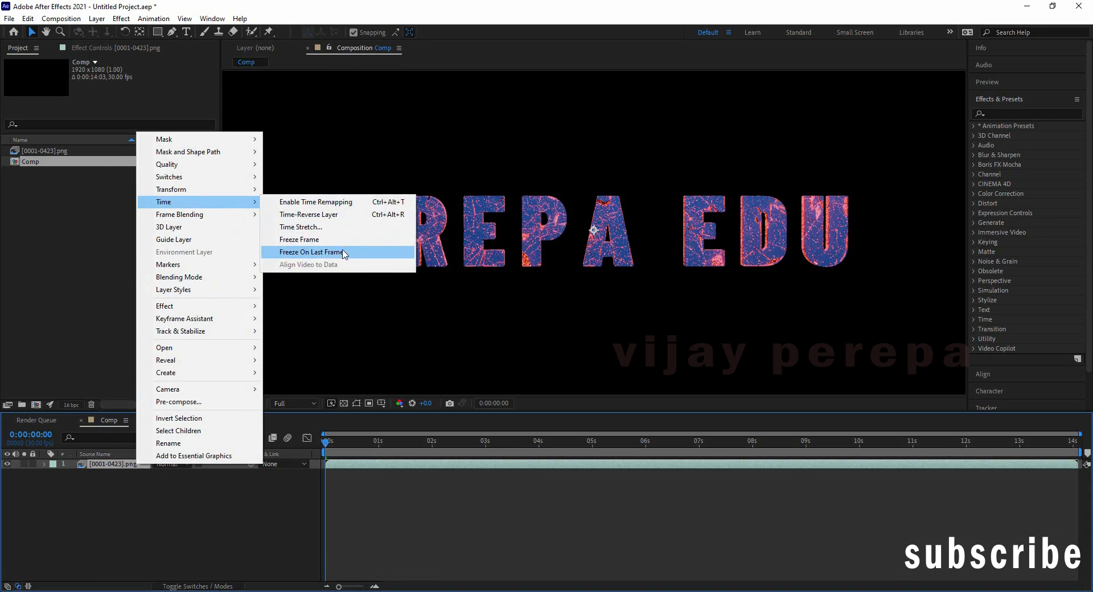
pyautogui.click(342, 215)
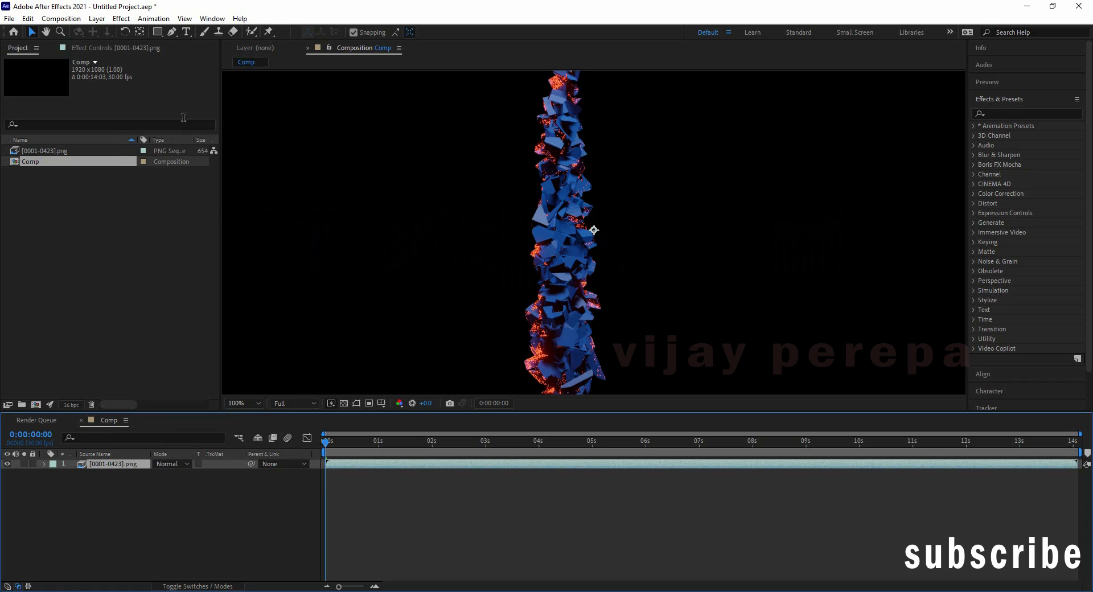
pyautogui.scroll(-4, 576, 223)
pyautogui.scroll(4, 587, 253)
# Step: Add a Dark Royal Blue Solid 1 layer and place it beneath the PNG sequence layer
pyautogui.click(97, 18)
pyautogui.moveTo(126, 35)
pyautogui.click(299, 44)
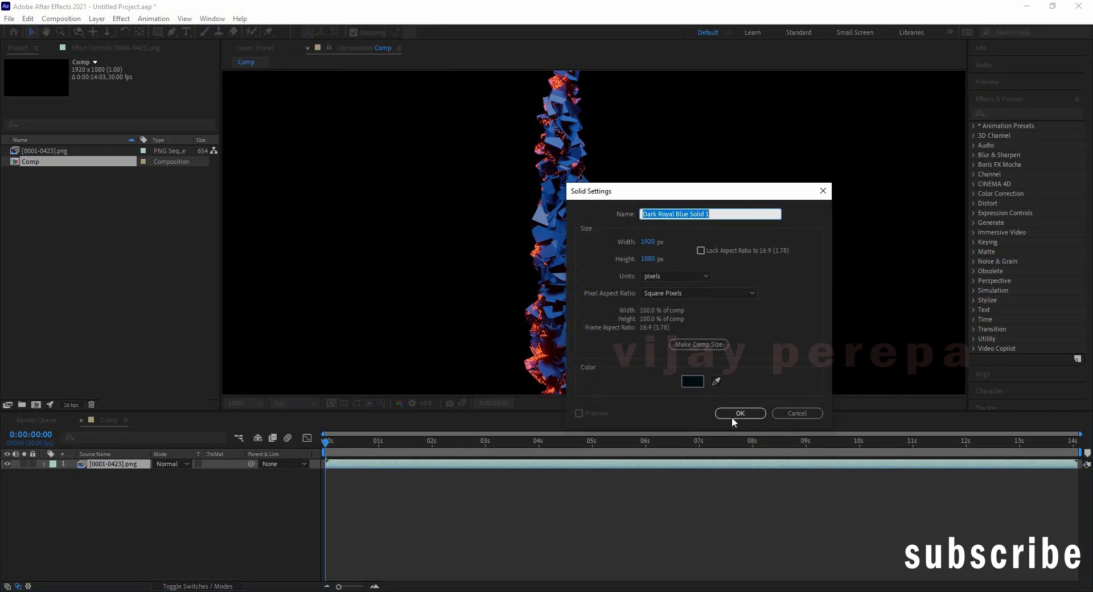
pyautogui.click(734, 414)
pyautogui.moveTo(110, 470); pyautogui.dragTo(119, 498)
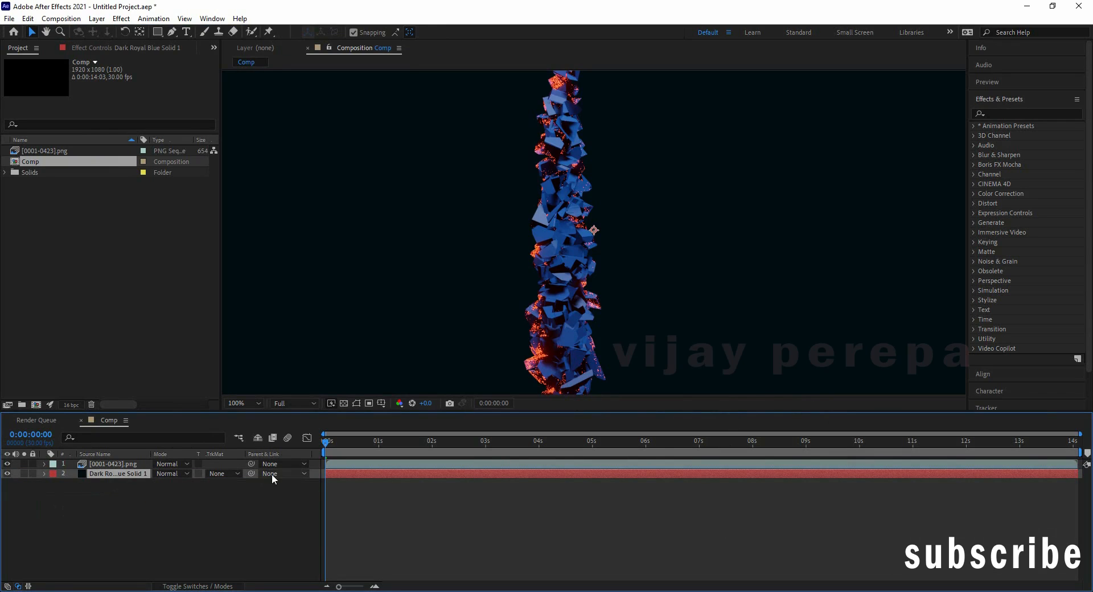
# Step: Return the current time to the start and play the current preview of Comp
pyautogui.scroll(-6, 741, 330)
pyautogui.click(329, 445)
pyautogui.moveTo(330, 437); pyautogui.dragTo(325, 440)
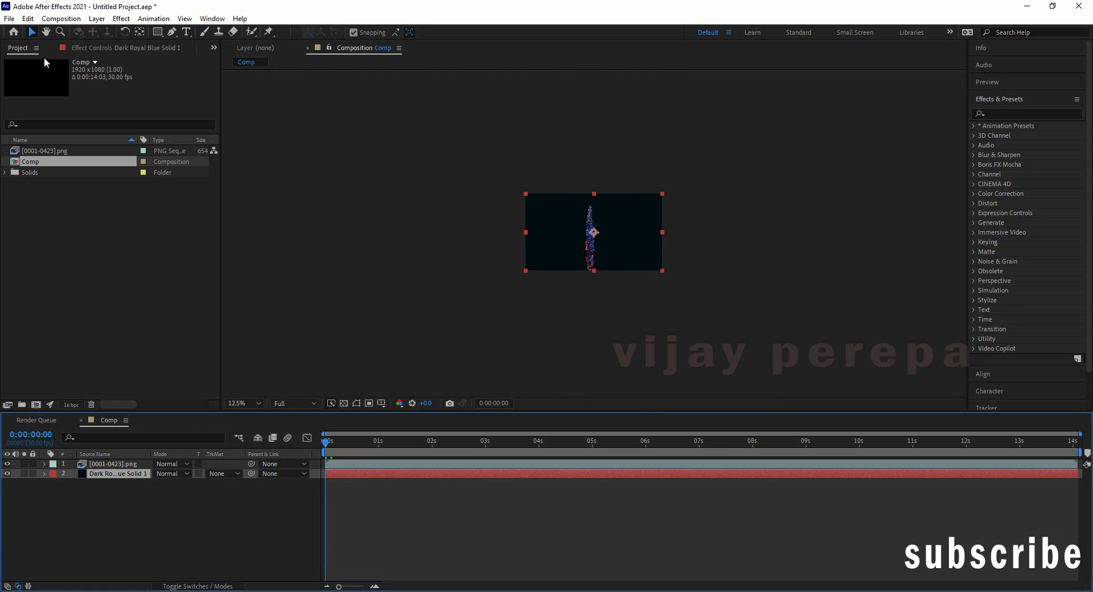
pyautogui.click(61, 18)
pyautogui.moveTo(69, 147)
pyautogui.click(296, 144)
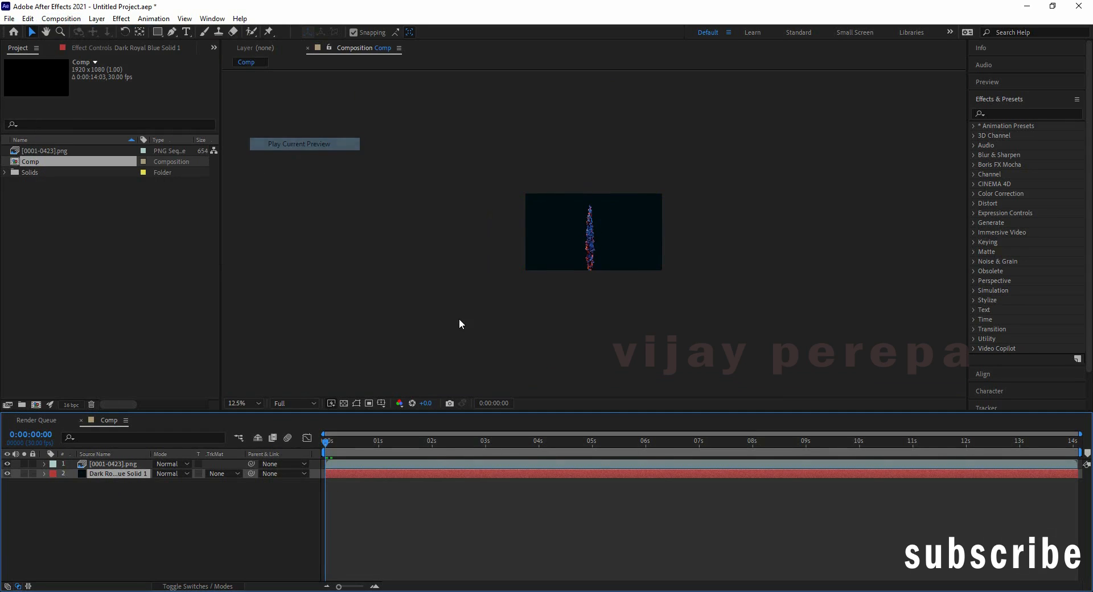